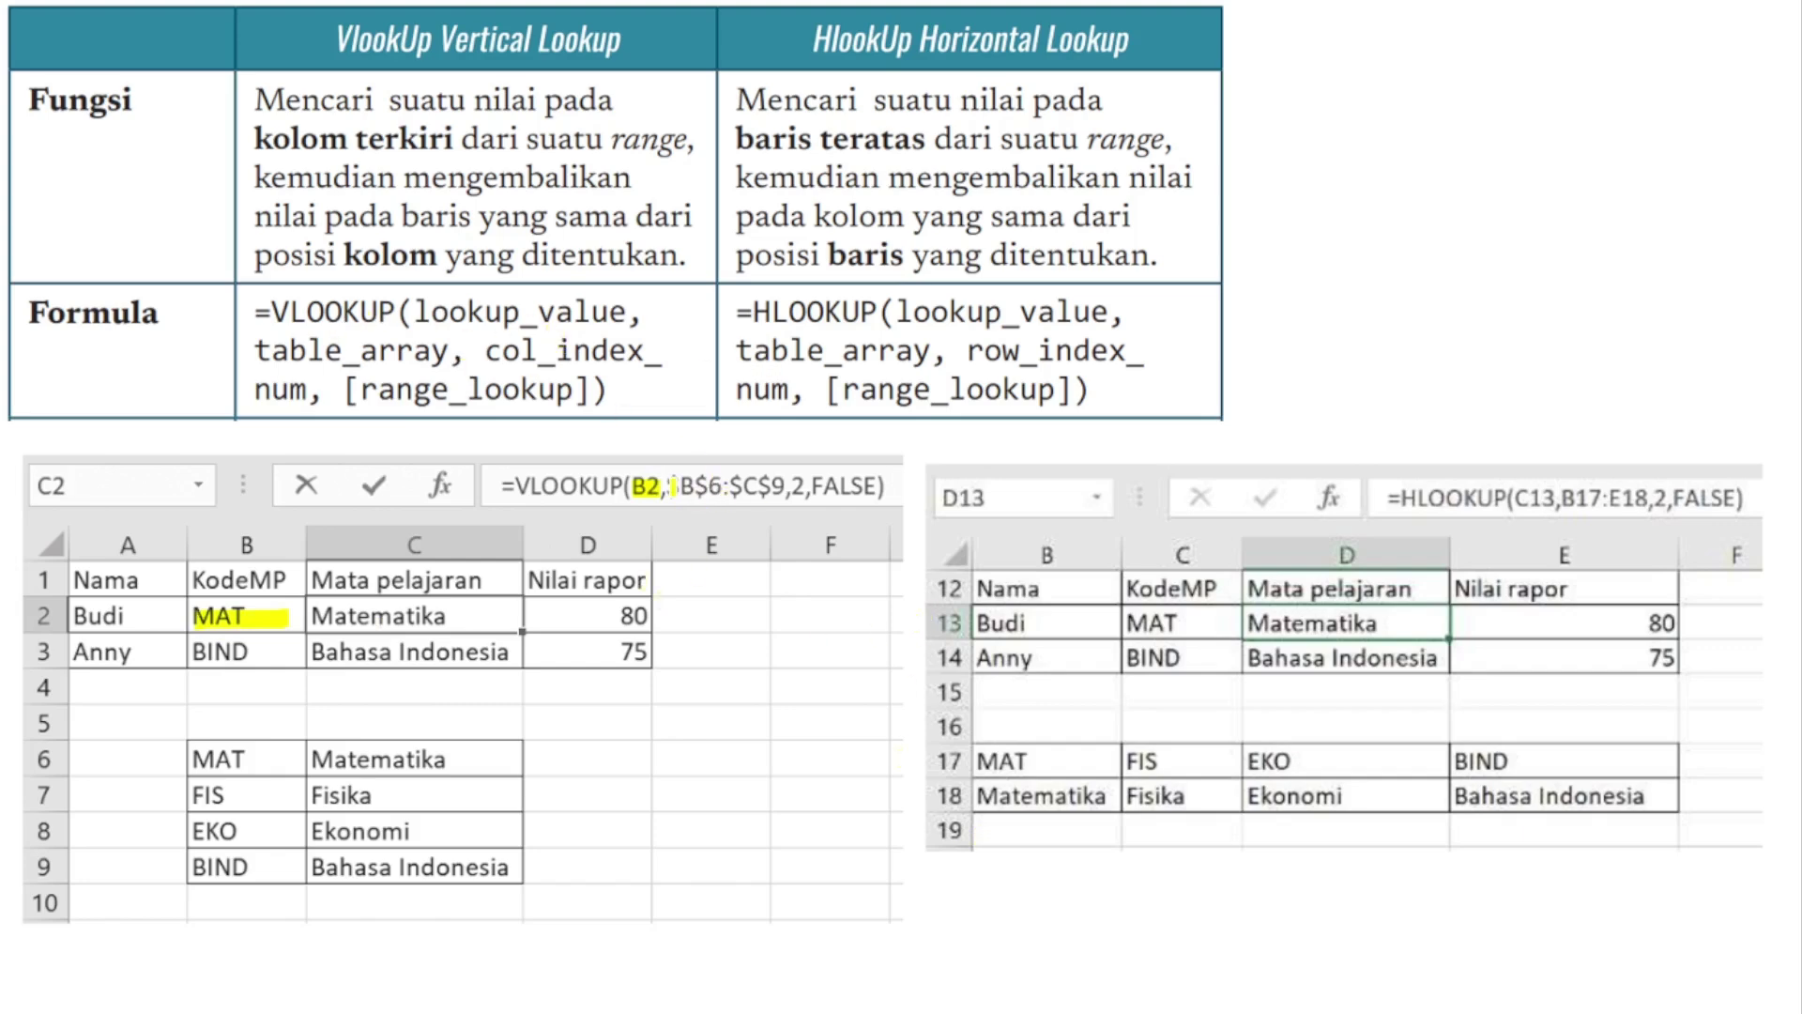
Highlight the $B$6:$C$9 range in the VLOOKUP formula and rows 6 to 9 of its lookup table in yellow.
left_click_drag(667, 486, 787, 482)
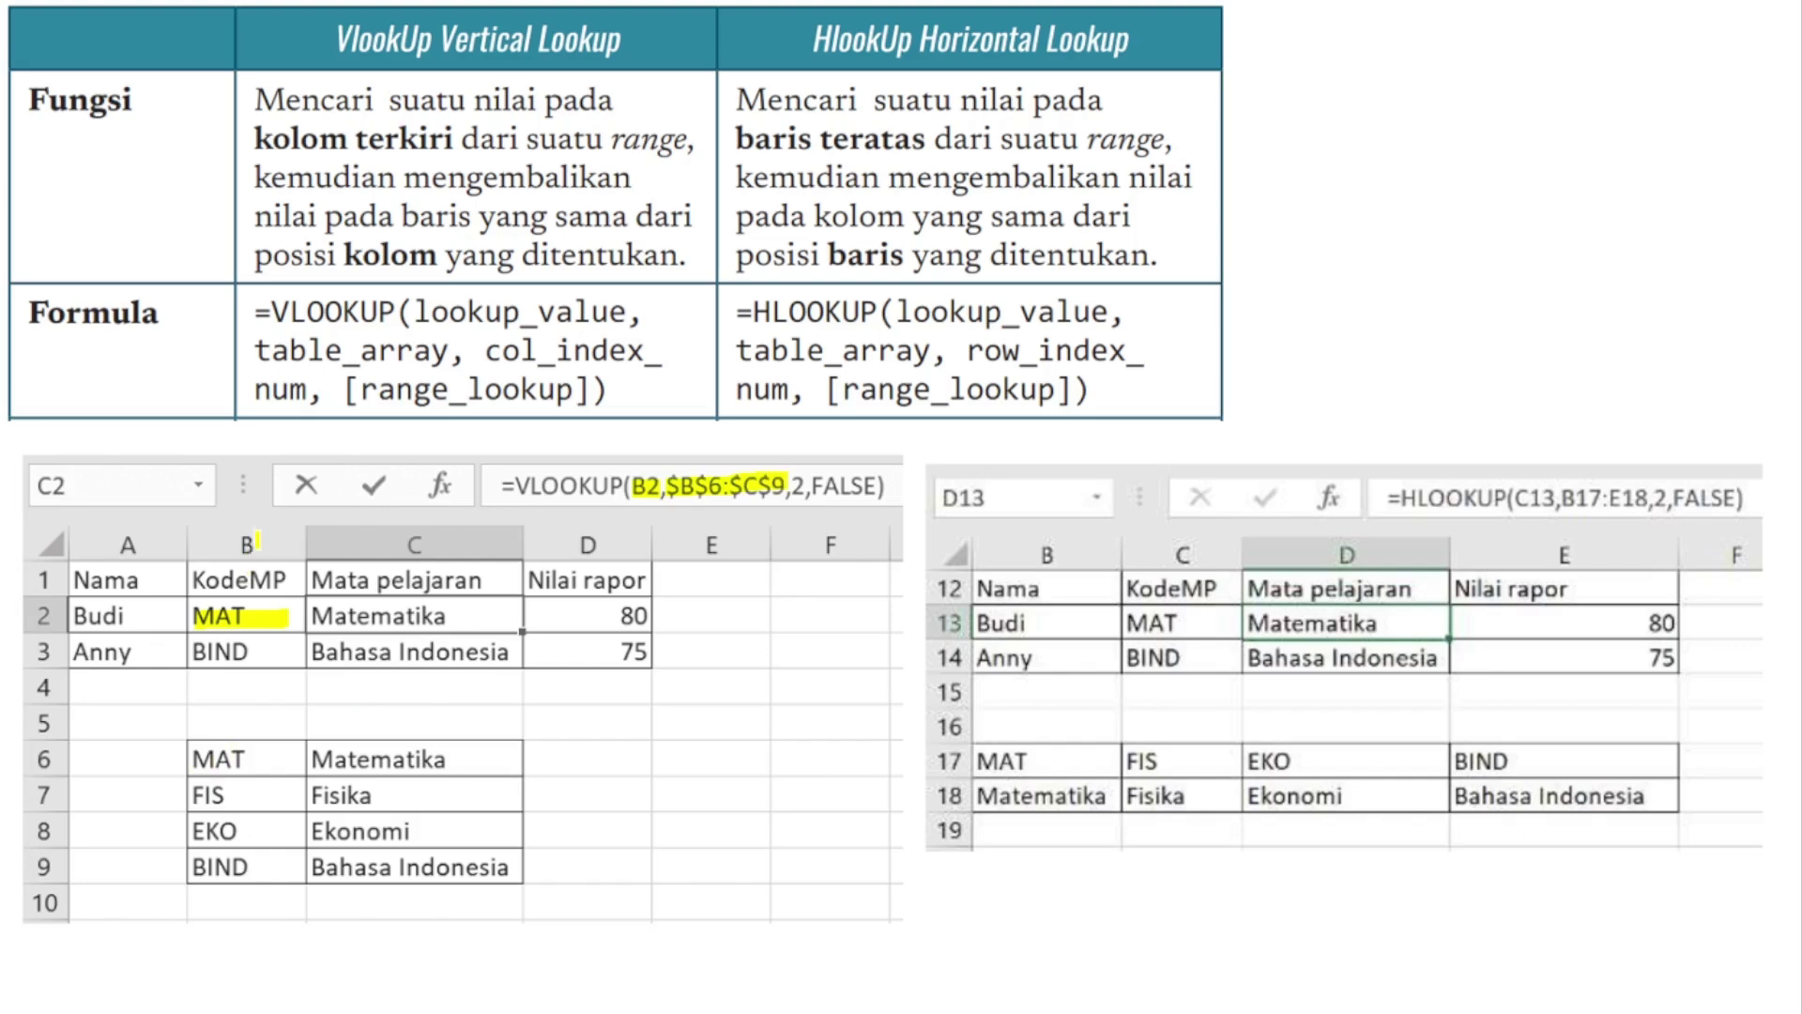
left_click_drag(34, 759, 50, 758)
left_click_drag(204, 759, 455, 770)
left_click_drag(214, 796, 479, 803)
left_click_drag(210, 832, 451, 834)
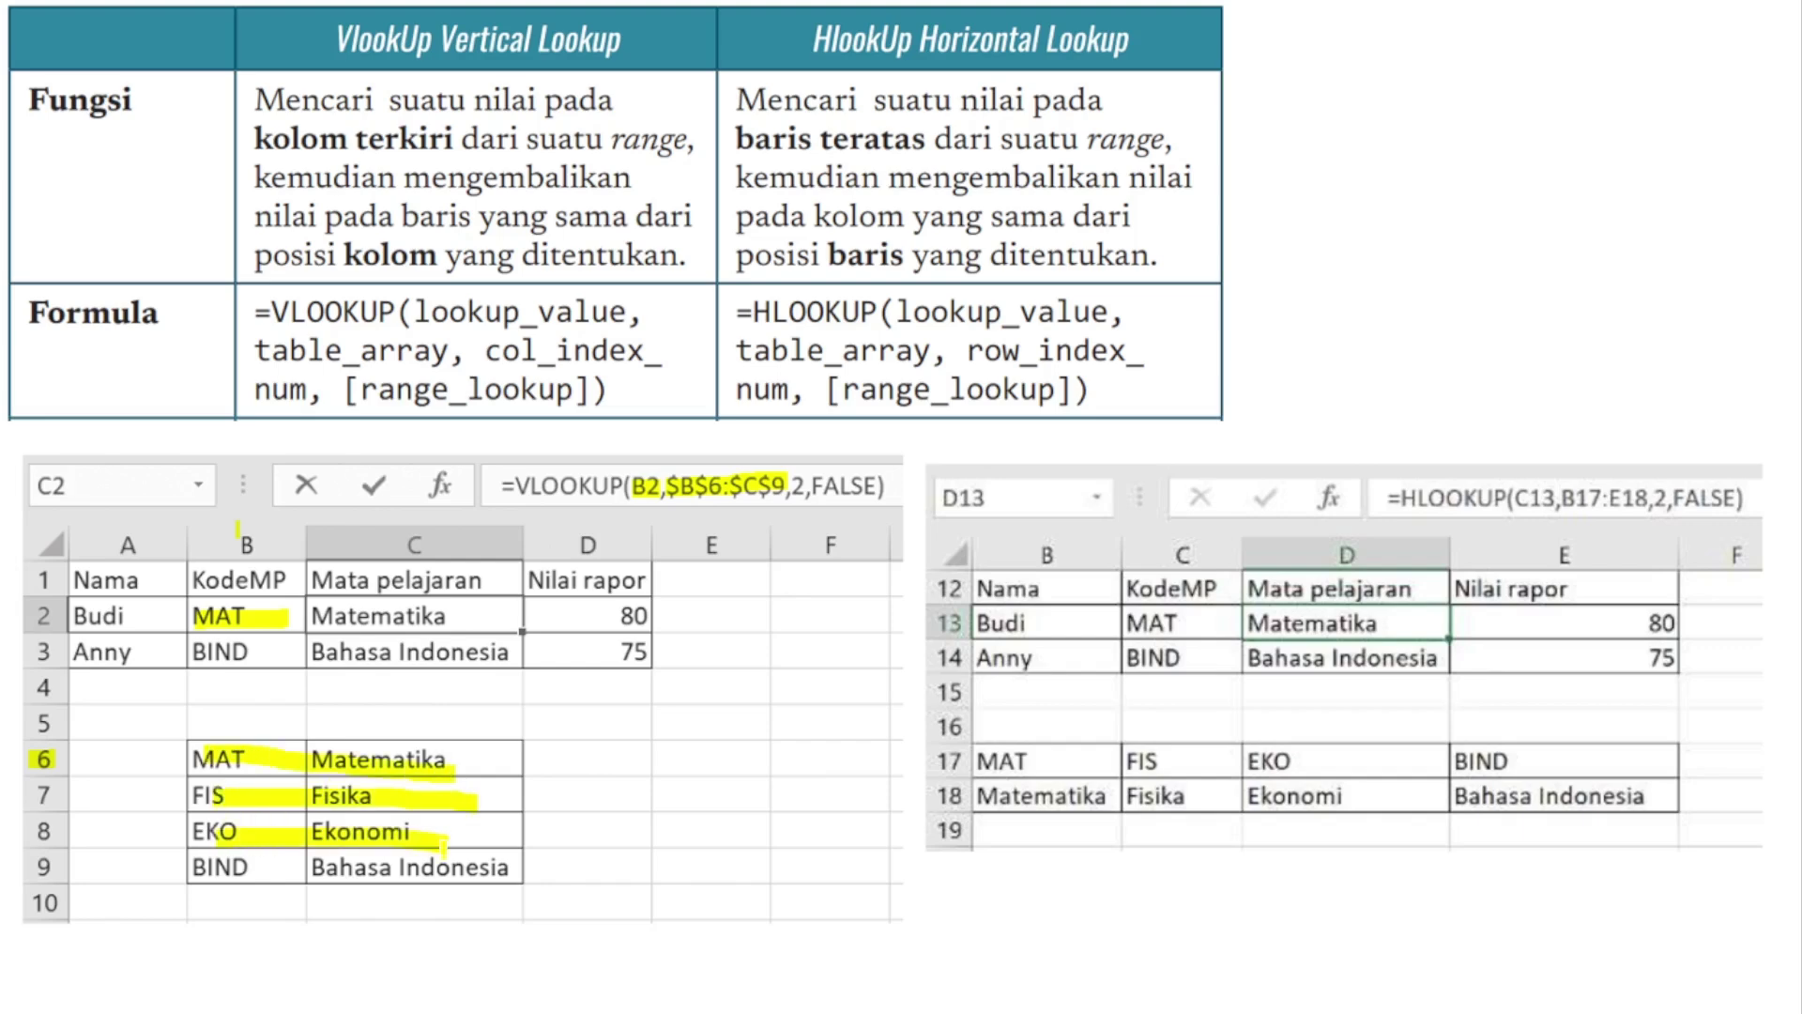
left_click_drag(219, 868, 517, 869)
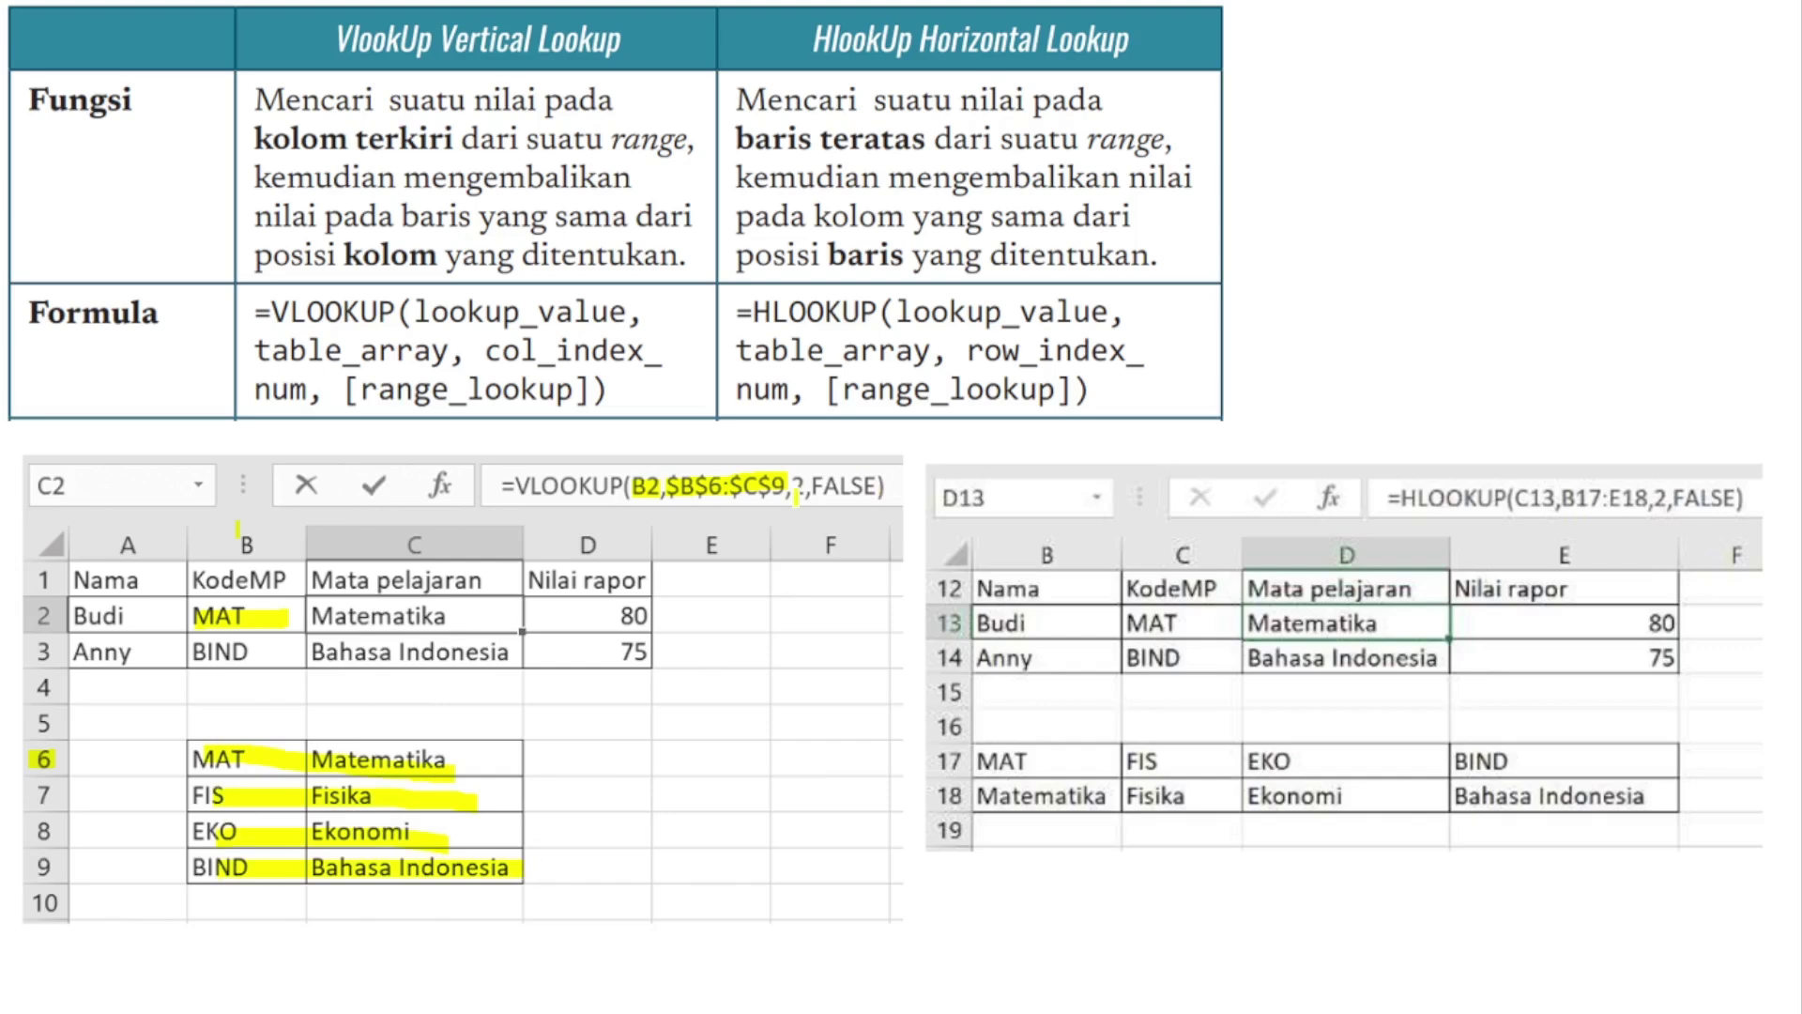
Highlight the column index 2 in the VLOOKUP formula and the whole of row 2 in the student table in yellow.
left_click_drag(799, 477, 804, 495)
left_click_drag(65, 615, 671, 617)
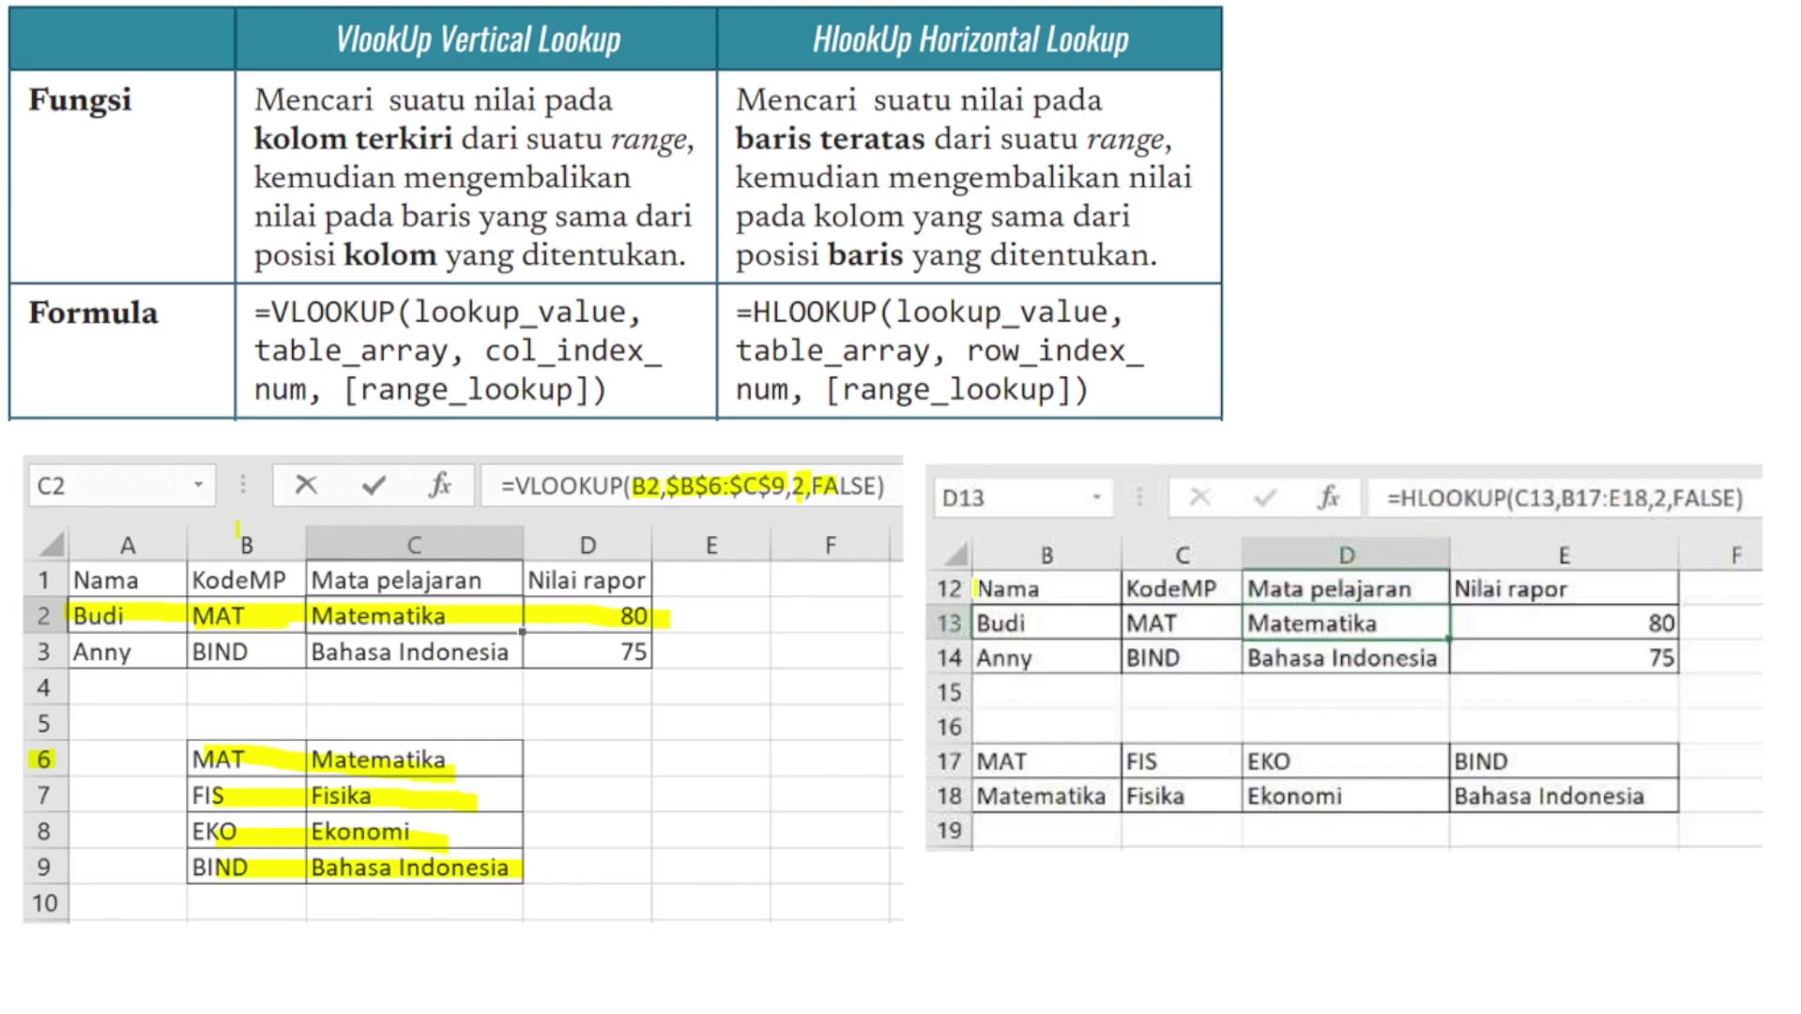
Highlight C13 in the HLOOKUP formula together with its column header, row number and the MAT cell in yellow.
left_click_drag(1517, 497, 1553, 498)
left_click_drag(1168, 544, 1198, 554)
left_click_drag(940, 612, 946, 631)
left_click_drag(1127, 623, 1231, 623)
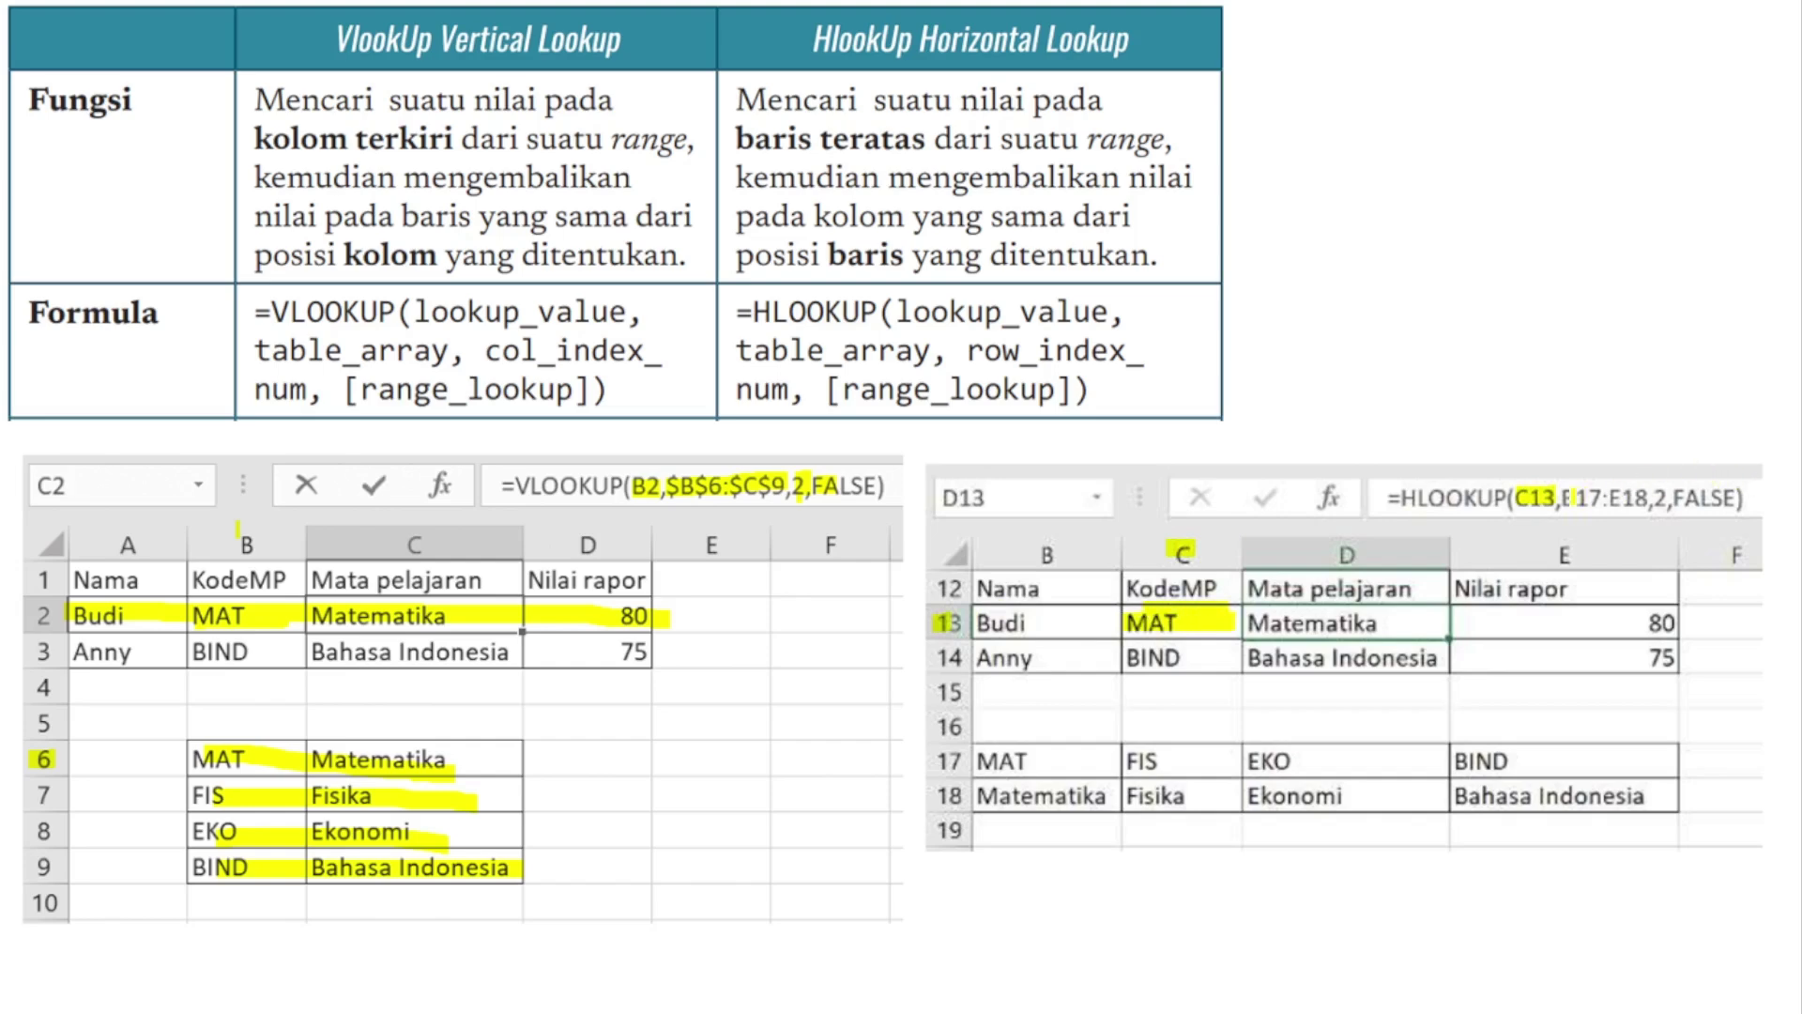
Highlight the B17:E18 range in the HLOOKUP formula and handwrite F4 in the empty area above it.
left_click_drag(1563, 497, 1646, 497)
mouse_move(1373, 235)
left_mouse_down()
mouse_move(1385, 305)
mouse_move(1422, 243)
mouse_move(1404, 282)
mouse_move(1481, 302)
mouse_move(1481, 337)
left_mouse_up()
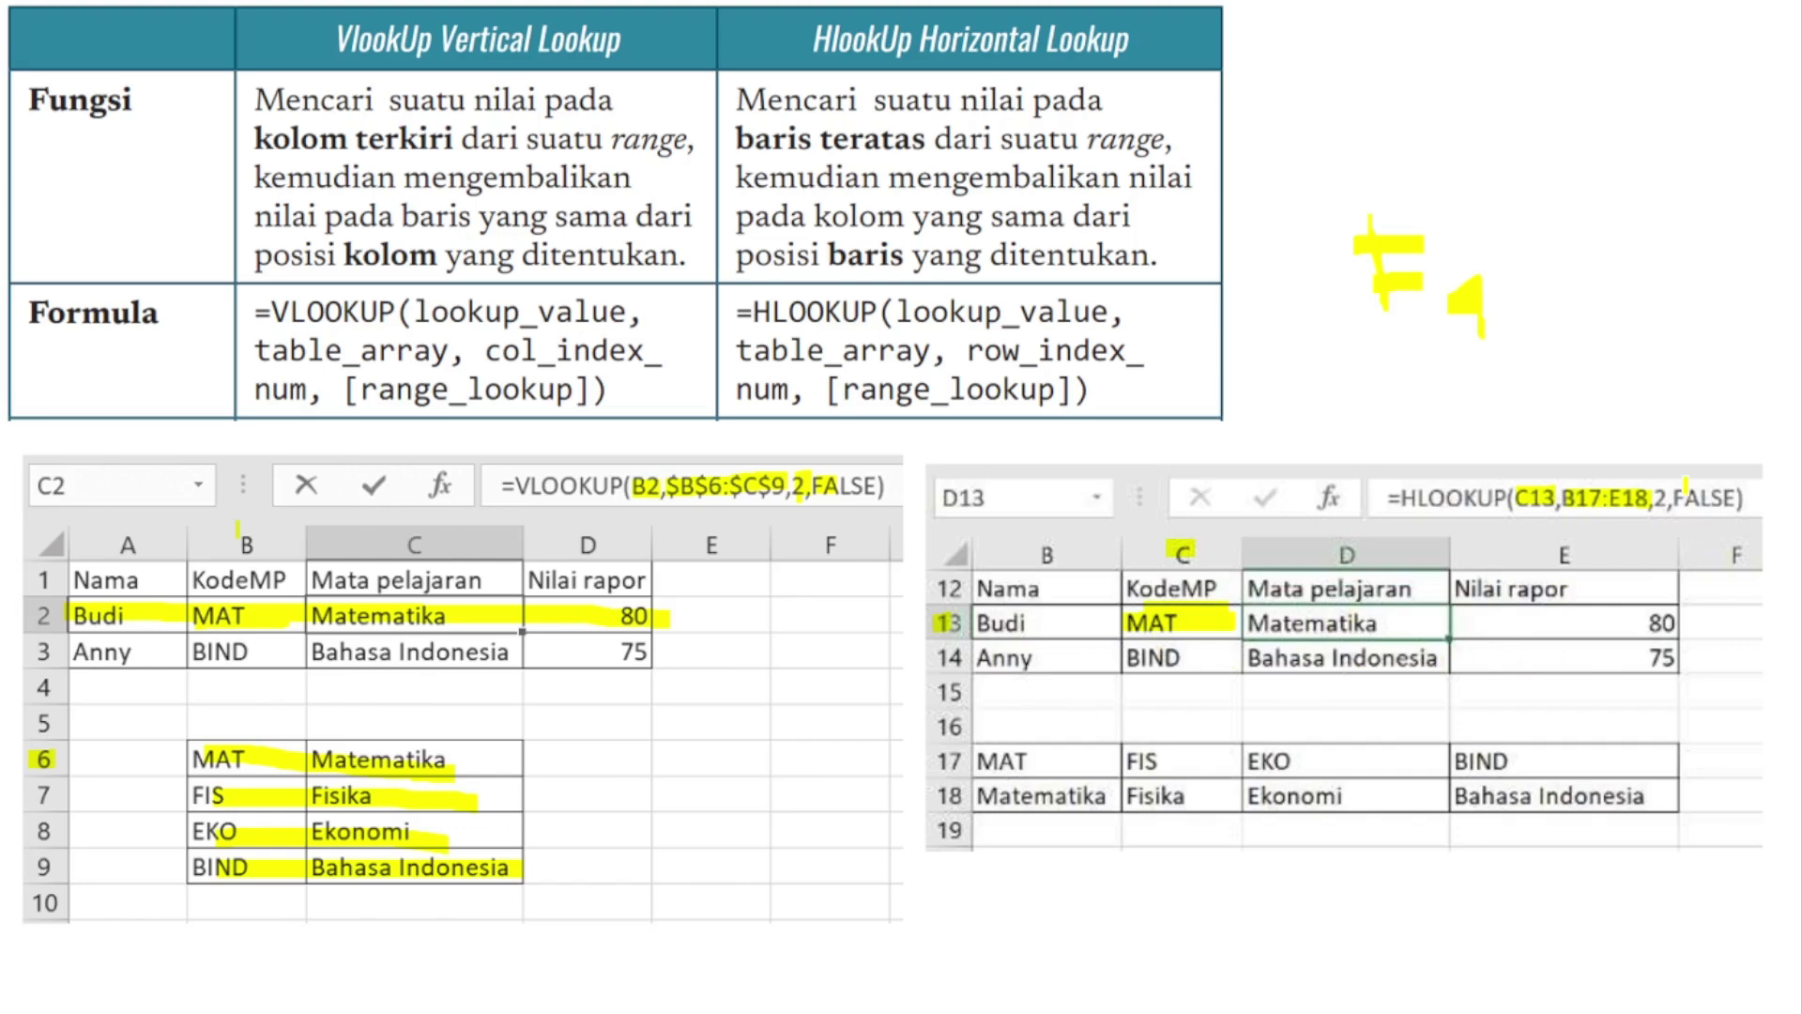
Highlight the row index 2 and FALSE in the HLOOKUP formula, plus the subject names in row 18, in yellow.
left_click_drag(1663, 481, 1662, 501)
left_click_drag(979, 796, 1657, 805)
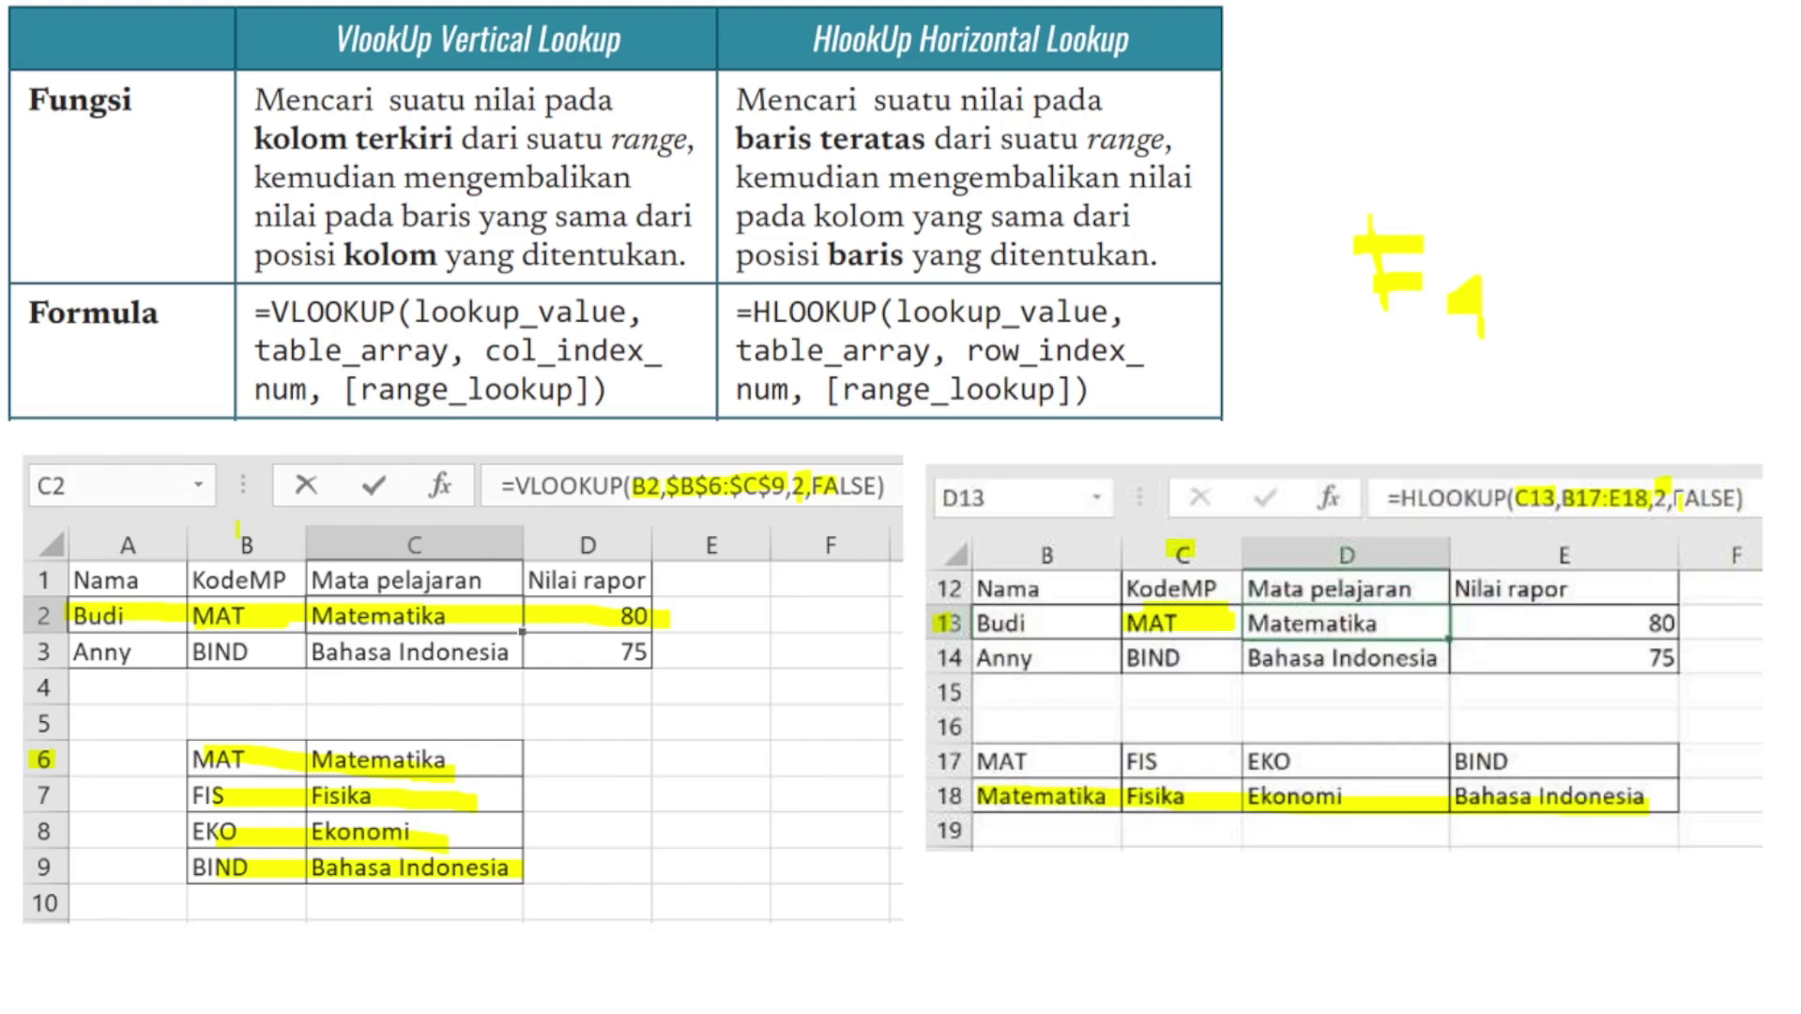
left_click_drag(1681, 498, 1742, 497)
Highlight "kolom terkiri" and "nilai pada baris yang sama" in green, with the matching code column and MAT row in the VLOOKUP example.
left_click(1068, 815)
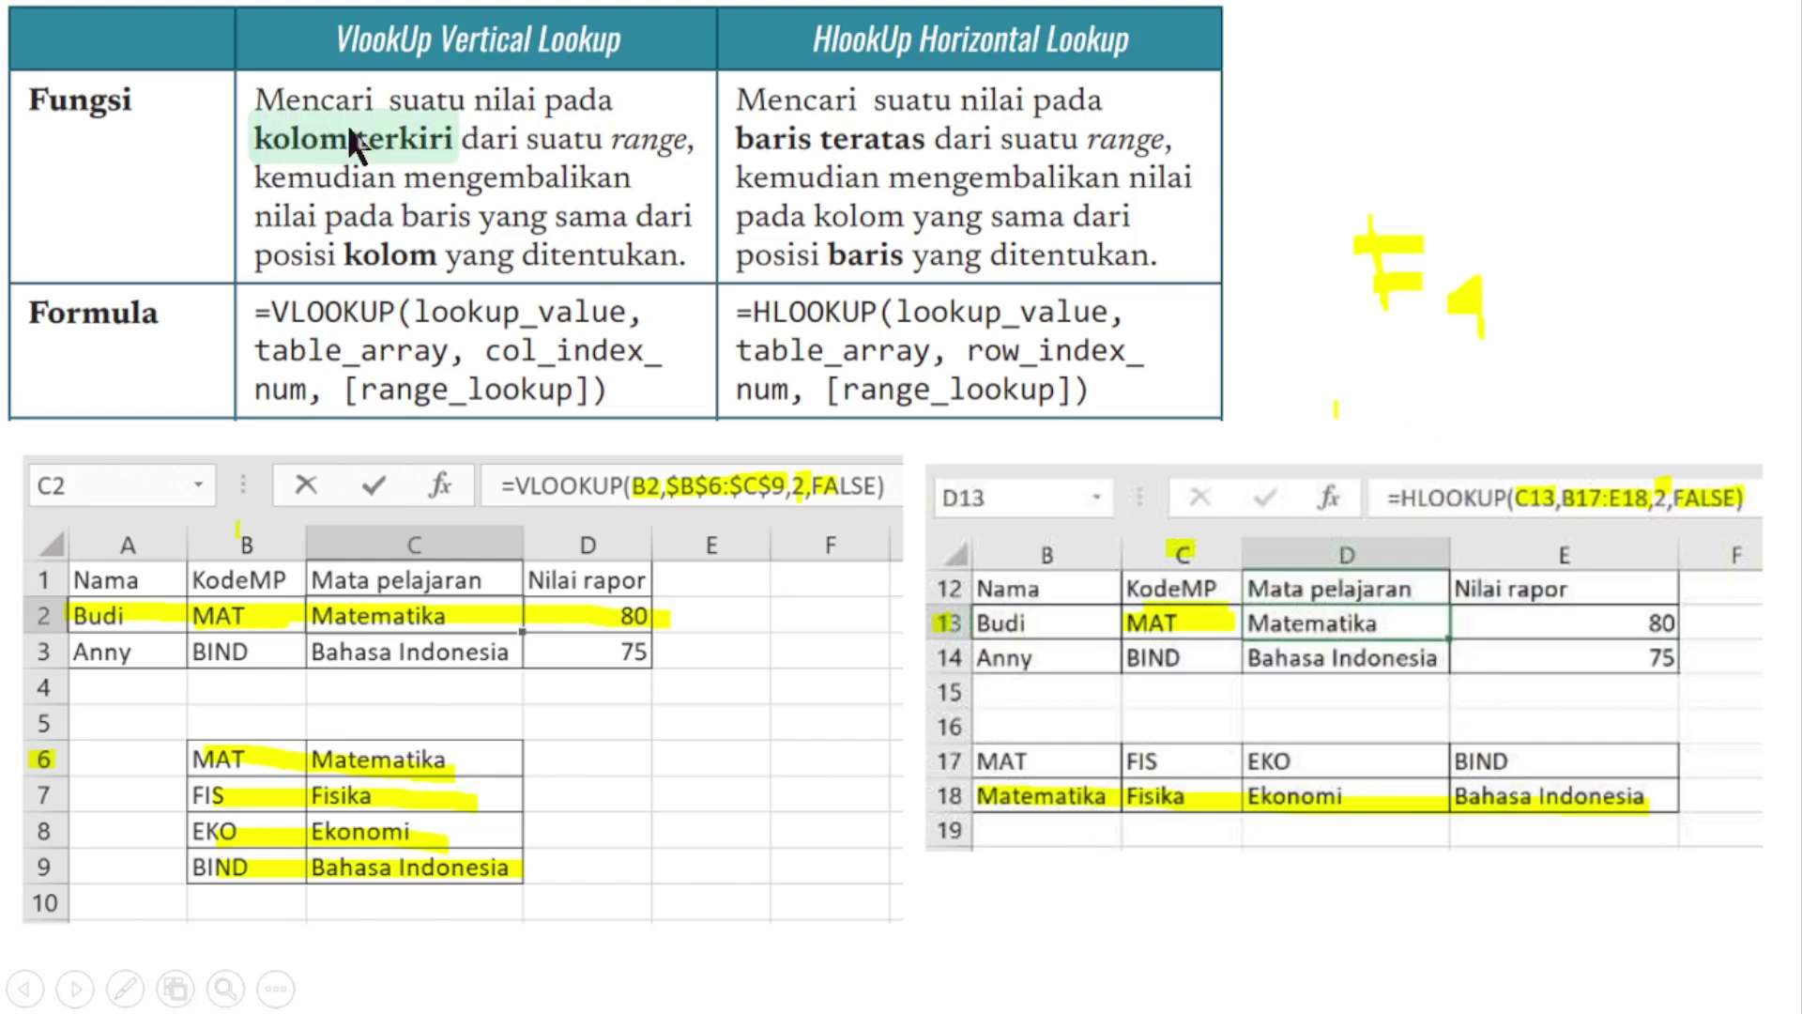
left_click(517, 229)
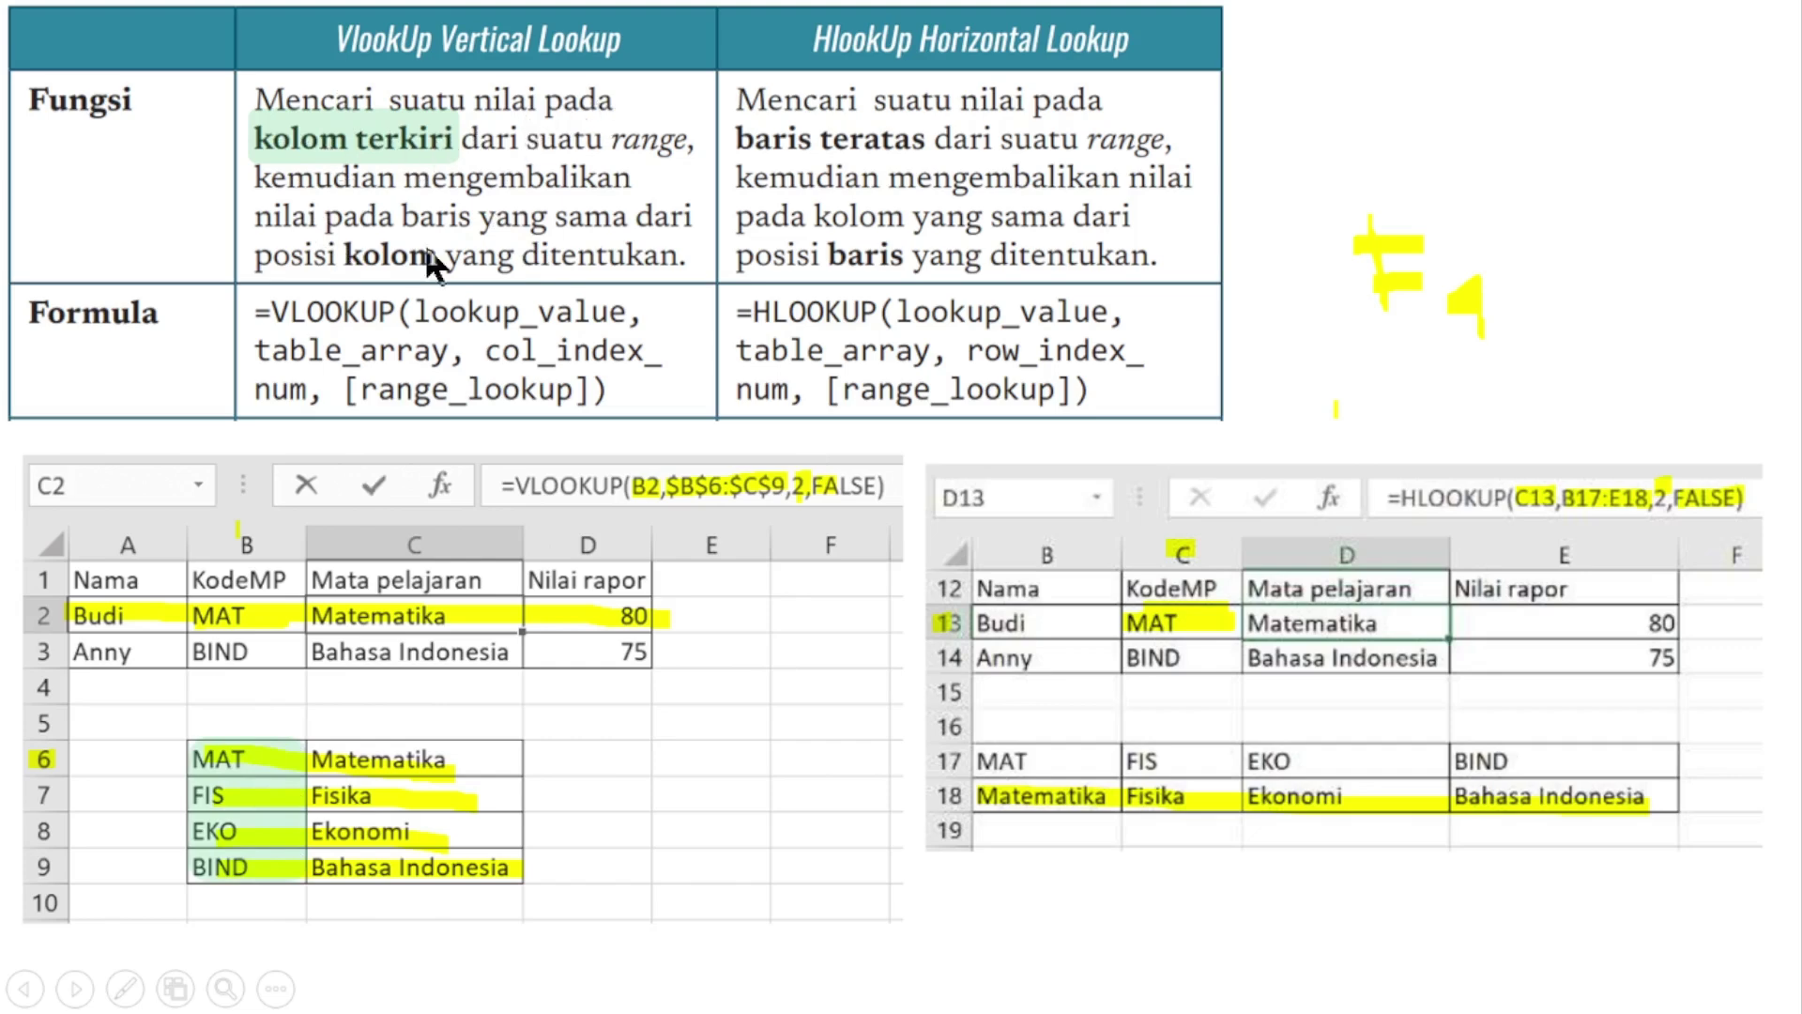
left_click_drag(250, 216, 627, 216)
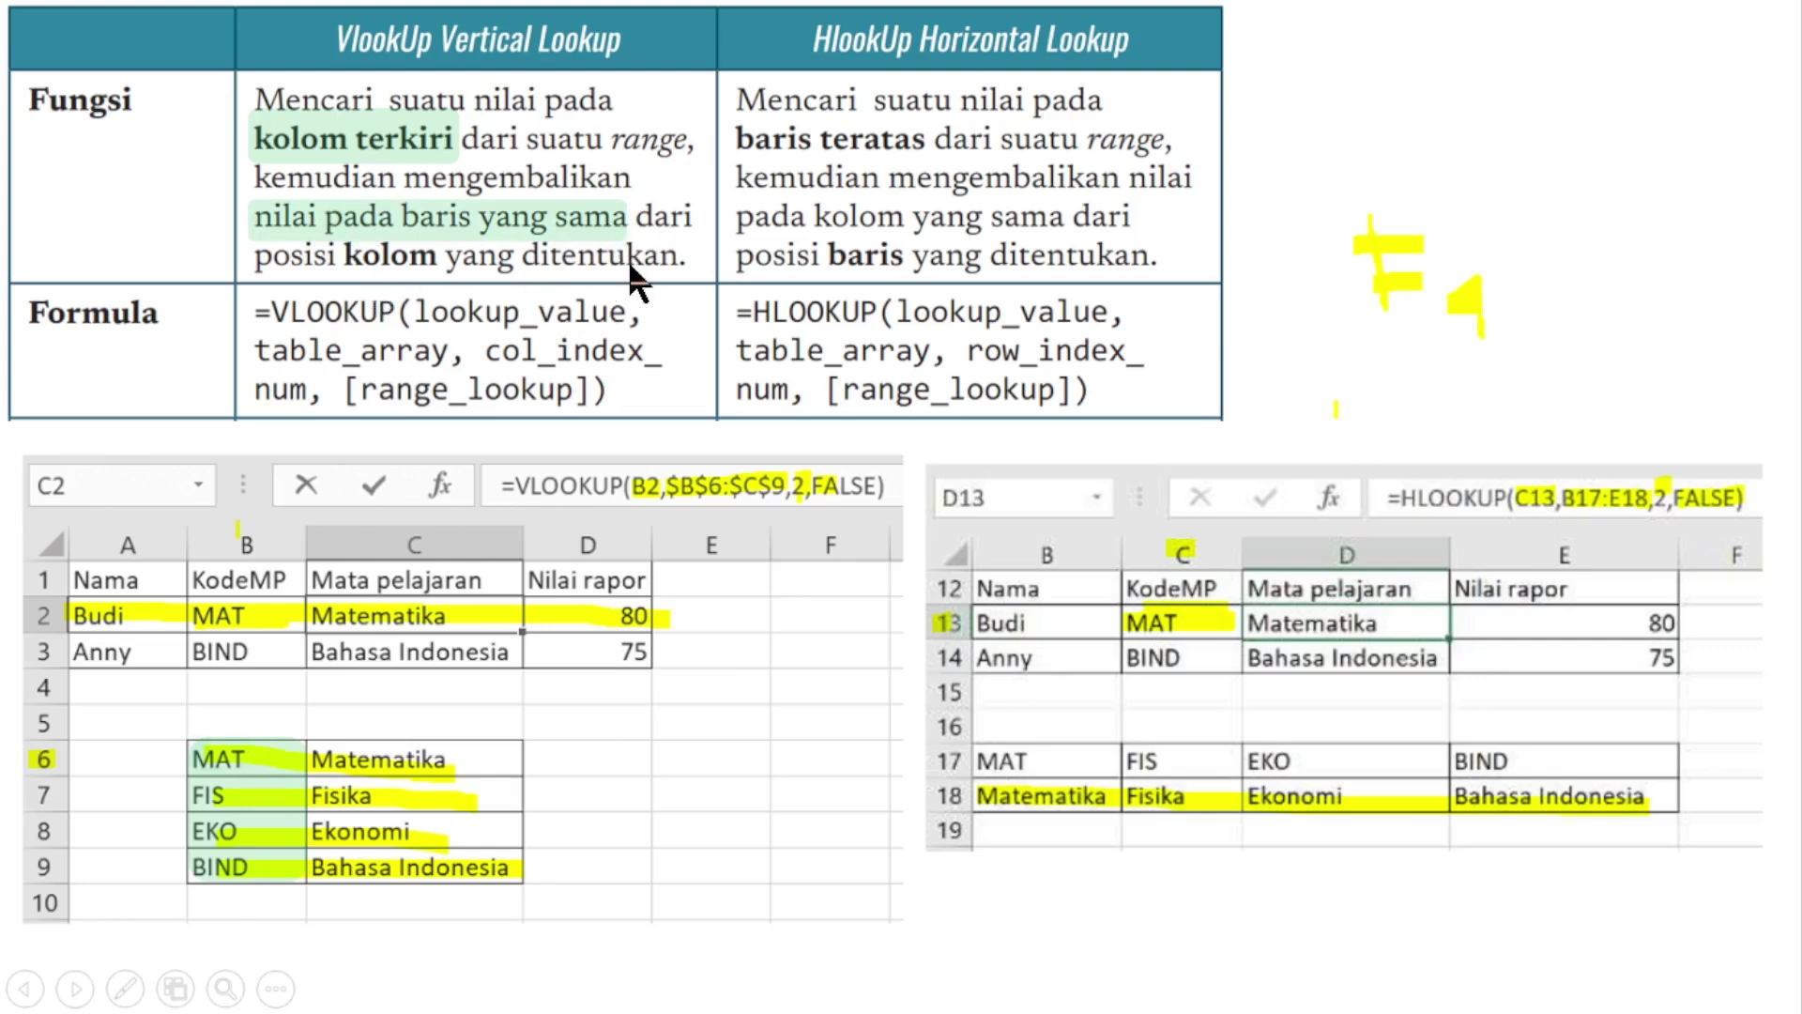
left_click_drag(192, 756, 516, 757)
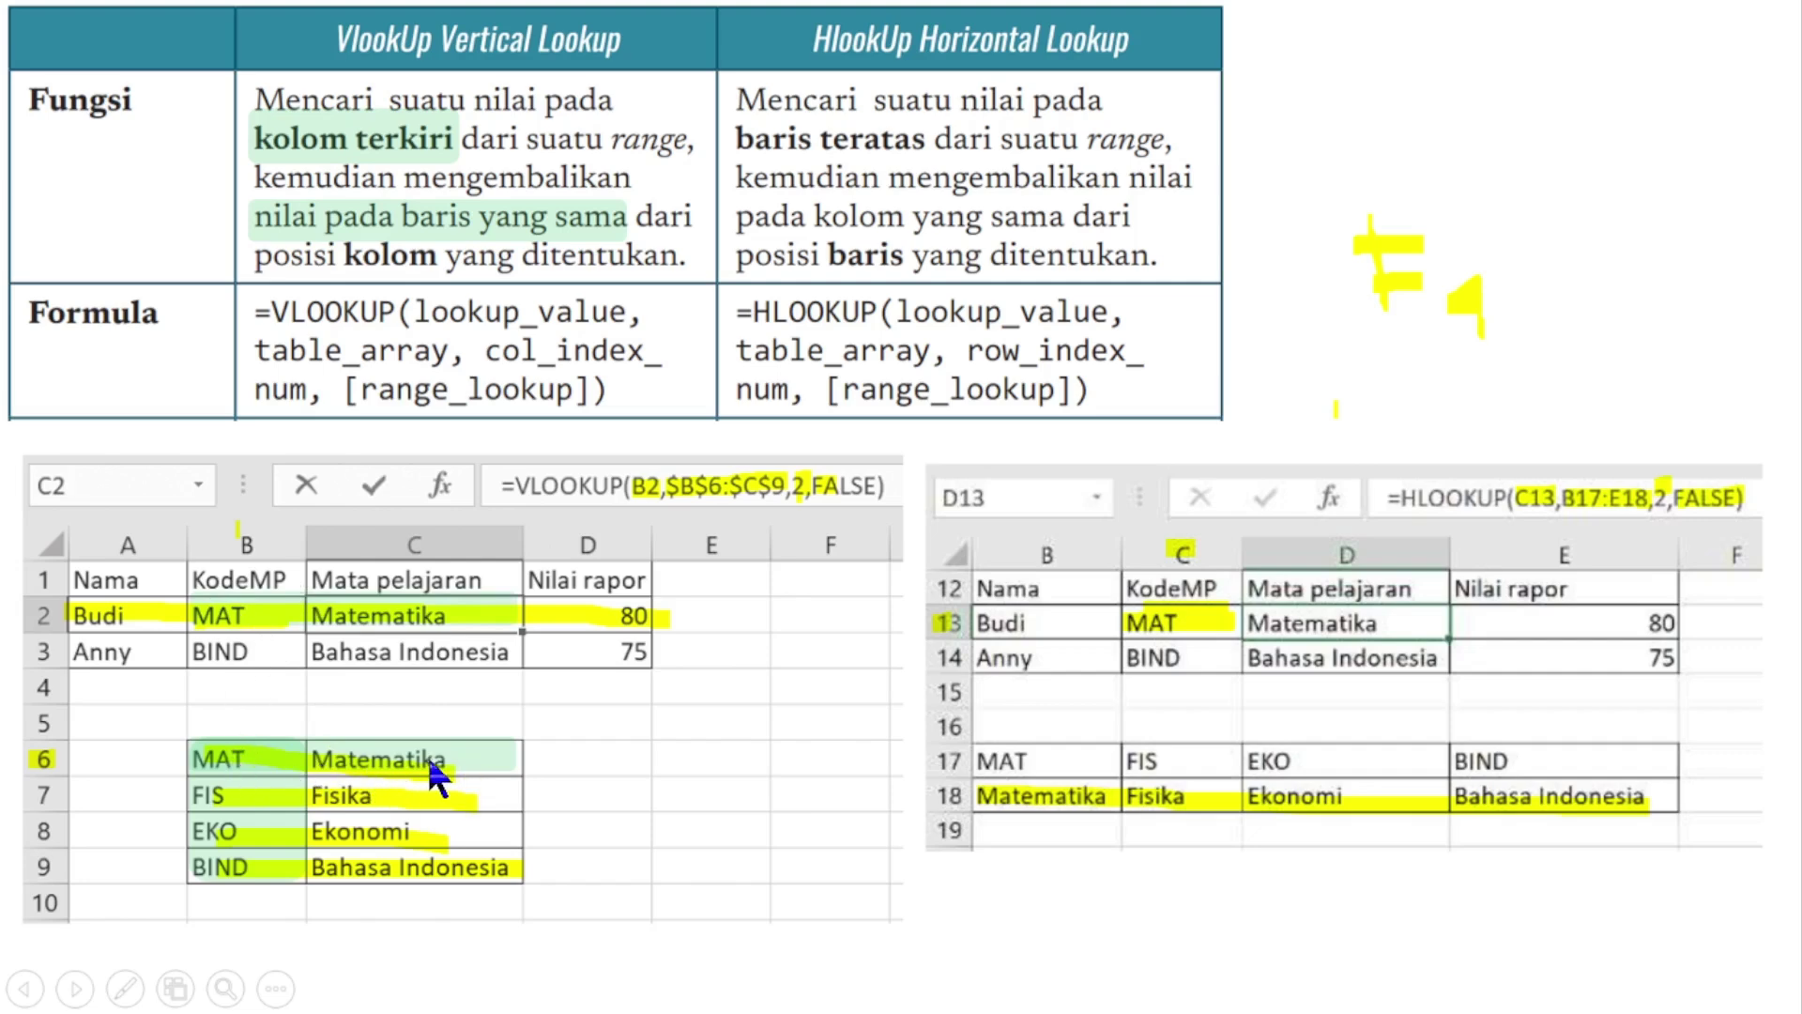
left_click(685, 783)
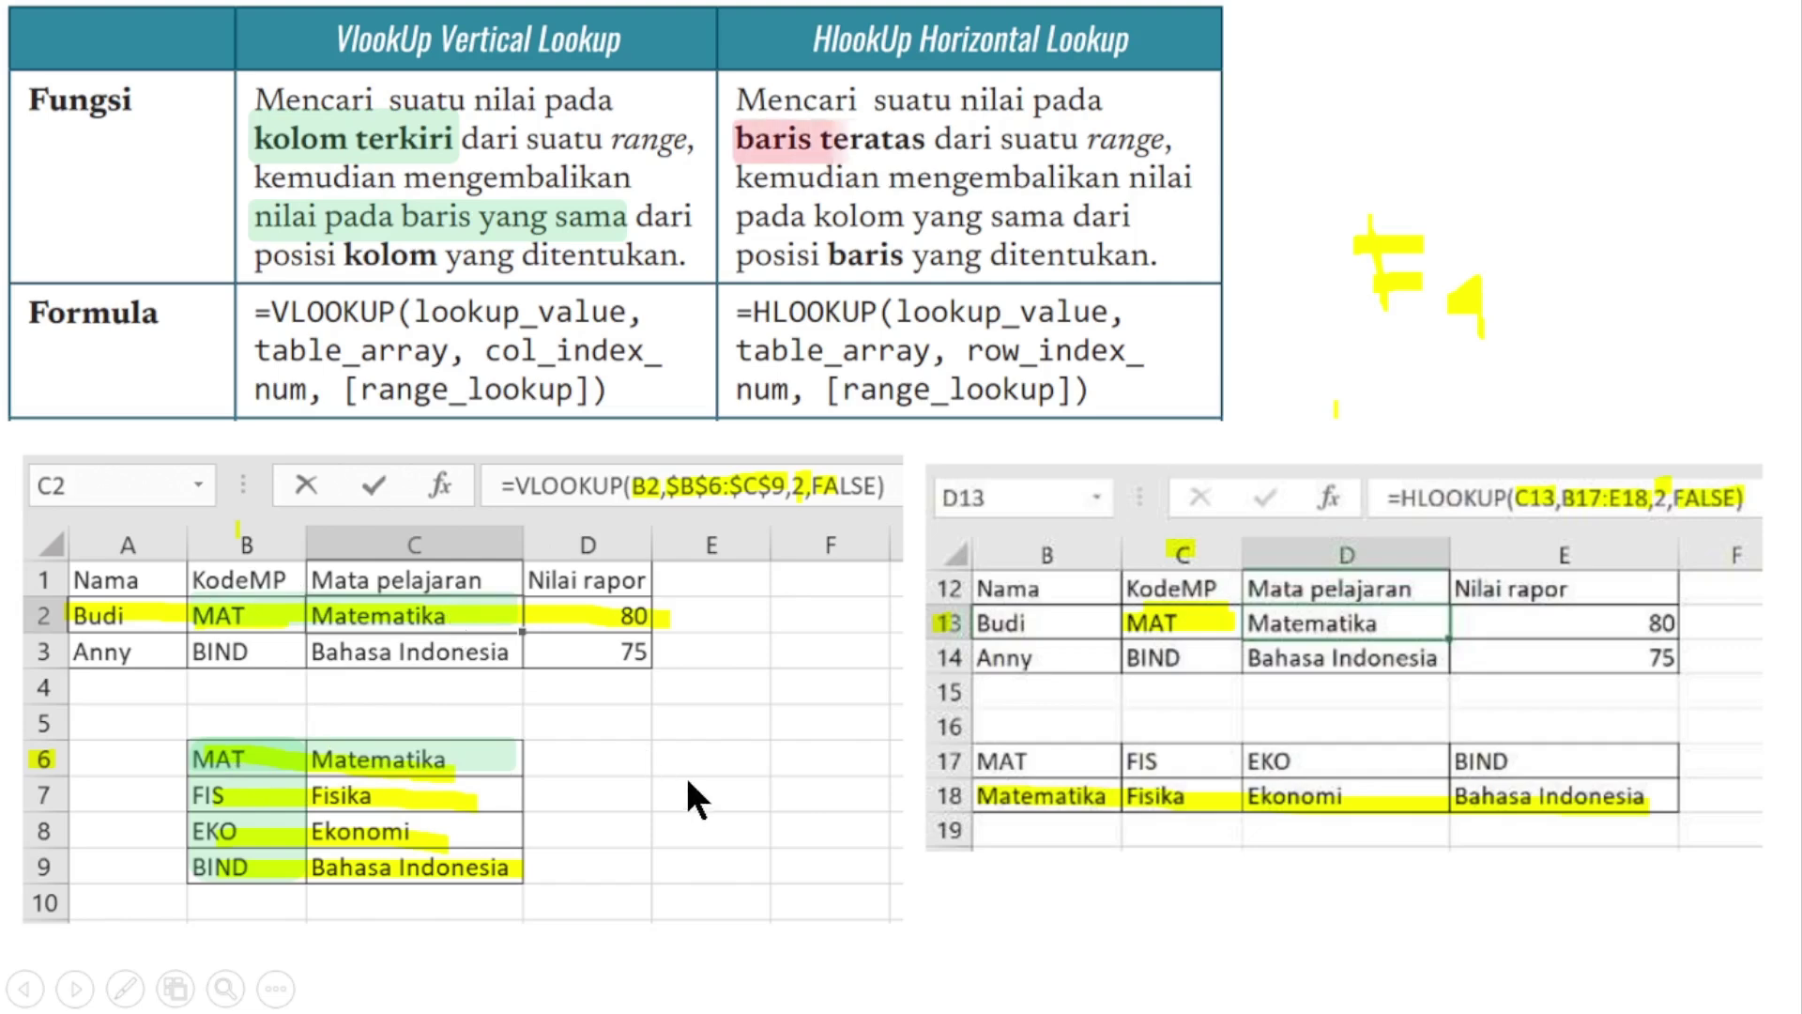
Highlight "baris teratas" and "kolom yang sama" in pink, with the matching row 17 and MAT–Matematika cells in the HLOOKUP example.
left_click(848, 171)
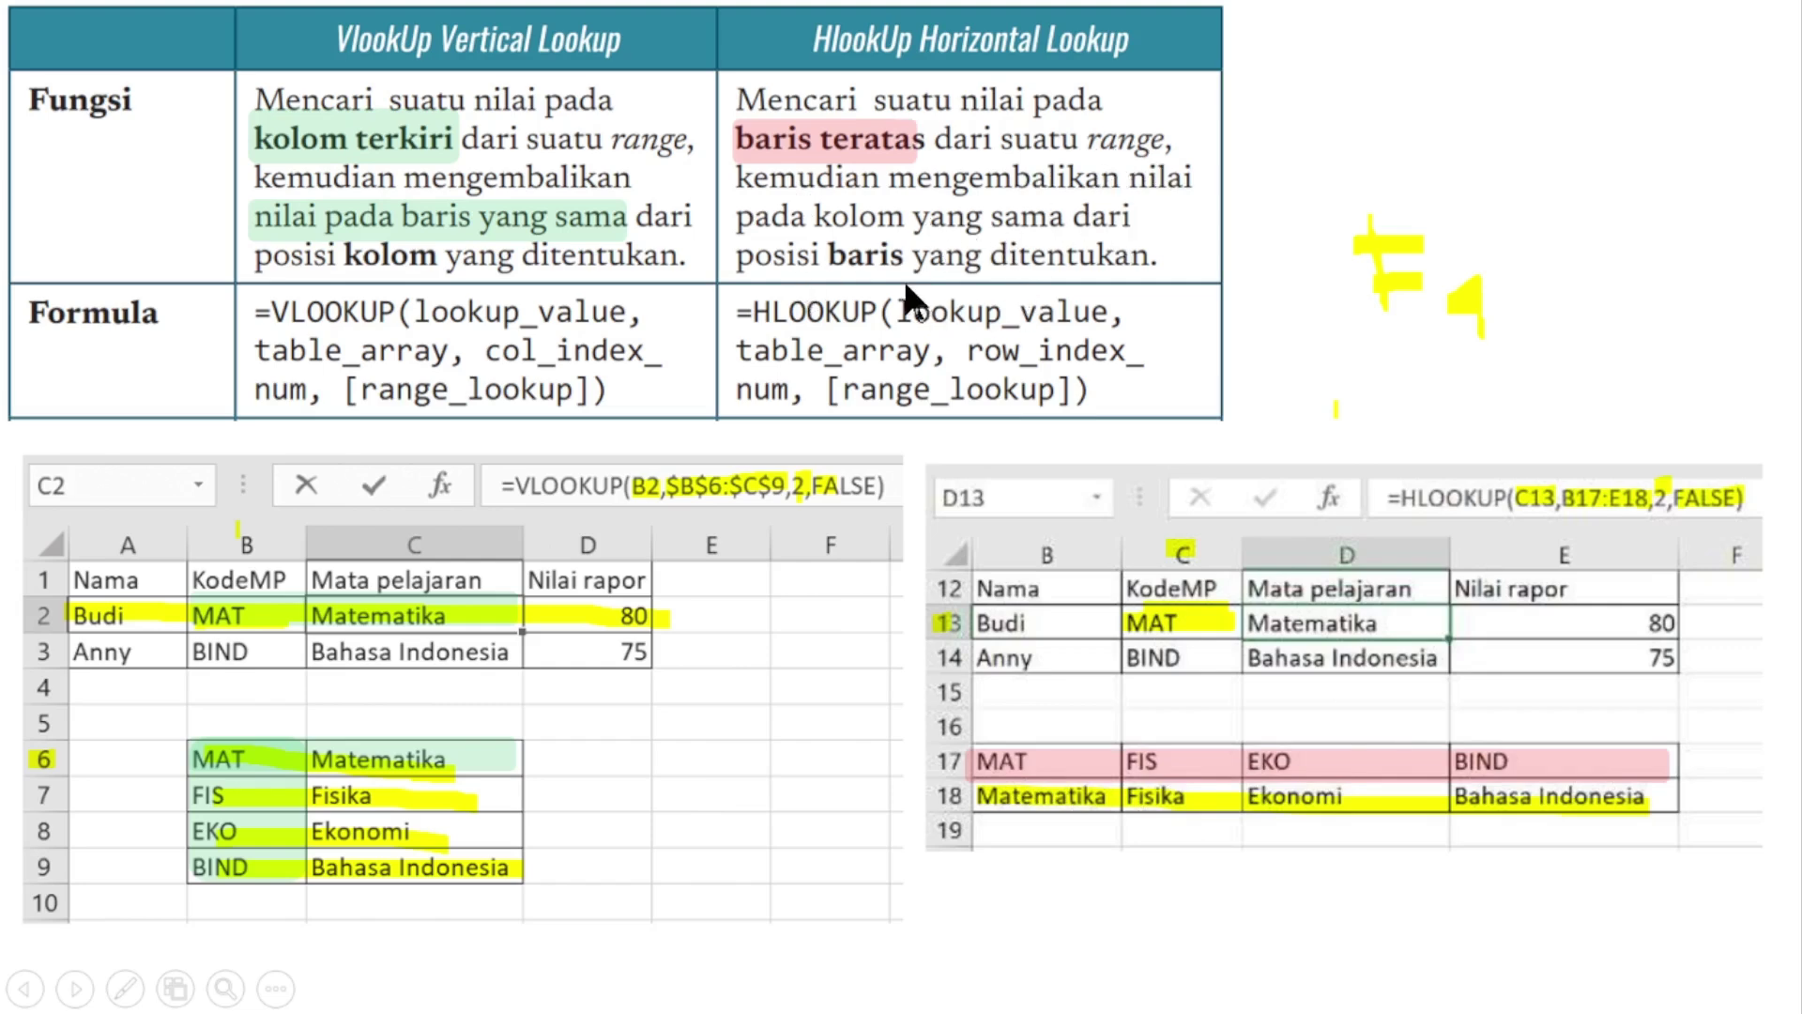
left_click(953, 281)
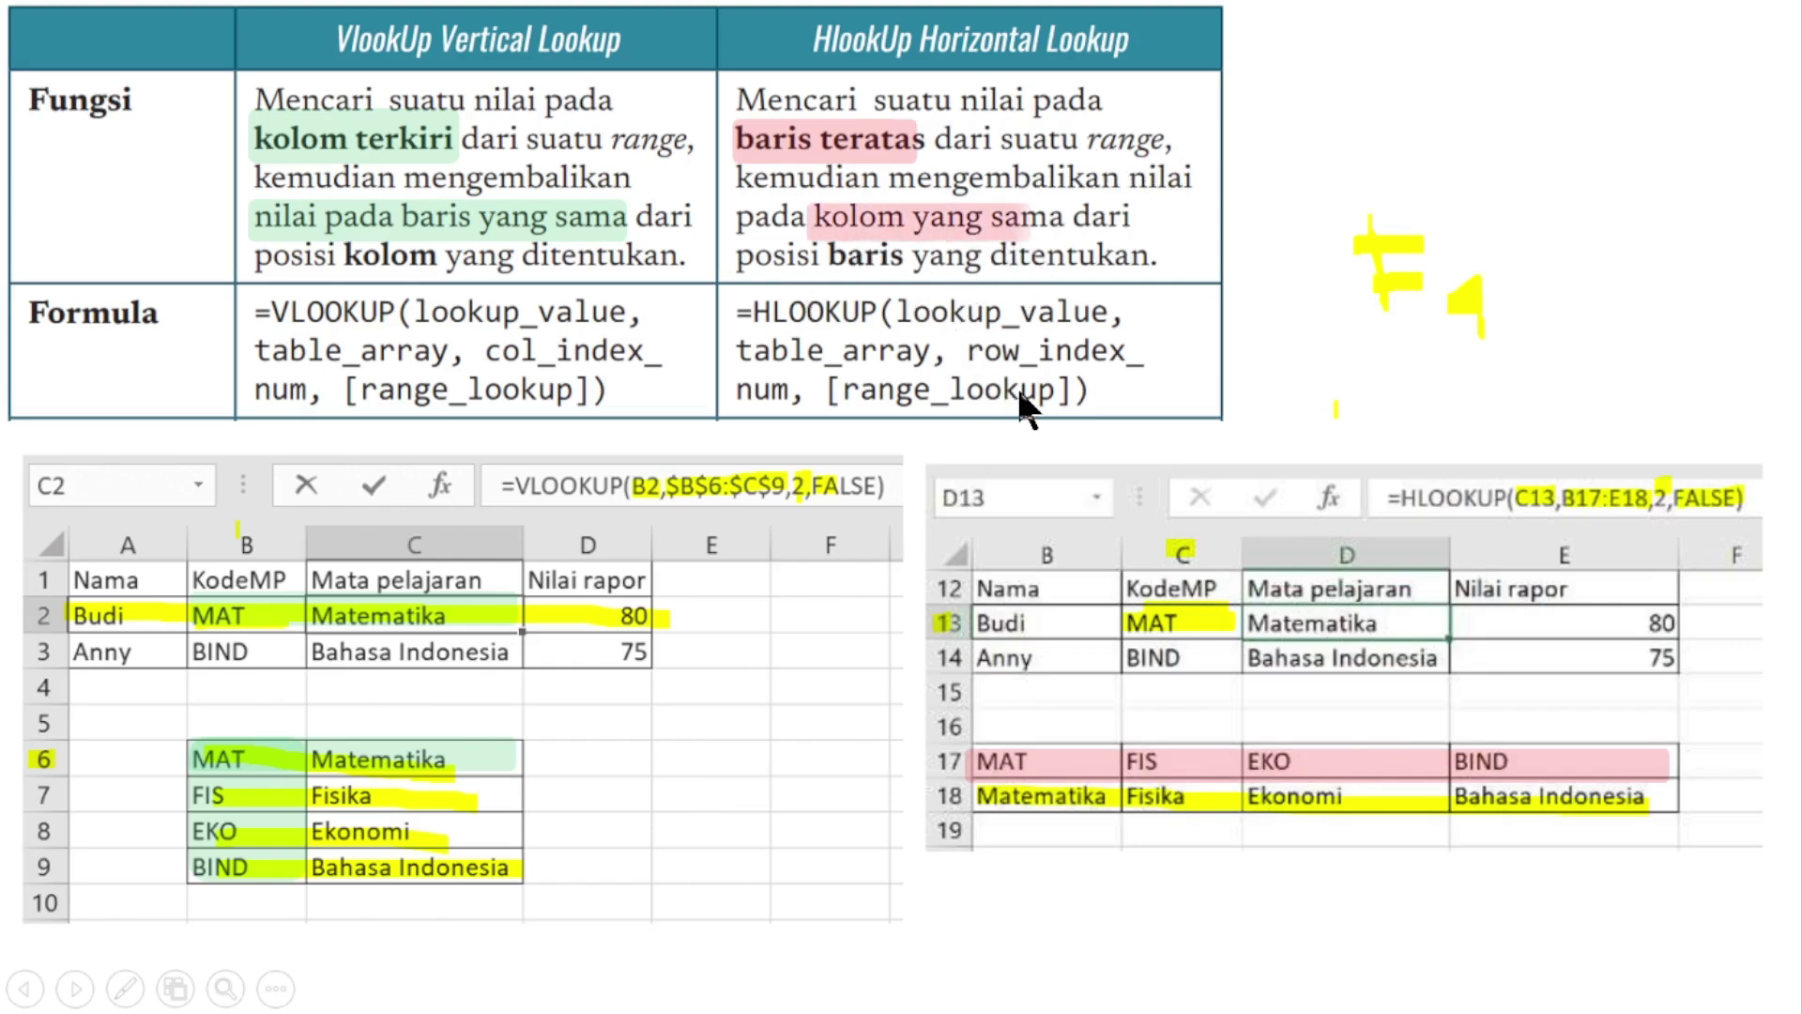
left_click(1165, 603)
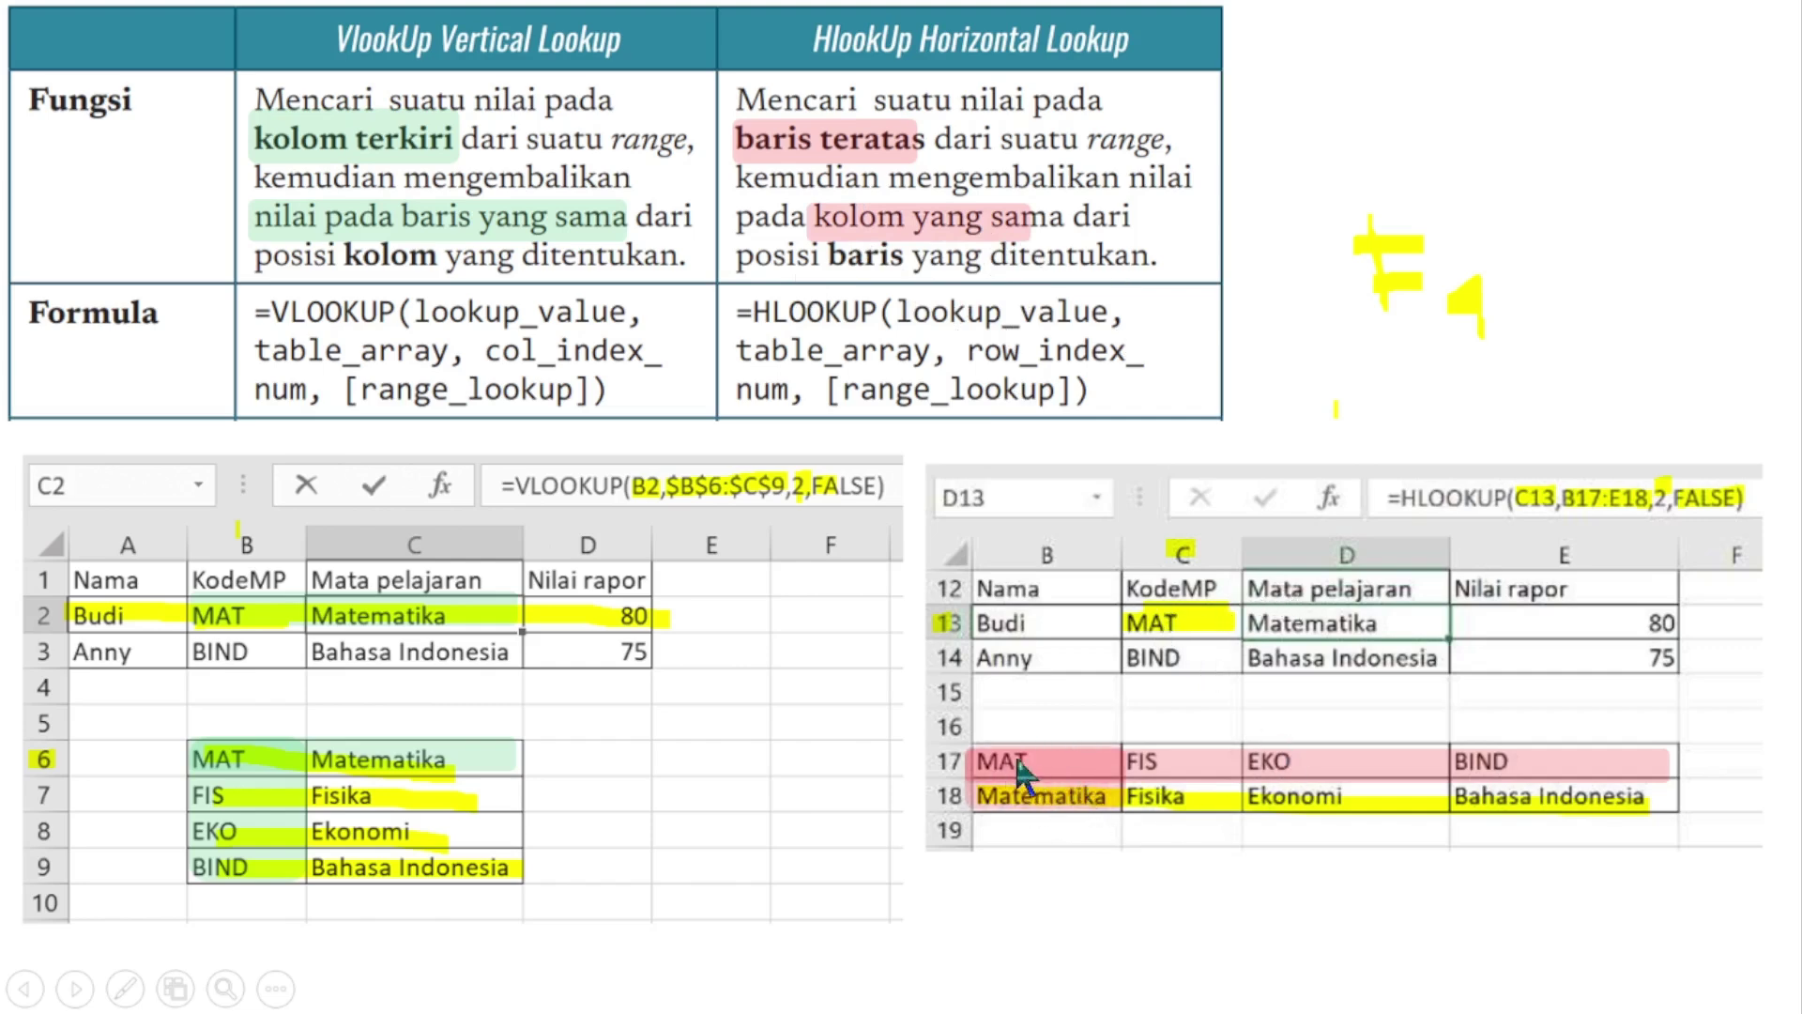
left_click(1044, 803)
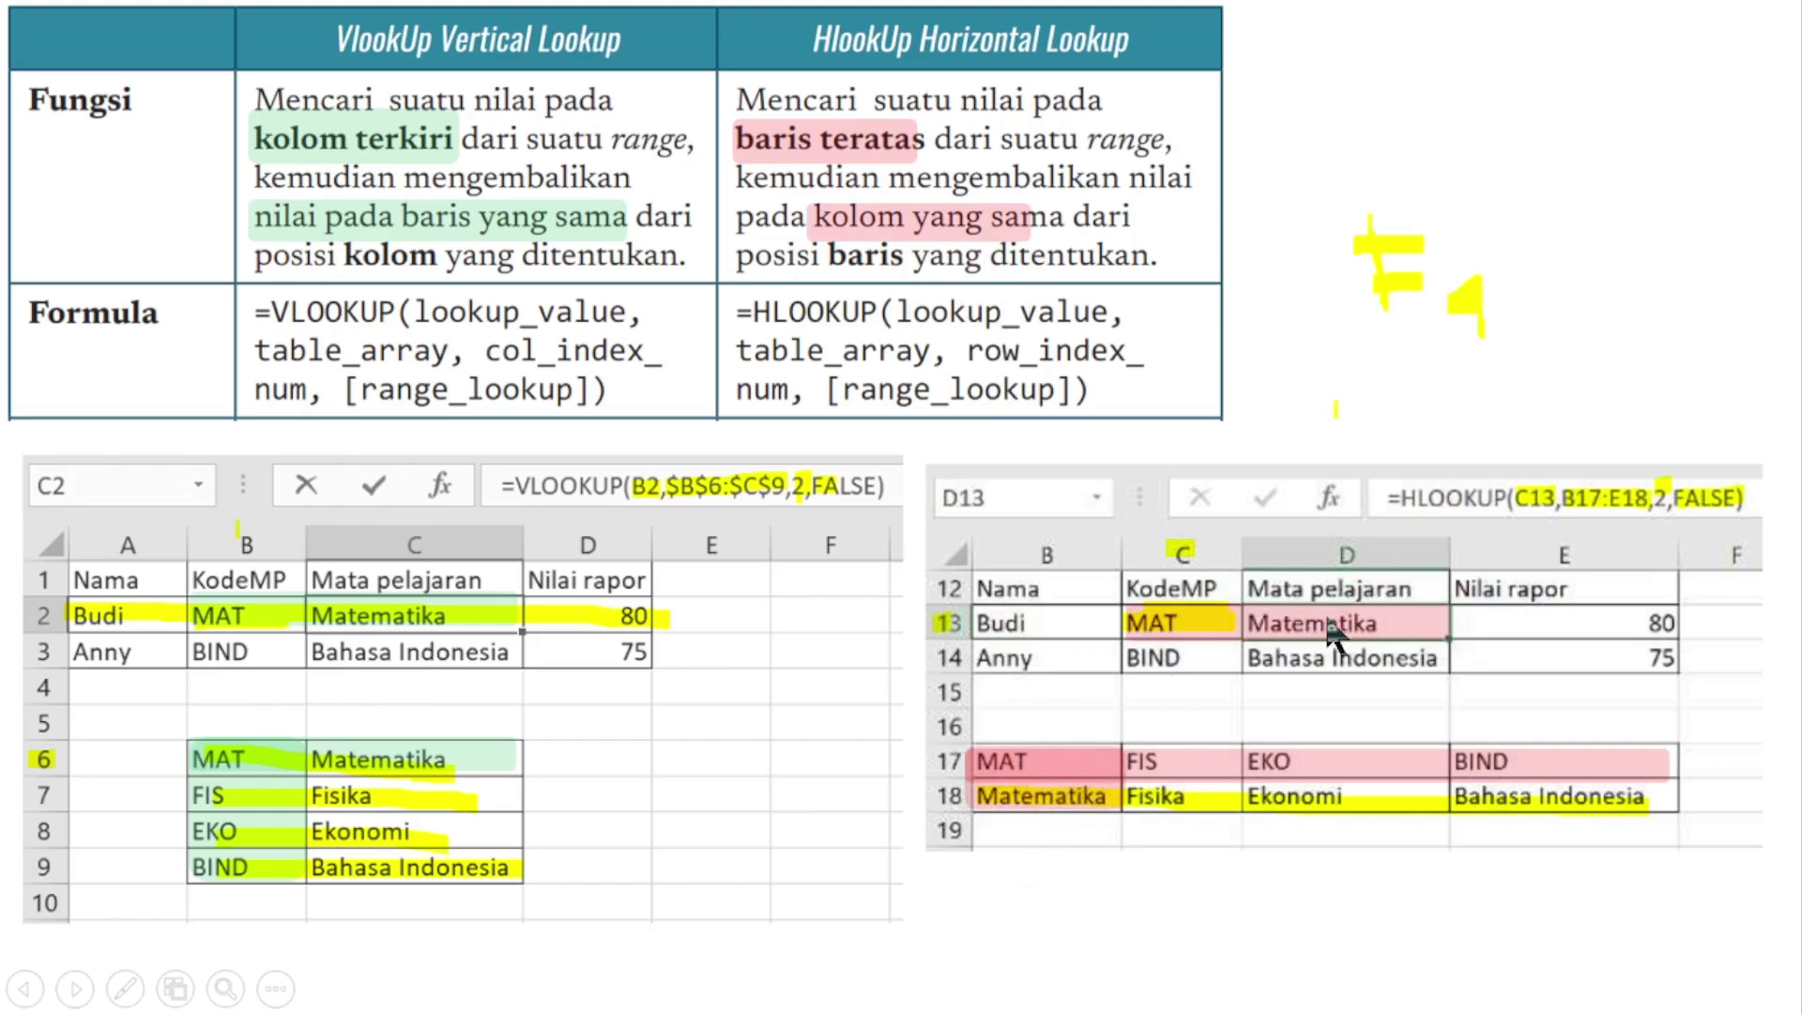
Reveal the lookup_value explanation on the slide and erase the handwritten yellow F4 note.
left_click(1141, 754)
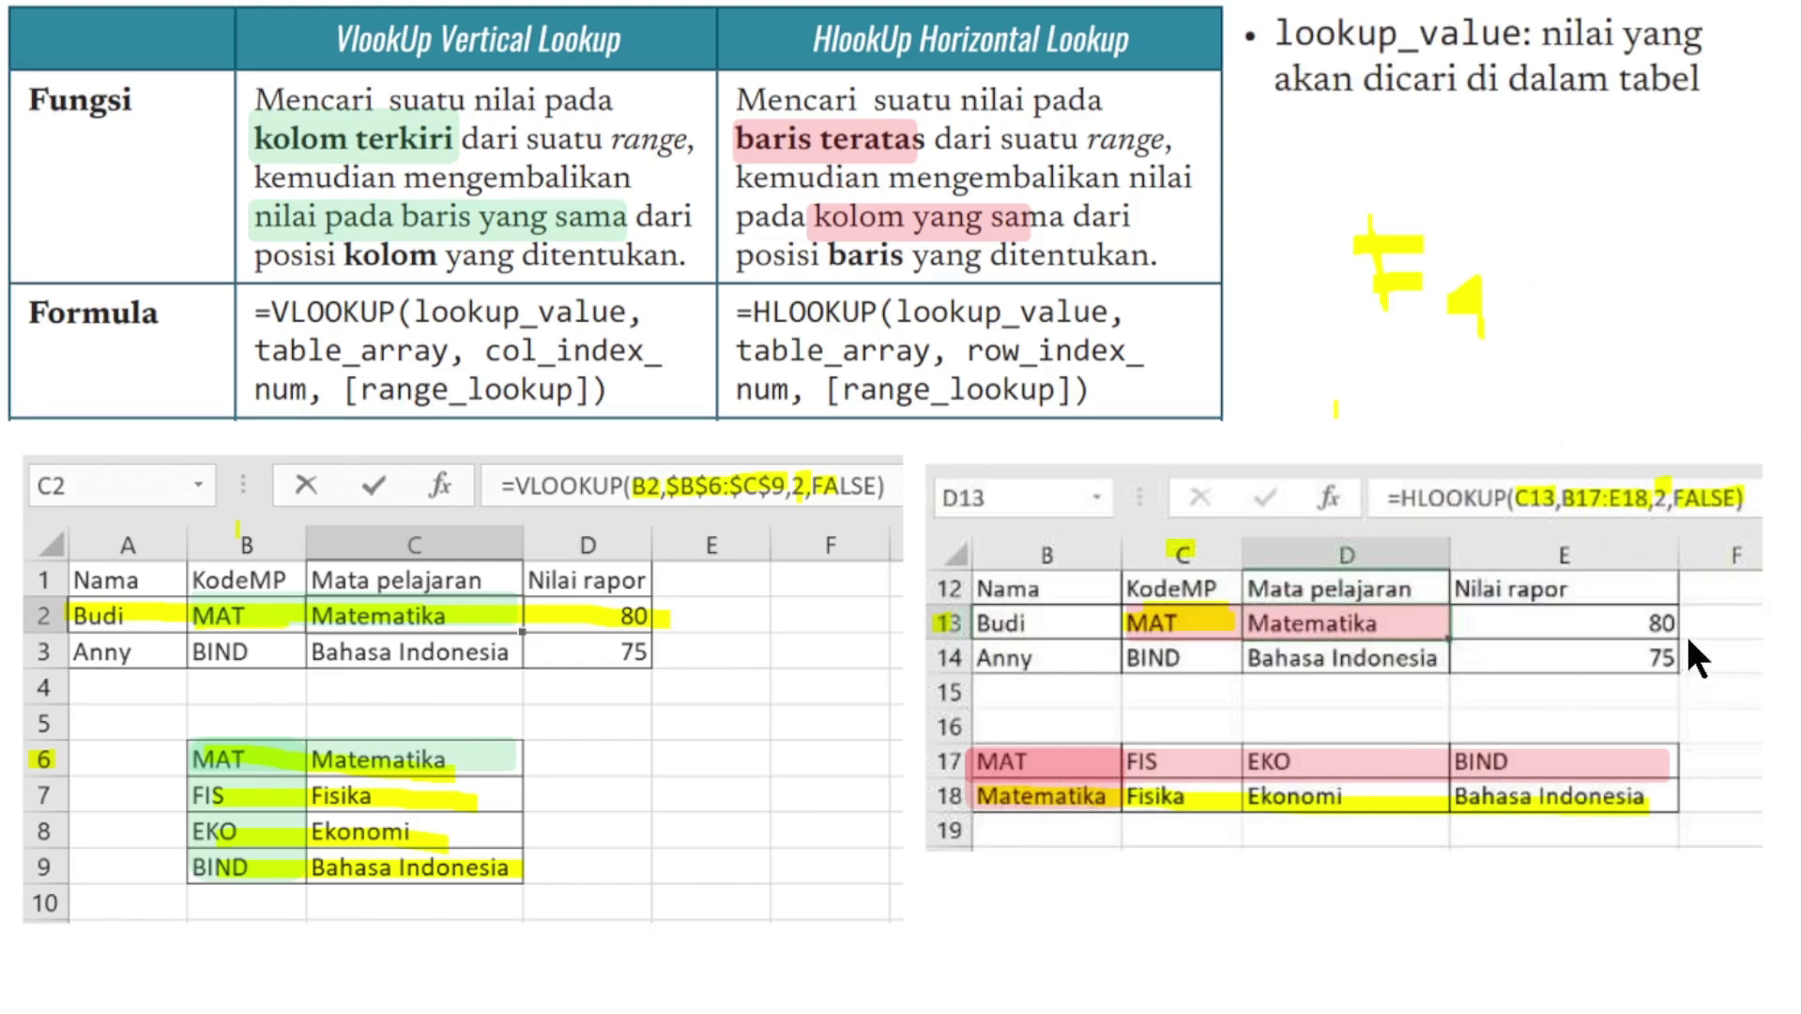
key("ctrl+e")
mouse_move(1408, 319)
left_mouse_down()
mouse_move(1380, 245)
mouse_move(1452, 281)
mouse_move(1337, 406)
left_mouse_up()
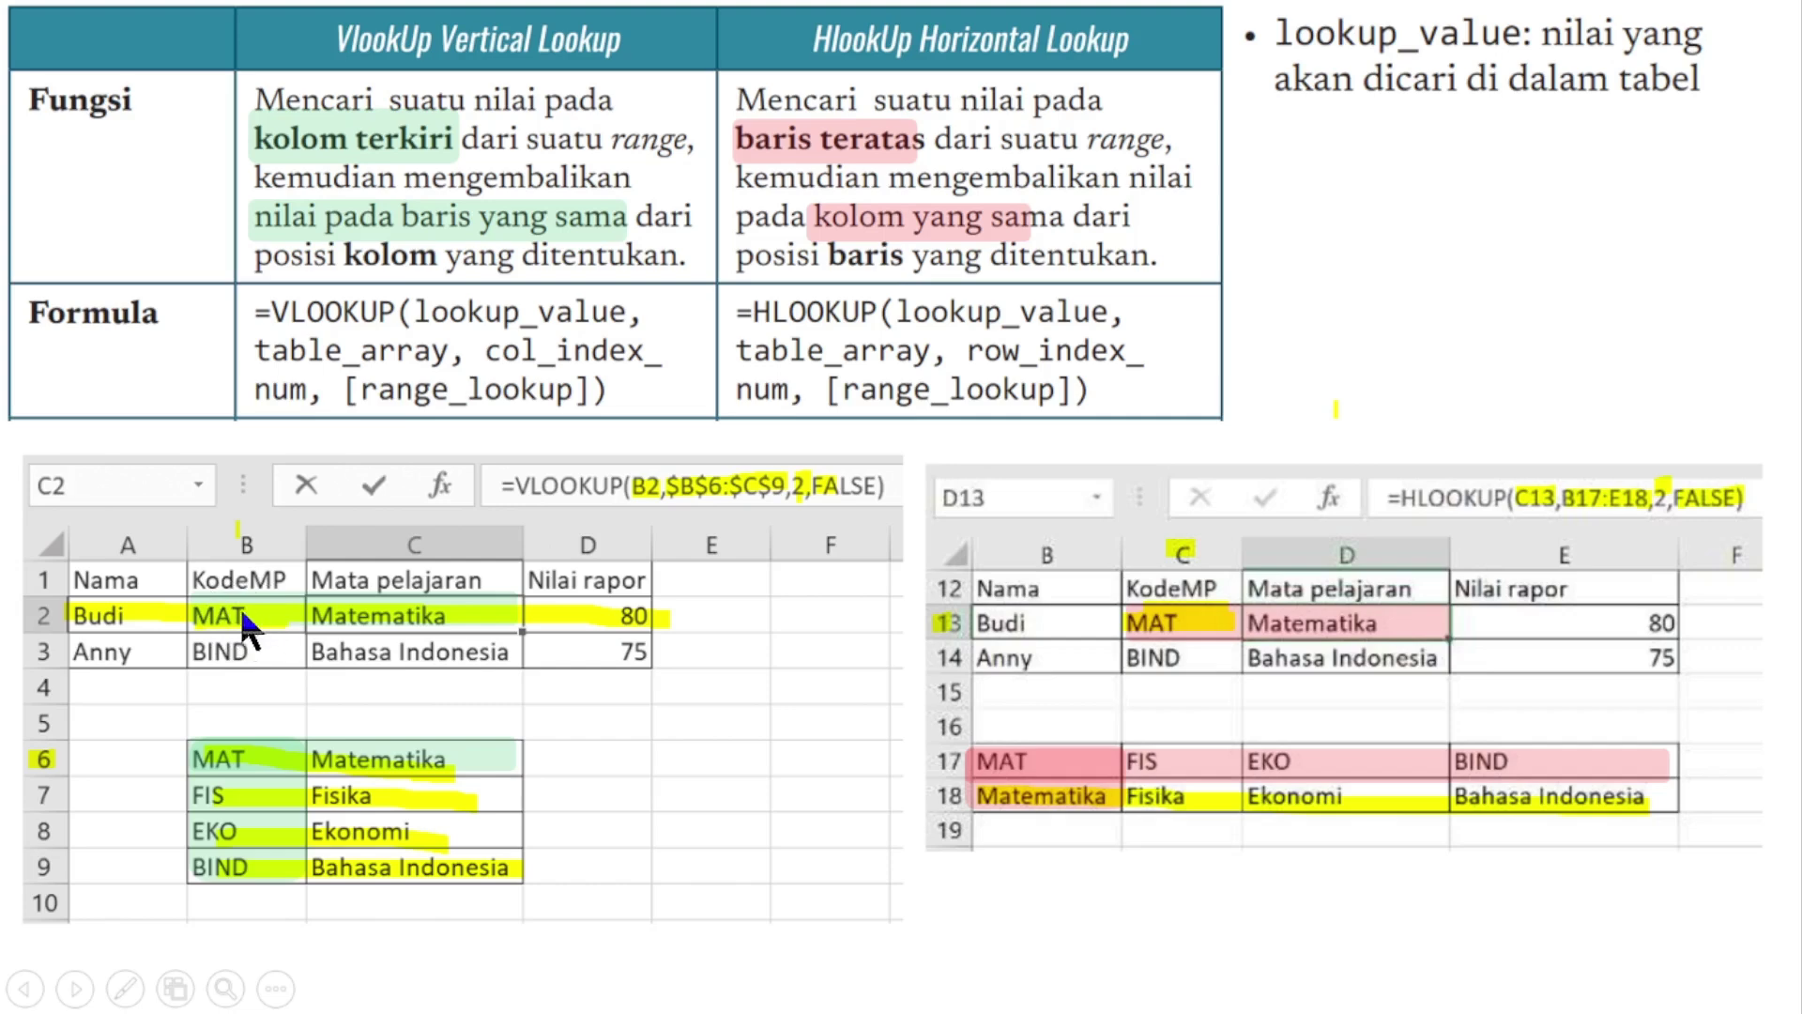
Reveal the remaining argument explanations on the slide: table_array, col_index_num, row_index_num and range_lookup.
left_click(406, 617)
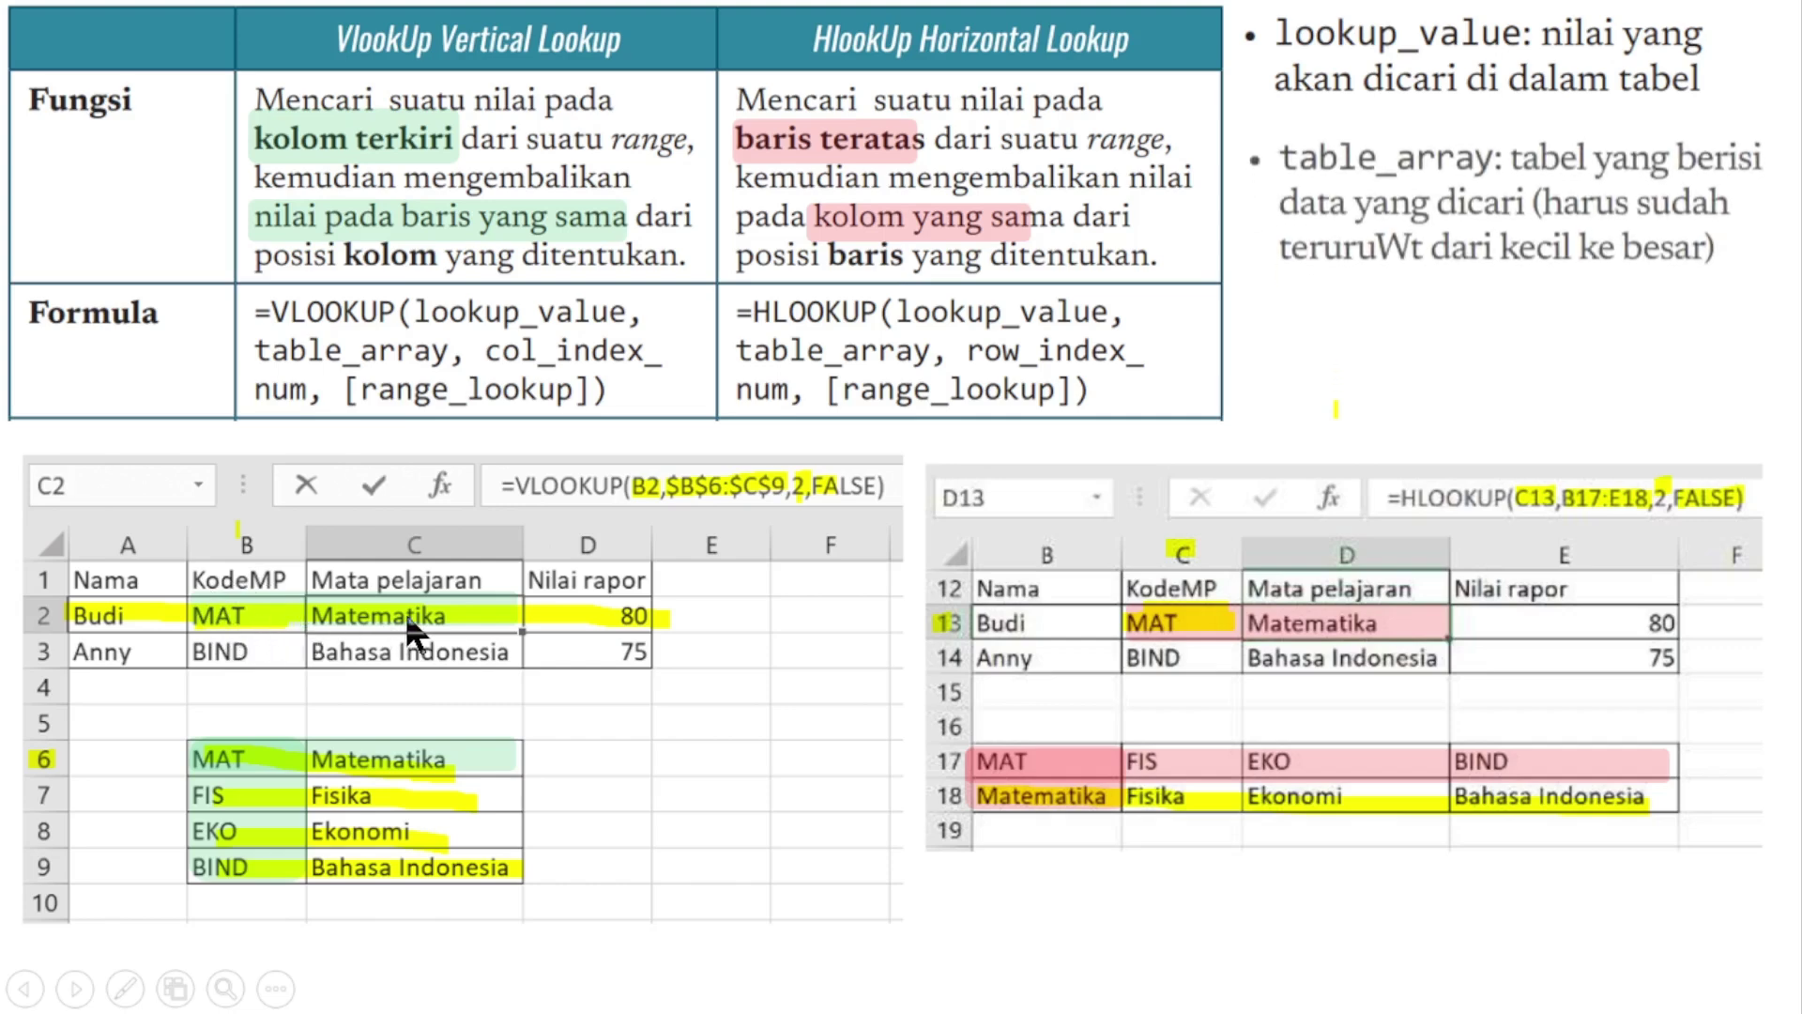
left_click(406, 616)
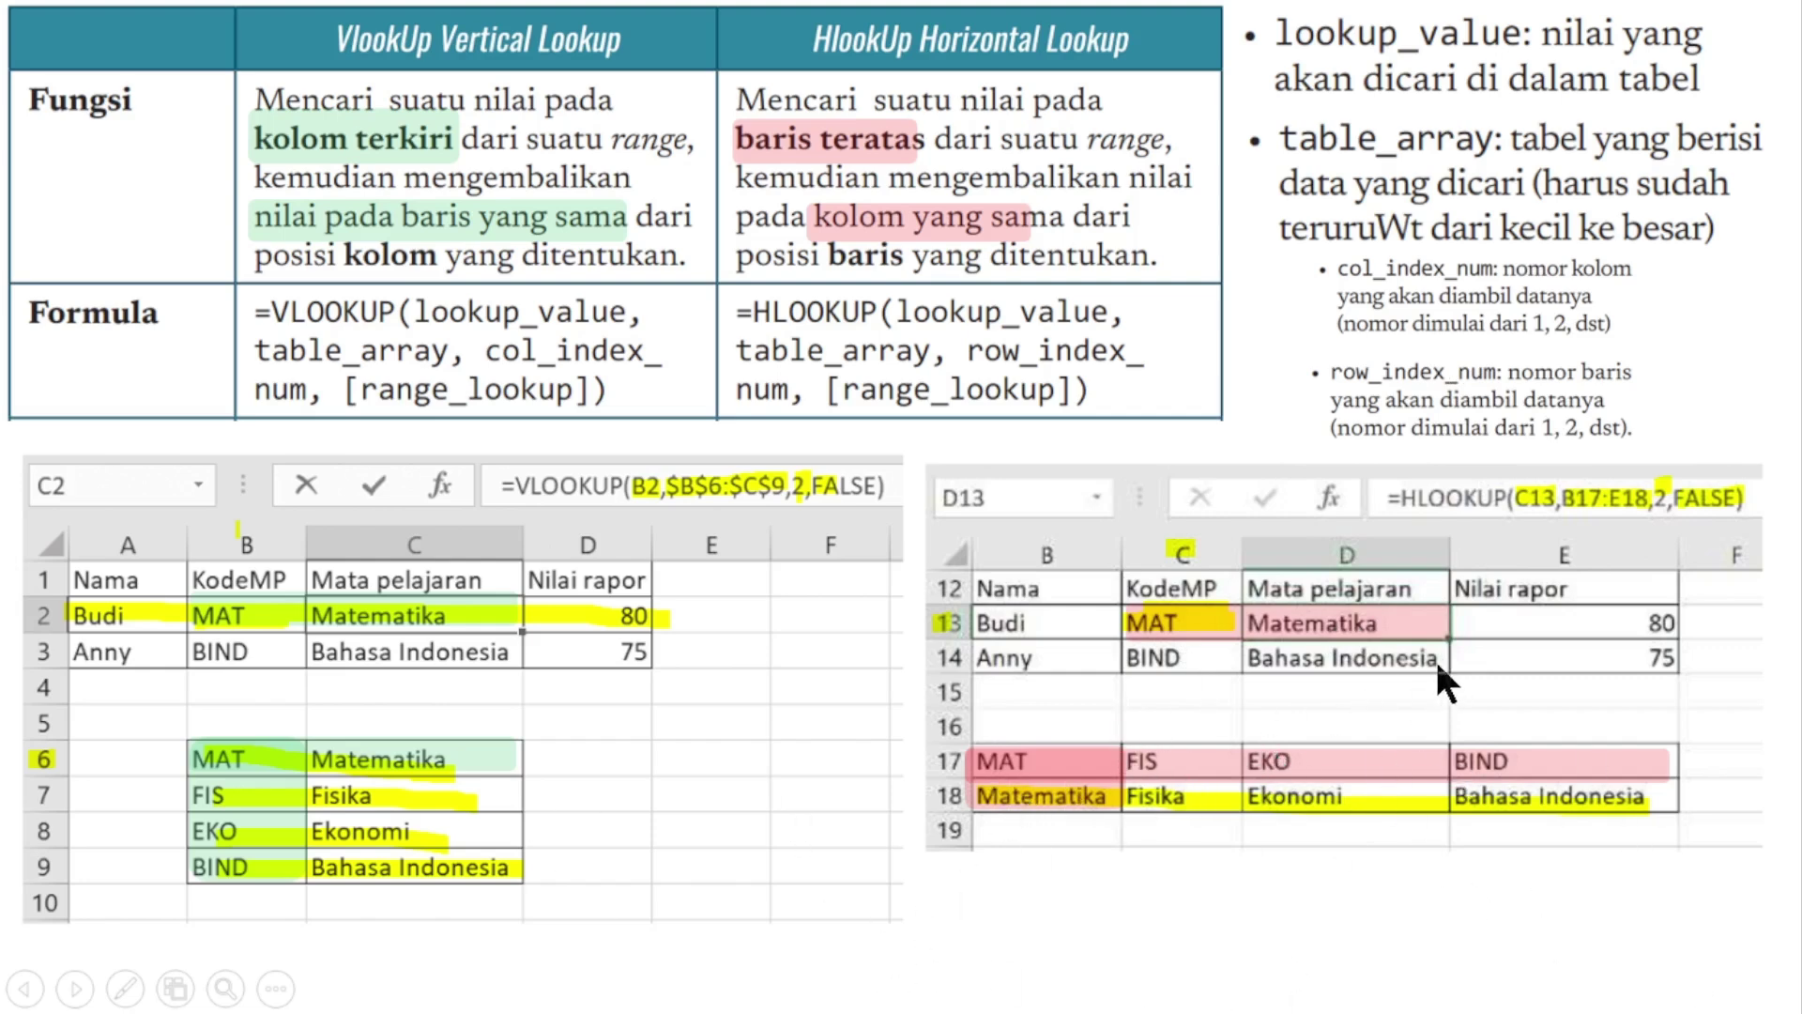
left_click(1291, 721)
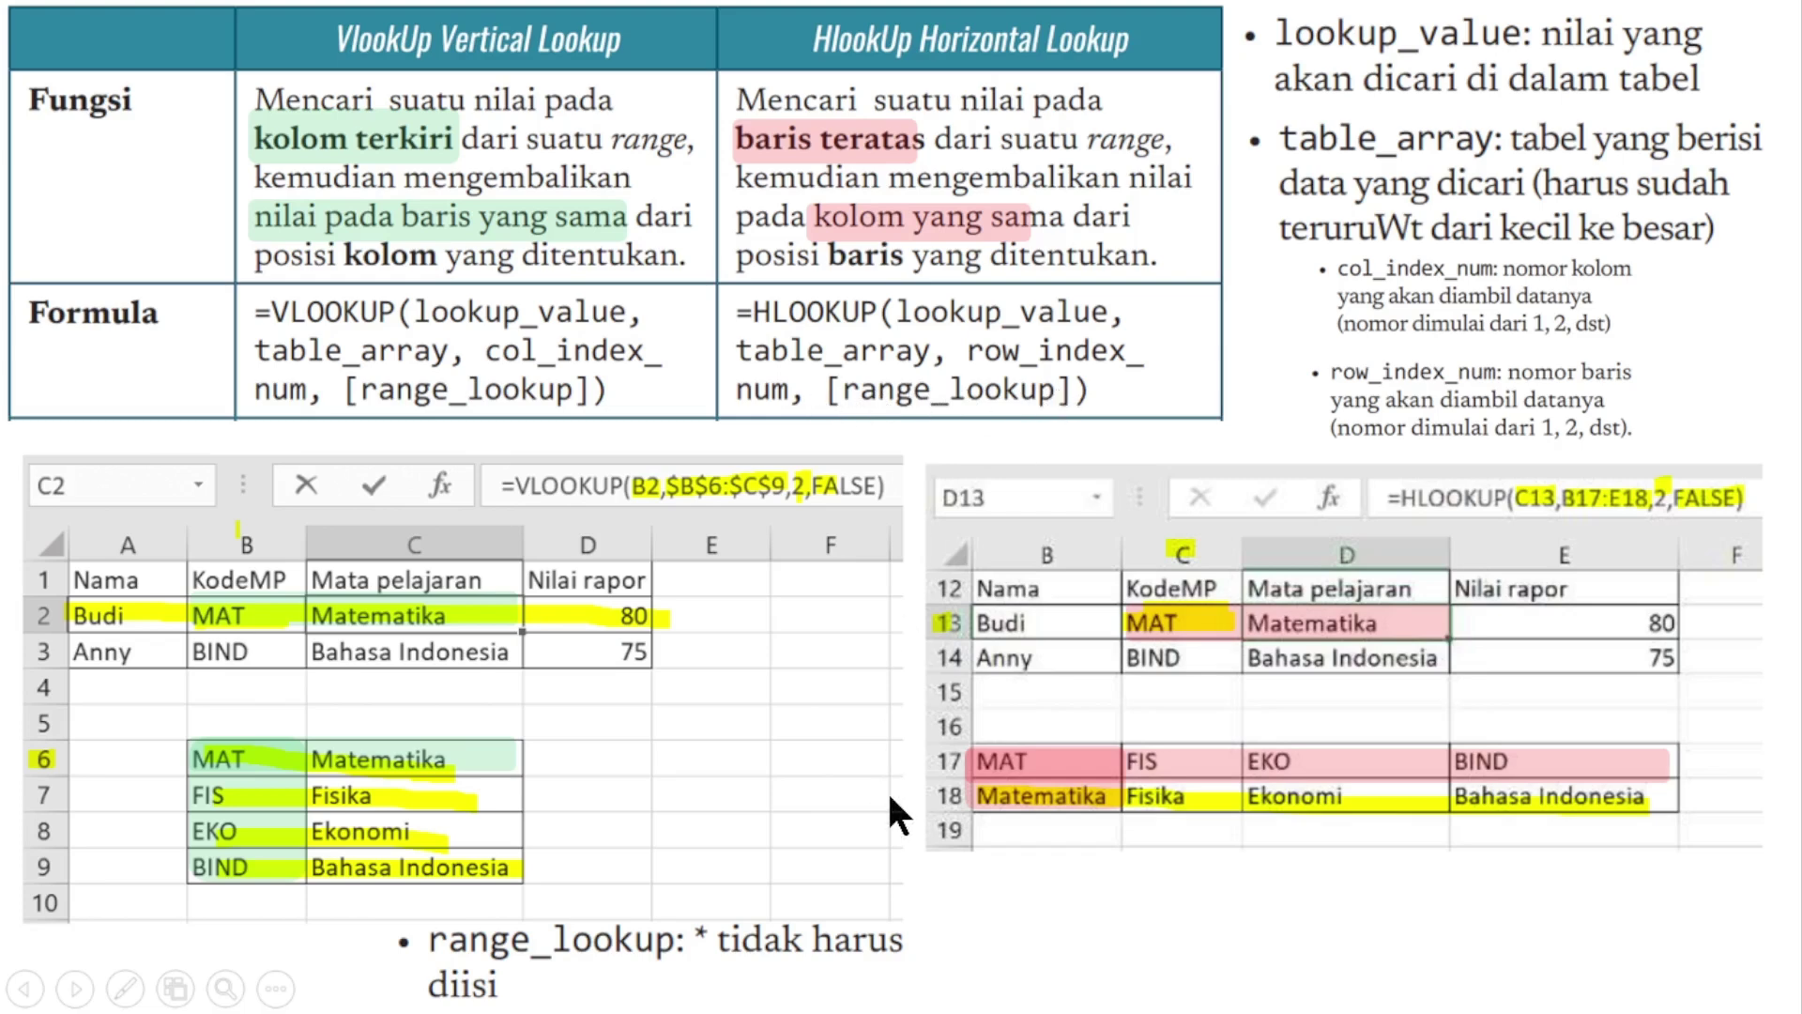
left_click(991, 963)
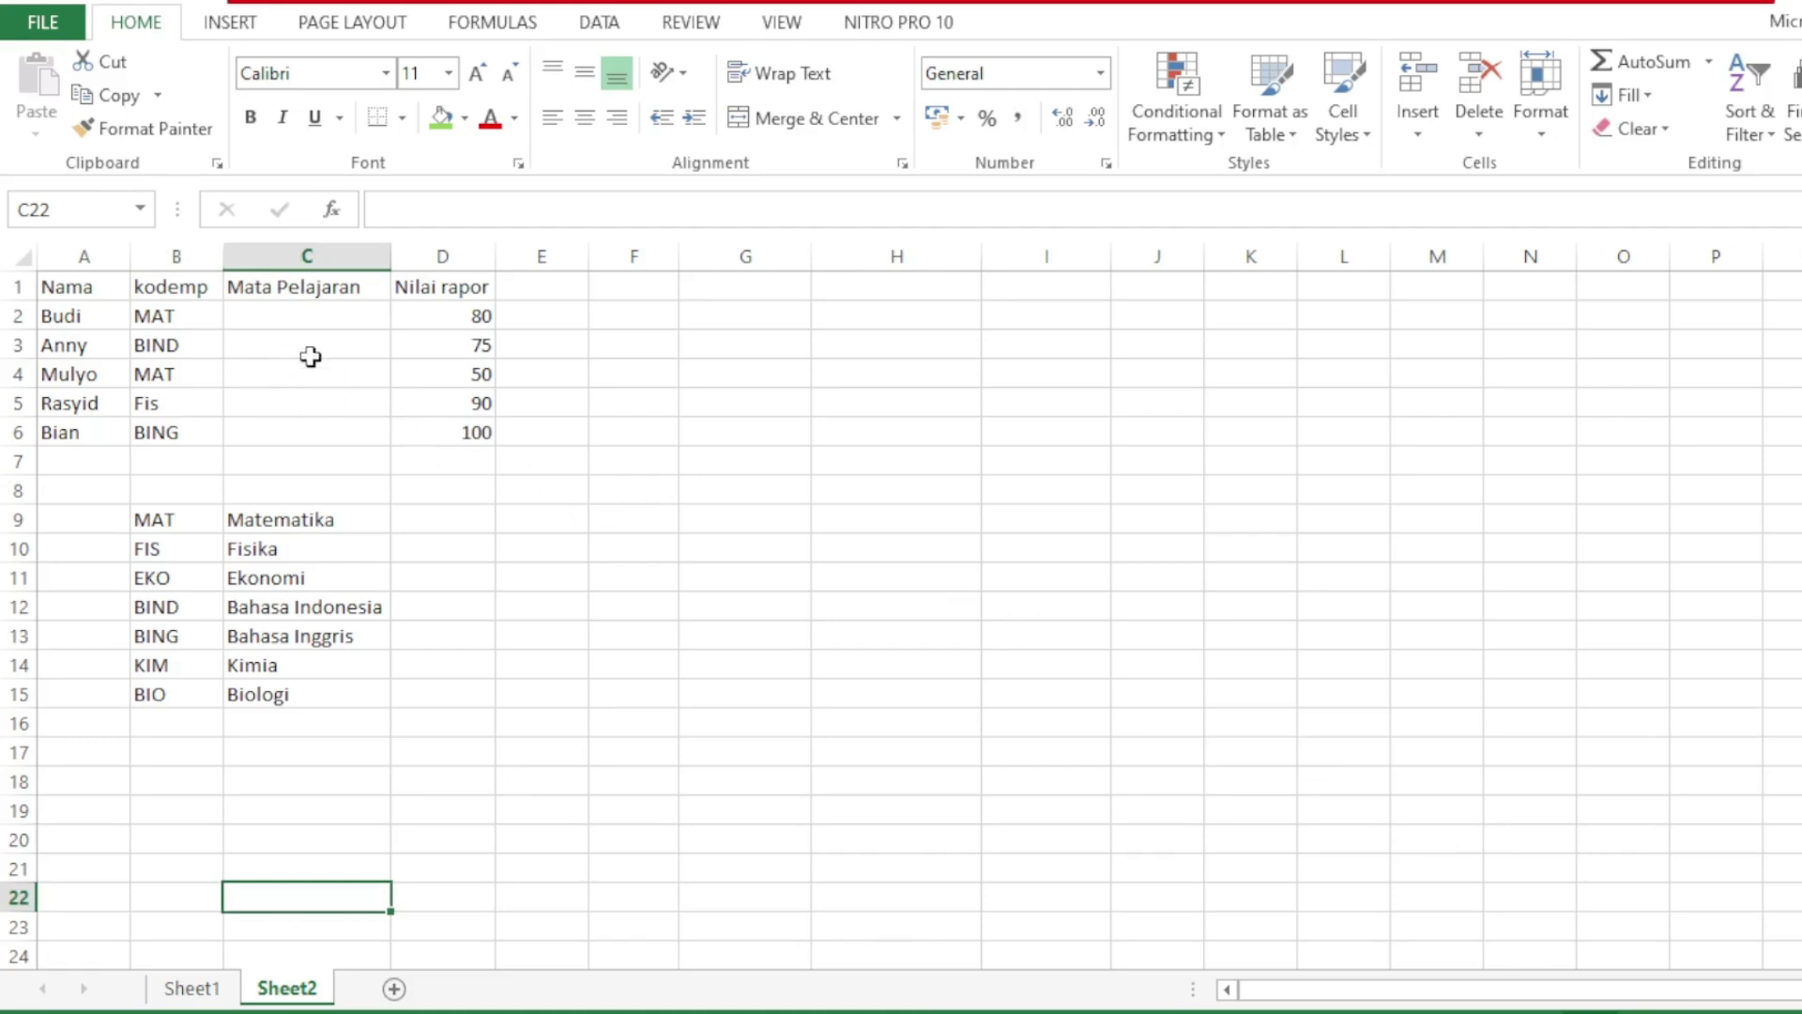
Switch to Sheet2 in Excel and point out the empty Mata Pelajaran cells C2:C6 and the lookup table B9:C15.
left_click_drag(309, 318, 305, 440)
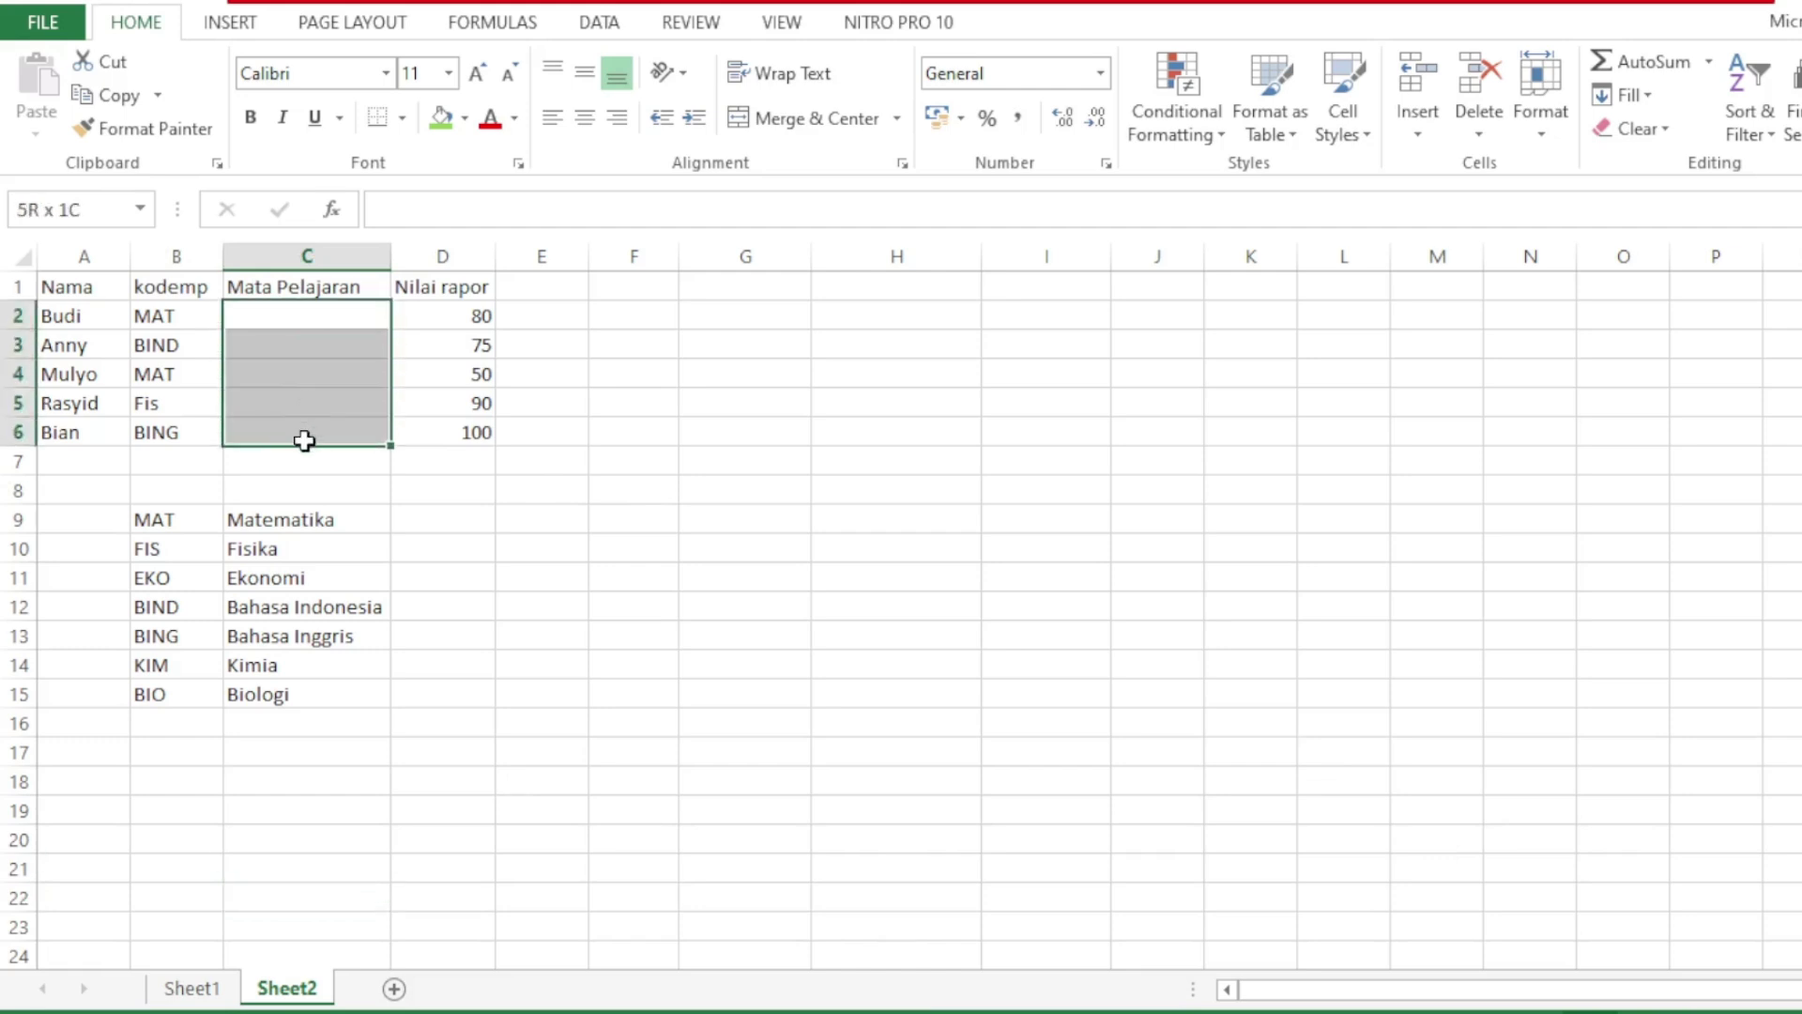
left_click_drag(149, 515, 332, 708)
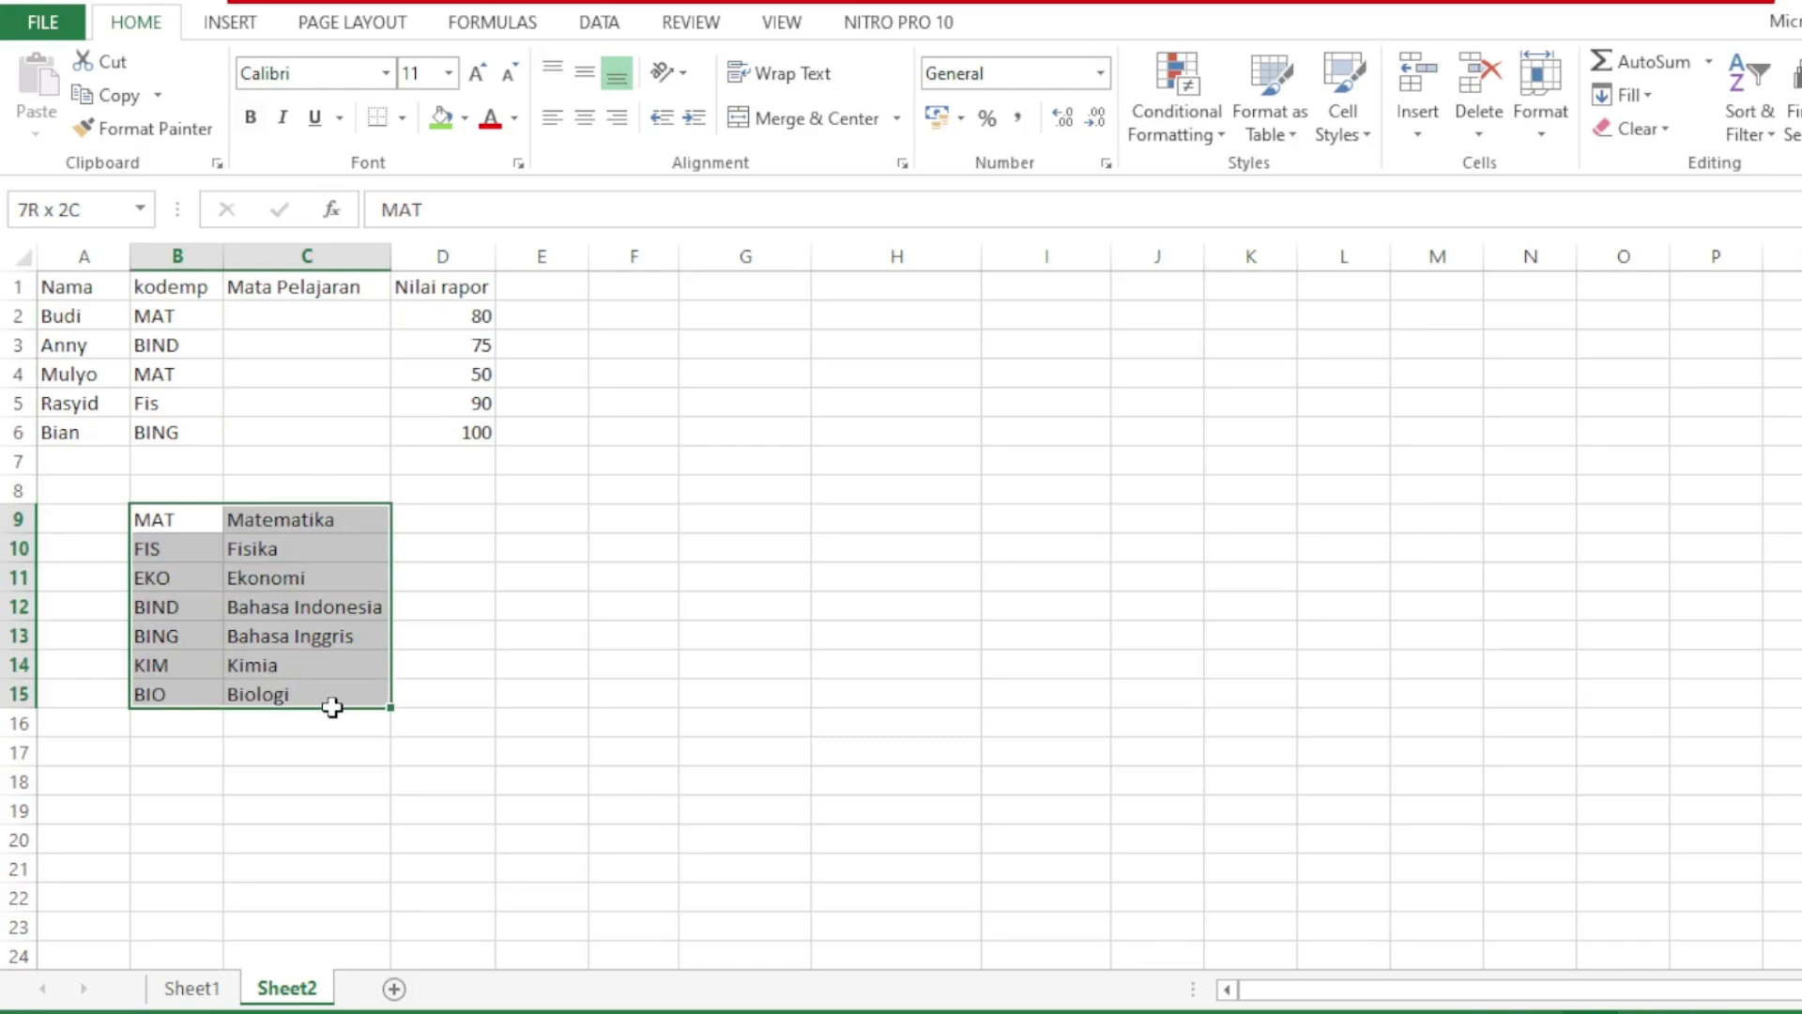
left_click(558, 691)
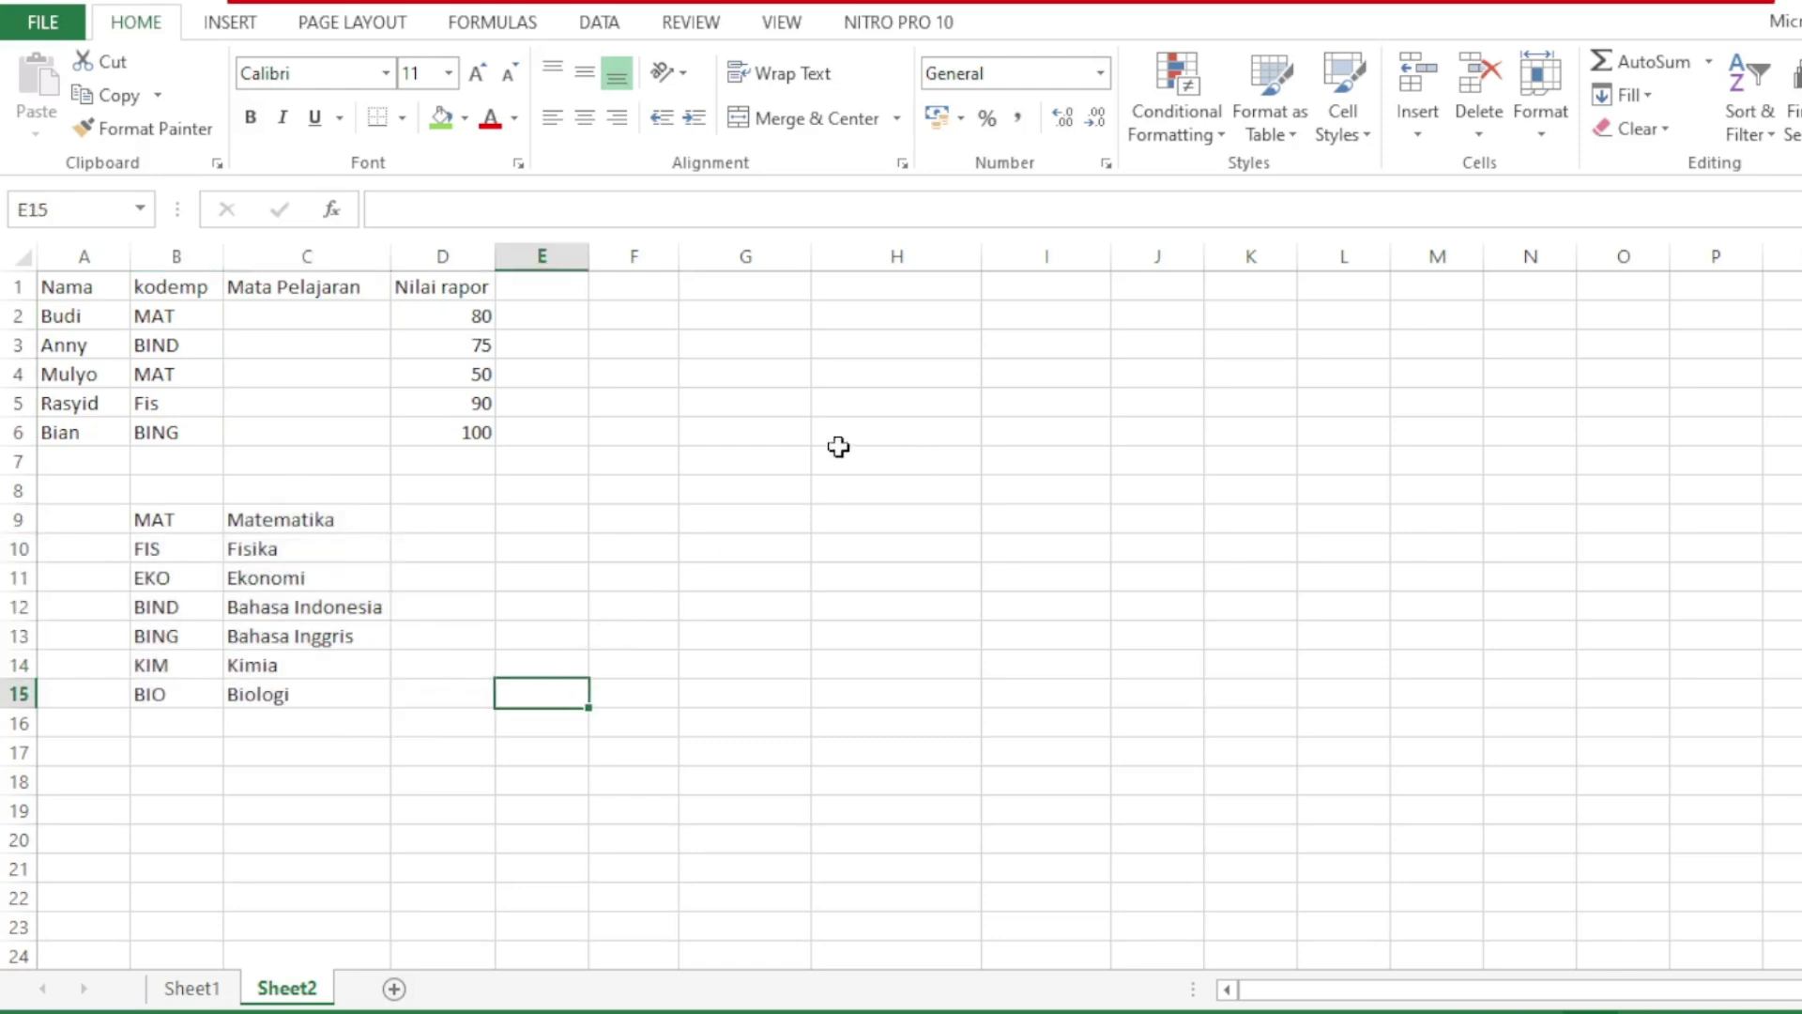
Copy the student table A1:D6 to a second location starting at cell G1.
left_click_drag(69, 284, 442, 440)
key("ctrl+c")
left_click(743, 282)
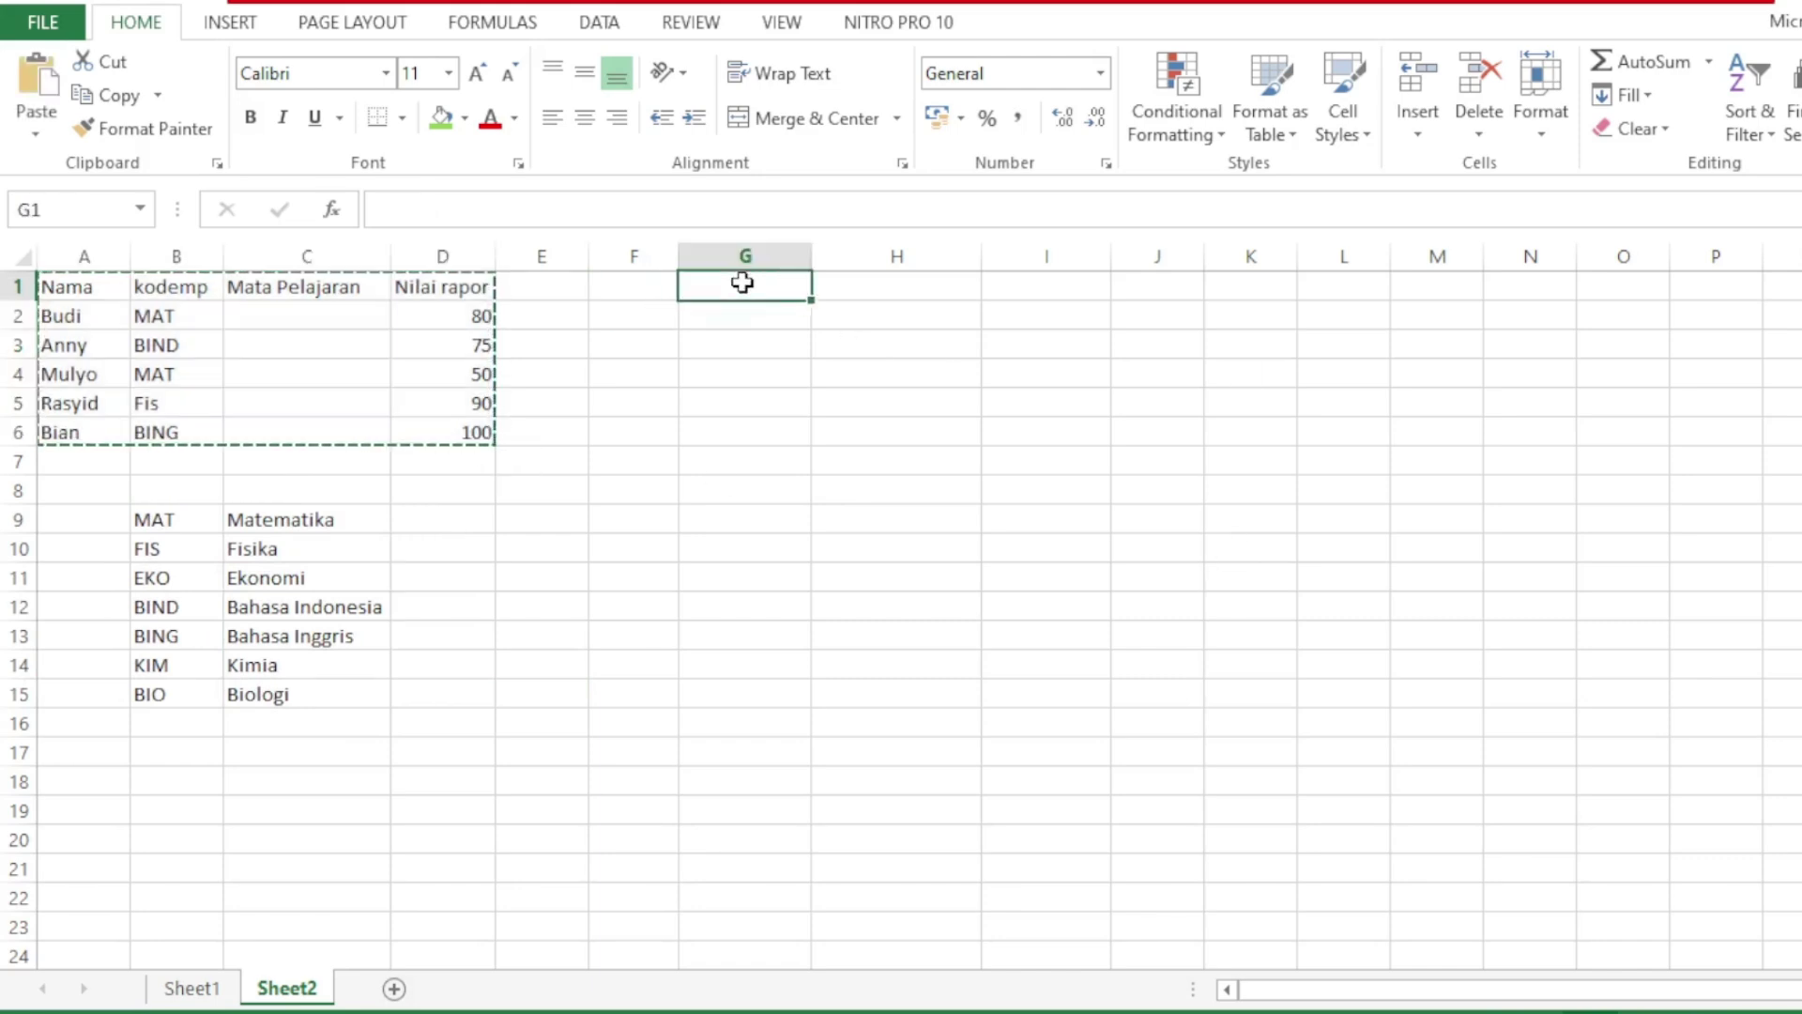
key("ctrl+v")
left_click(893, 543)
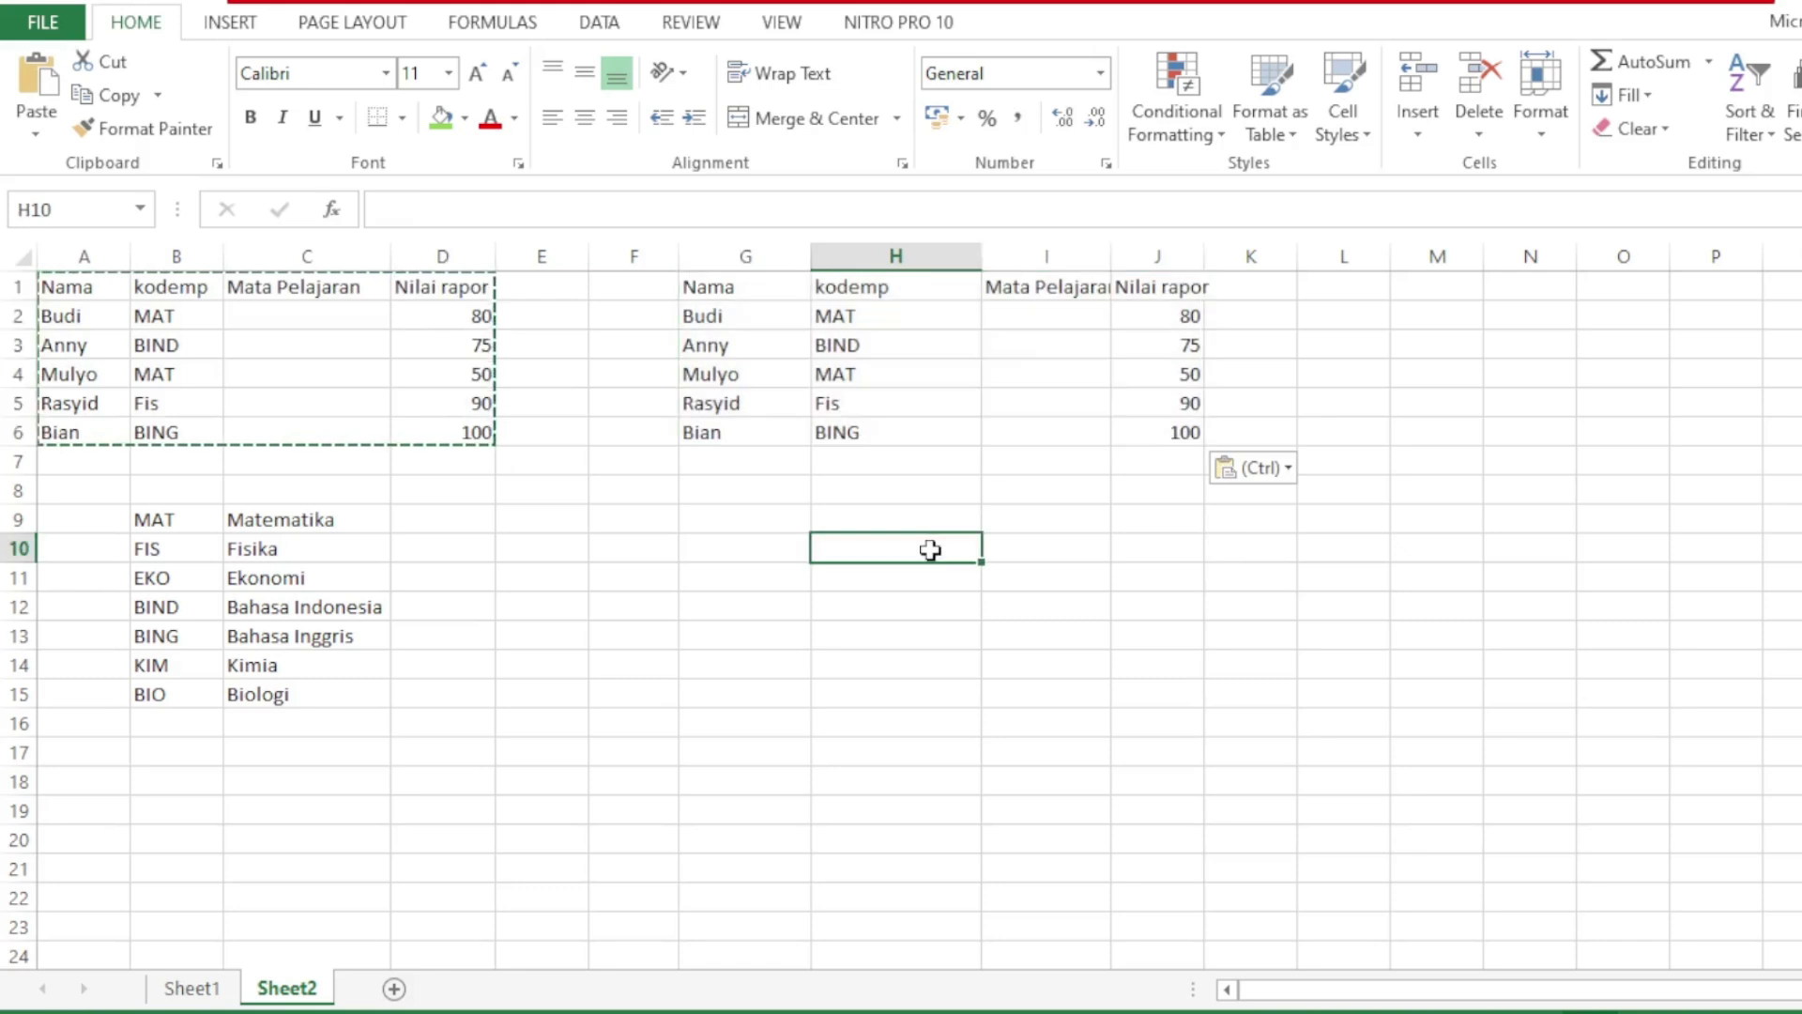
left_click(620, 582)
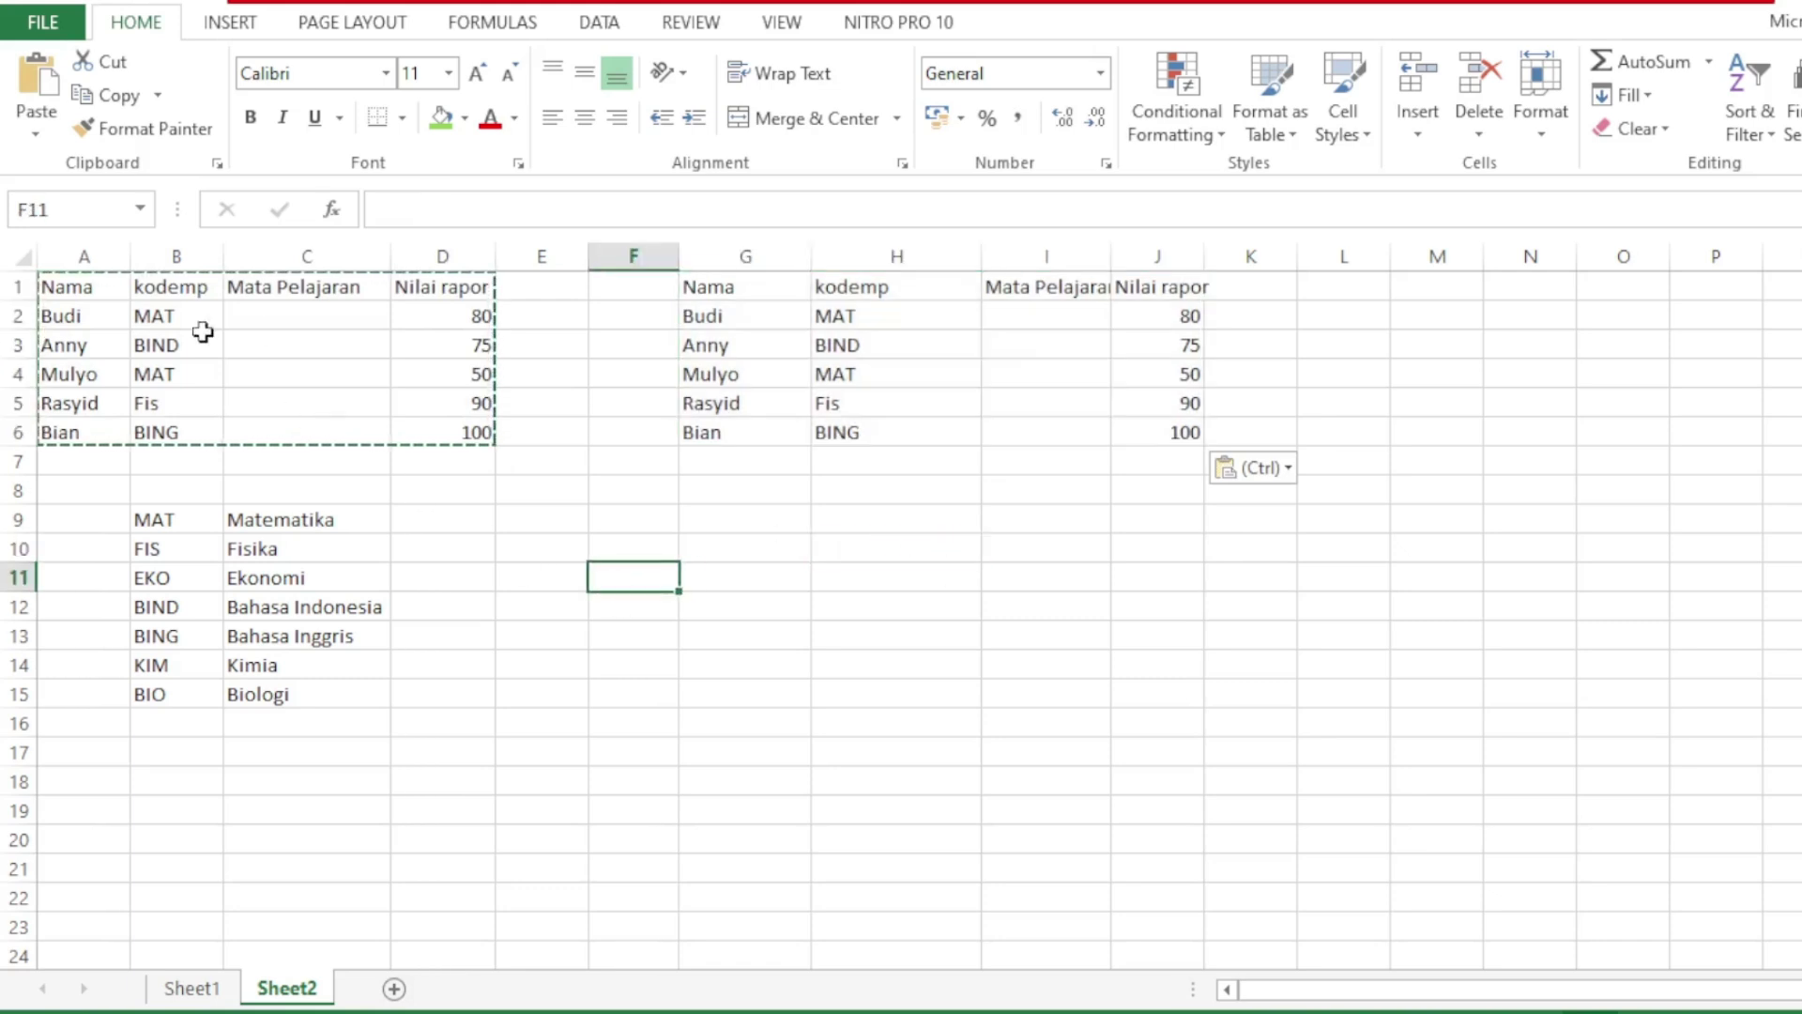
left_click(267, 314)
double_click(580, 545)
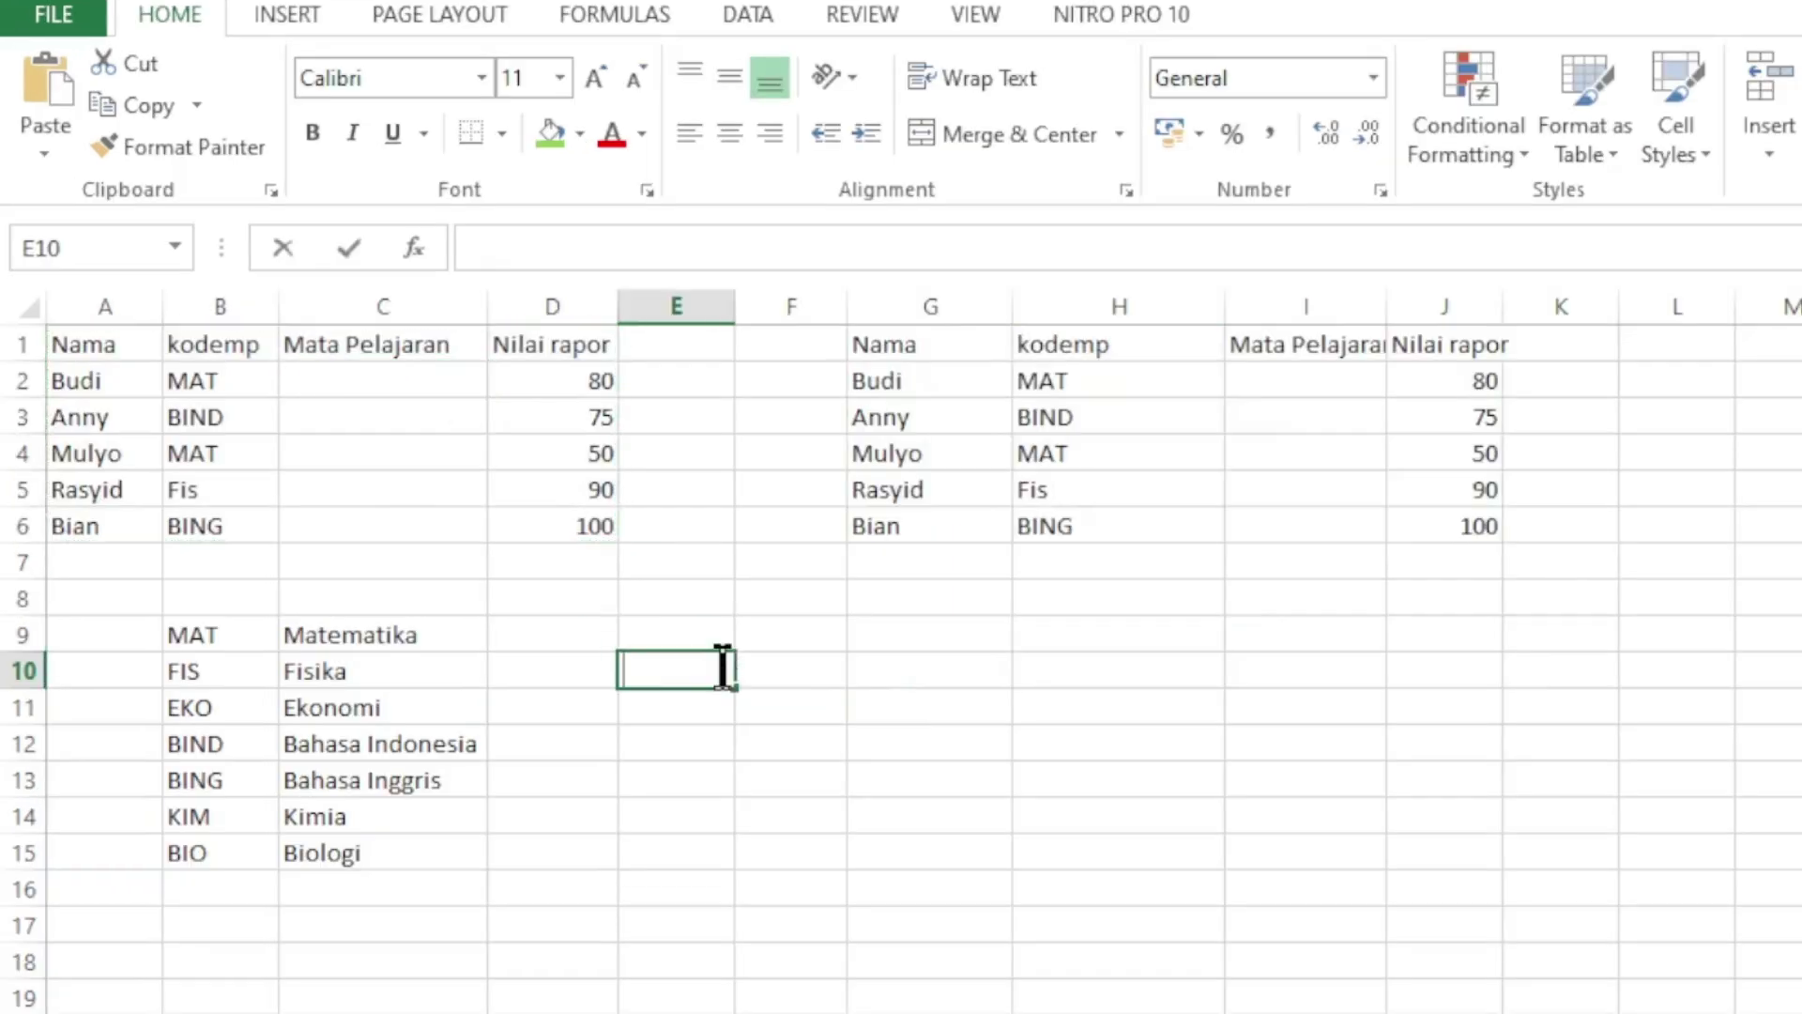
Begin a VLOOKUP formula in C2 with B2 as the lookup value.
left_click(361, 375)
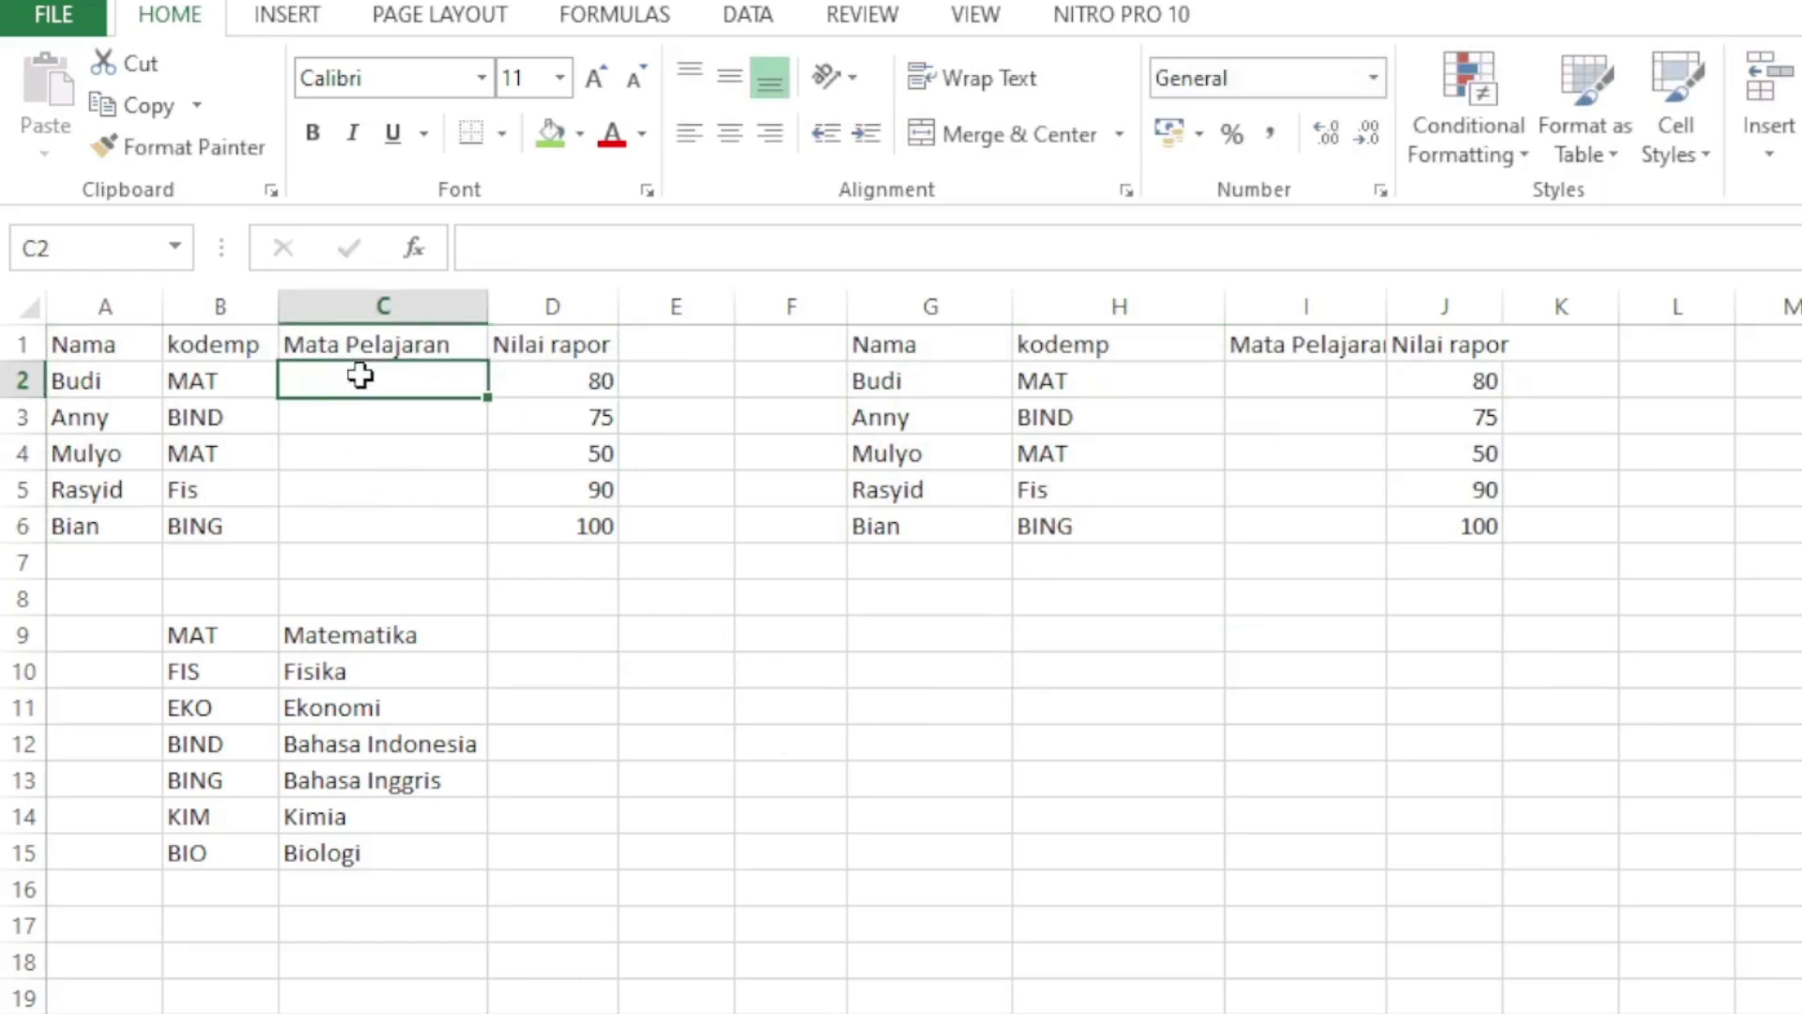
type("=")
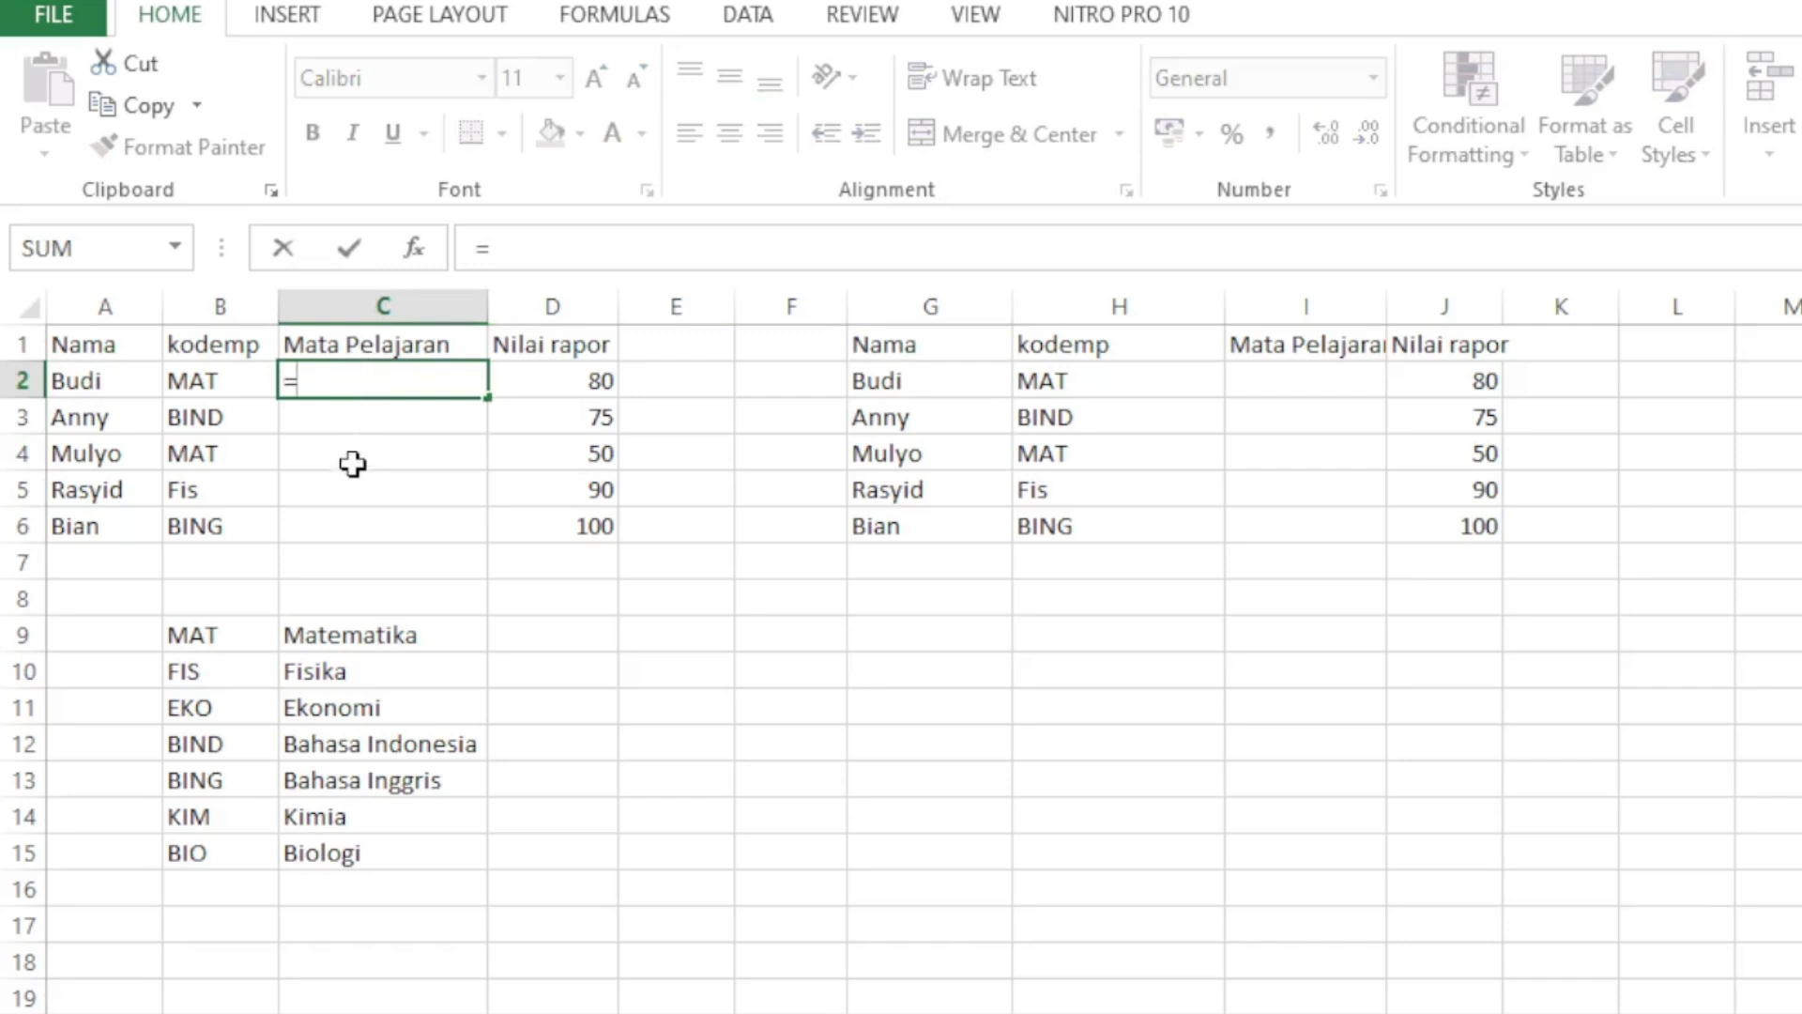
type("v")
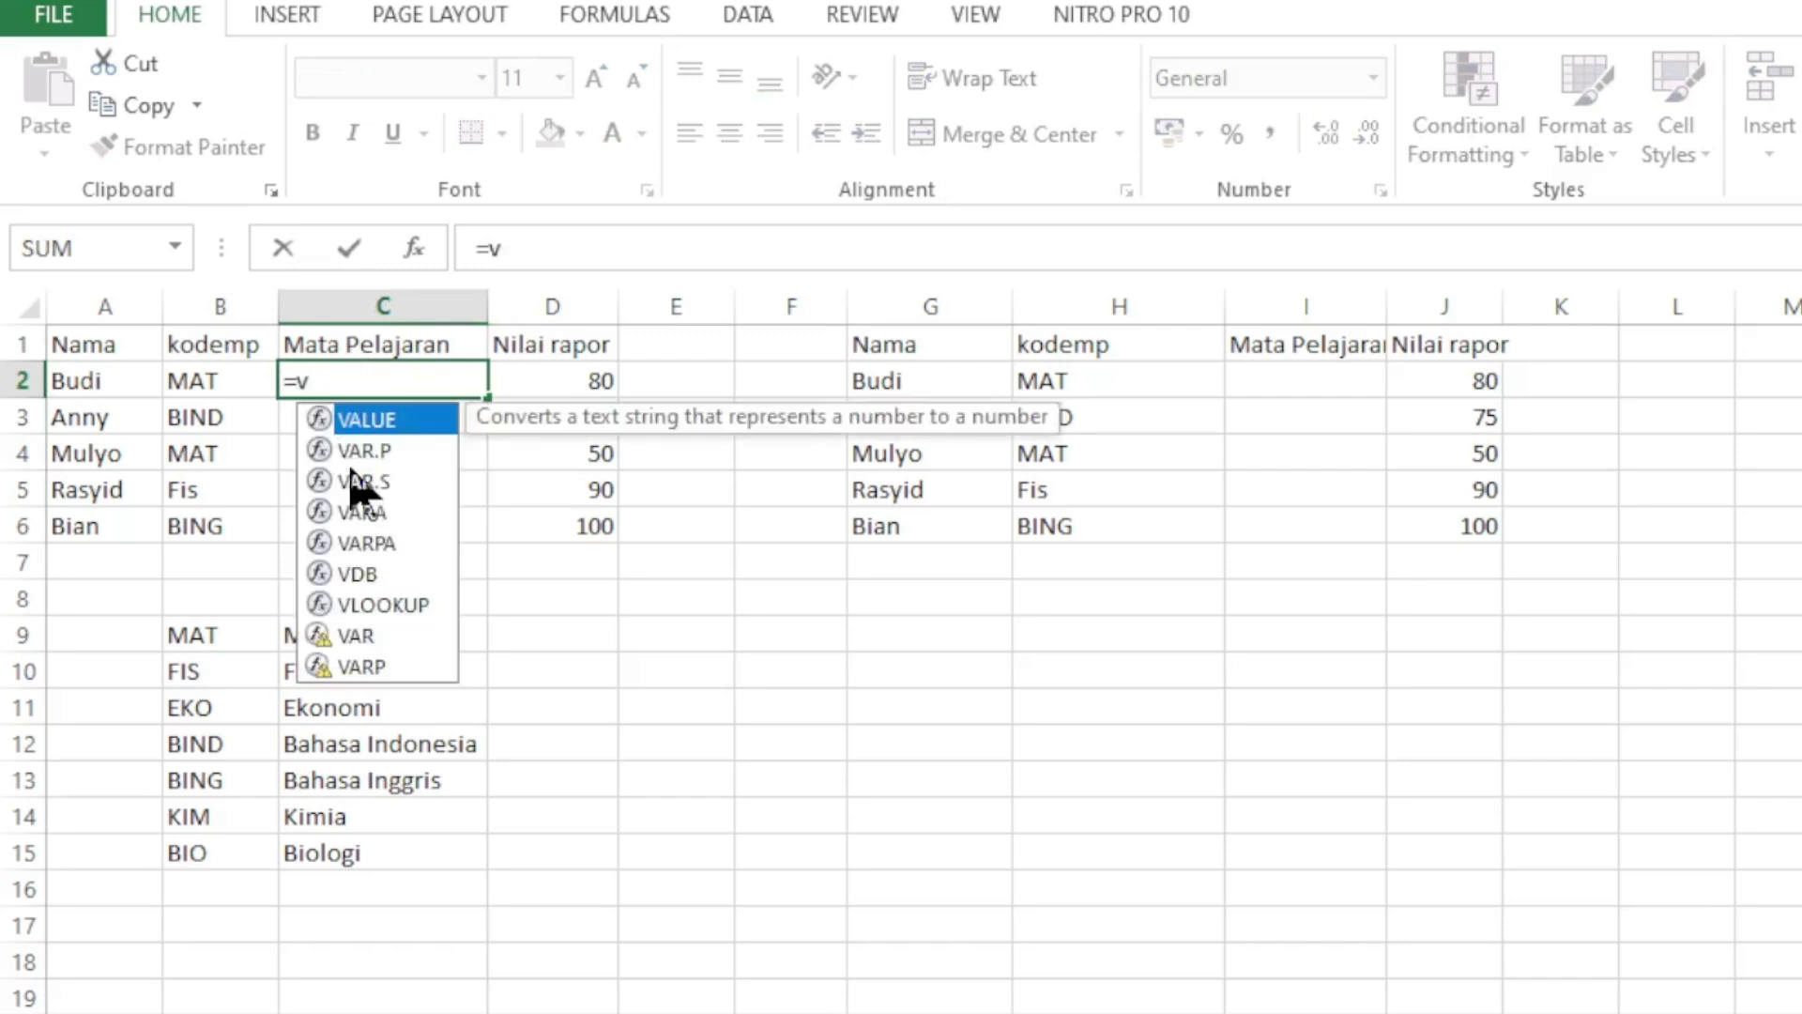
type("lookup")
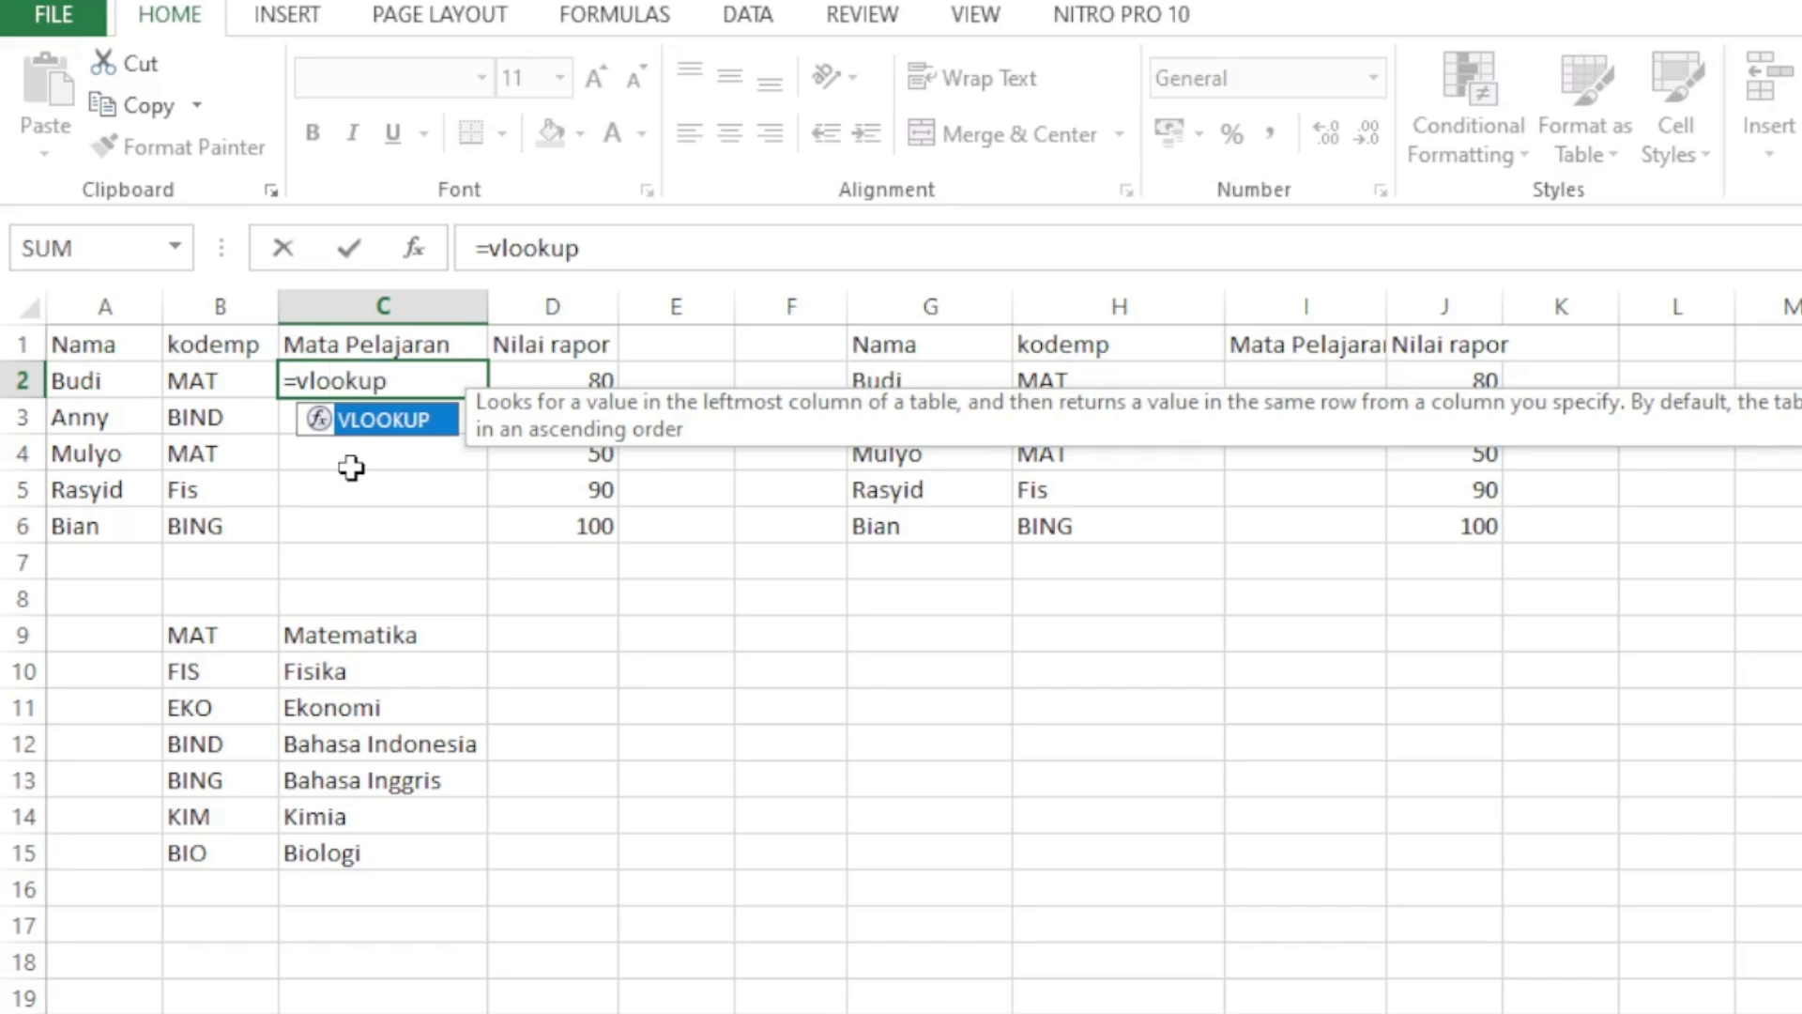
type("(")
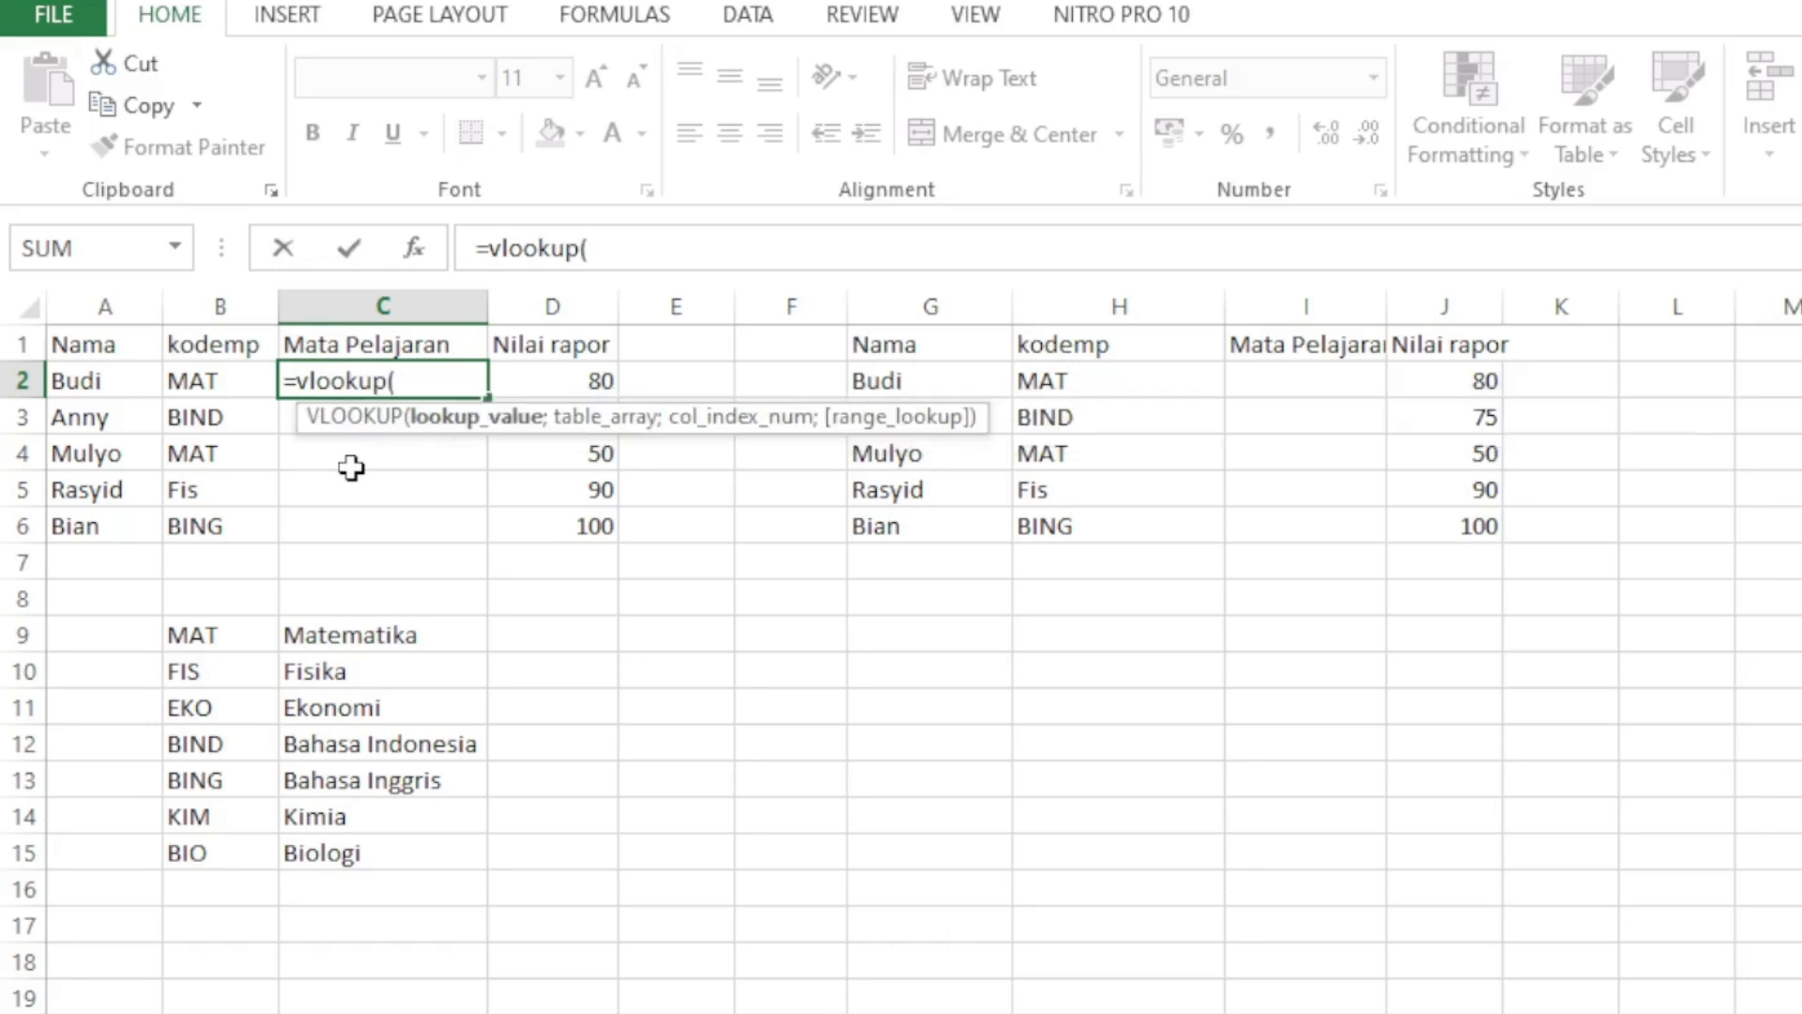
left_click(202, 378)
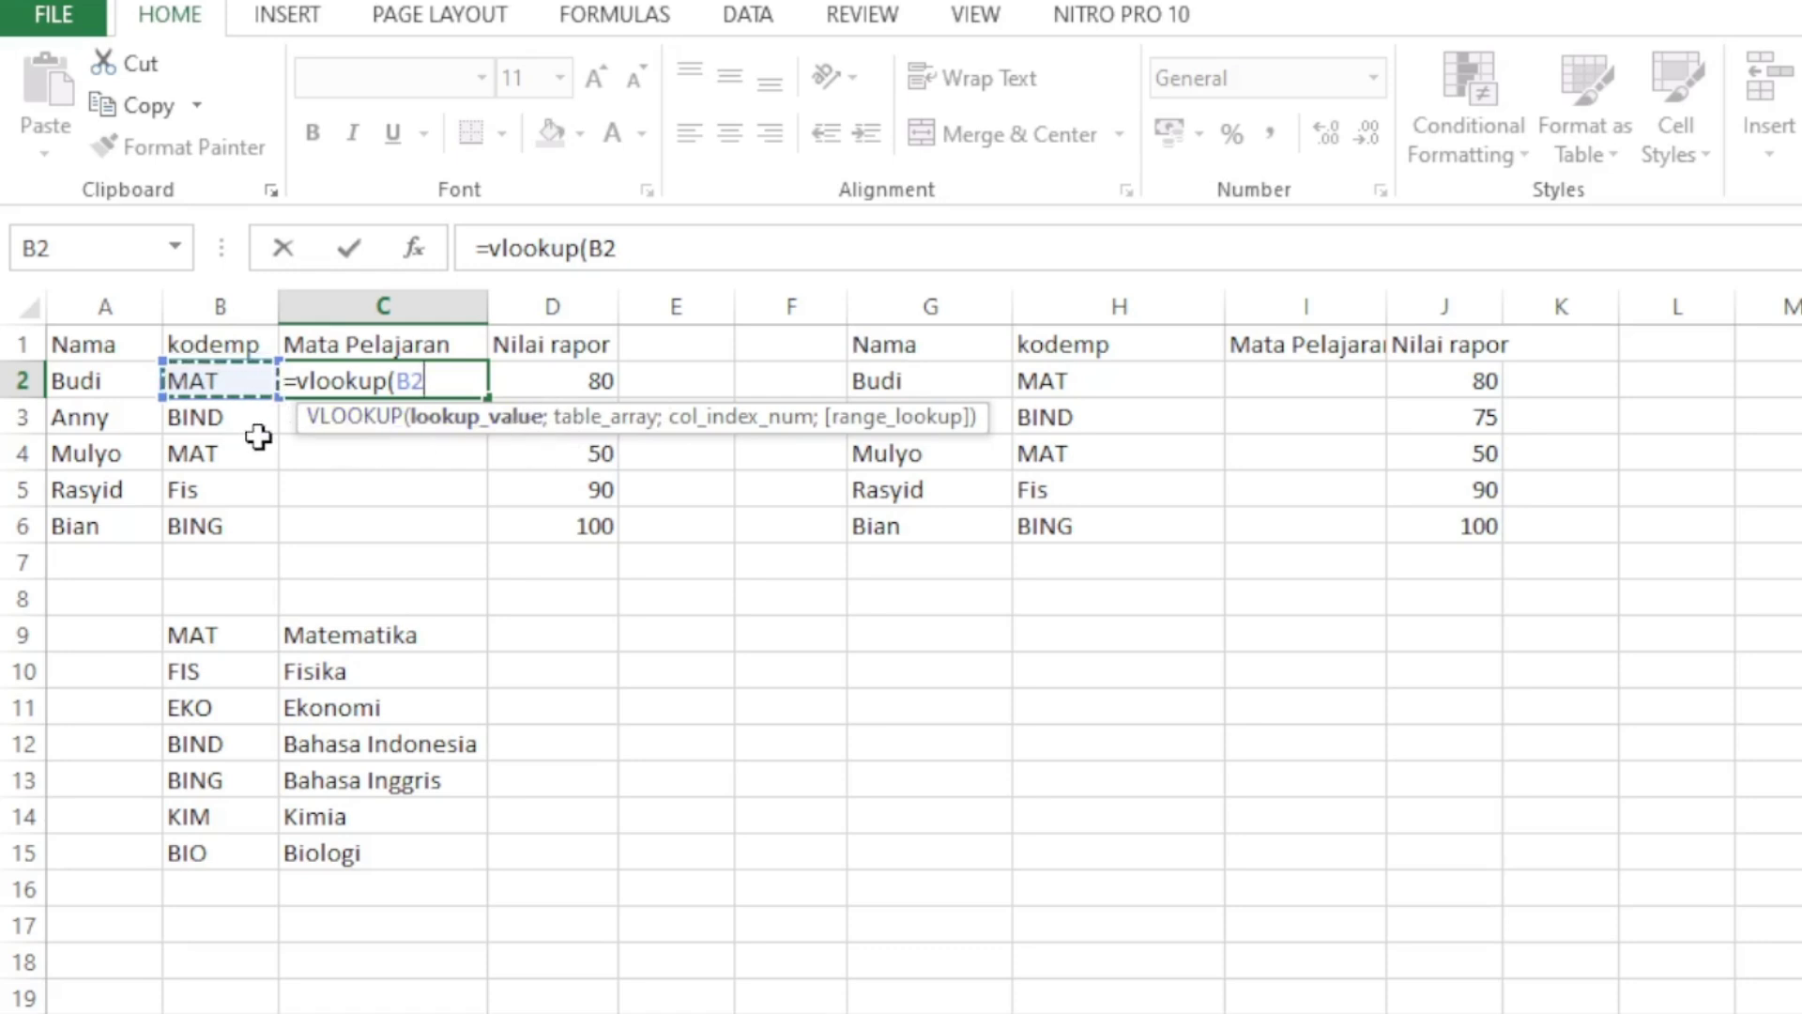
type(";")
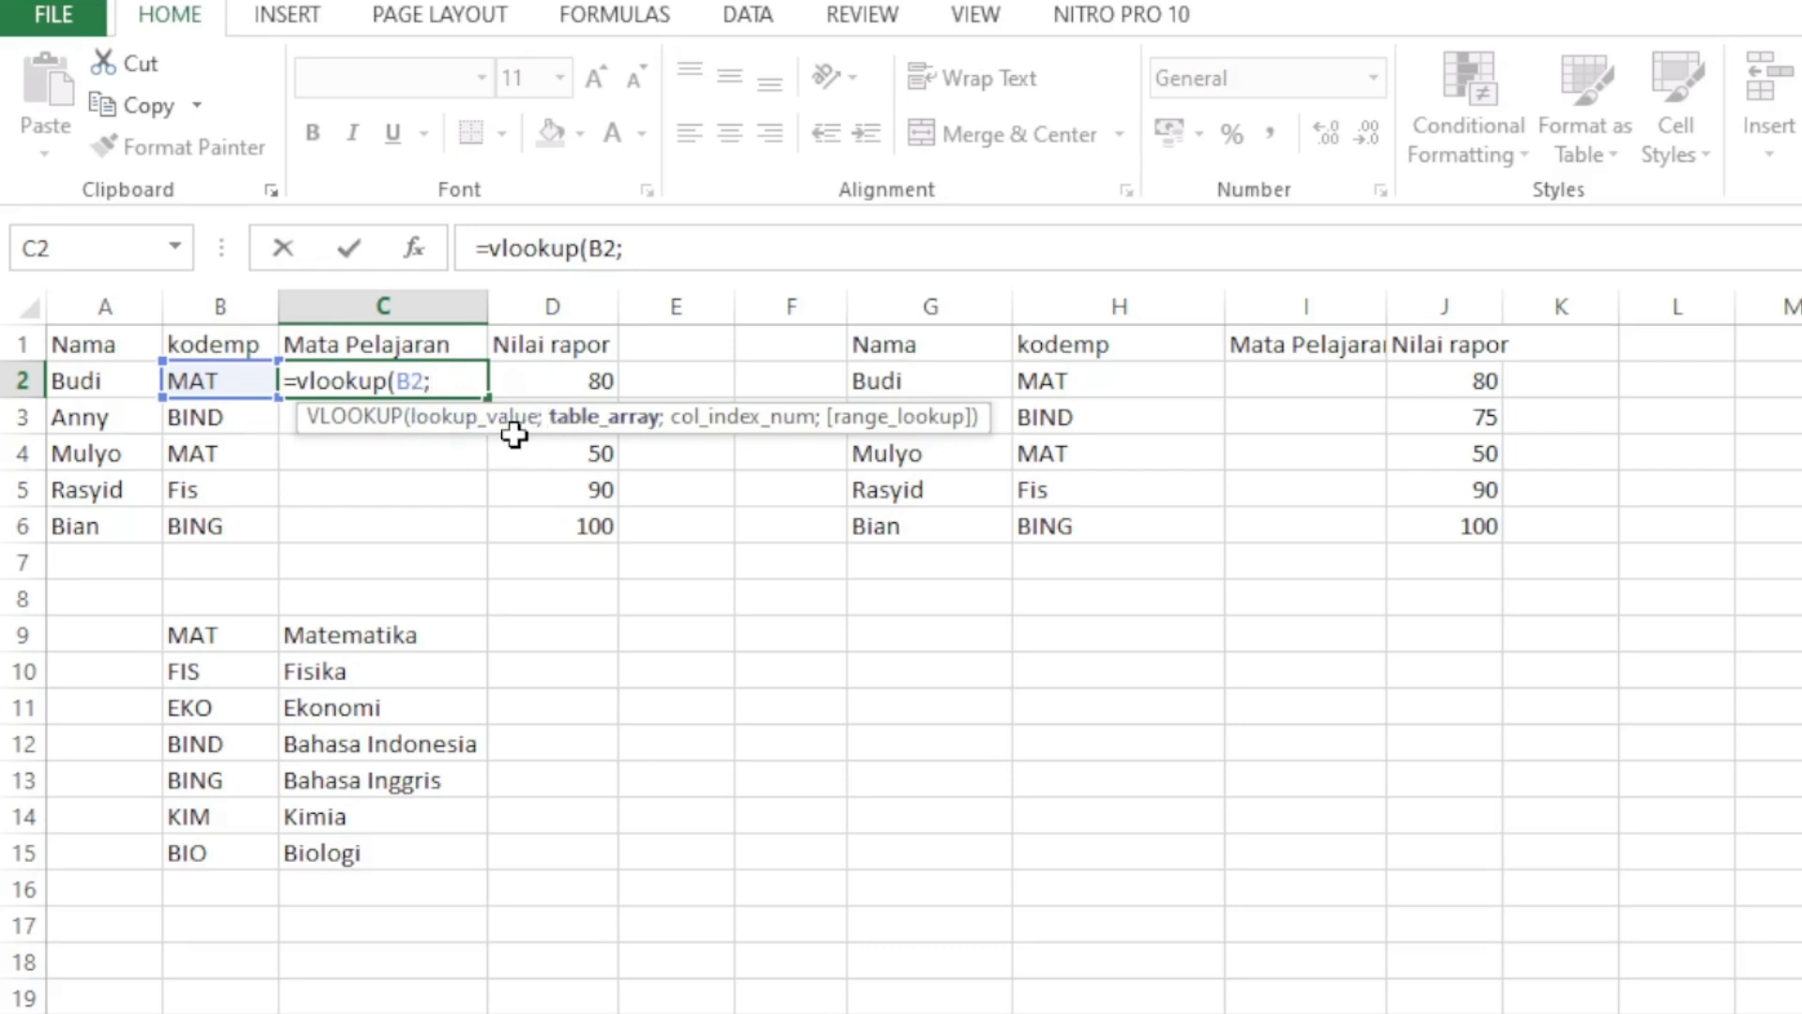
left_click_drag(189, 635, 376, 890)
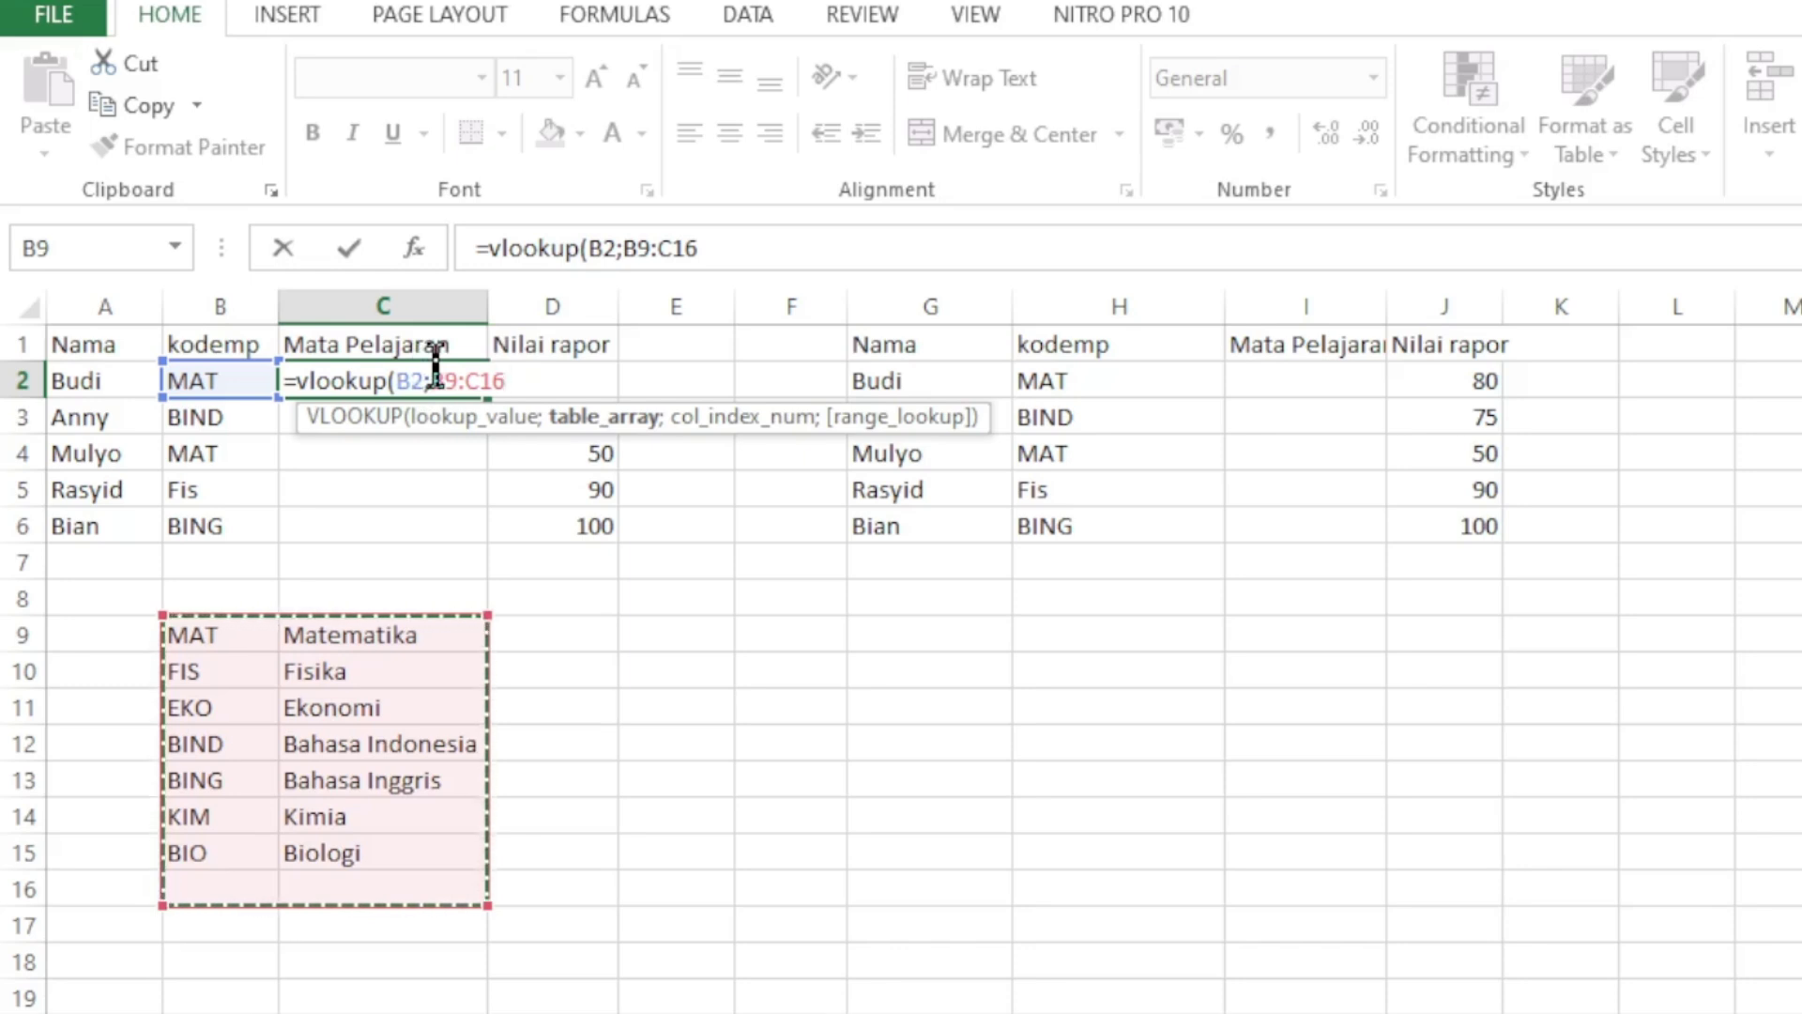
type(";")
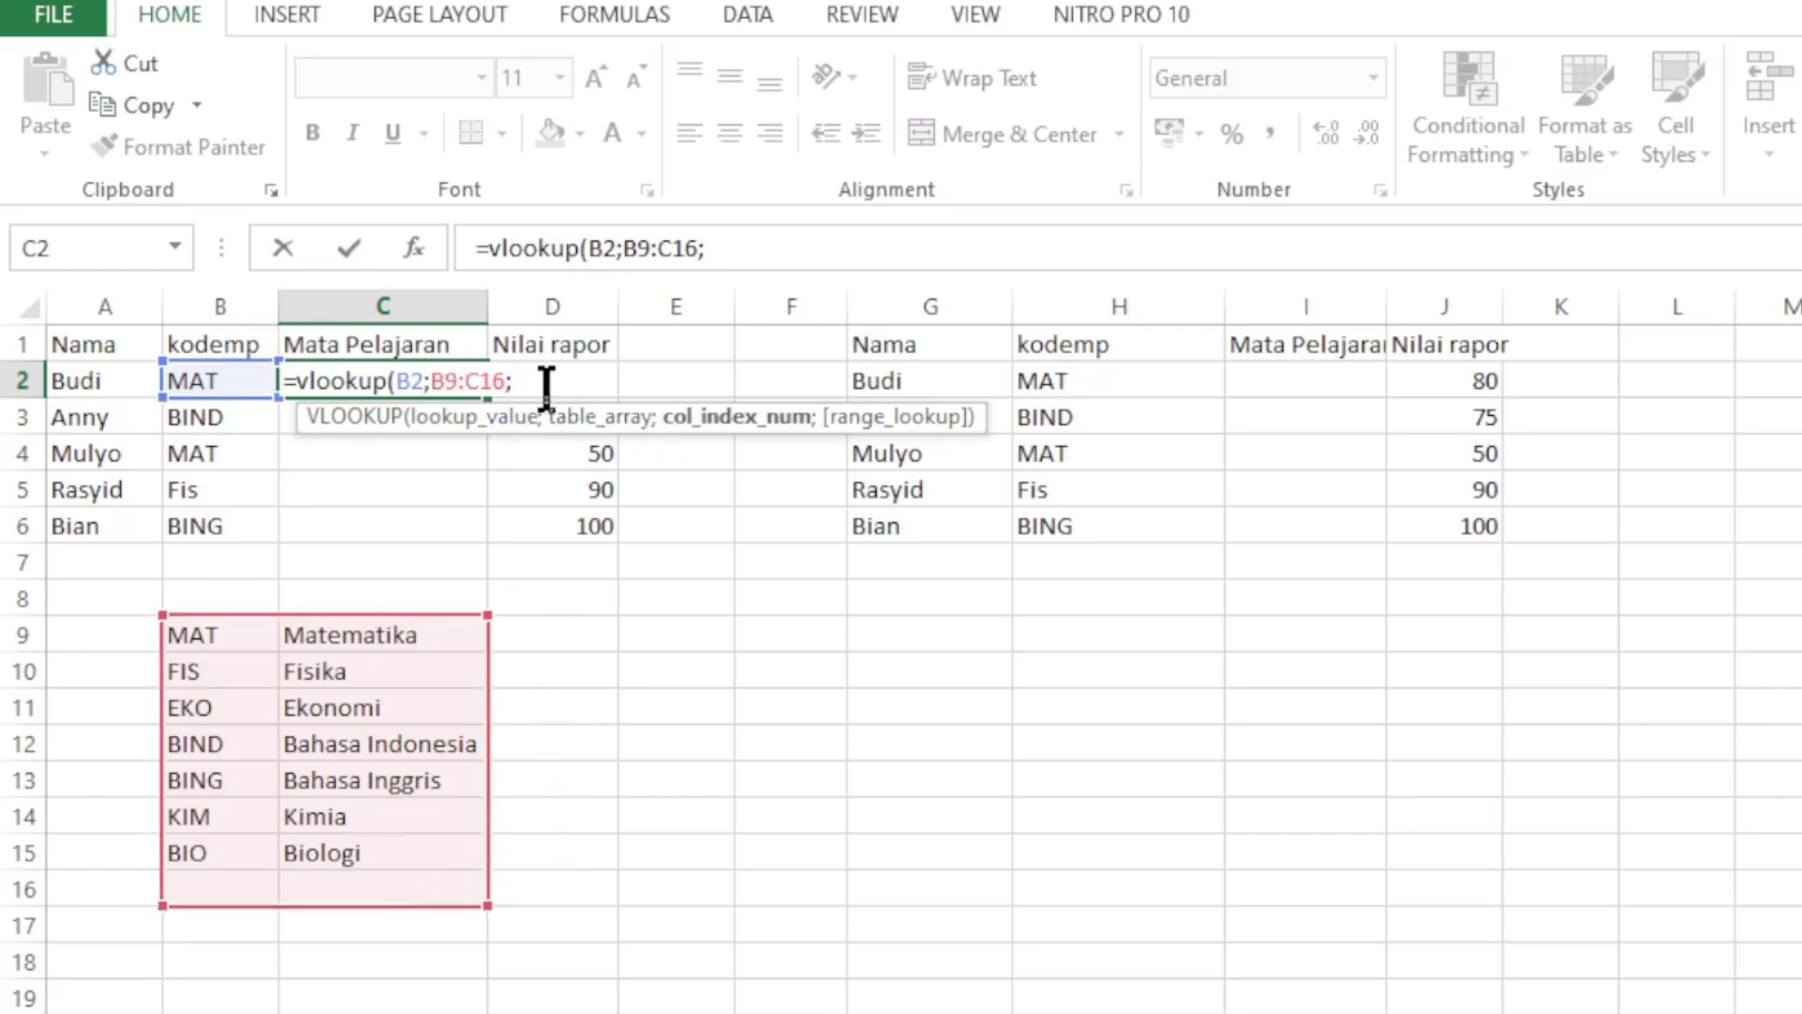
key("BackSpace")
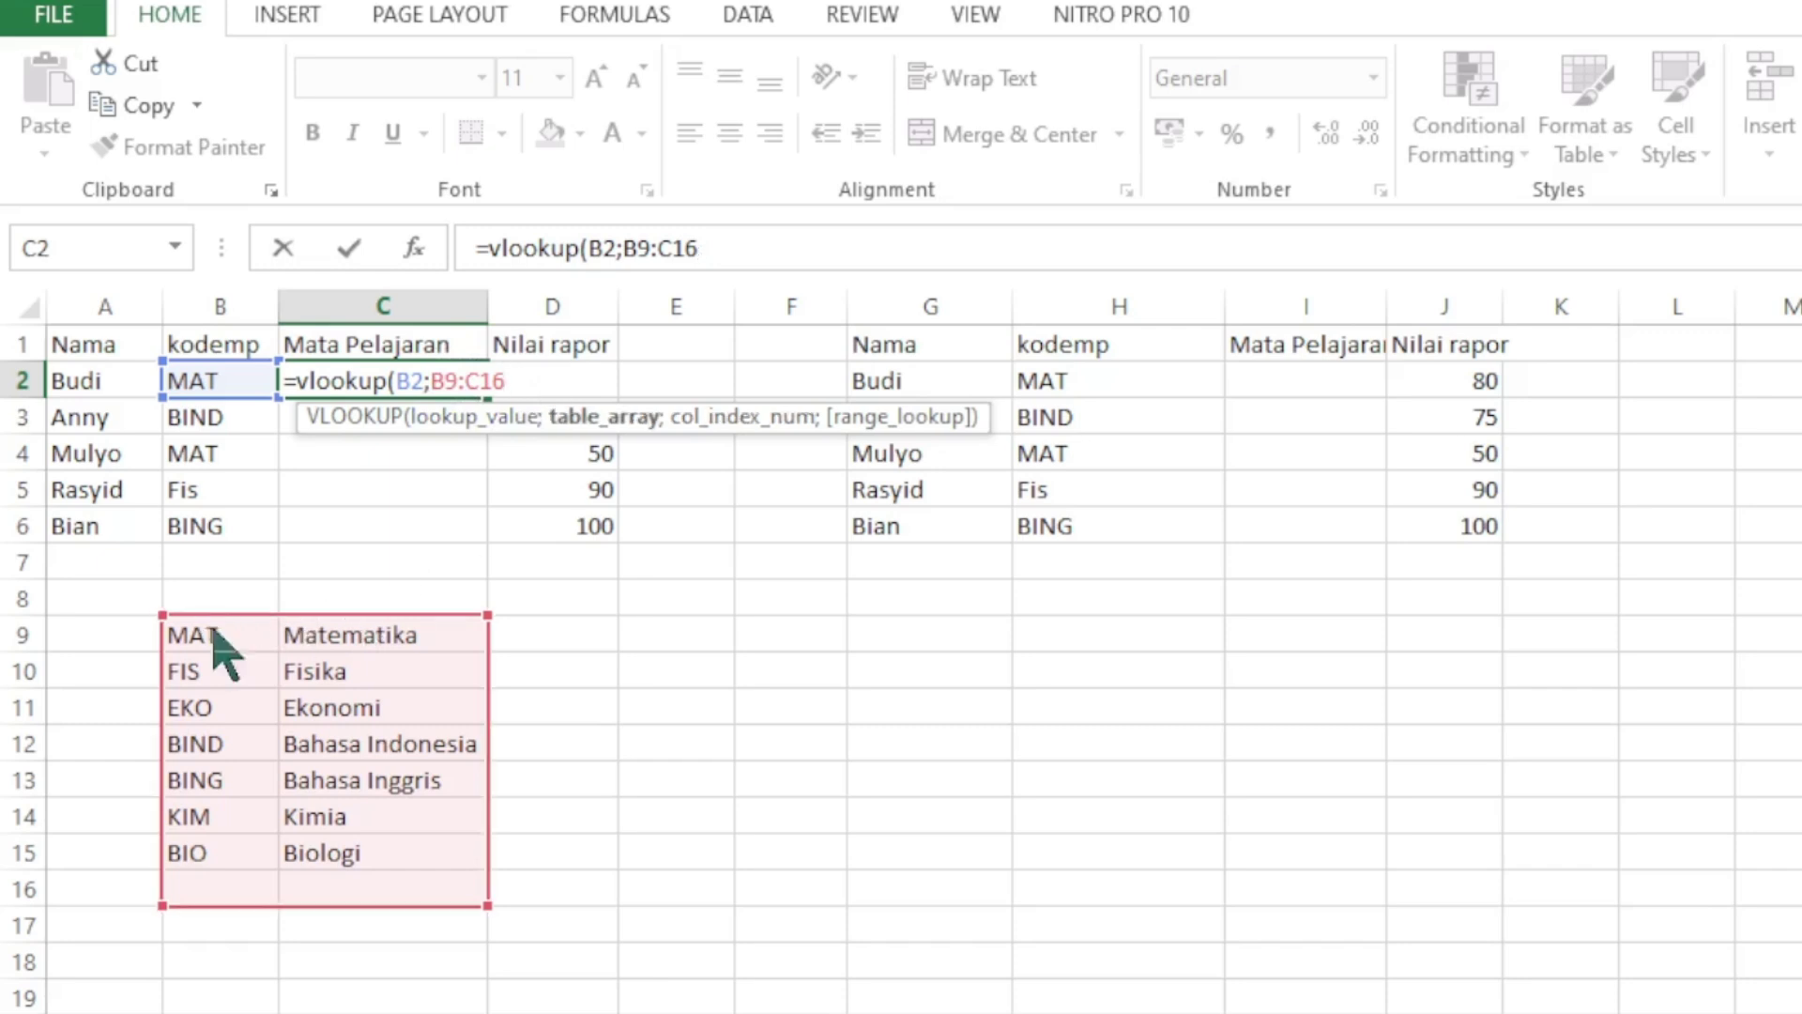
key("Return")
left_click(1253, 748)
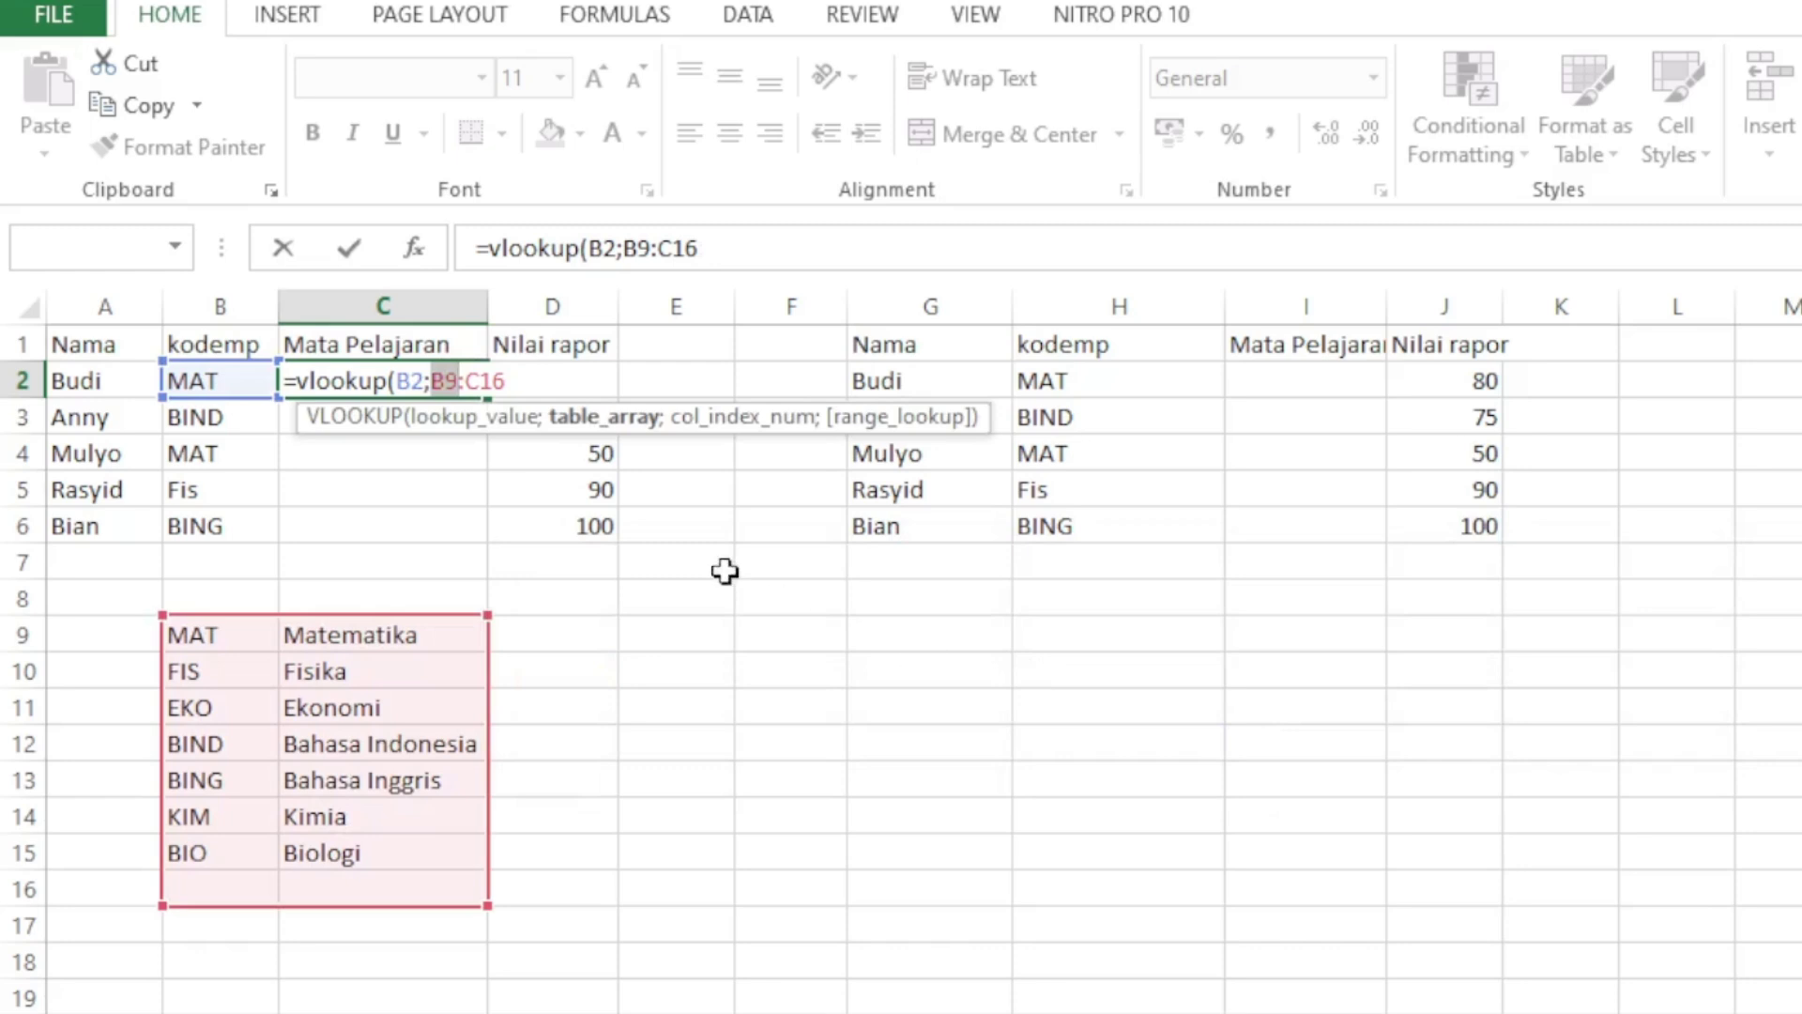
left_click(503, 382)
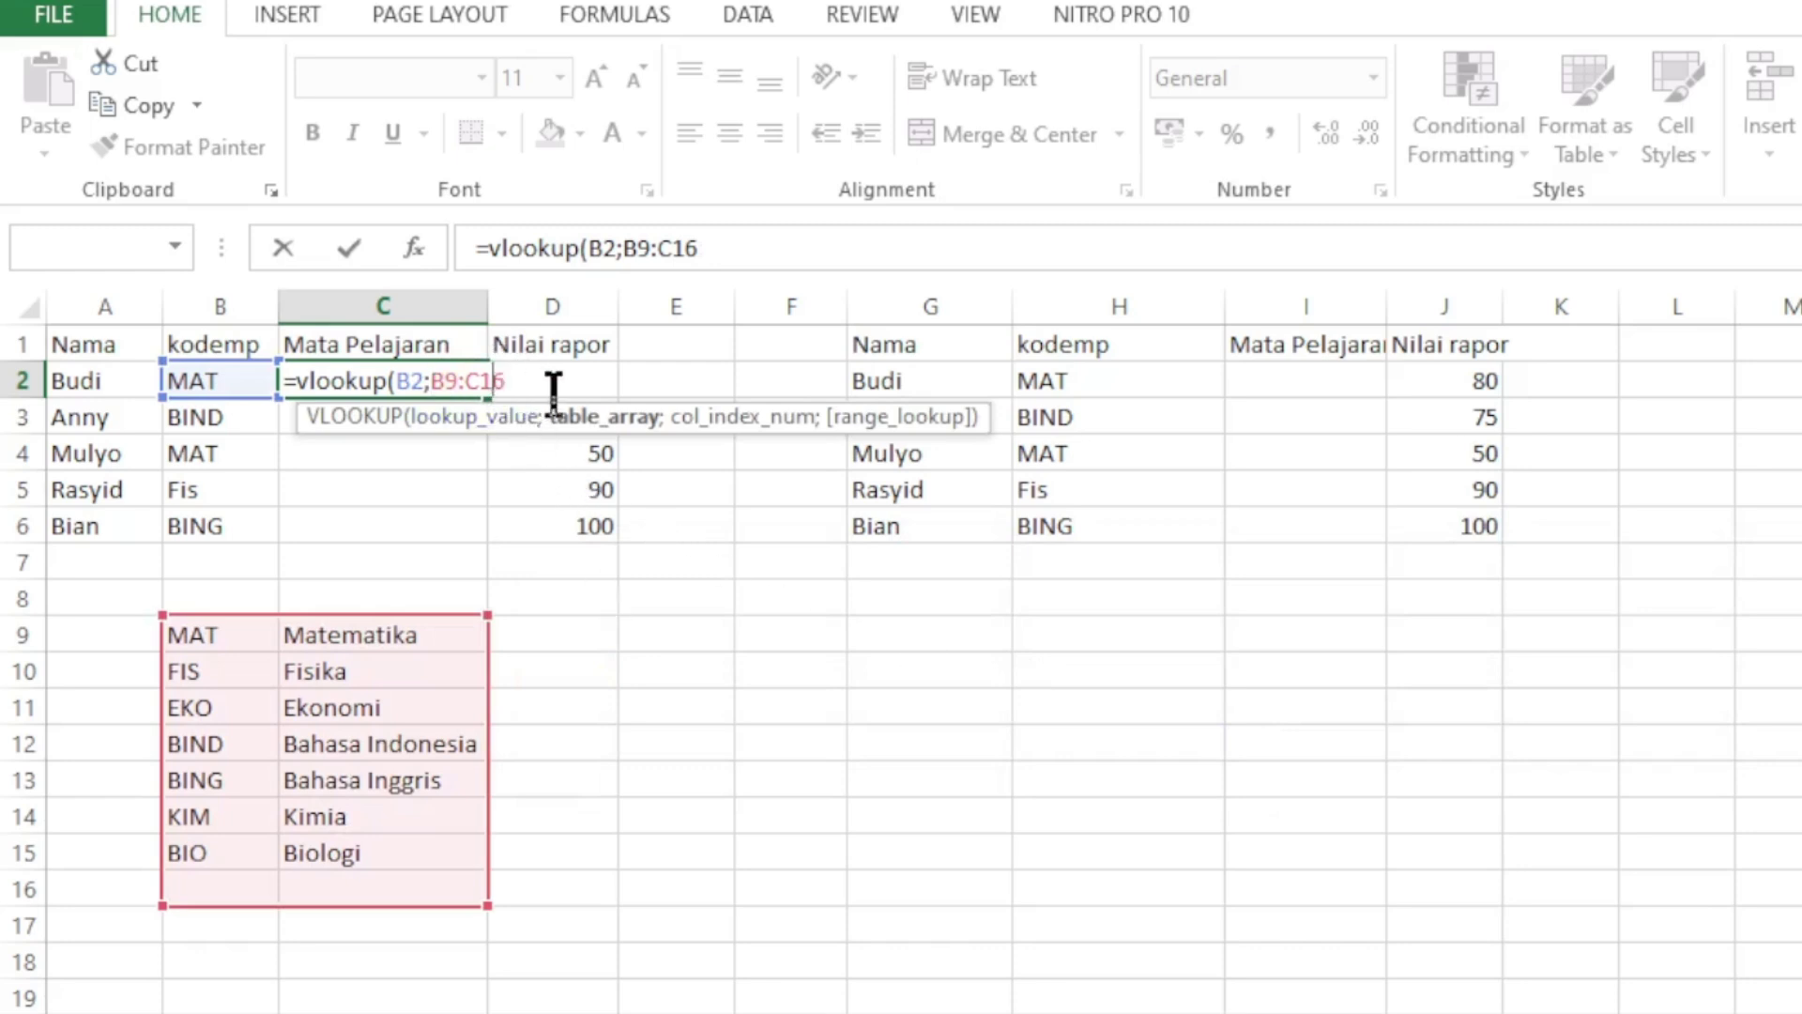
key("BackSpace")
key("BackSpace")
key("BackSpace")
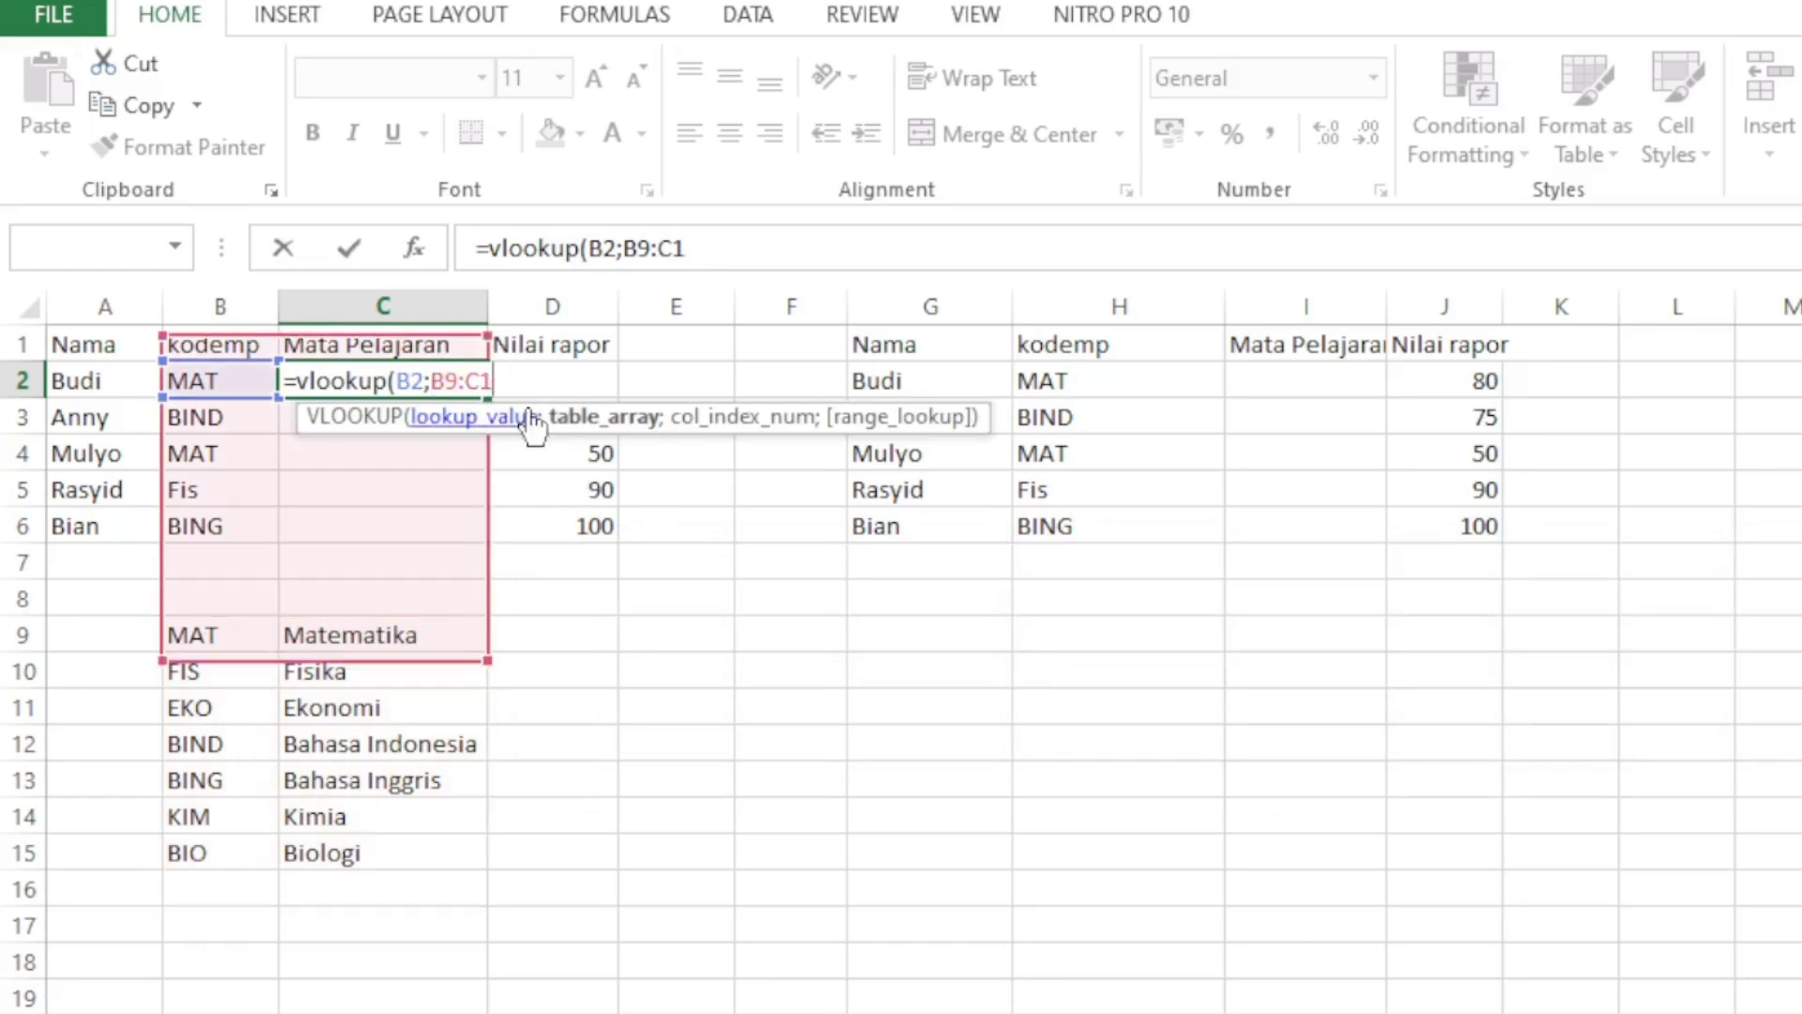
key("BackSpace")
key("BackSpace")
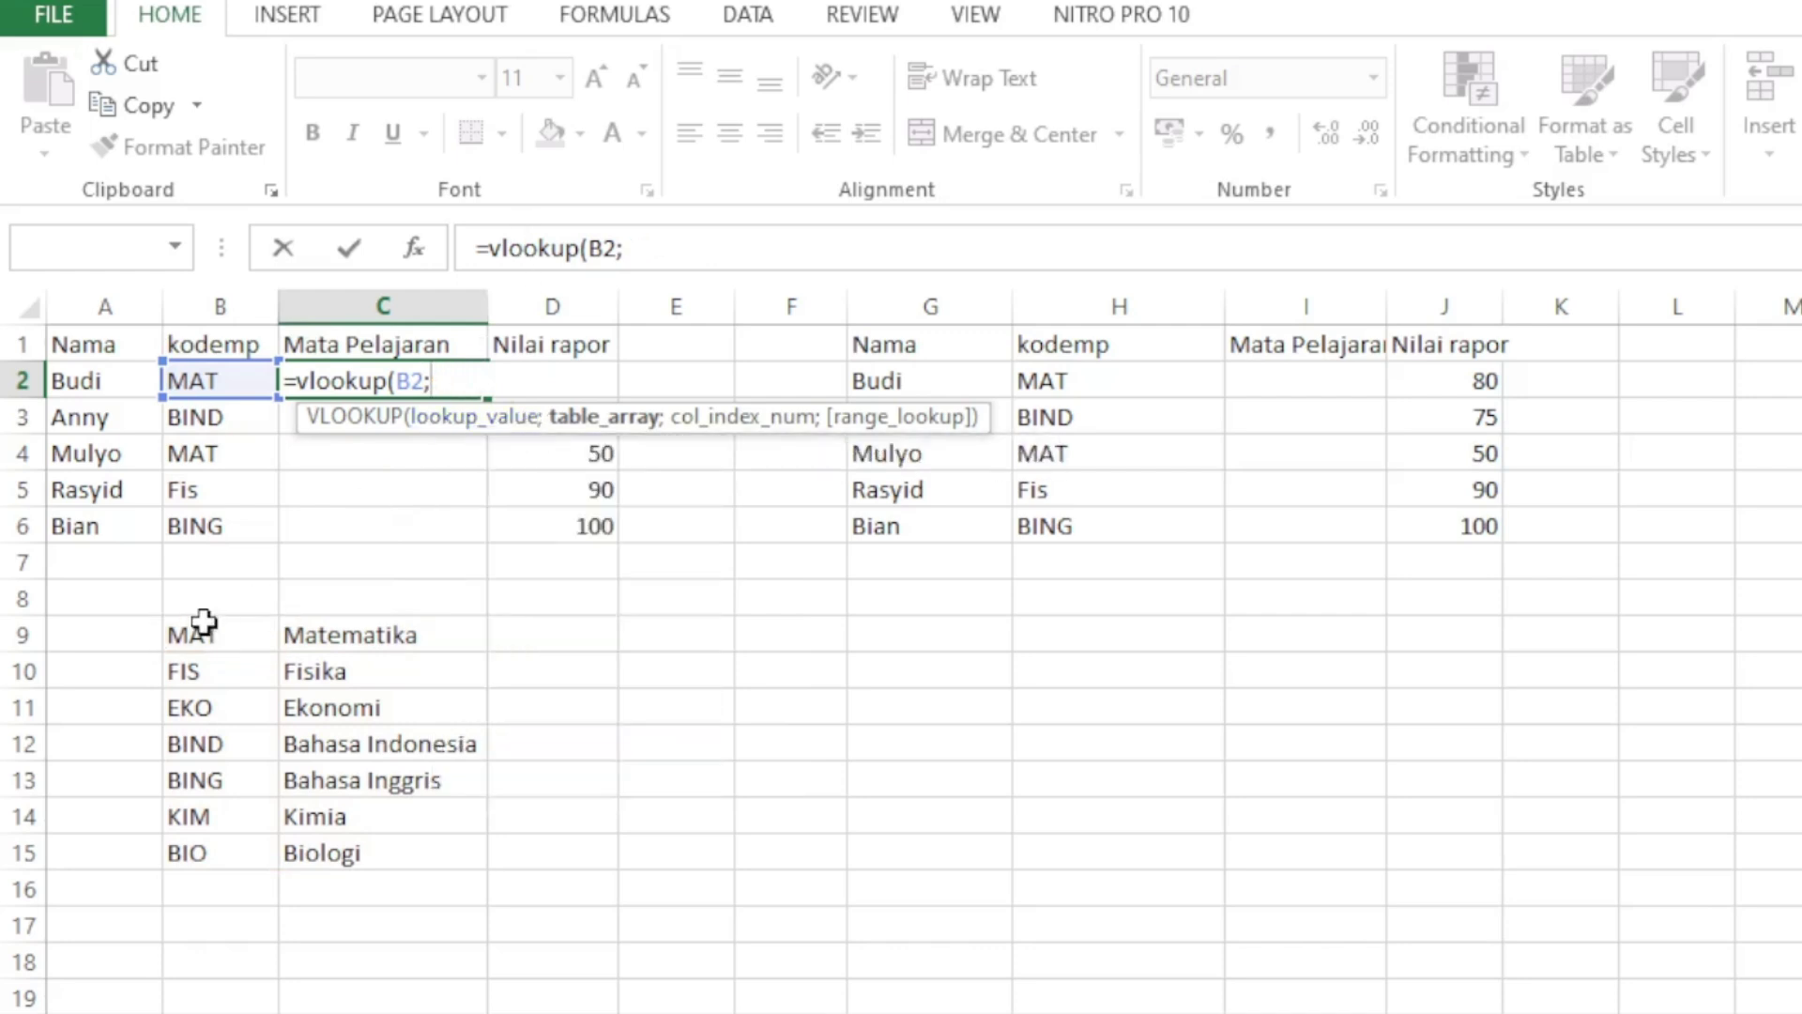
Complete the VLOOKUP in C2 with table array B9:C15, column index 2 and range_lookup 0.
left_click_drag(209, 630, 363, 855)
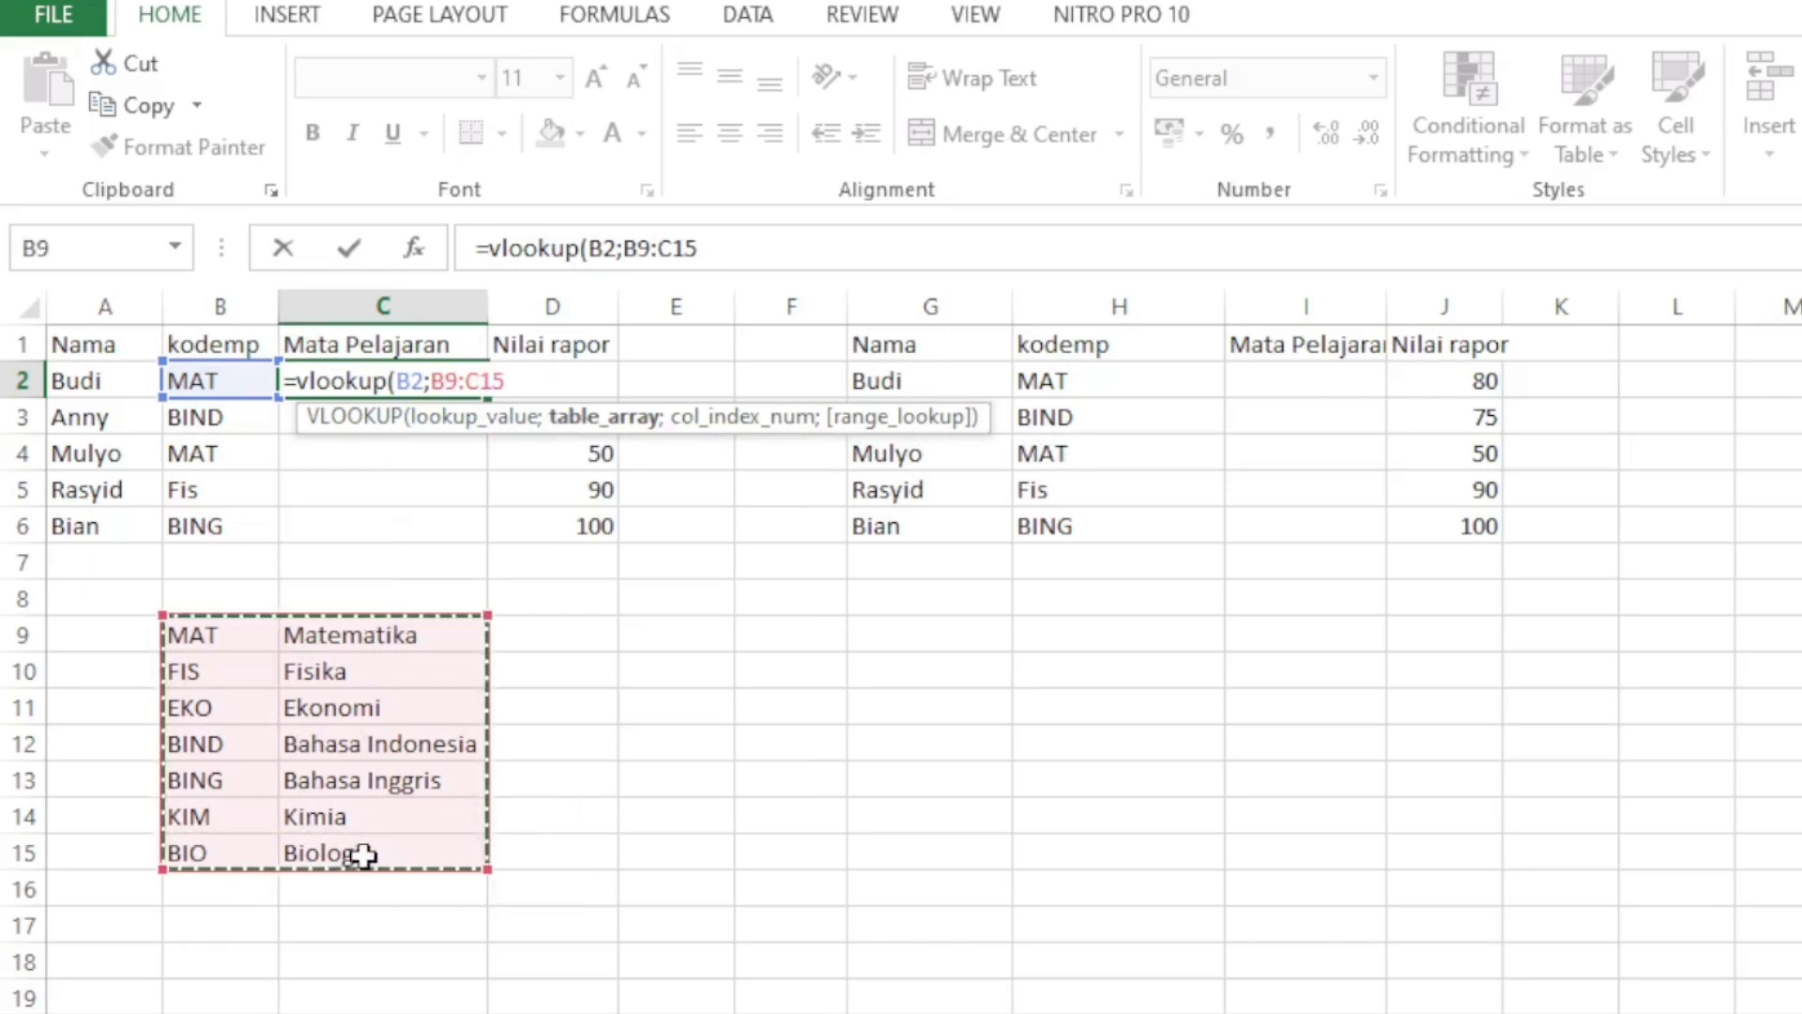
type(";2")
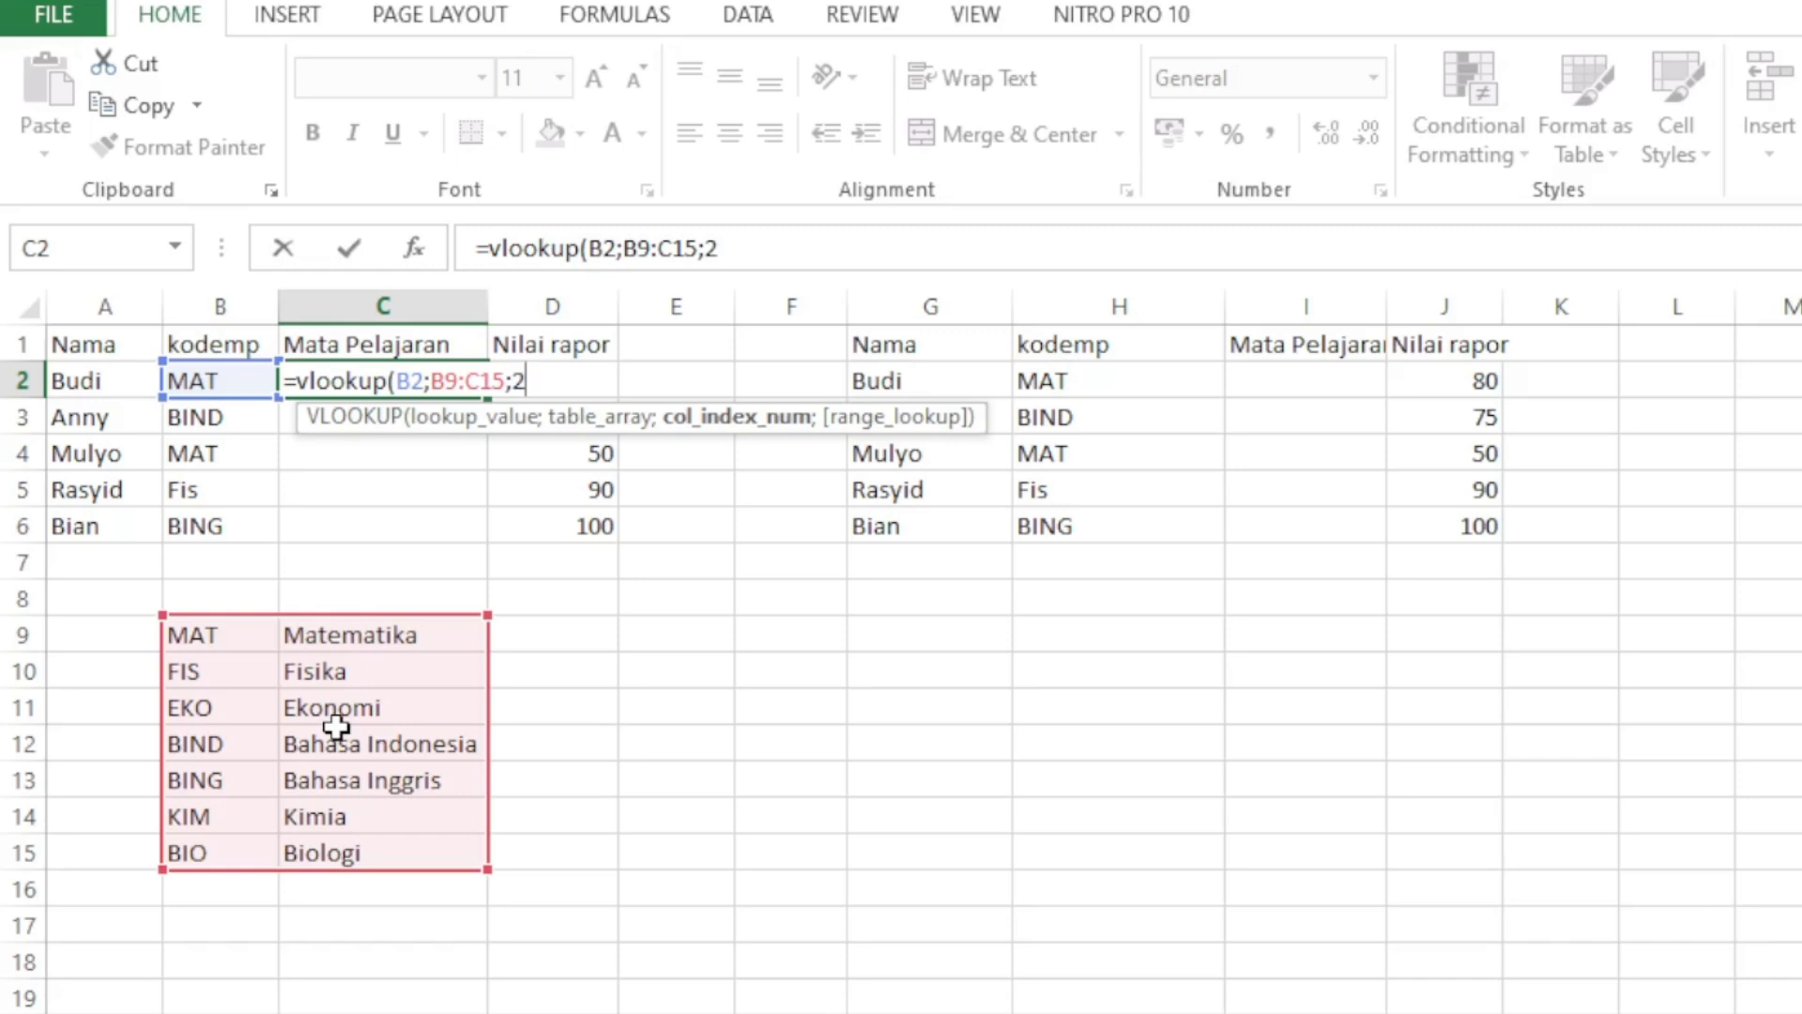
type(";0")
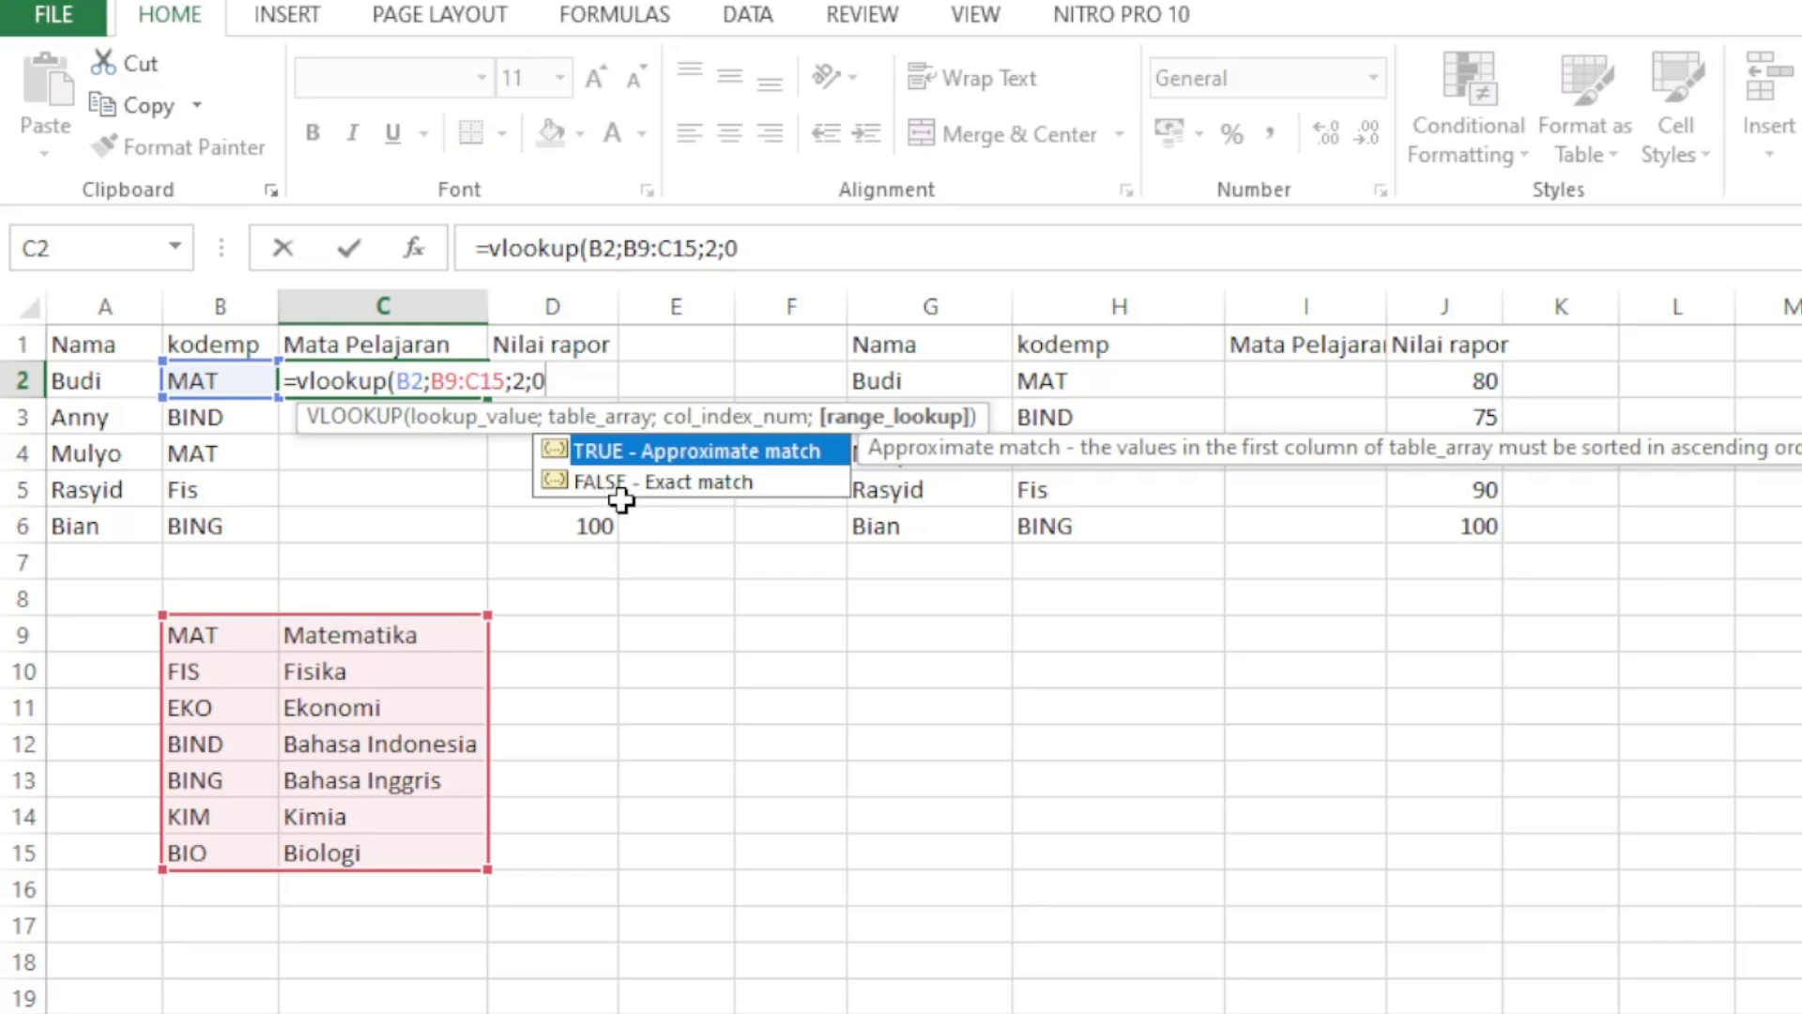
type(")")
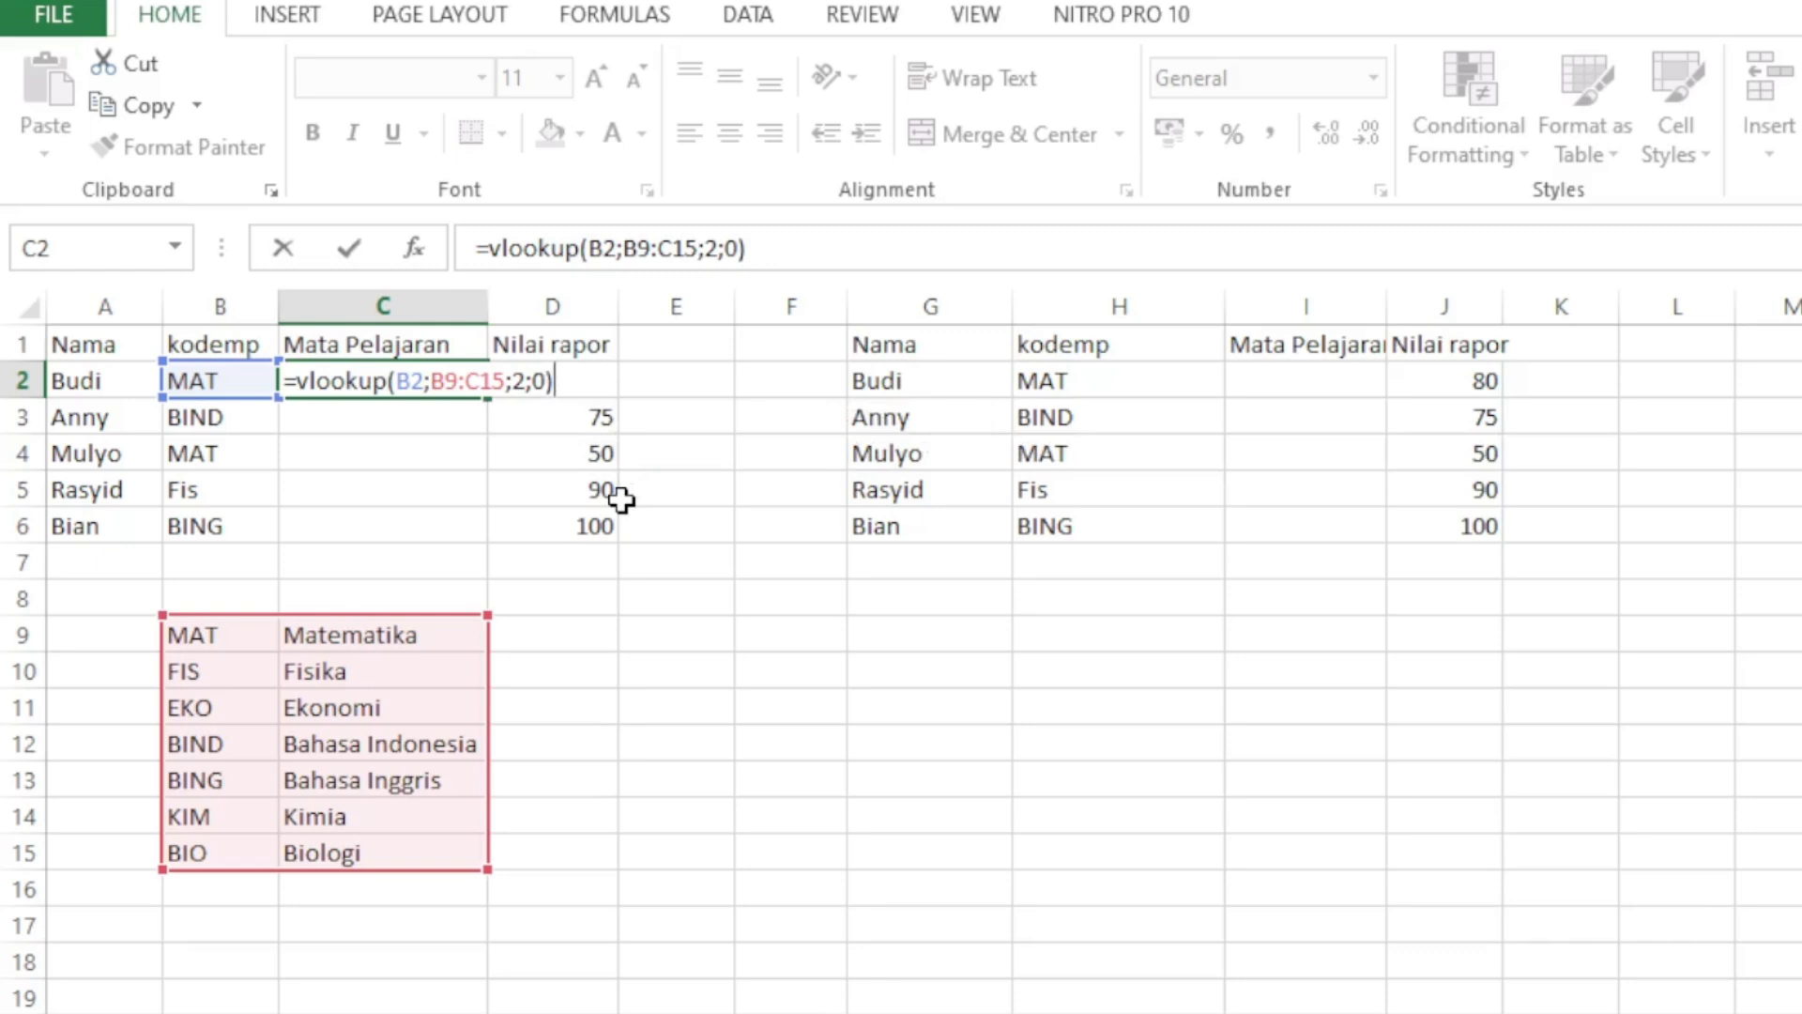
key("Return")
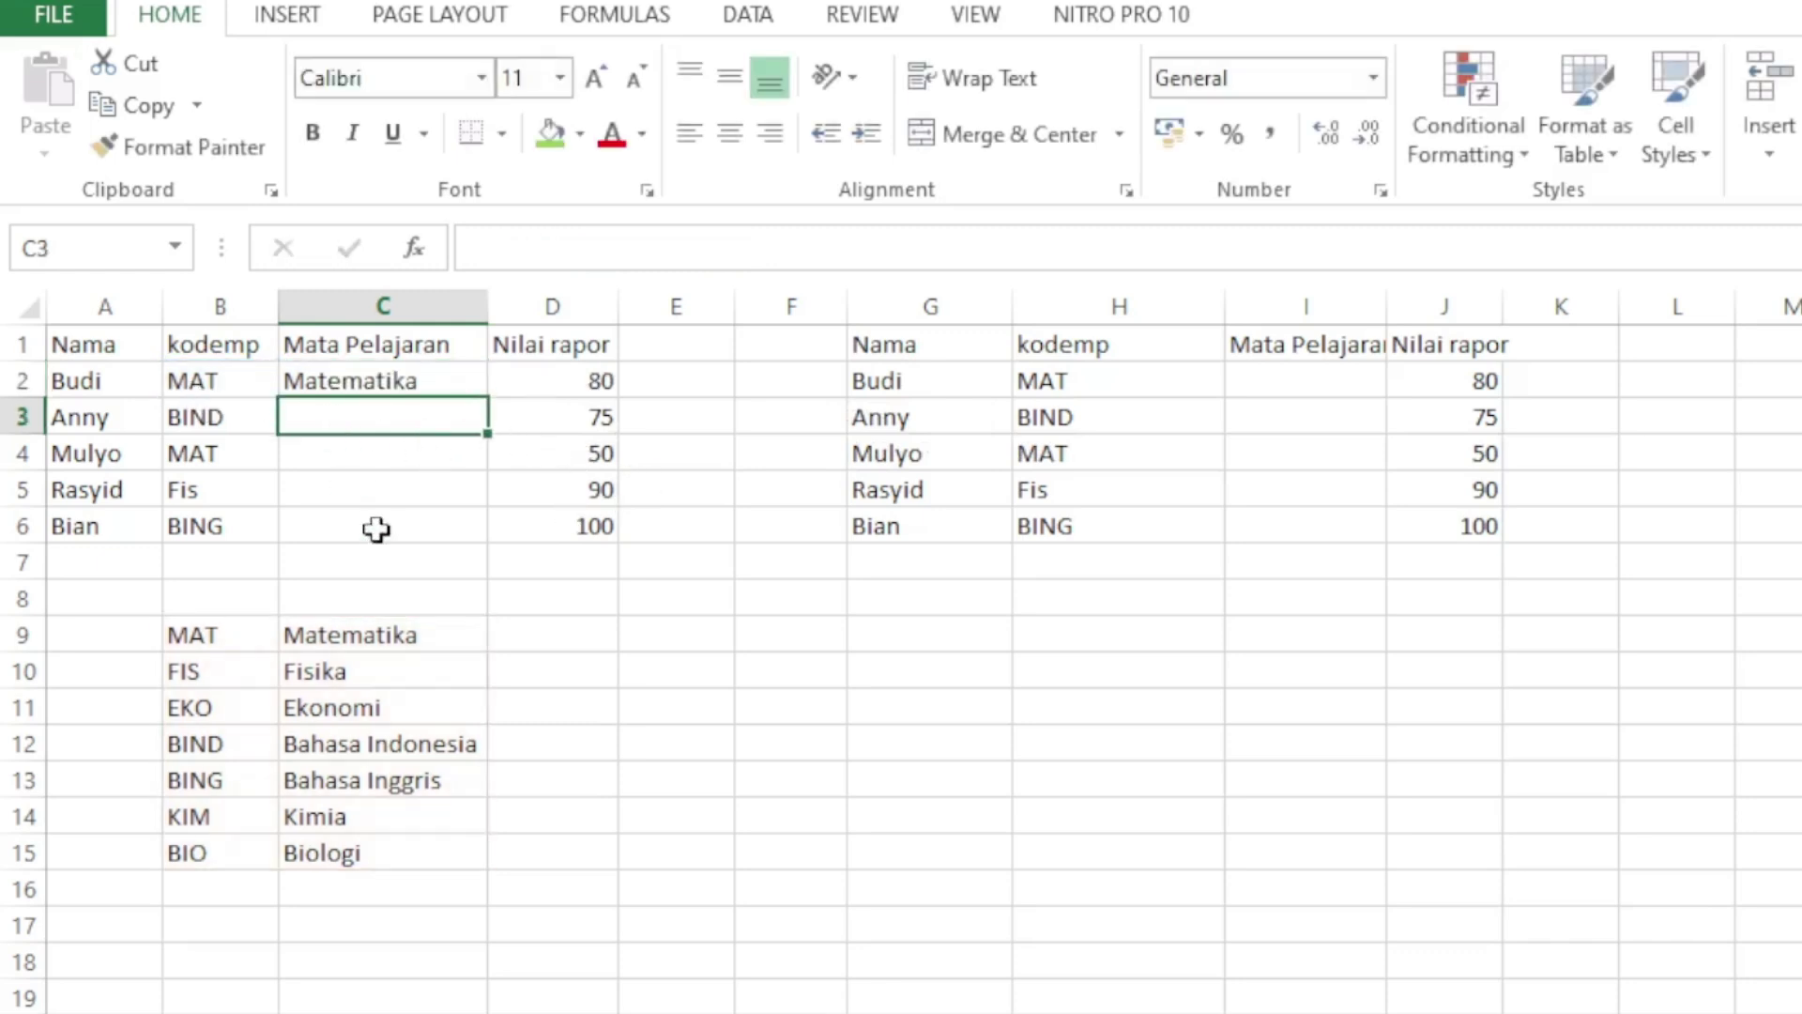
Fill the VLOOKUP formula from C2 down through C6.
left_click(372, 385)
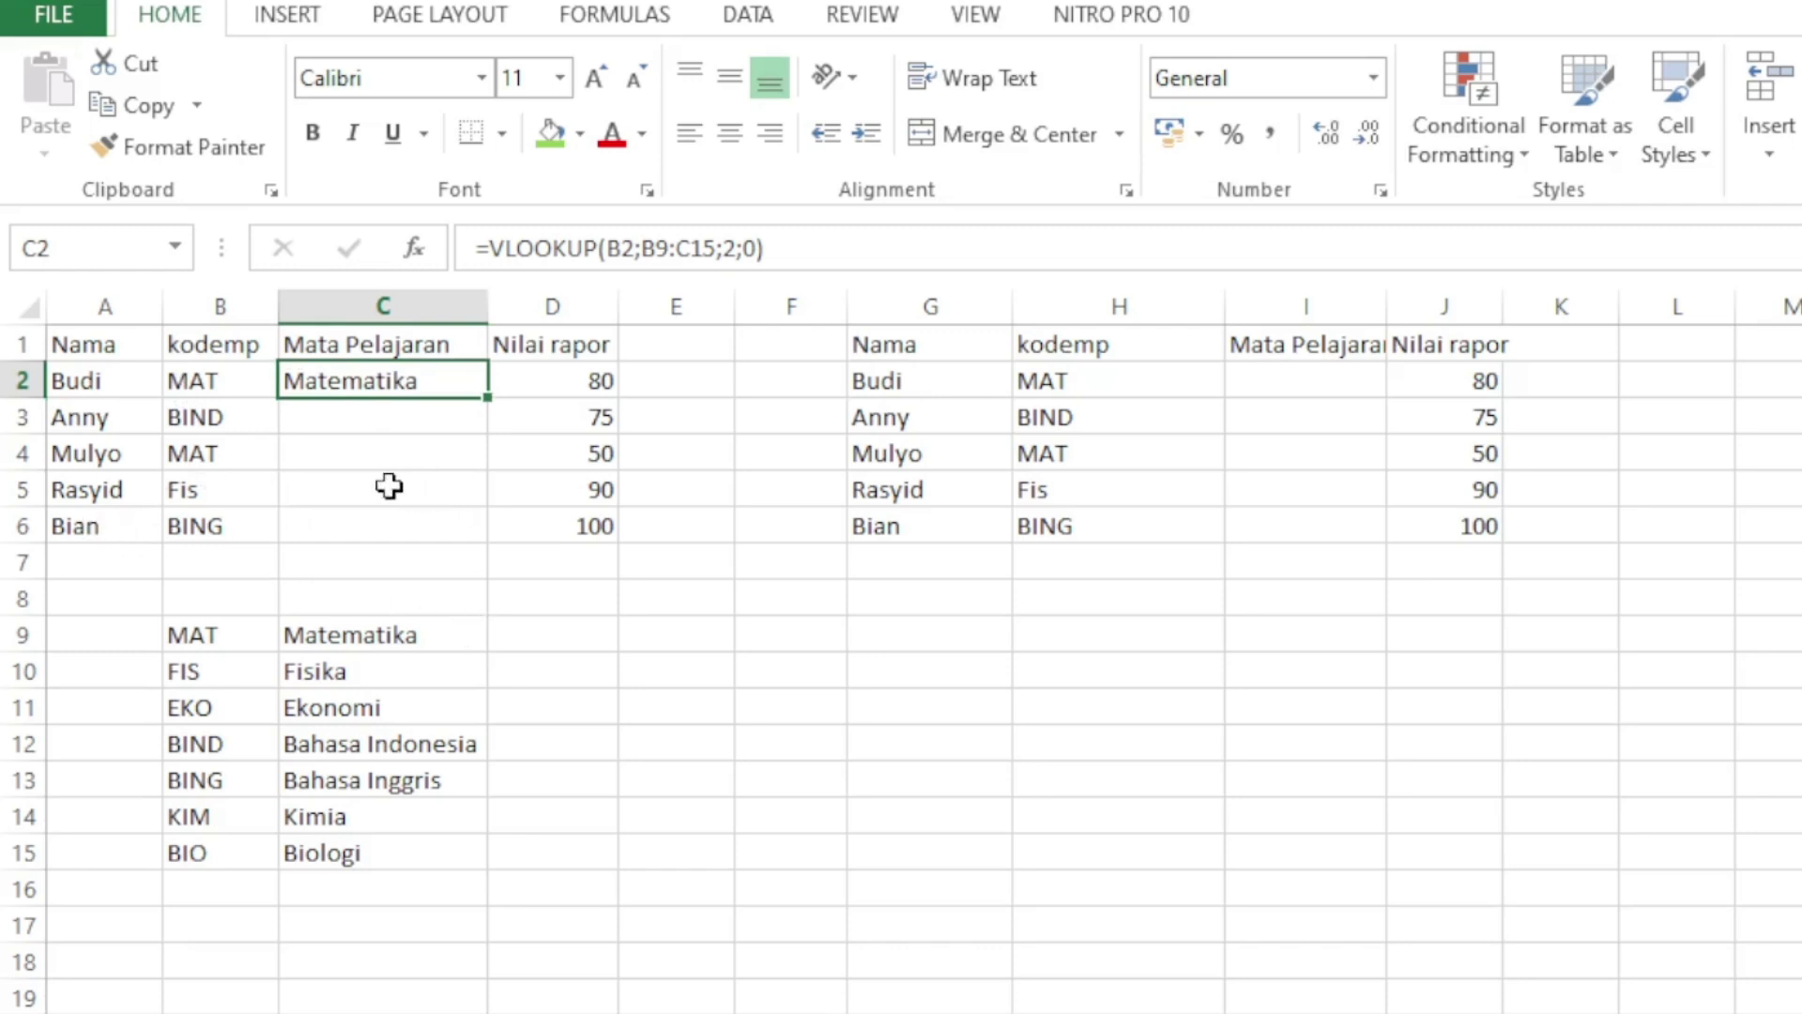
left_click(342, 413)
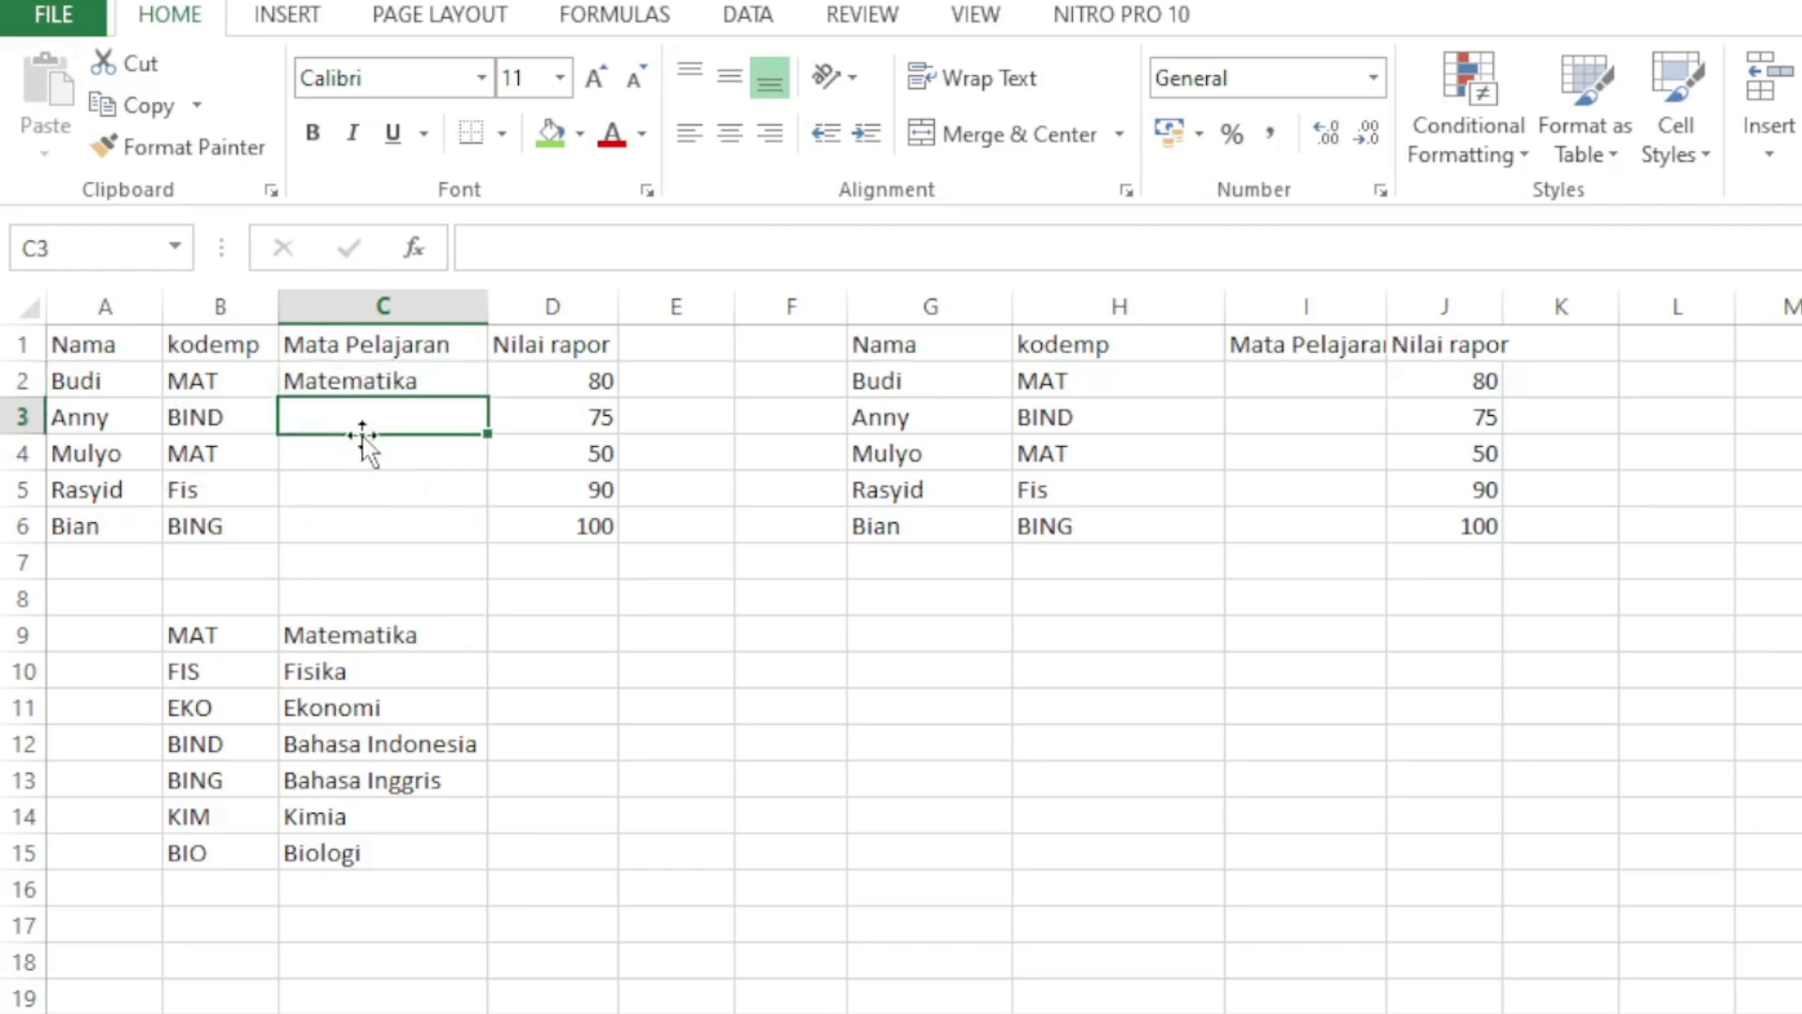
left_click(471, 387)
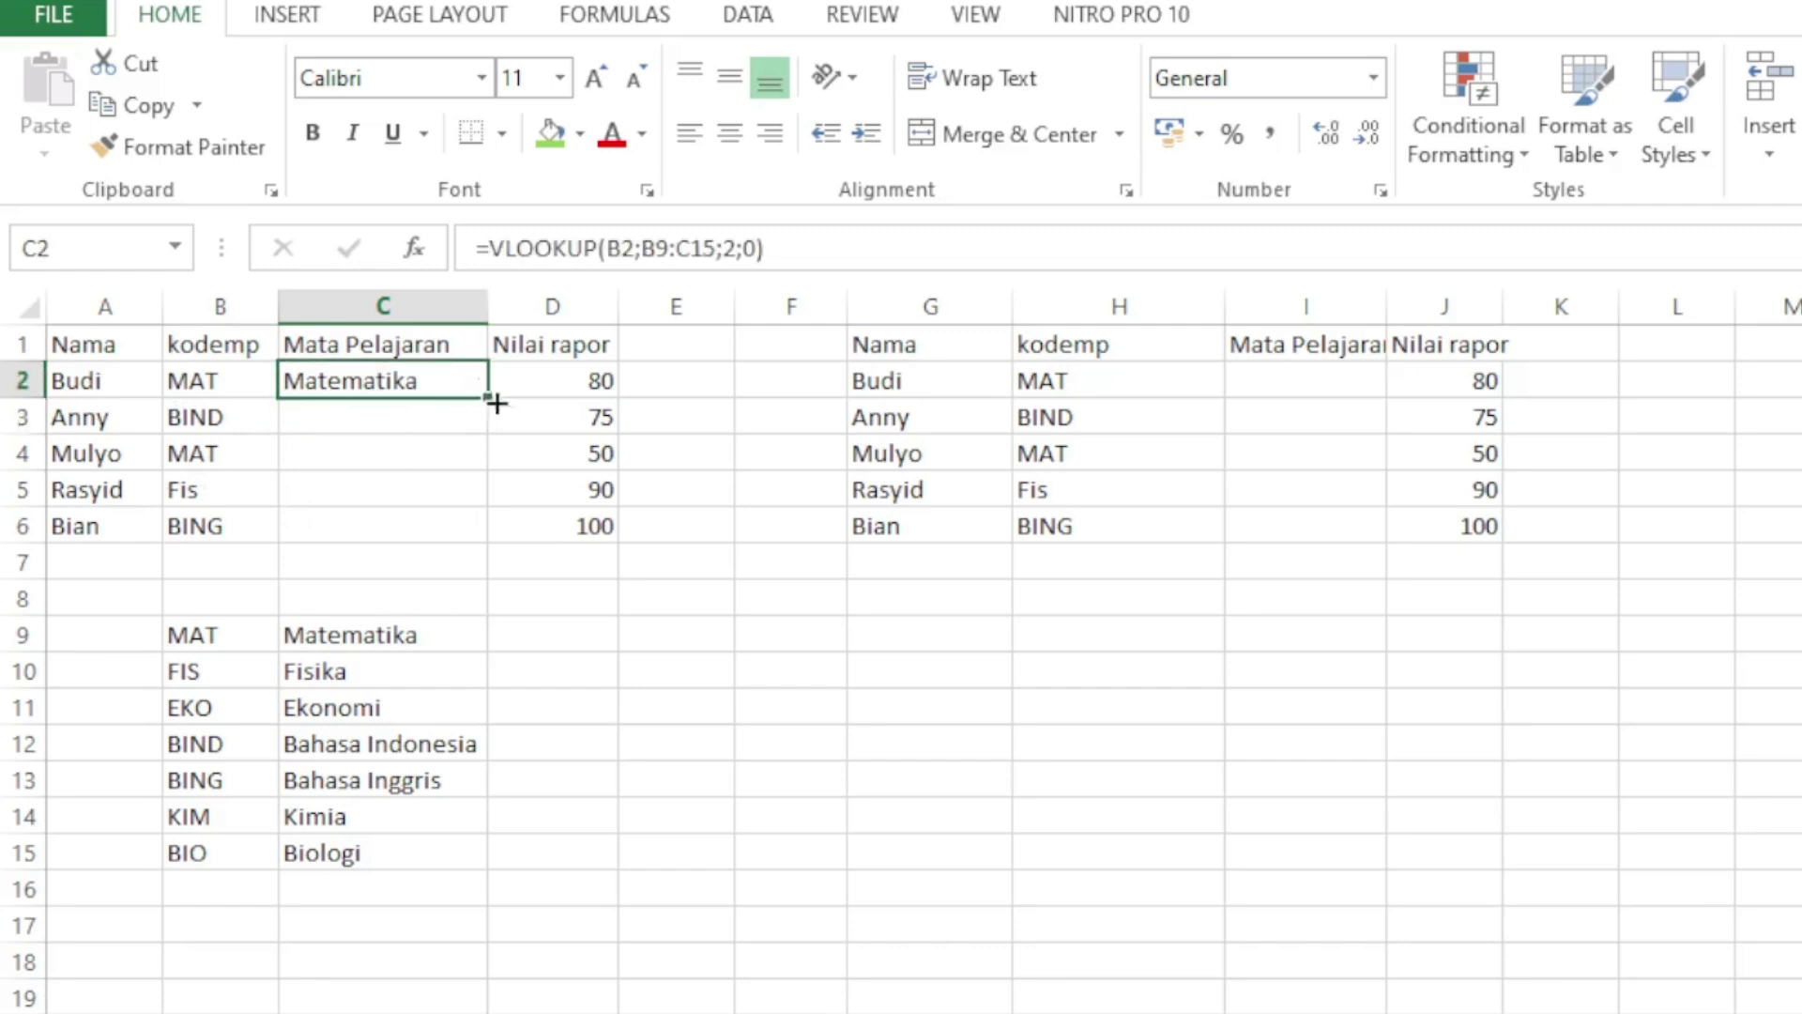
left_click_drag(490, 402, 484, 549)
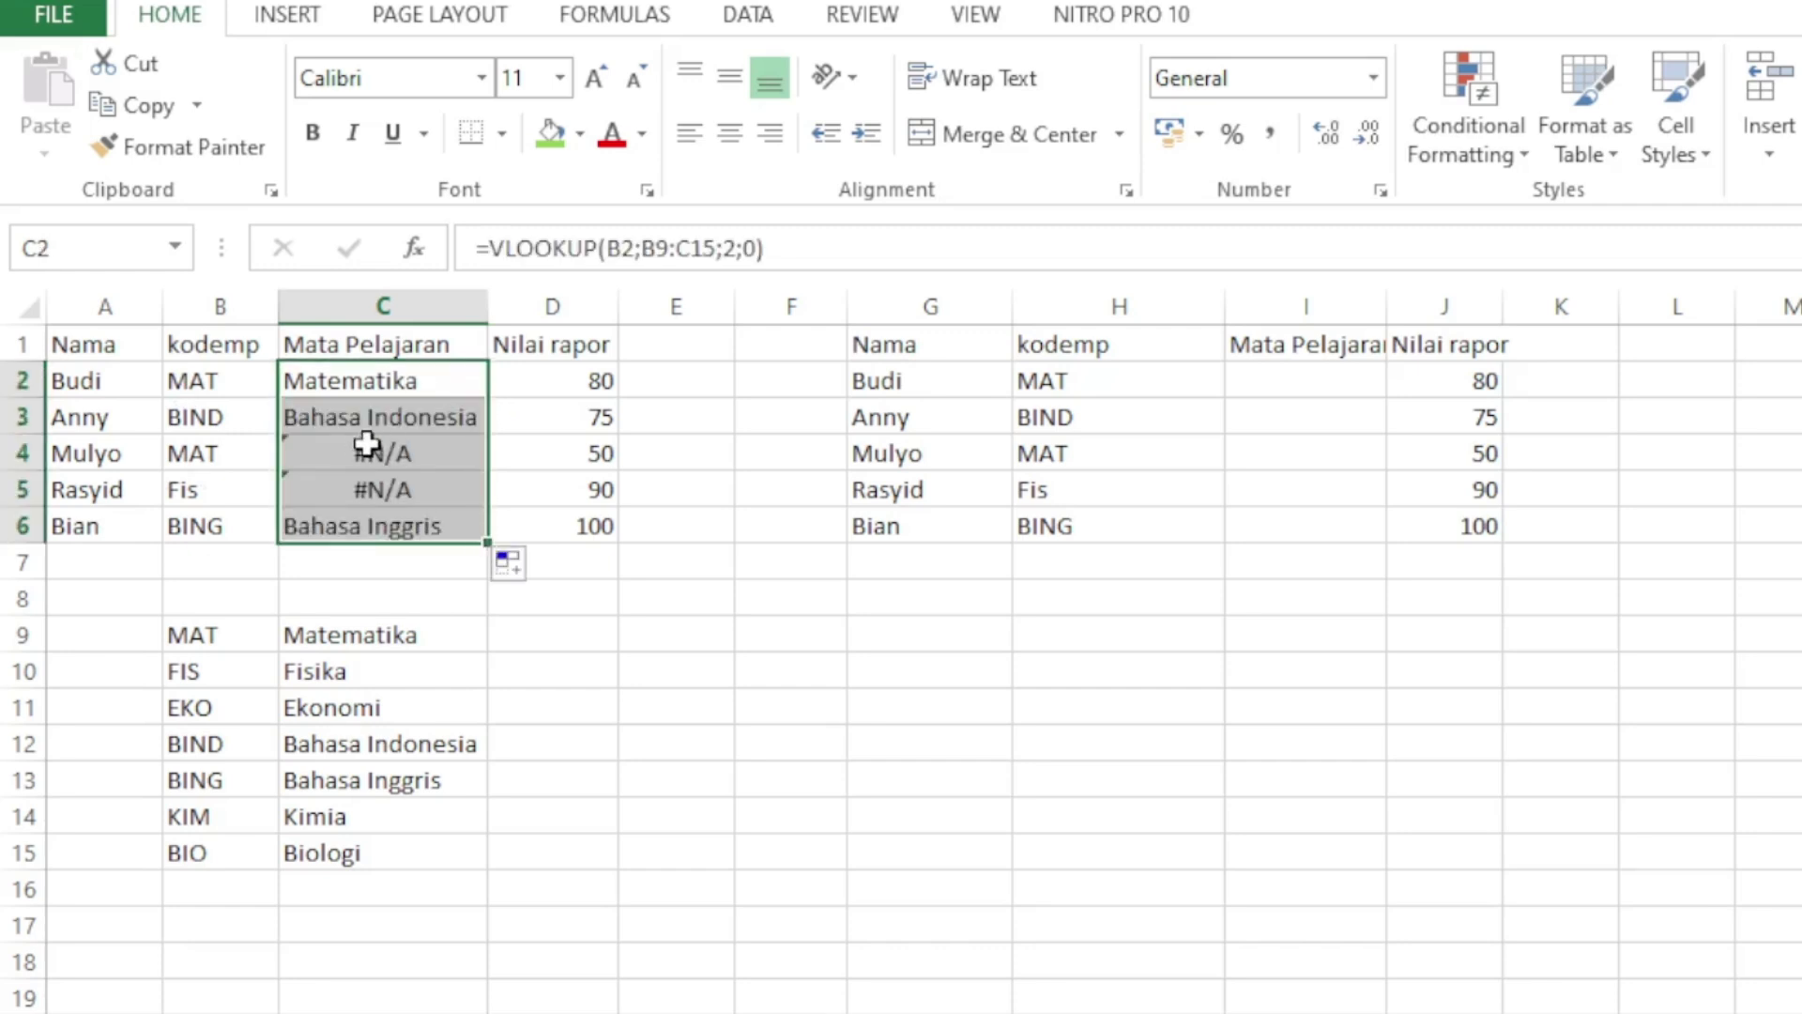
left_click(512, 564)
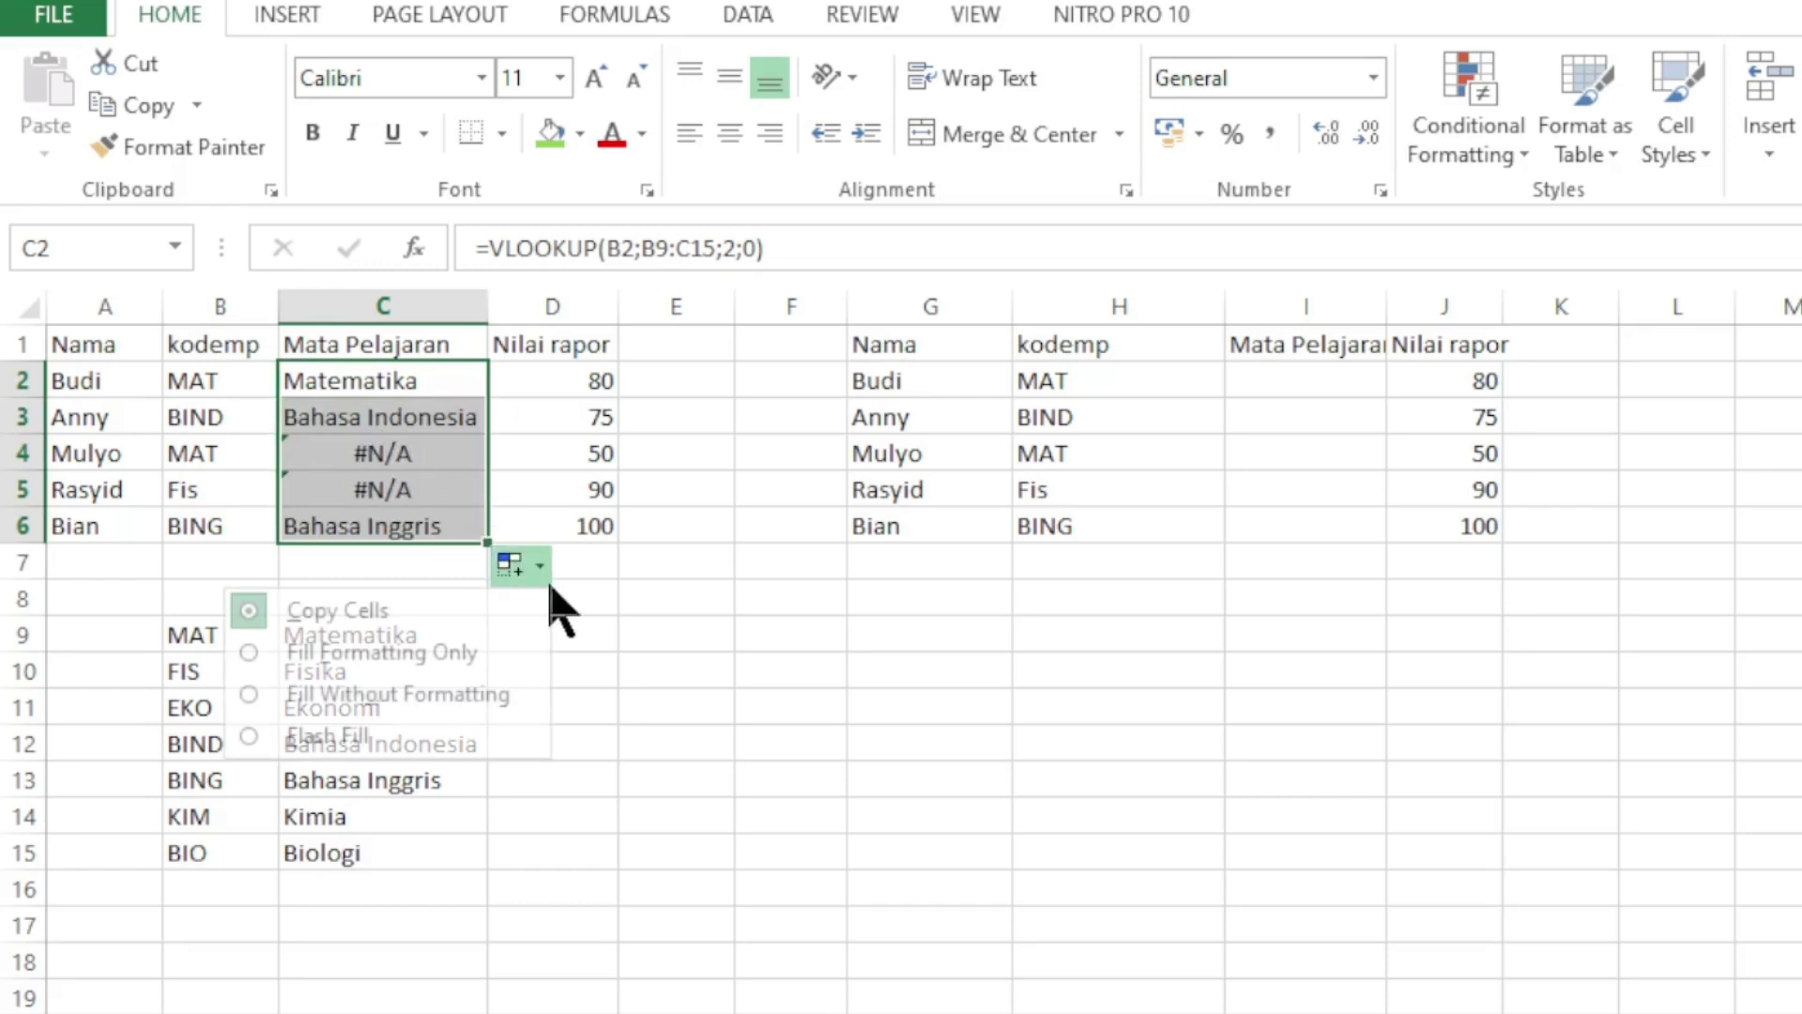
left_click(610, 455)
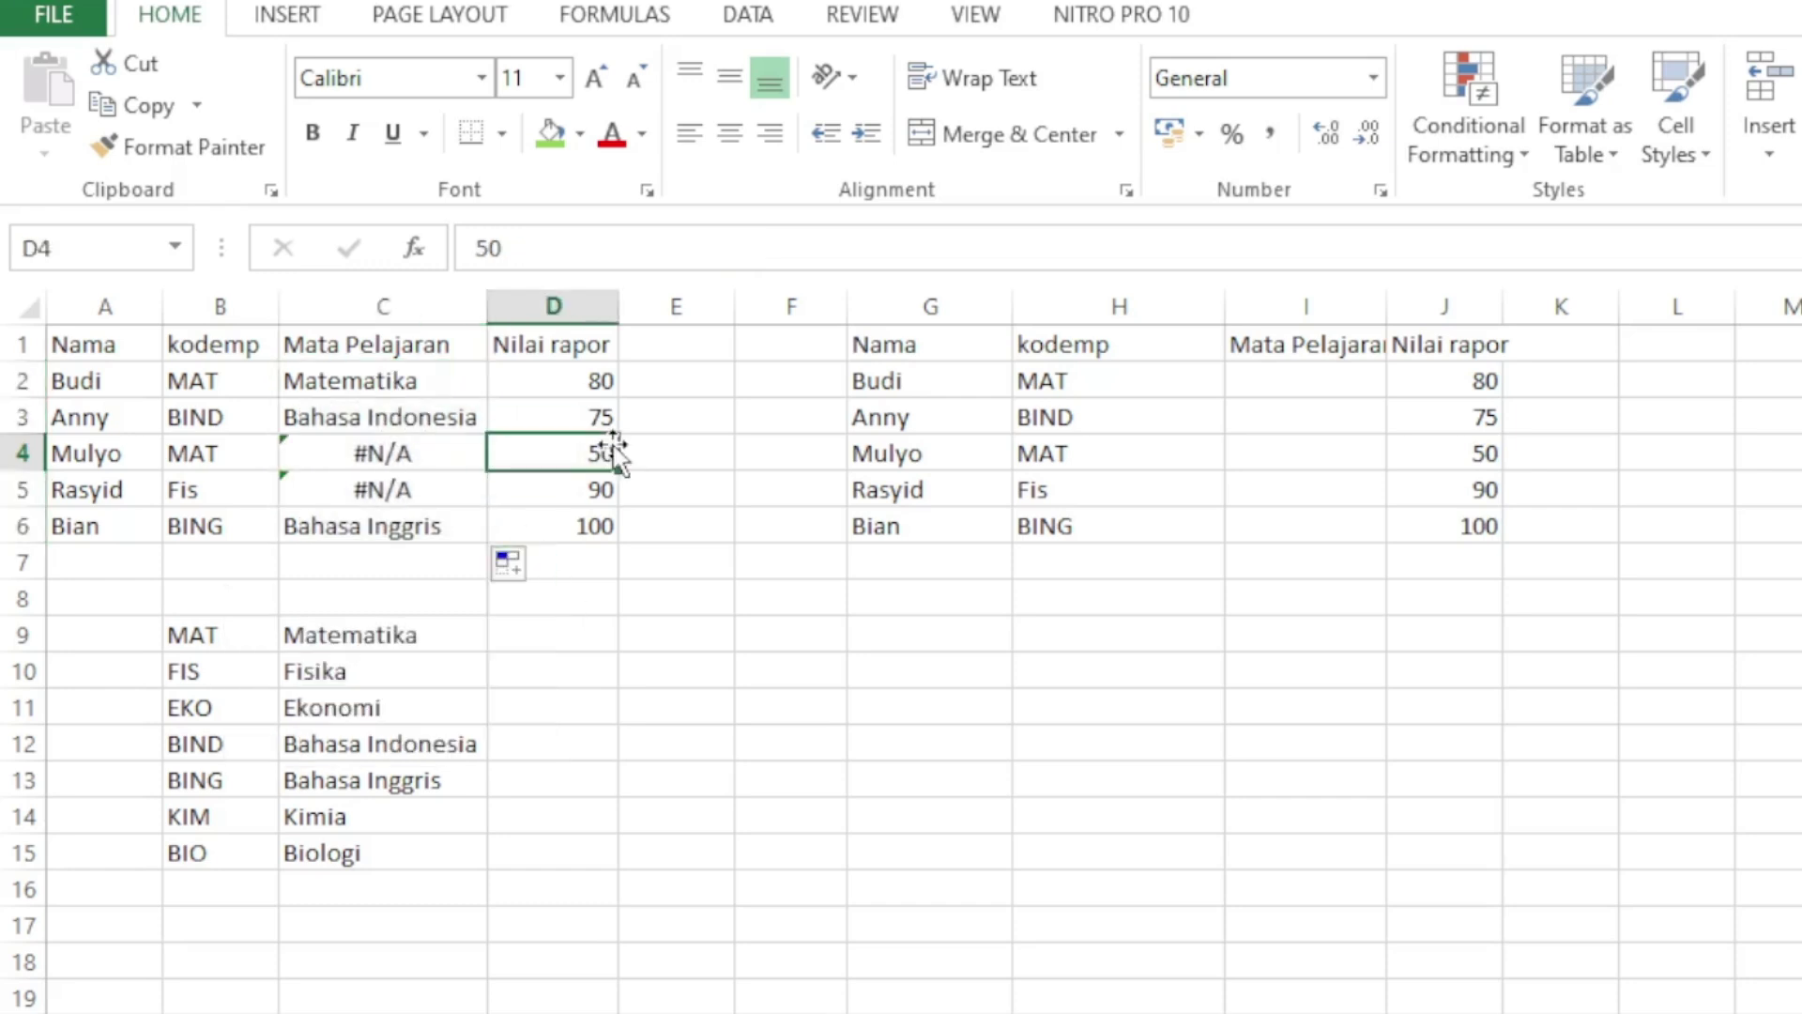
left_click(380, 381)
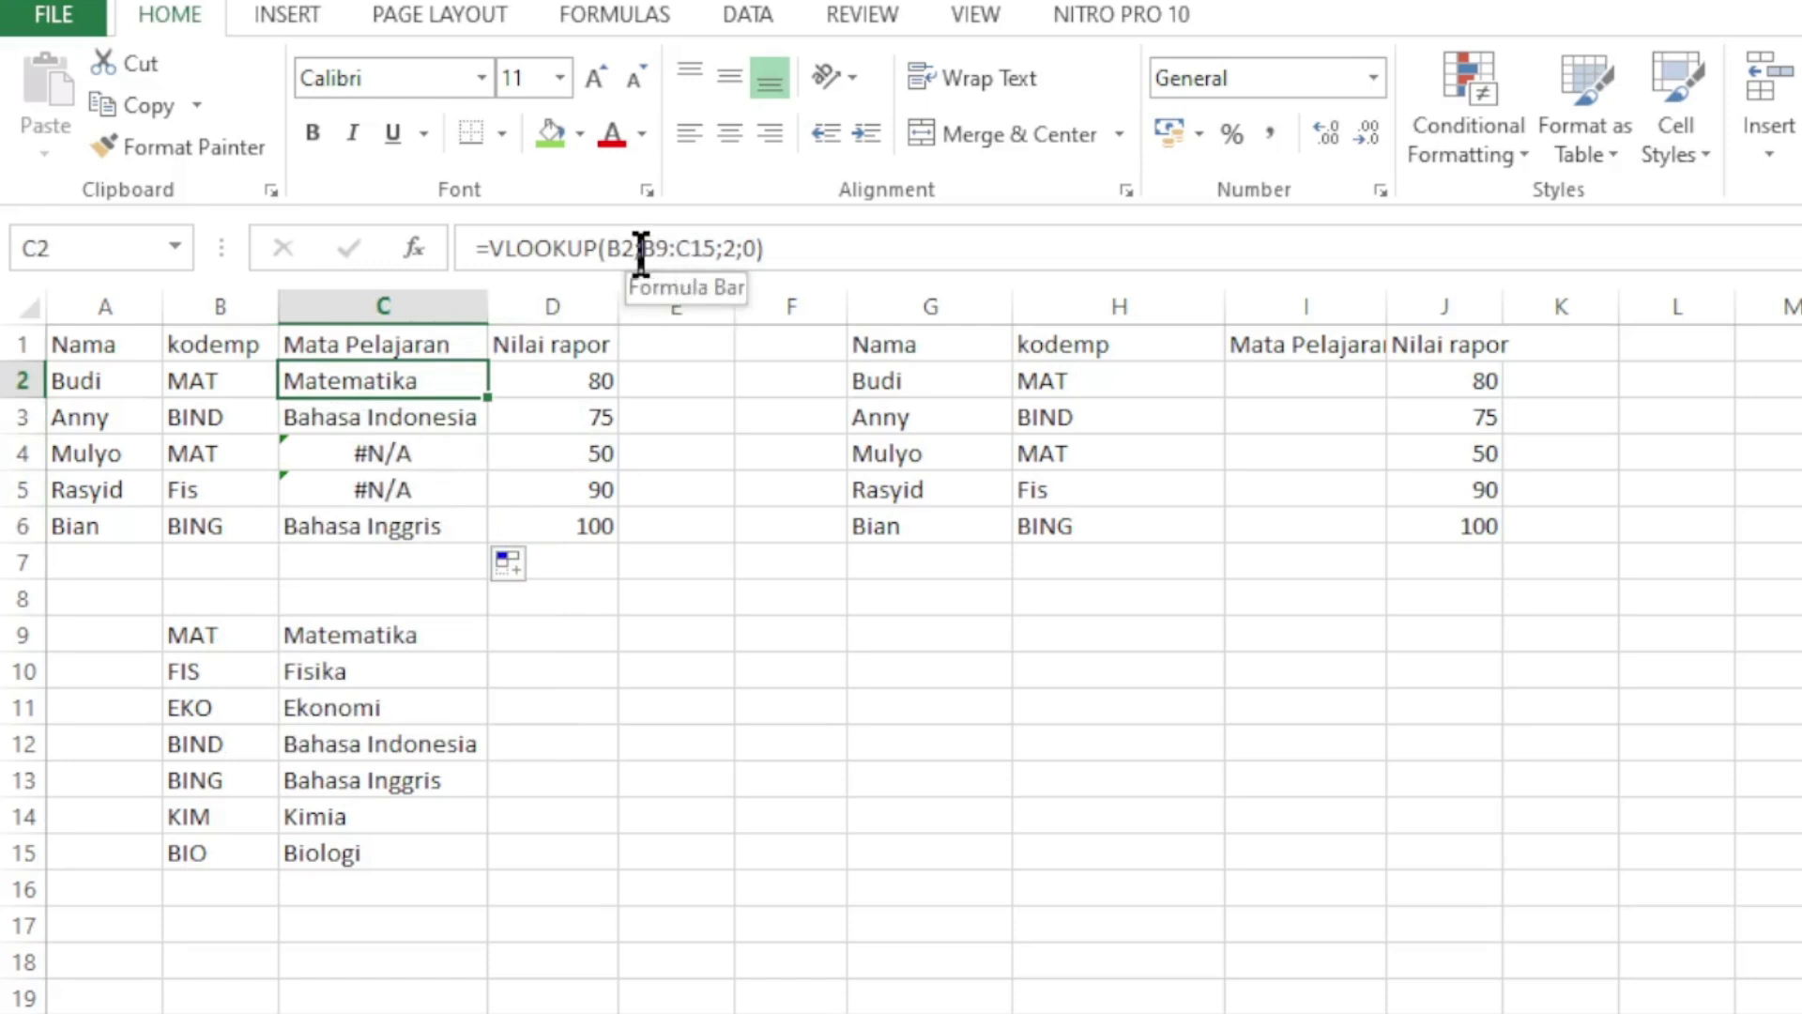
left_click_drag(641, 250, 718, 249)
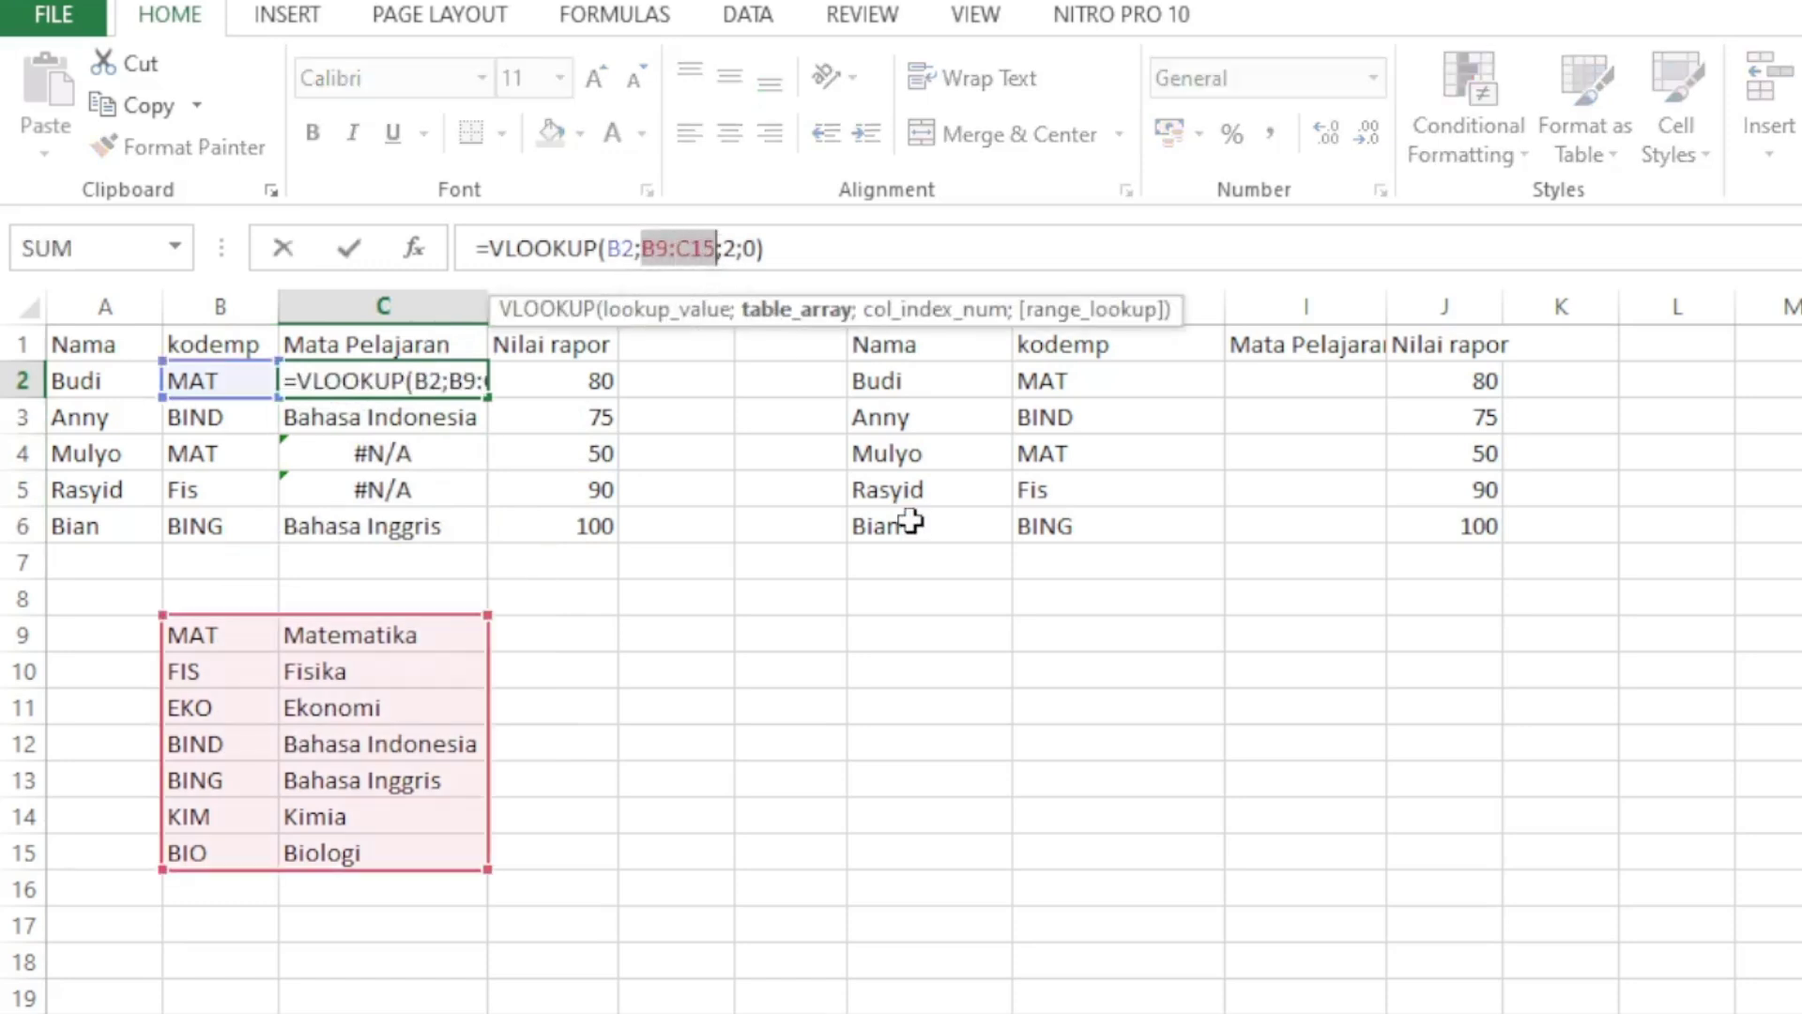
left_click(838, 668)
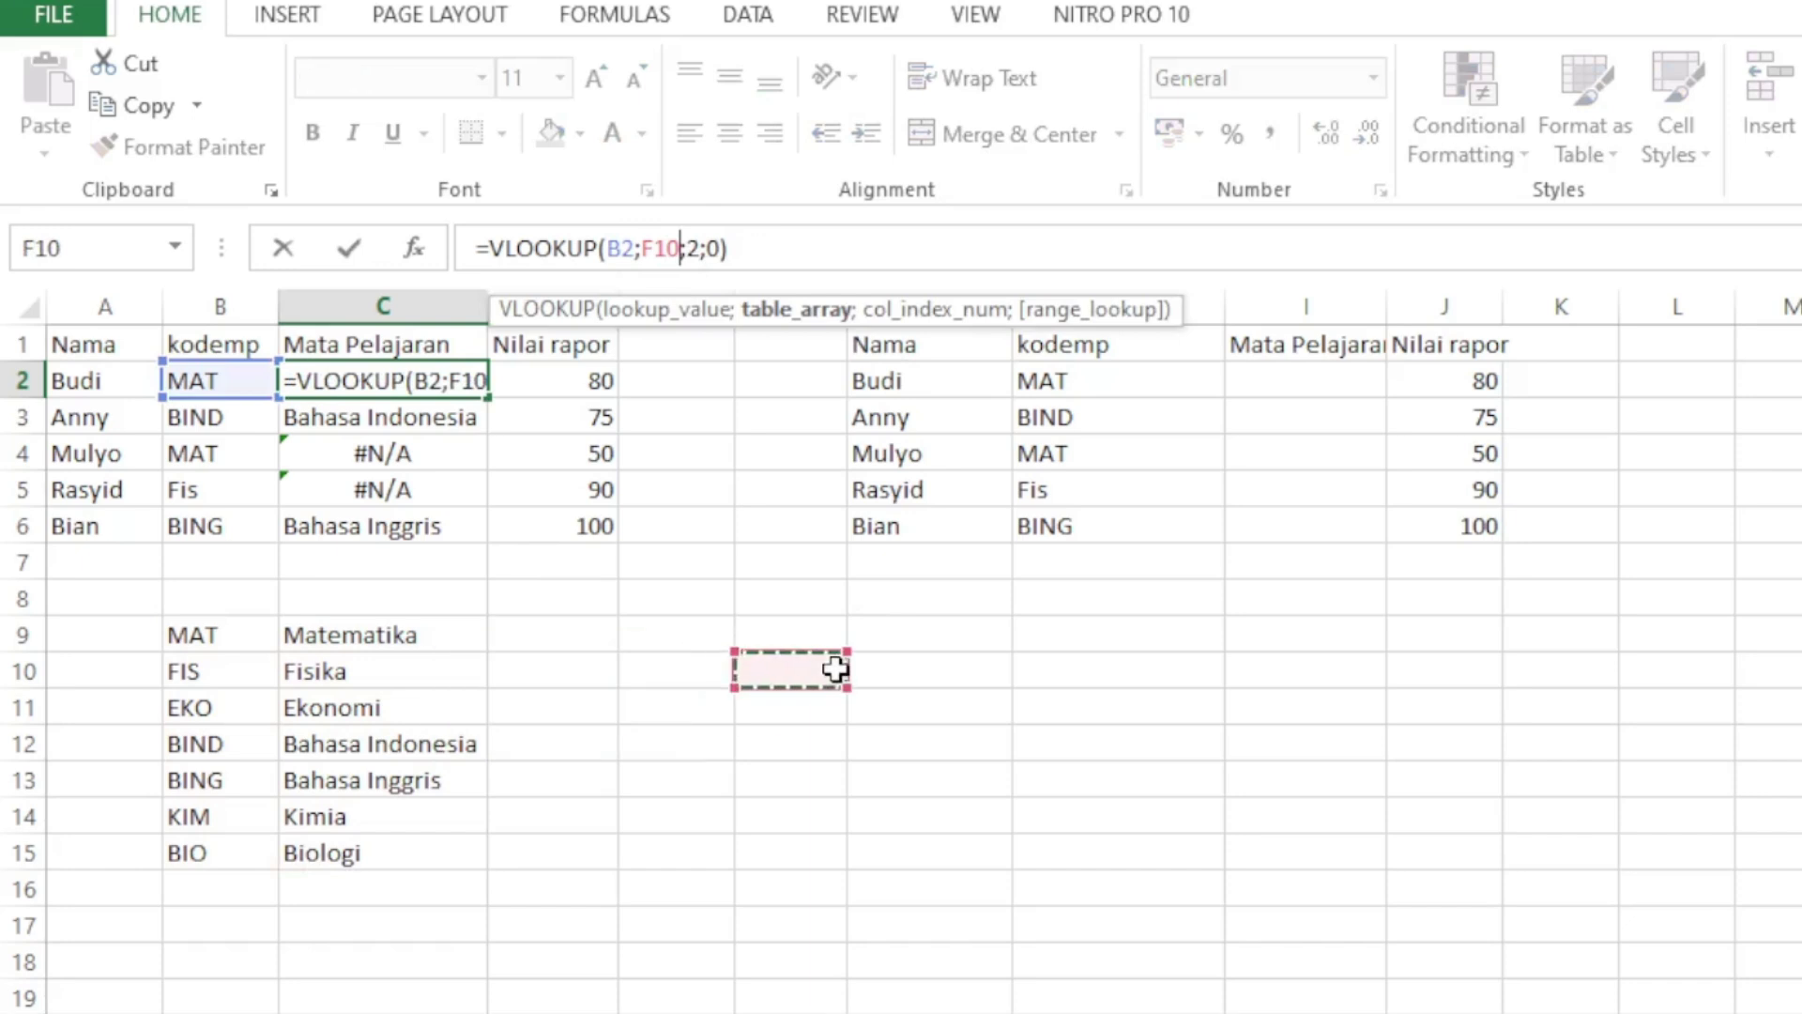
left_click(601, 848)
left_click(877, 840)
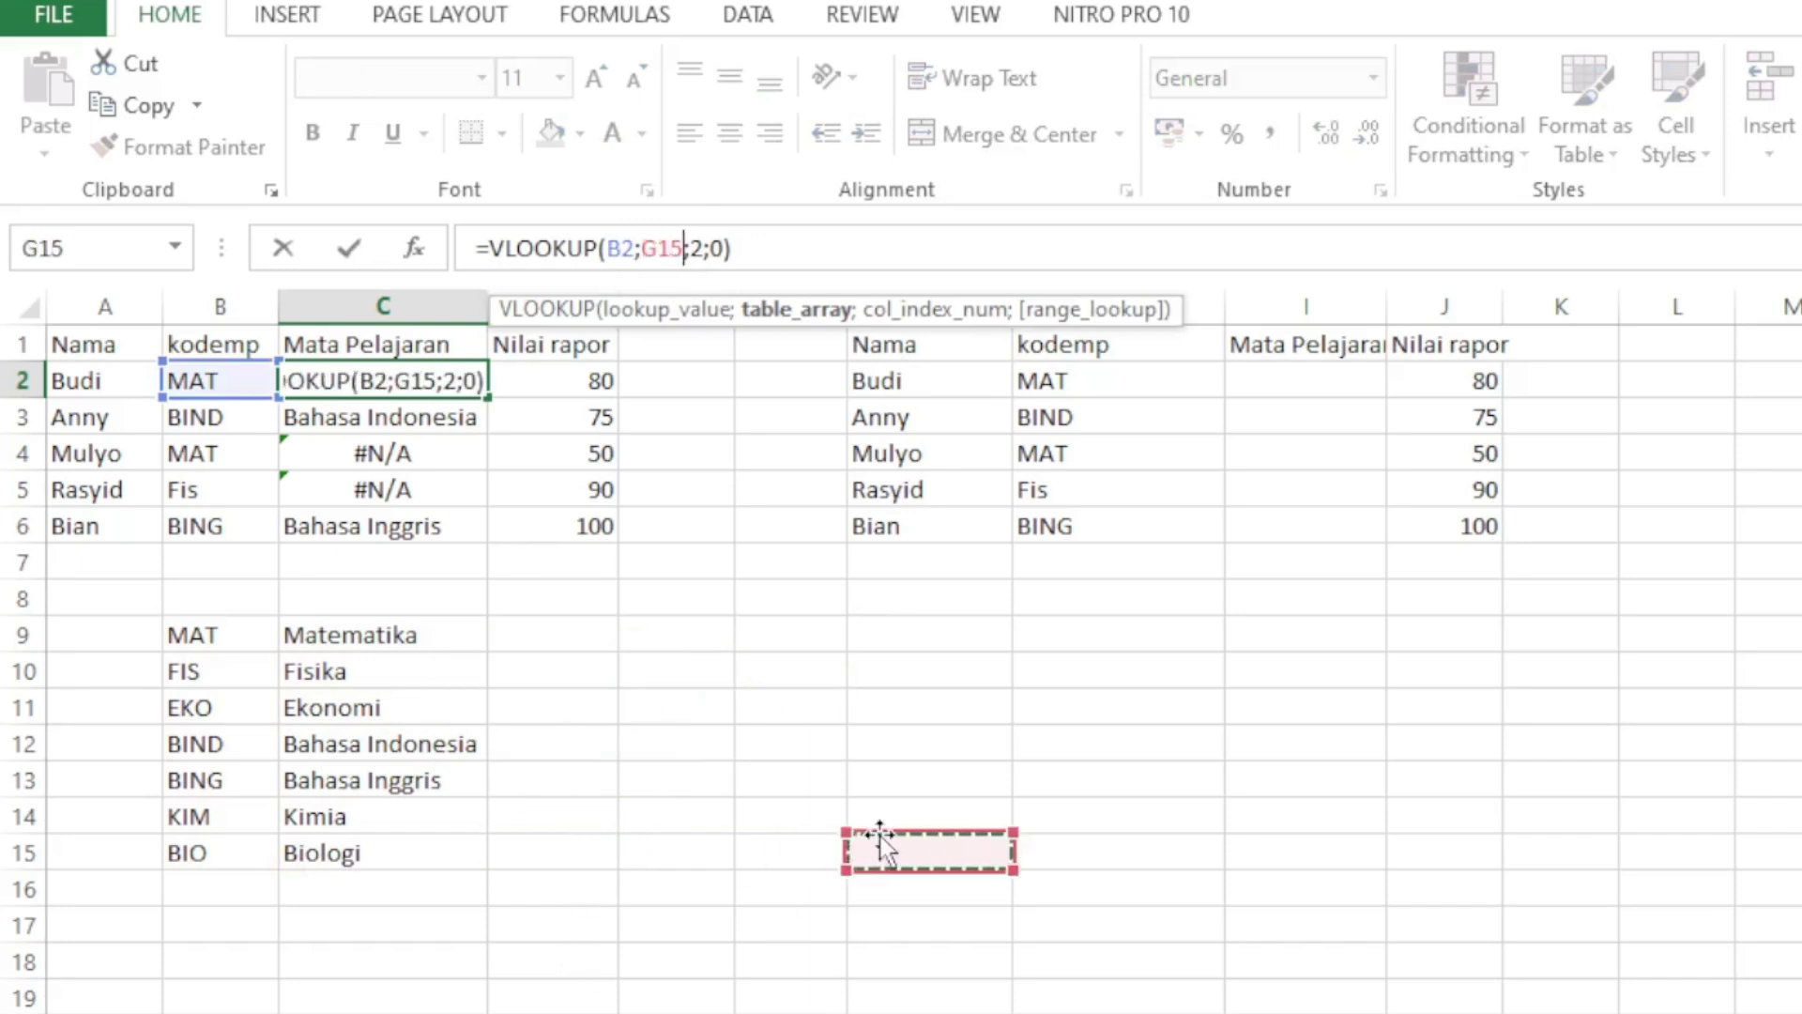
key("Return")
left_click(402, 383)
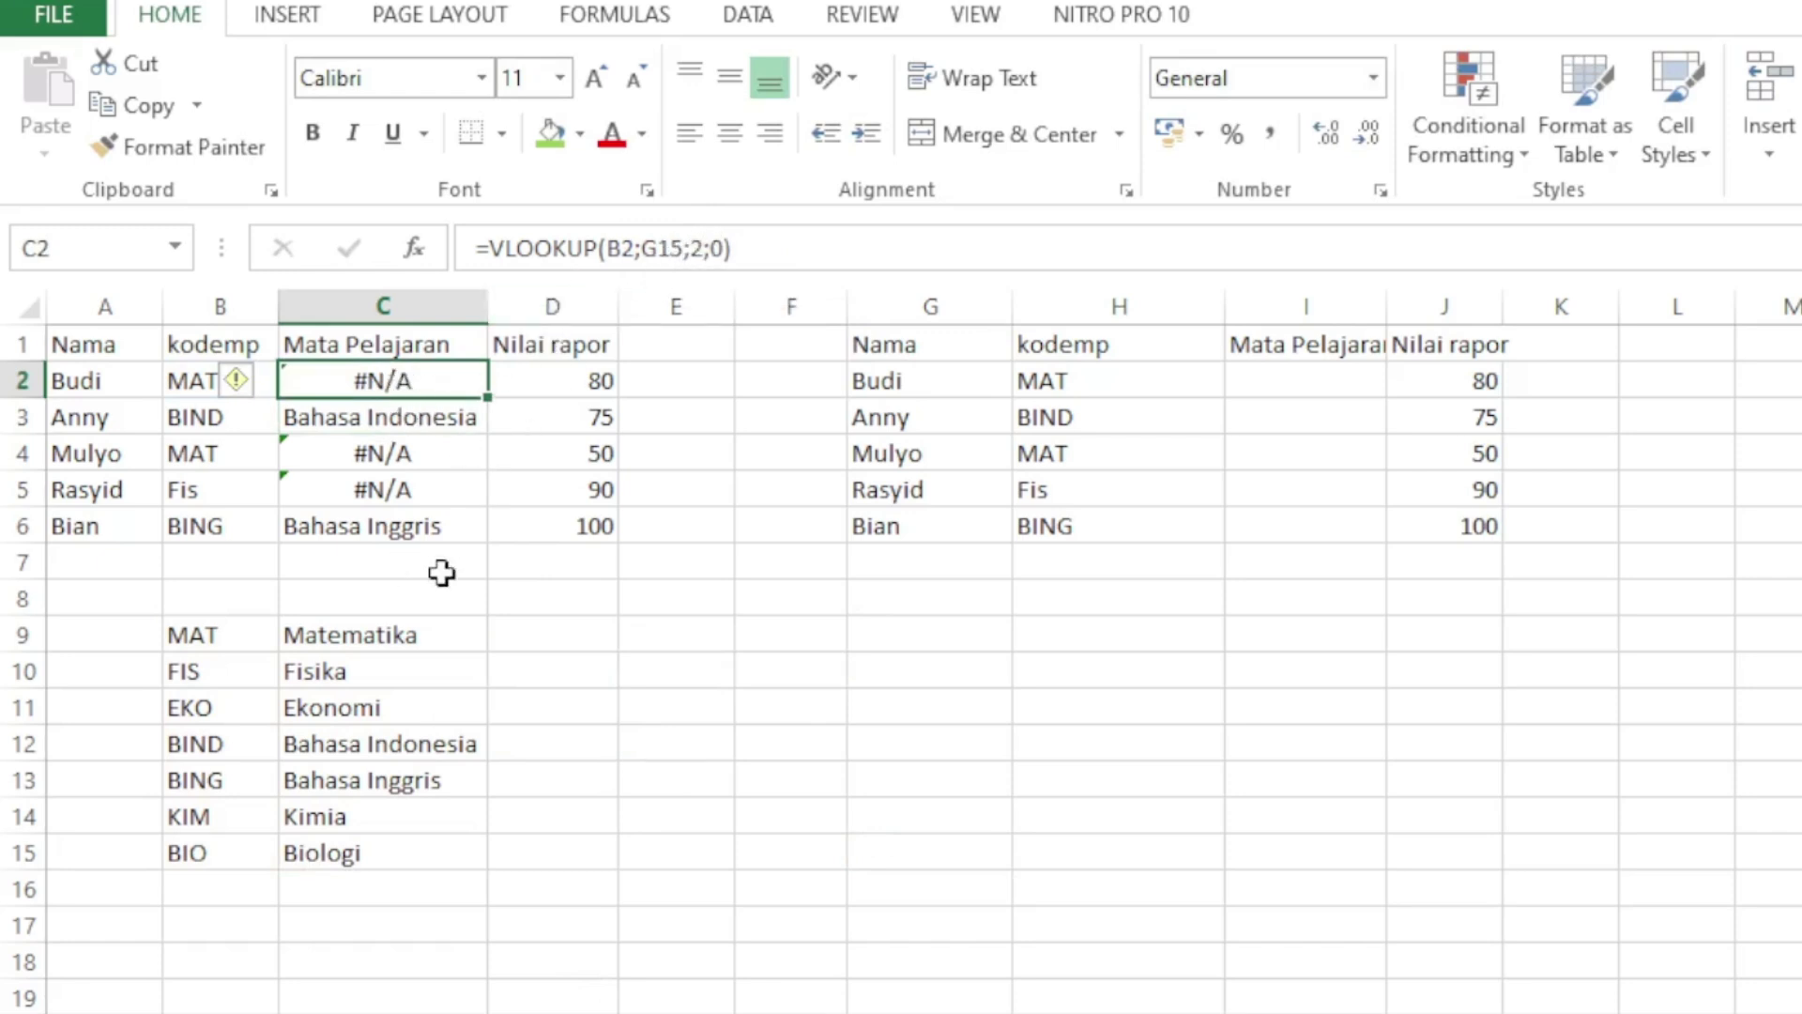
left_click(149, 1)
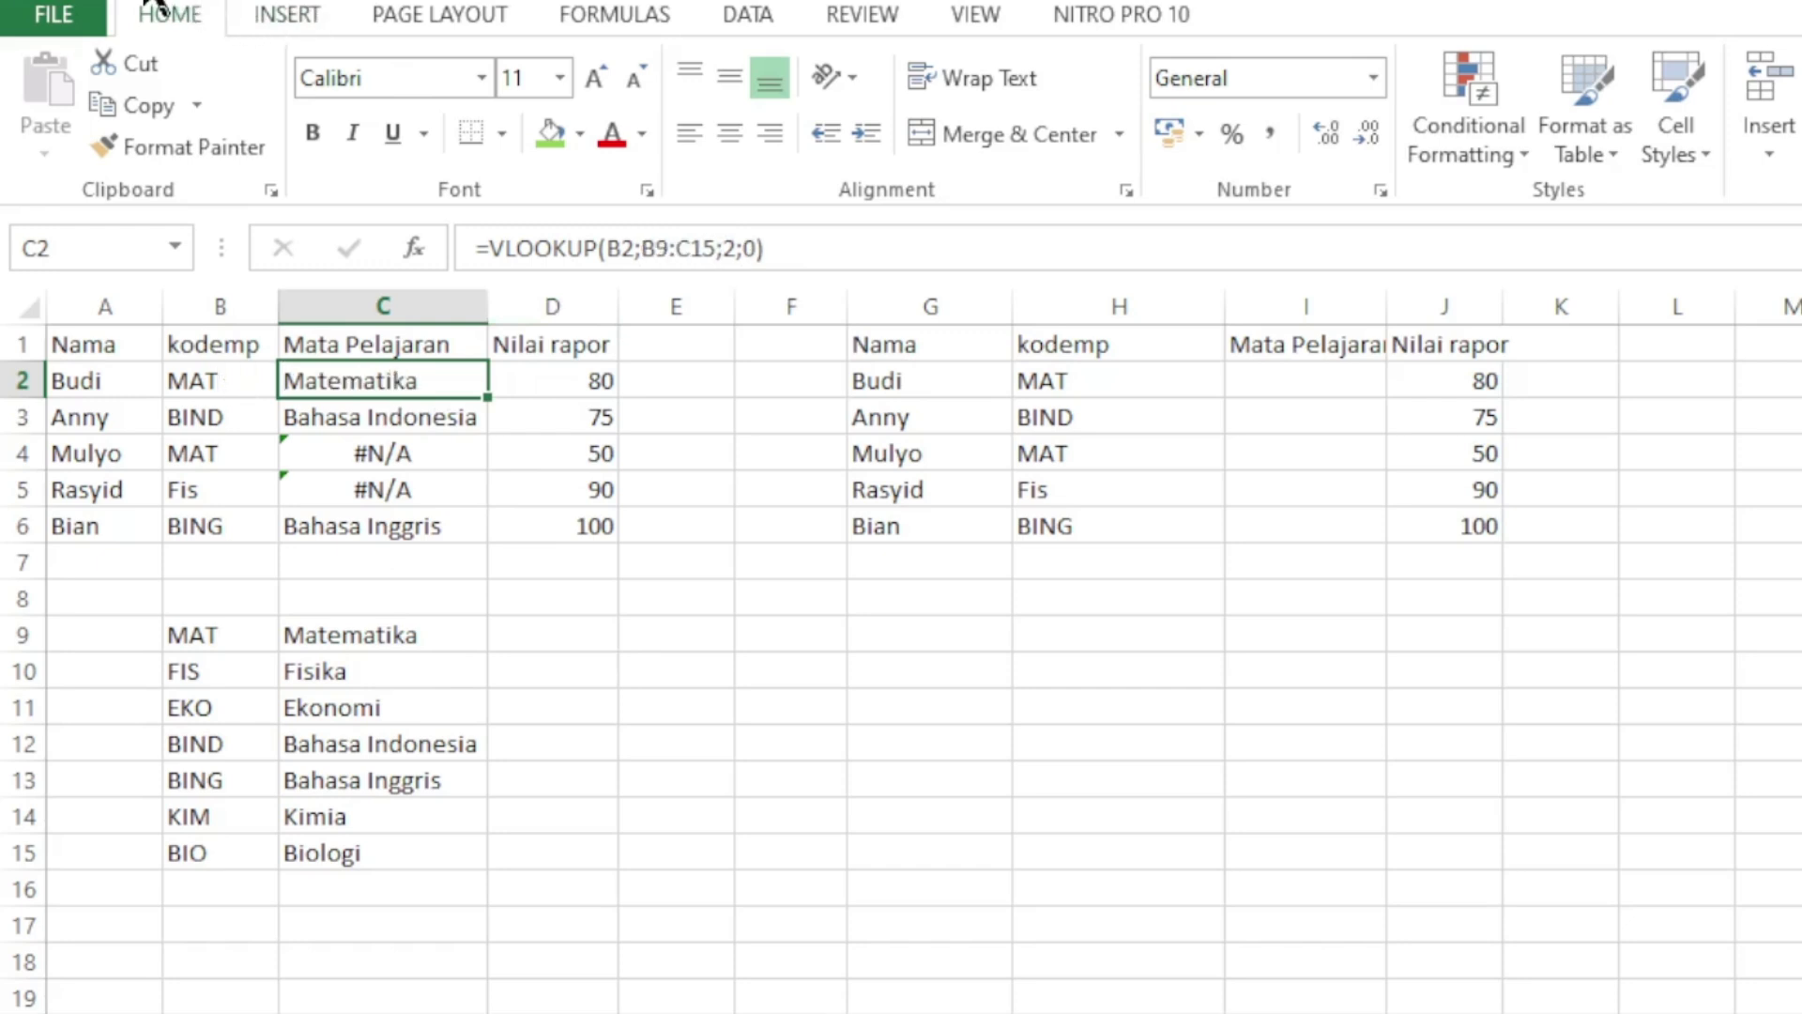
Inspect the table range in the C4 formula and compare it with the lookup table's first cell, B9.
left_click(689, 809)
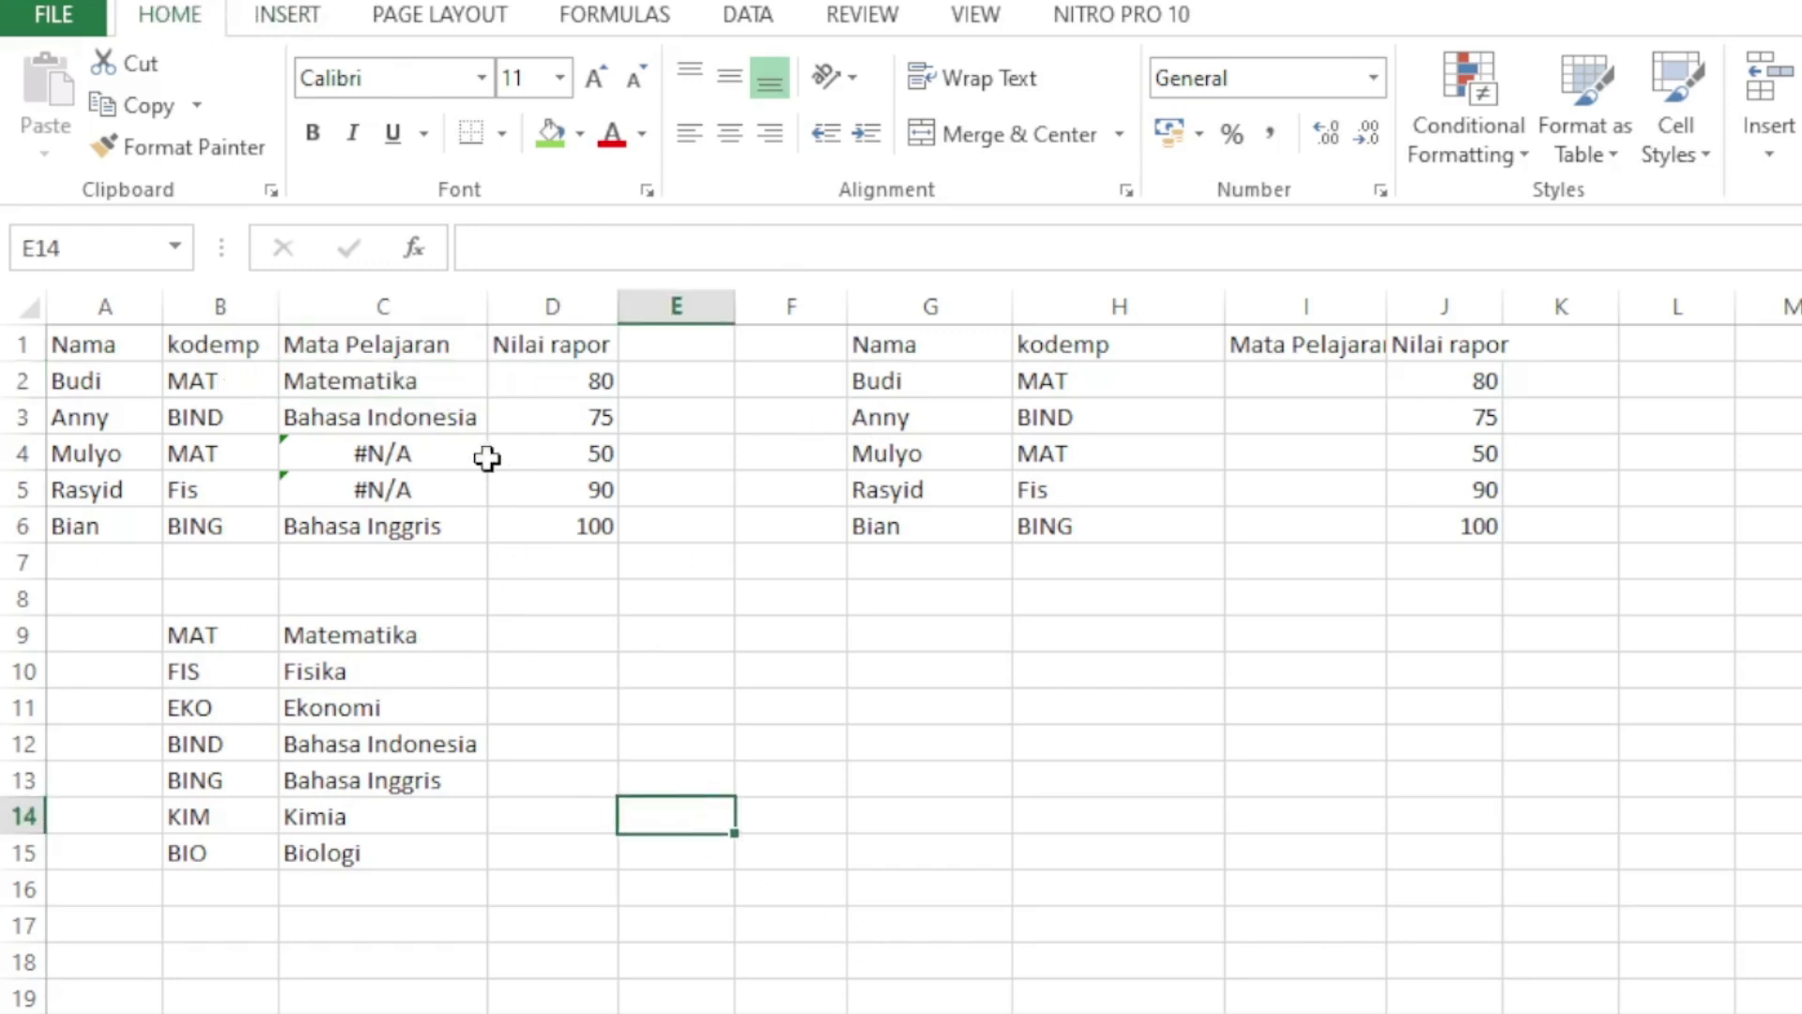
left_click(402, 455)
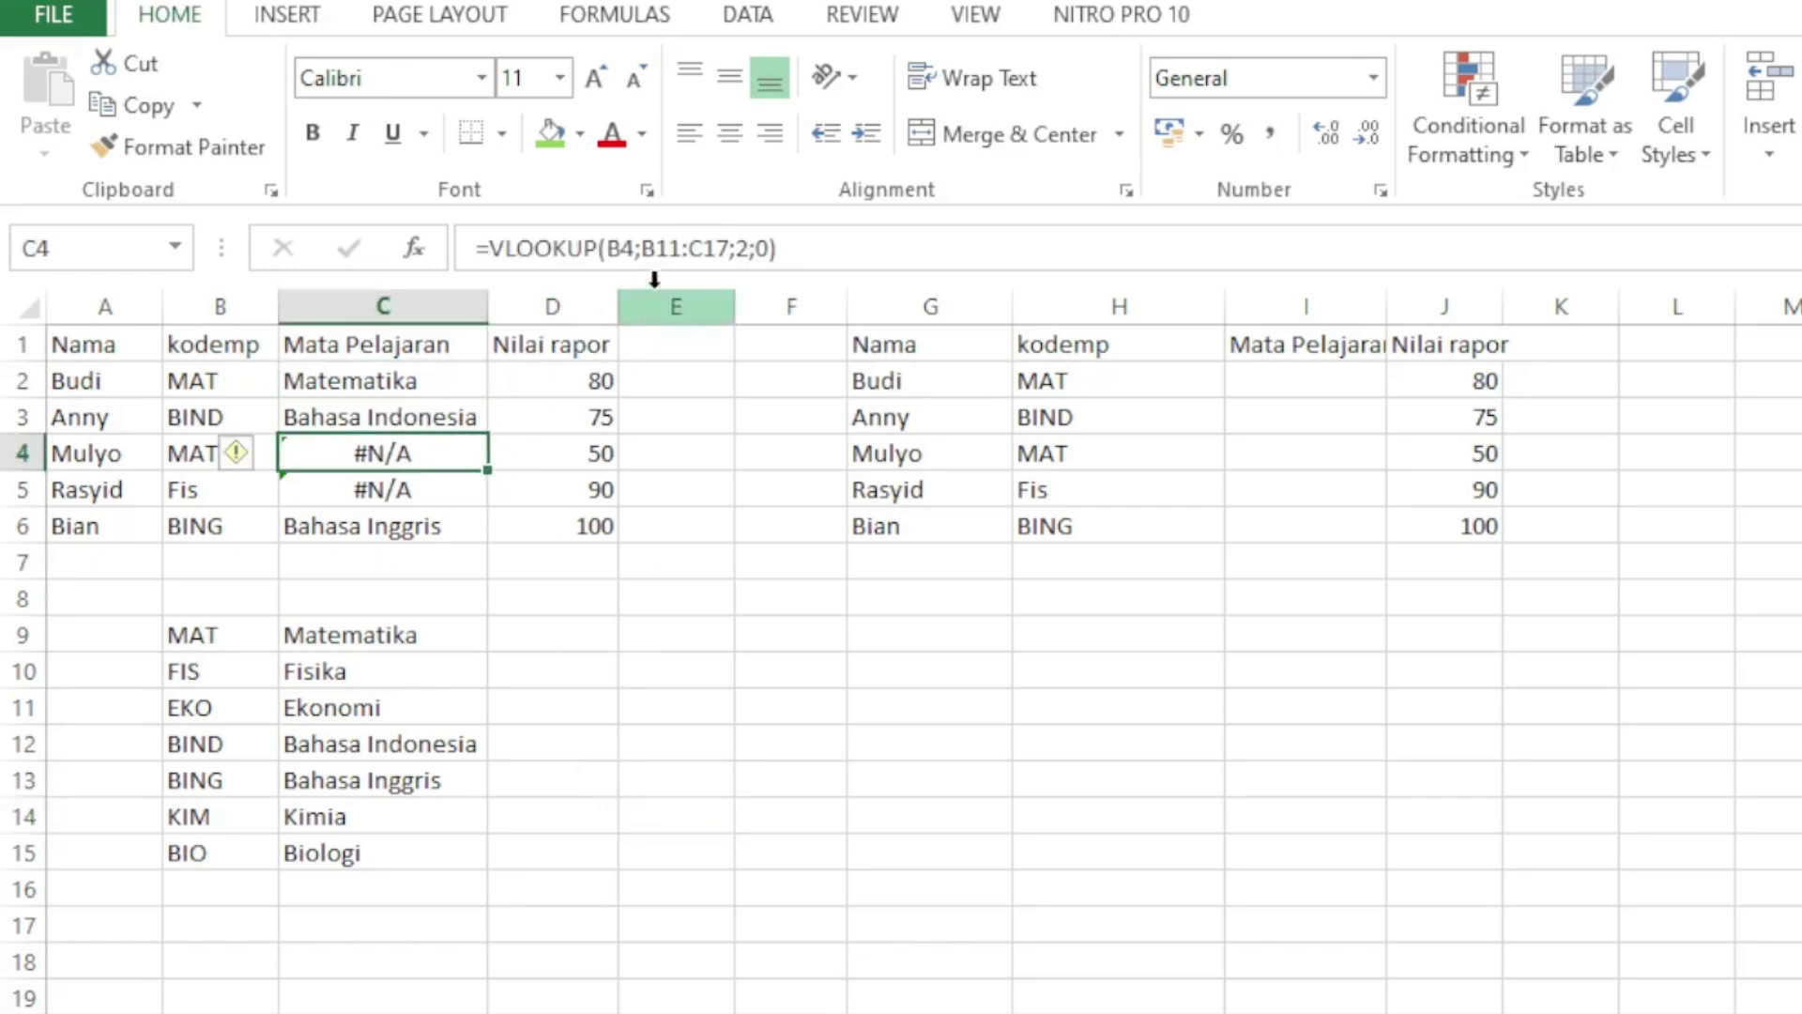
left_click(205, 631)
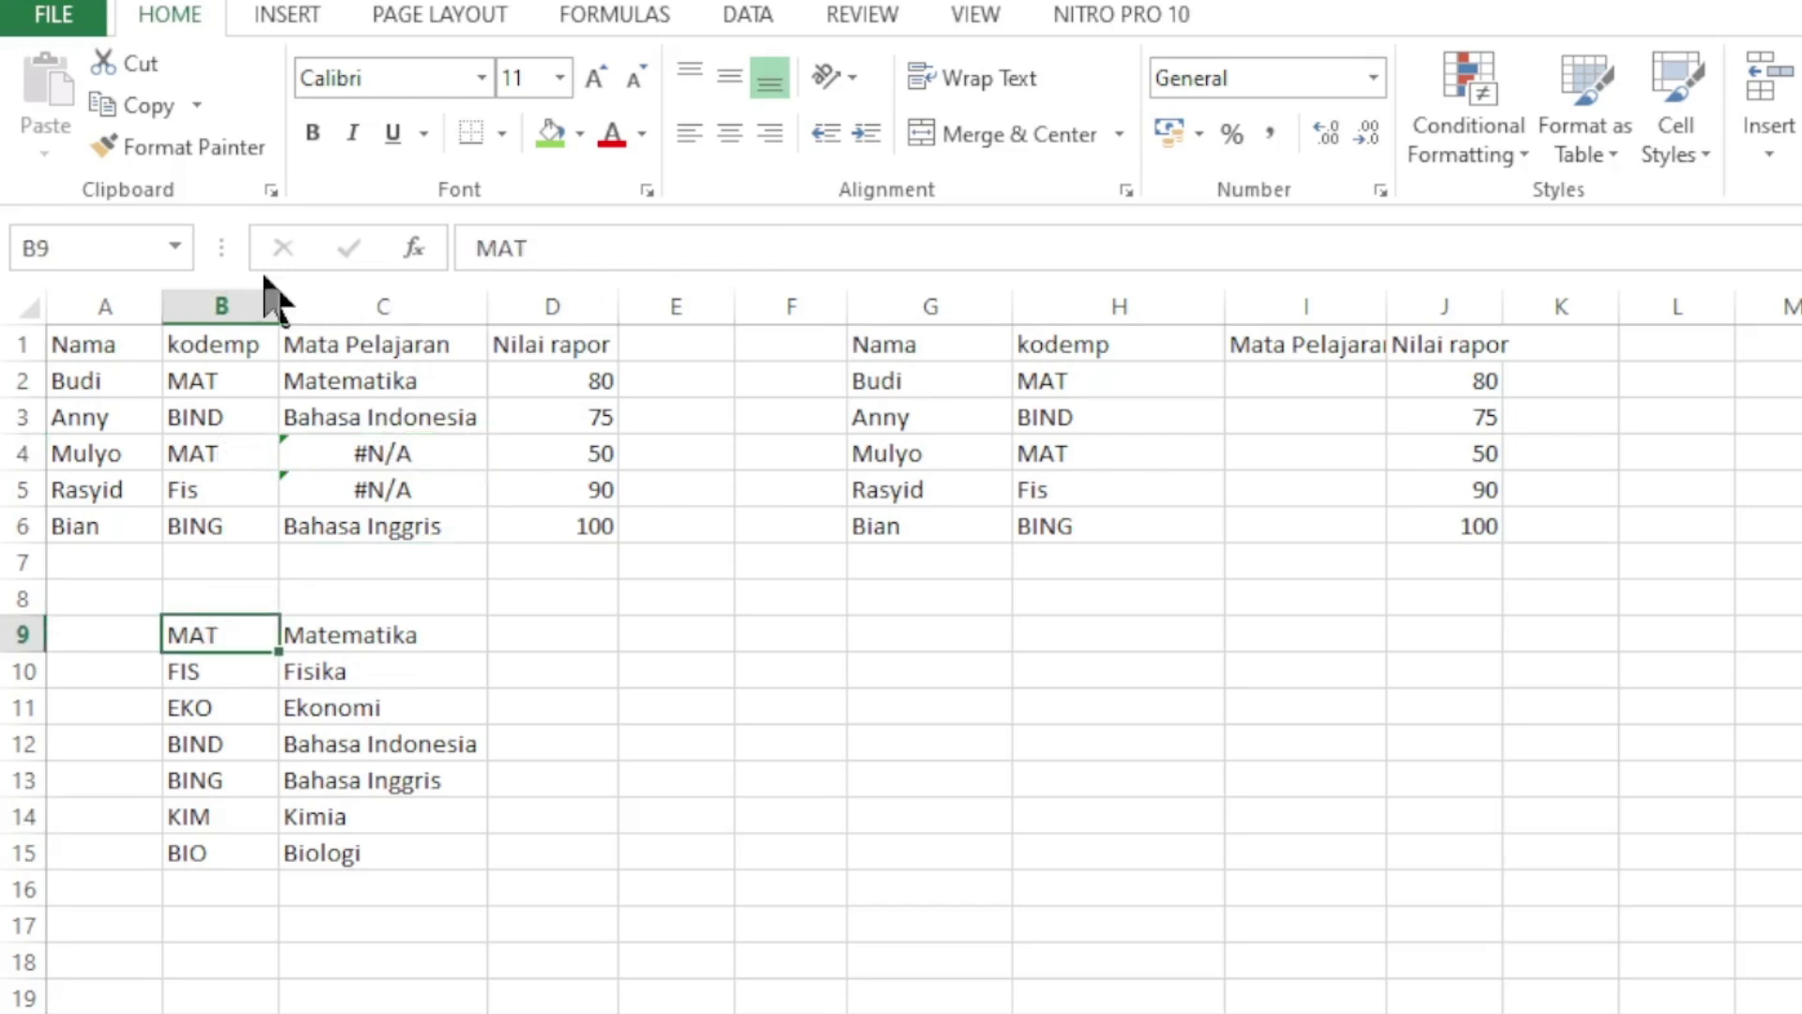
left_click(412, 456)
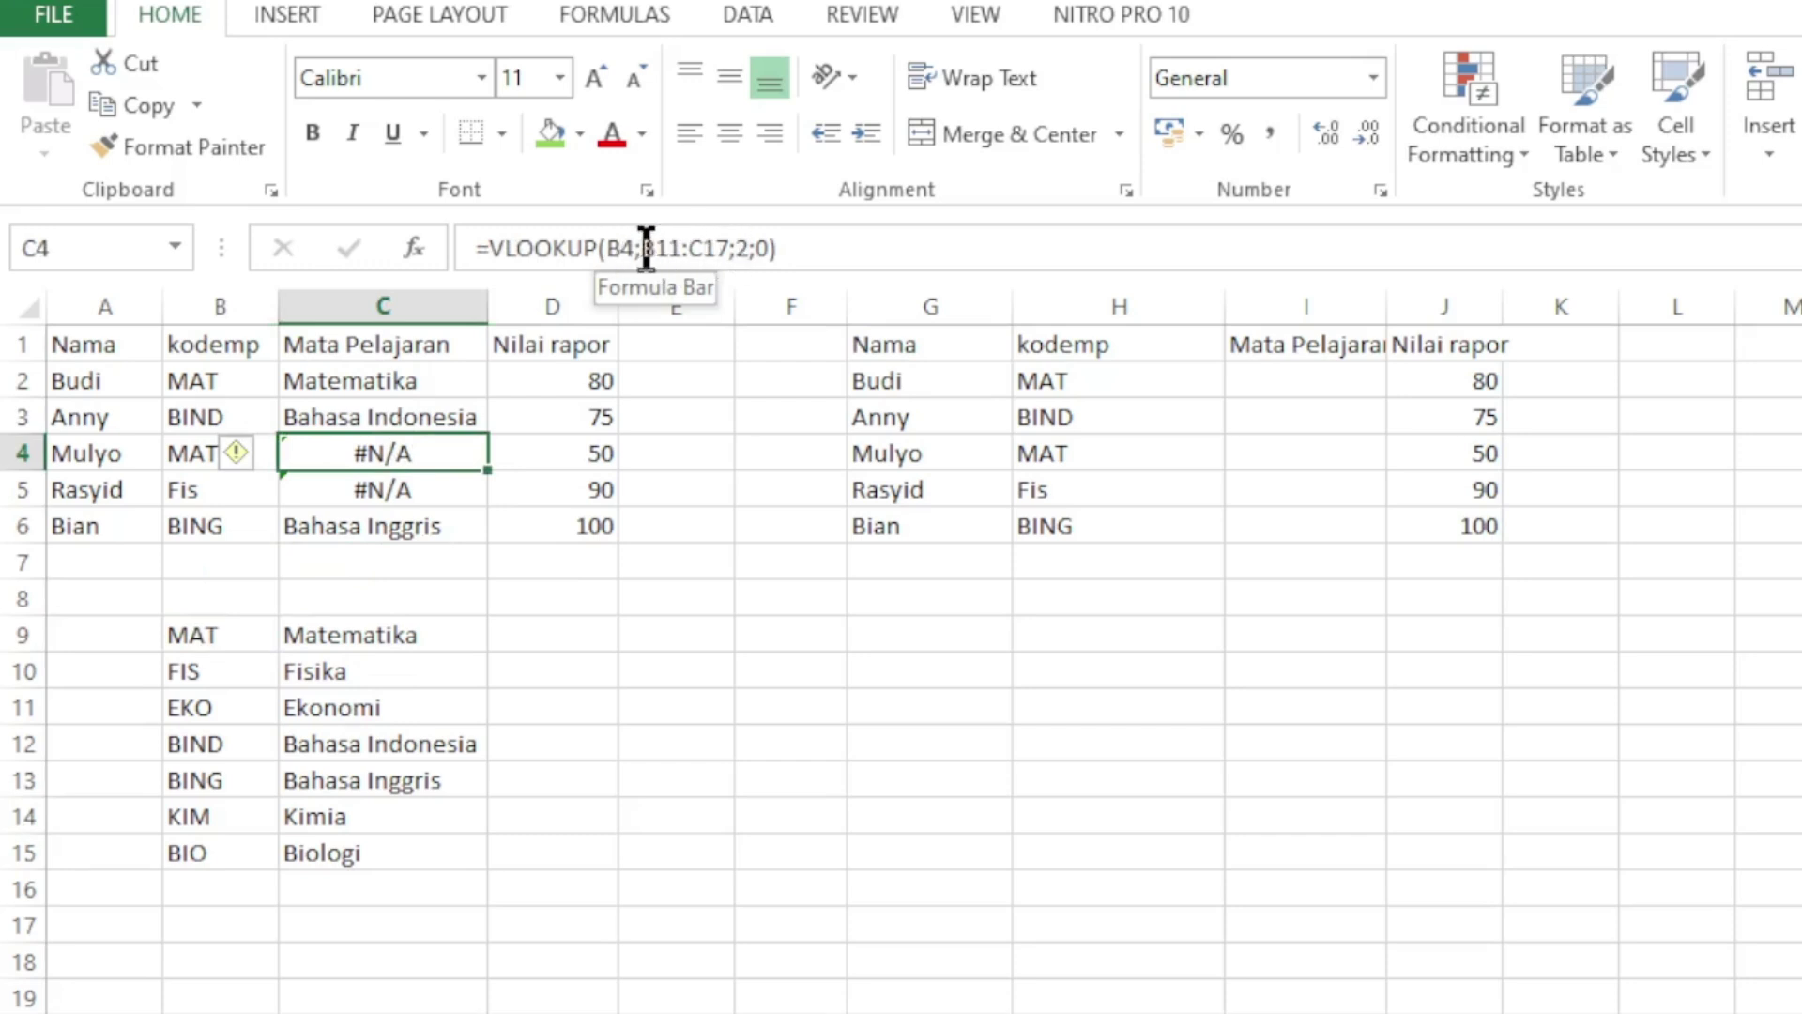
Clear the filled-down VLOOKUP formulas from C3:C6.
left_click(406, 378)
left_click_drag(392, 416, 399, 540)
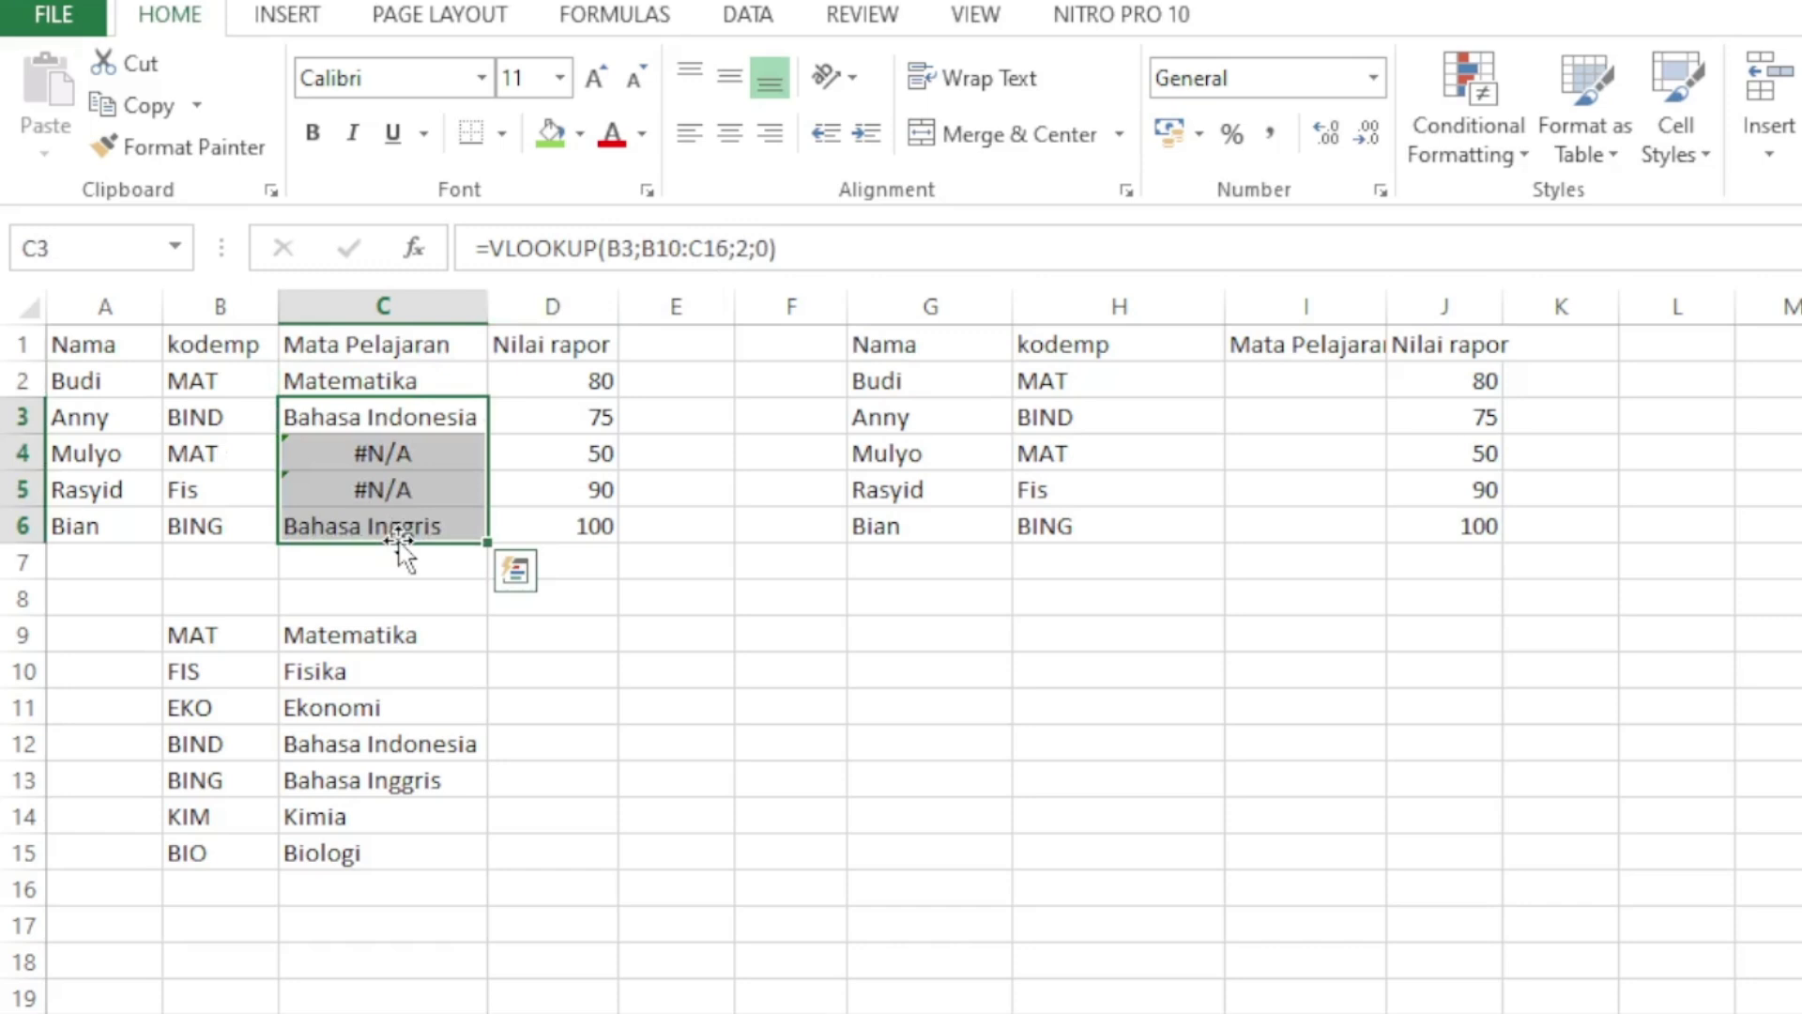
key("Delete")
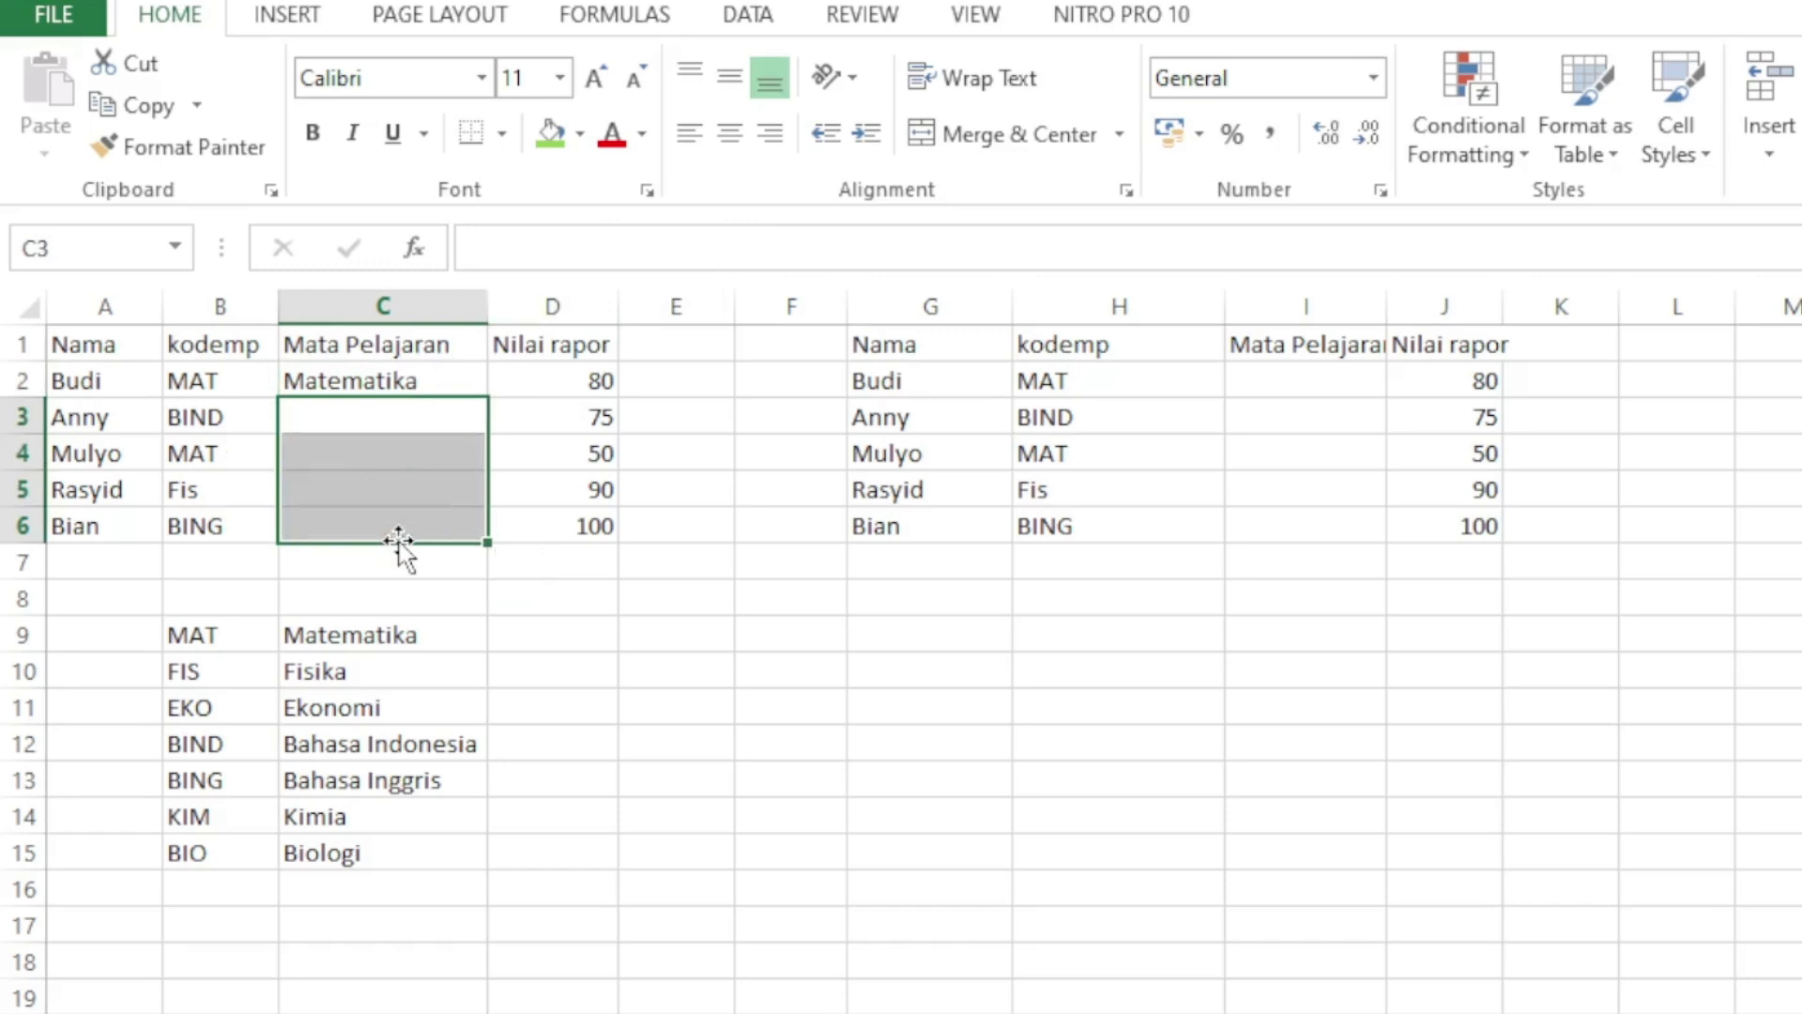
Make the table range in C2's VLOOKUP absolute as $B$9:$C$15 and fill the formula down through C6.
left_click(378, 380)
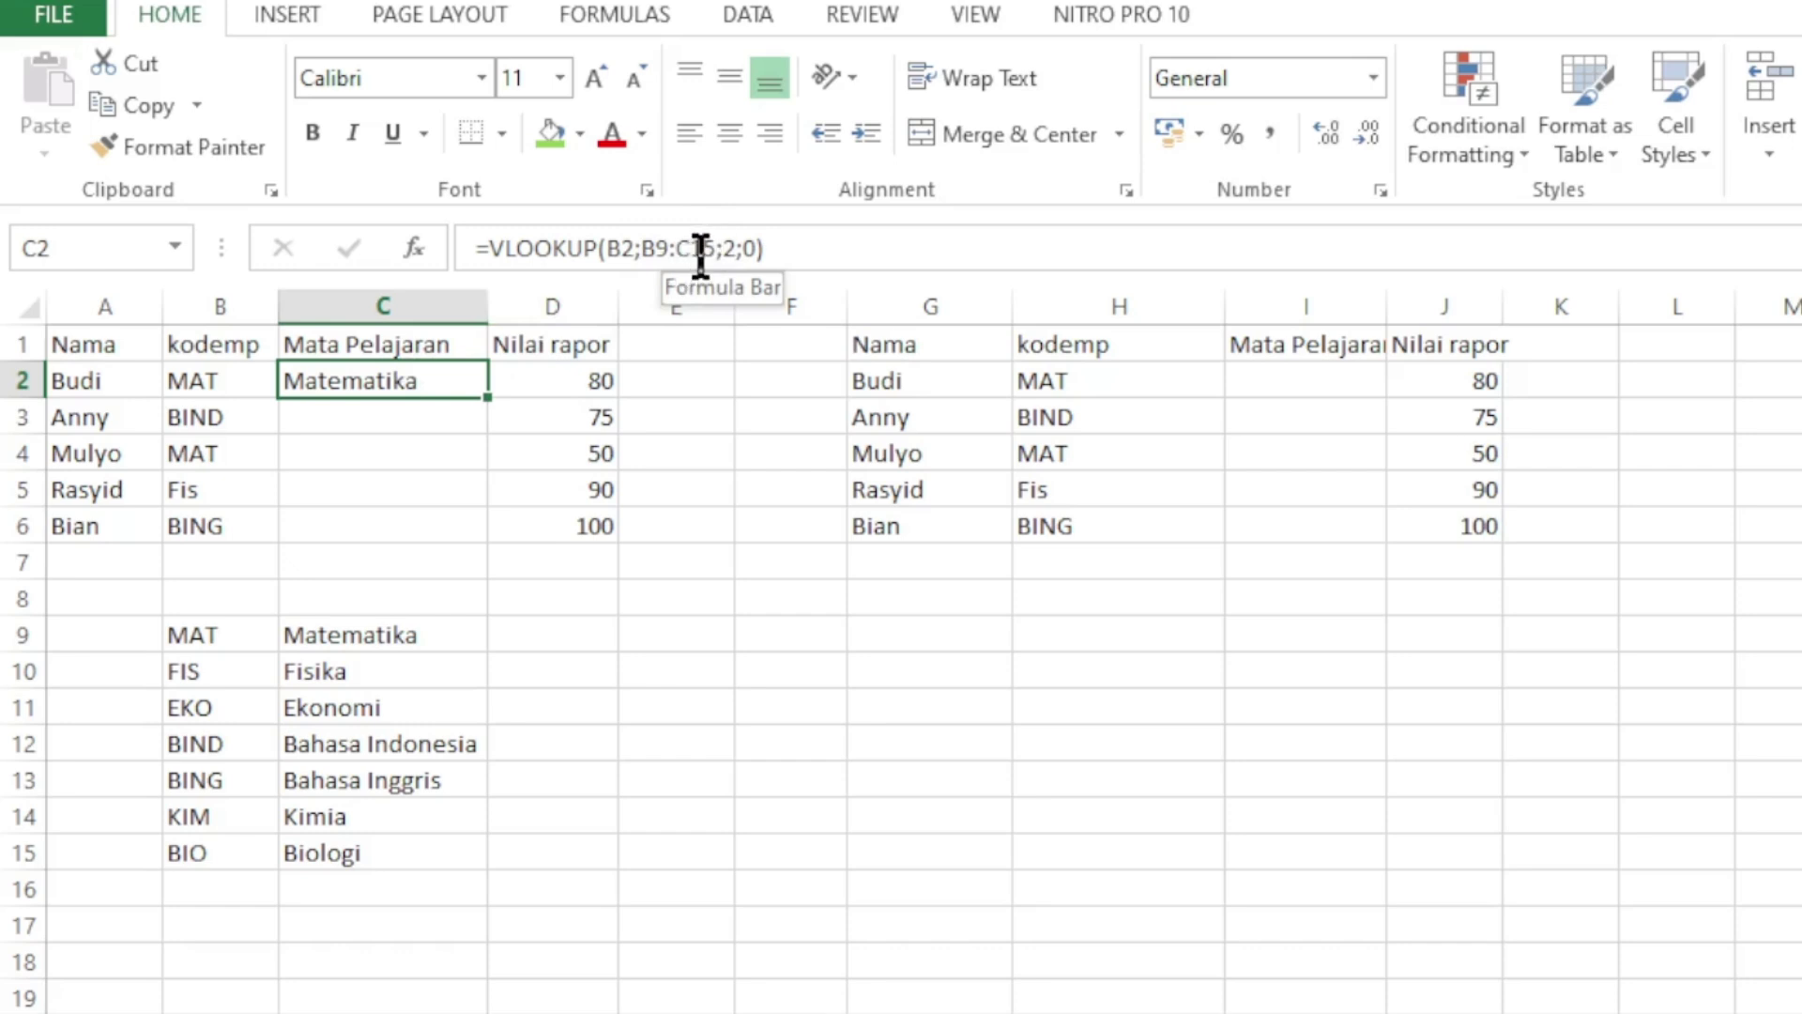
left_click(643, 249)
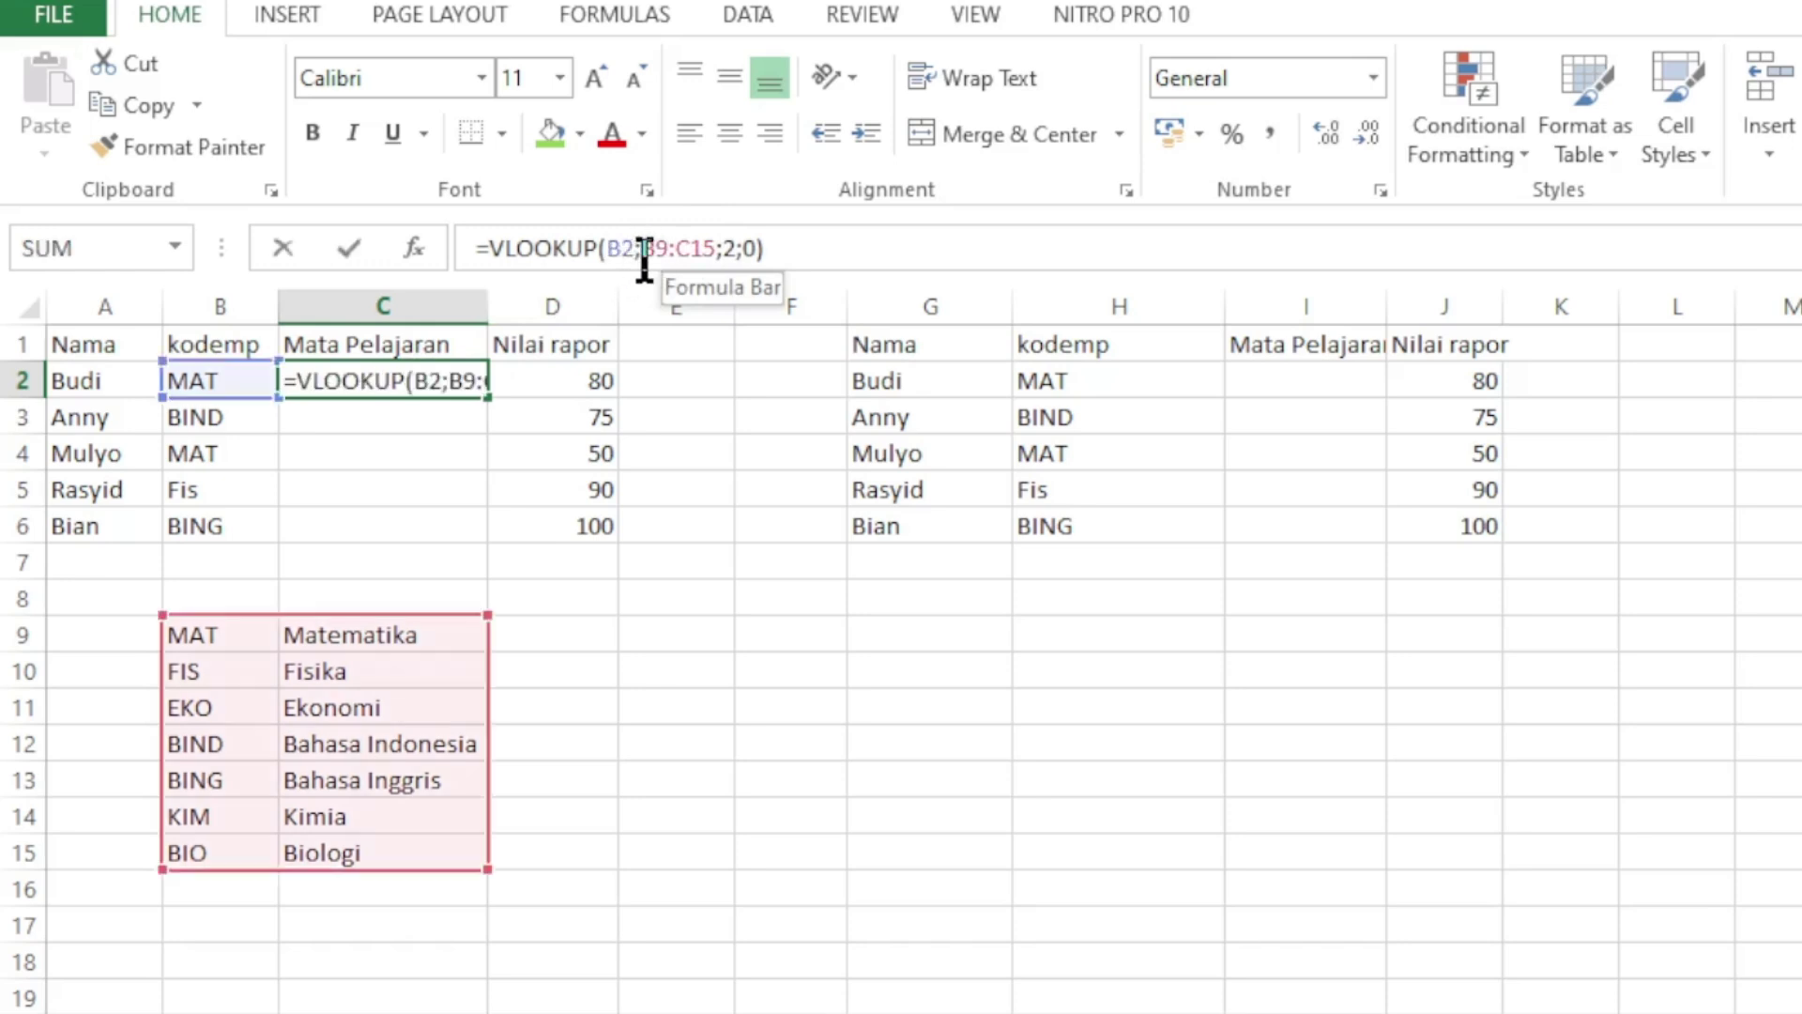
type("$")
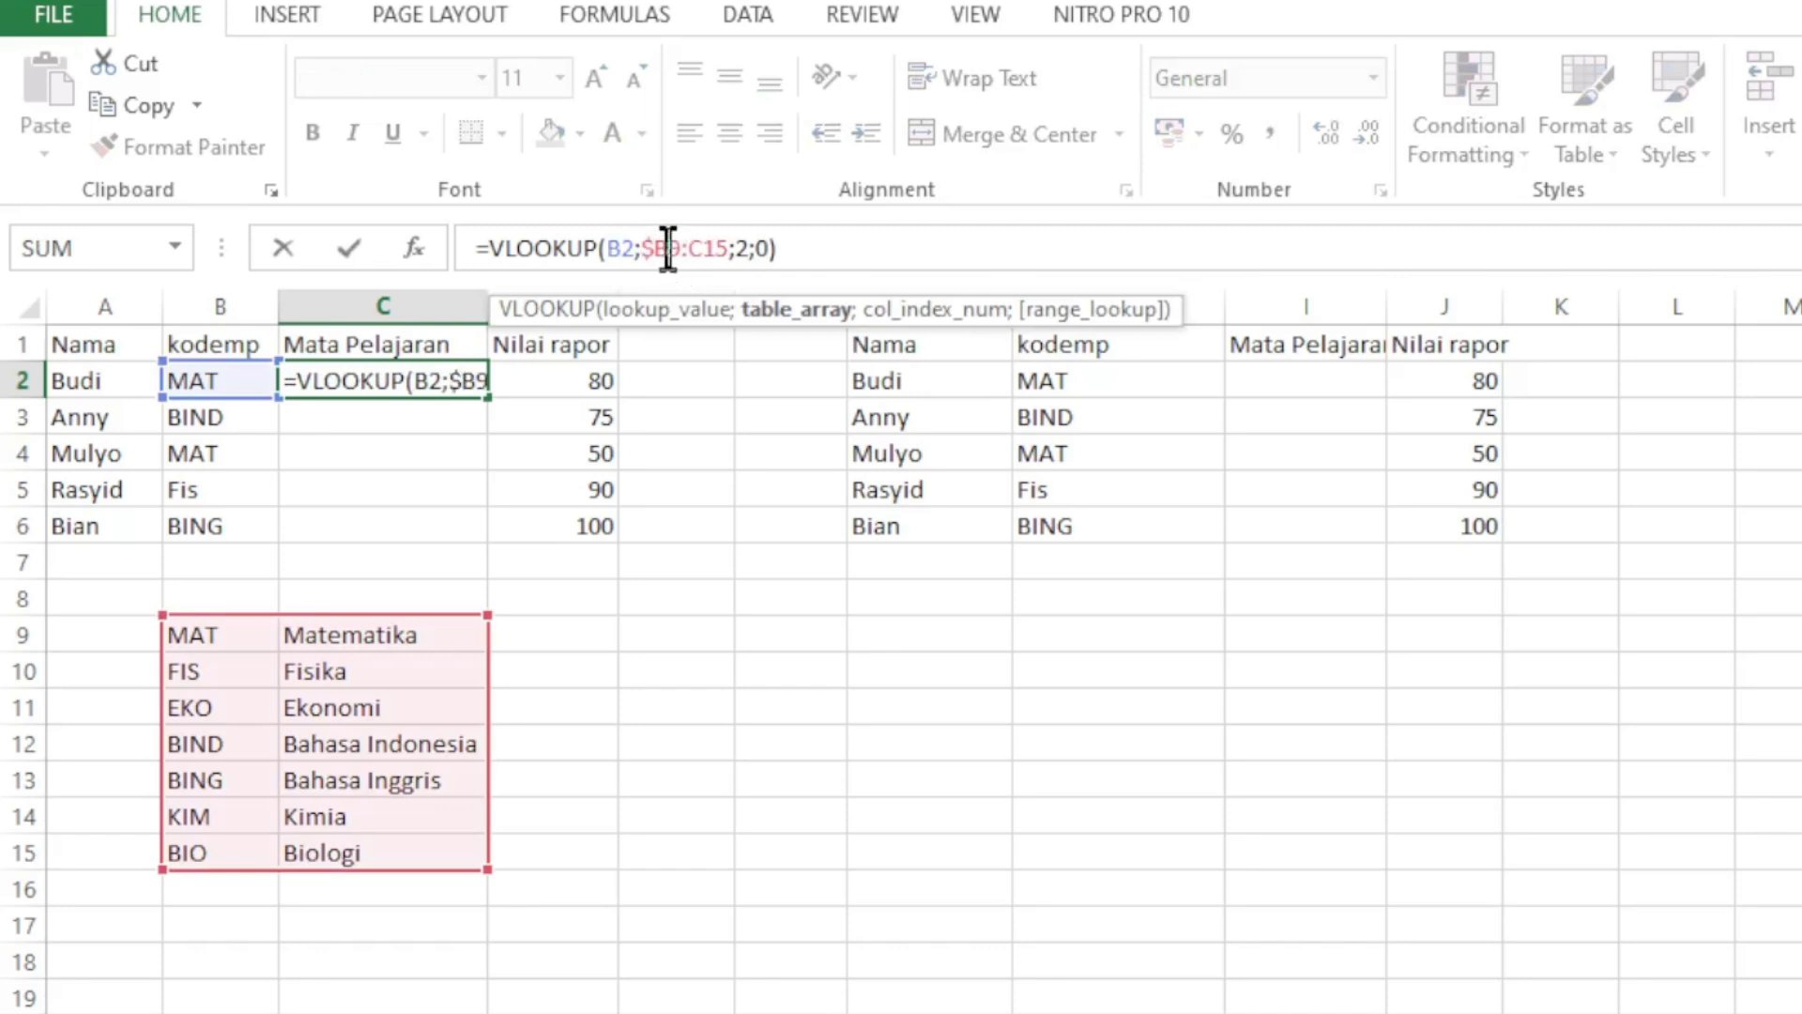
left_click(667, 249)
type("$")
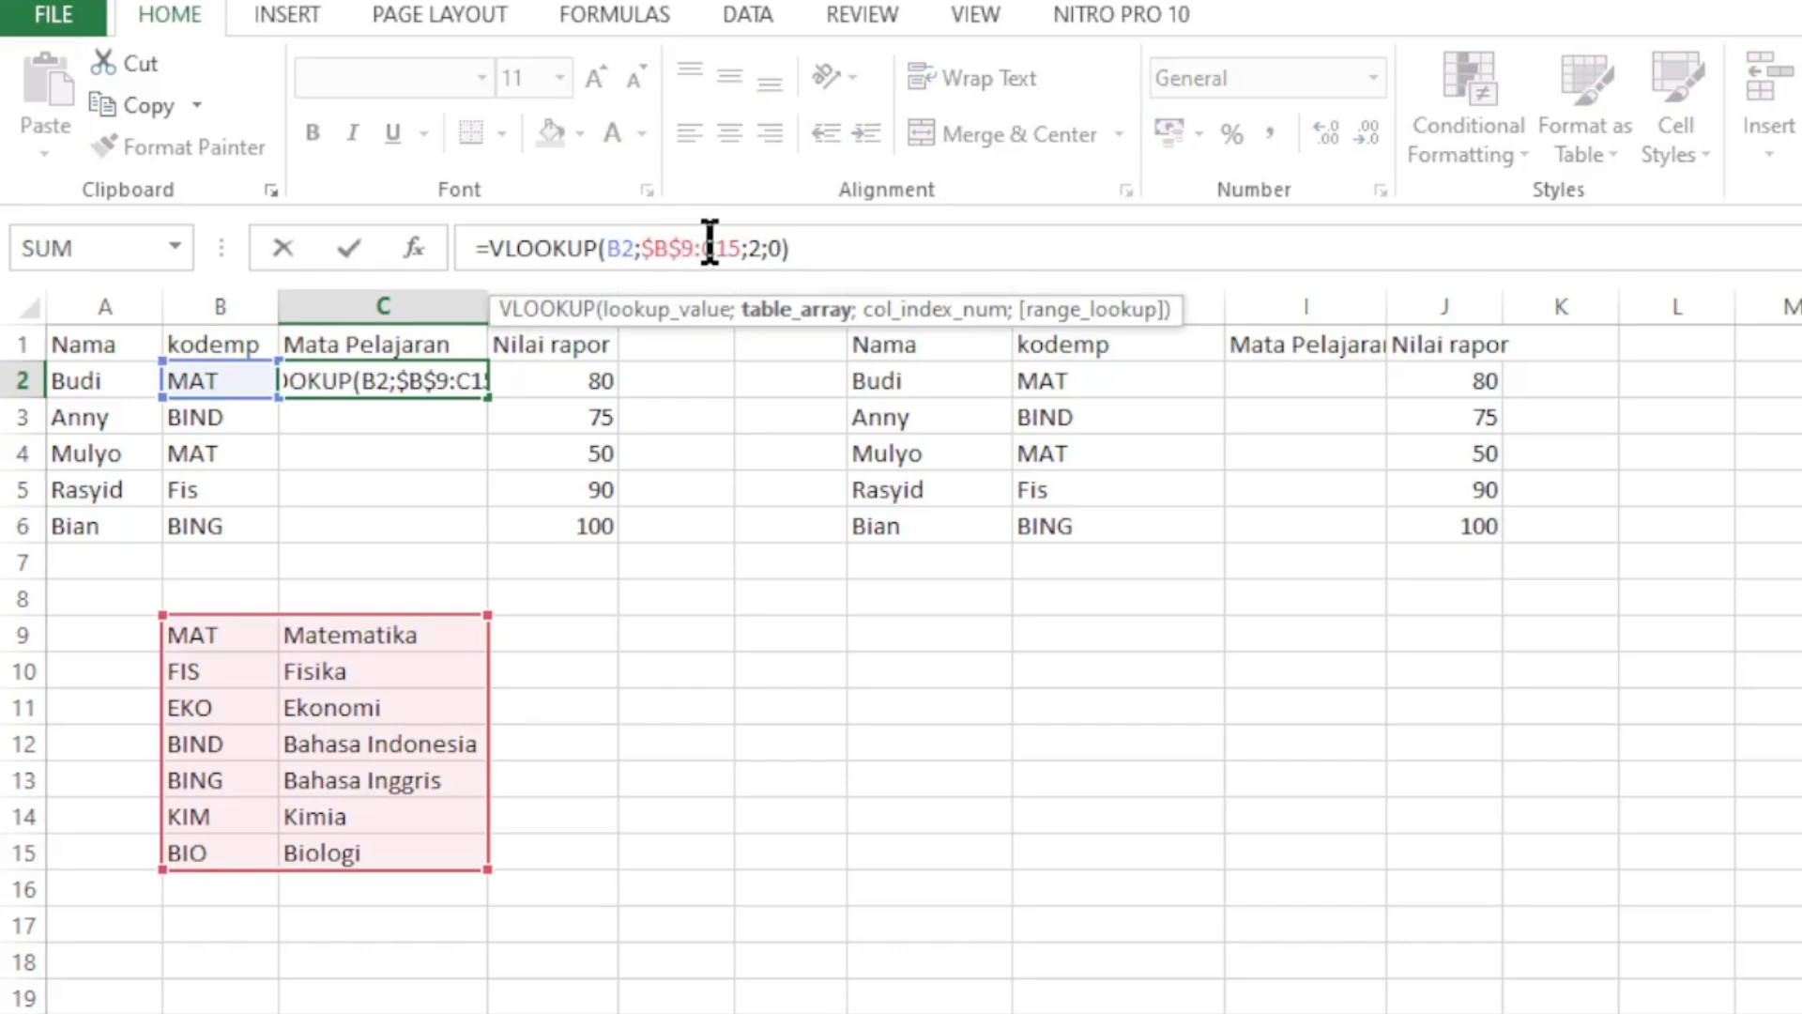
left_click(702, 248)
type("$")
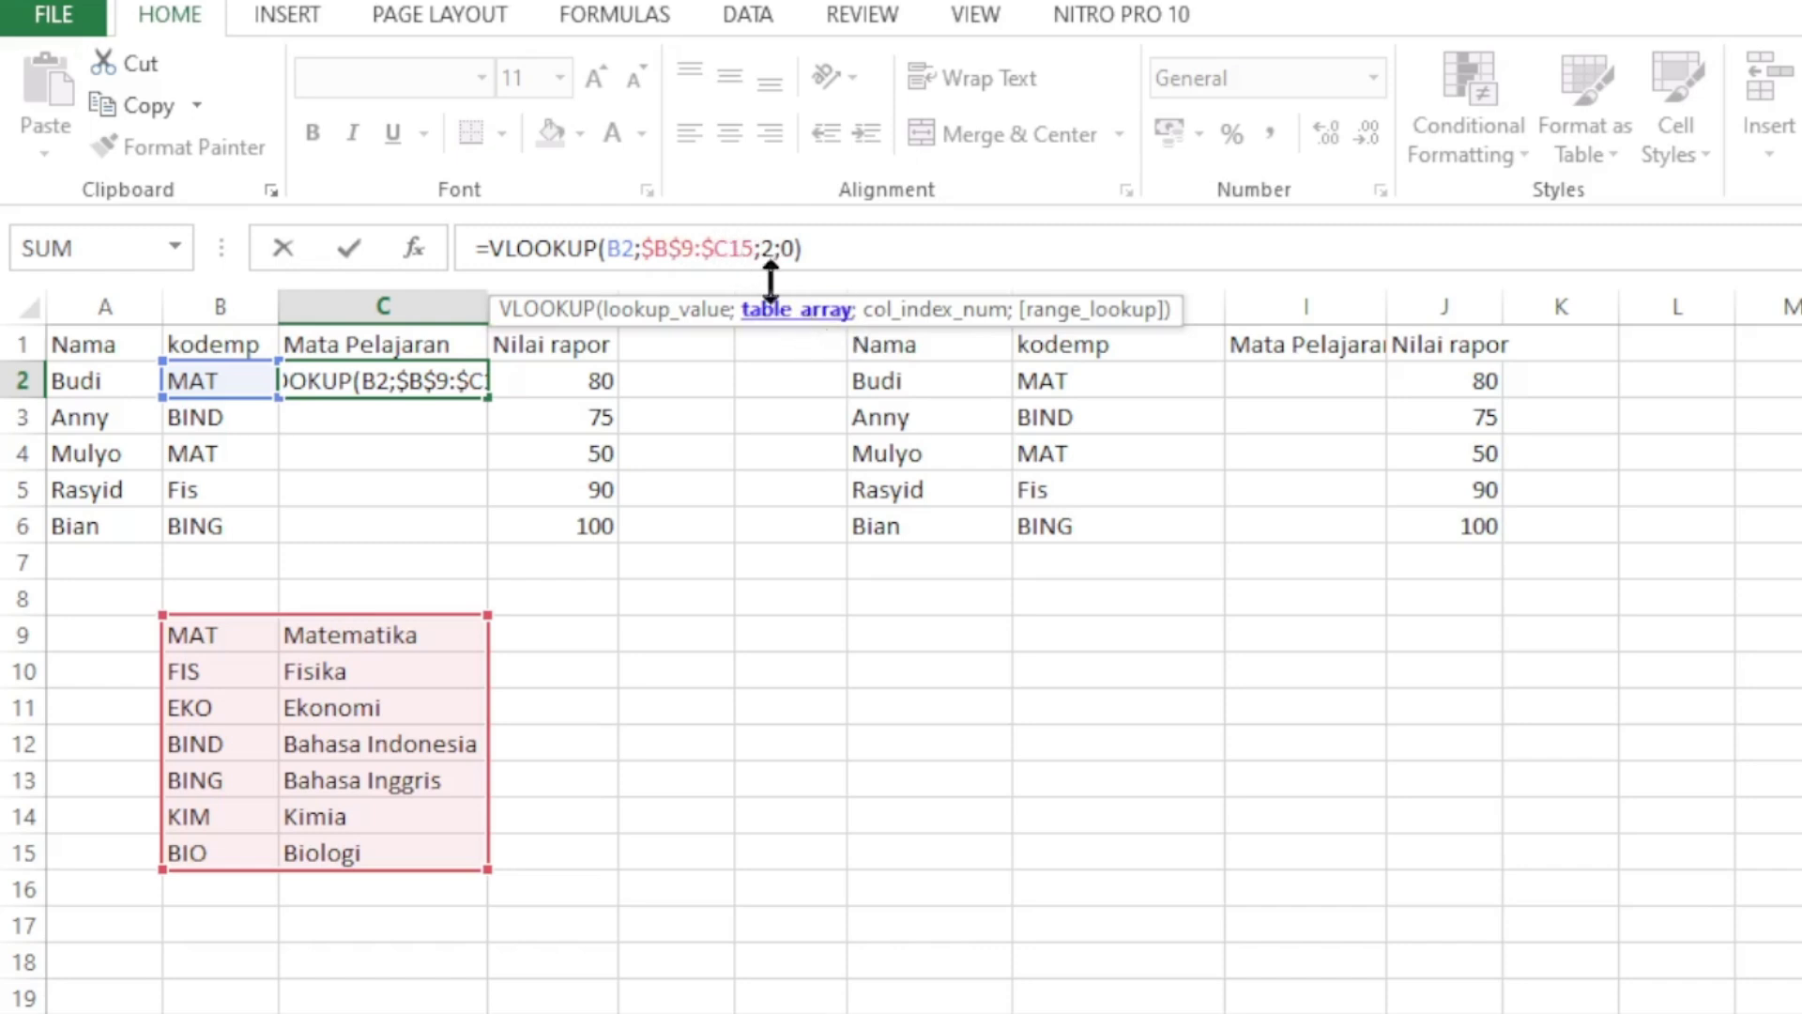
left_click(730, 250)
type("$")
left_click(749, 737)
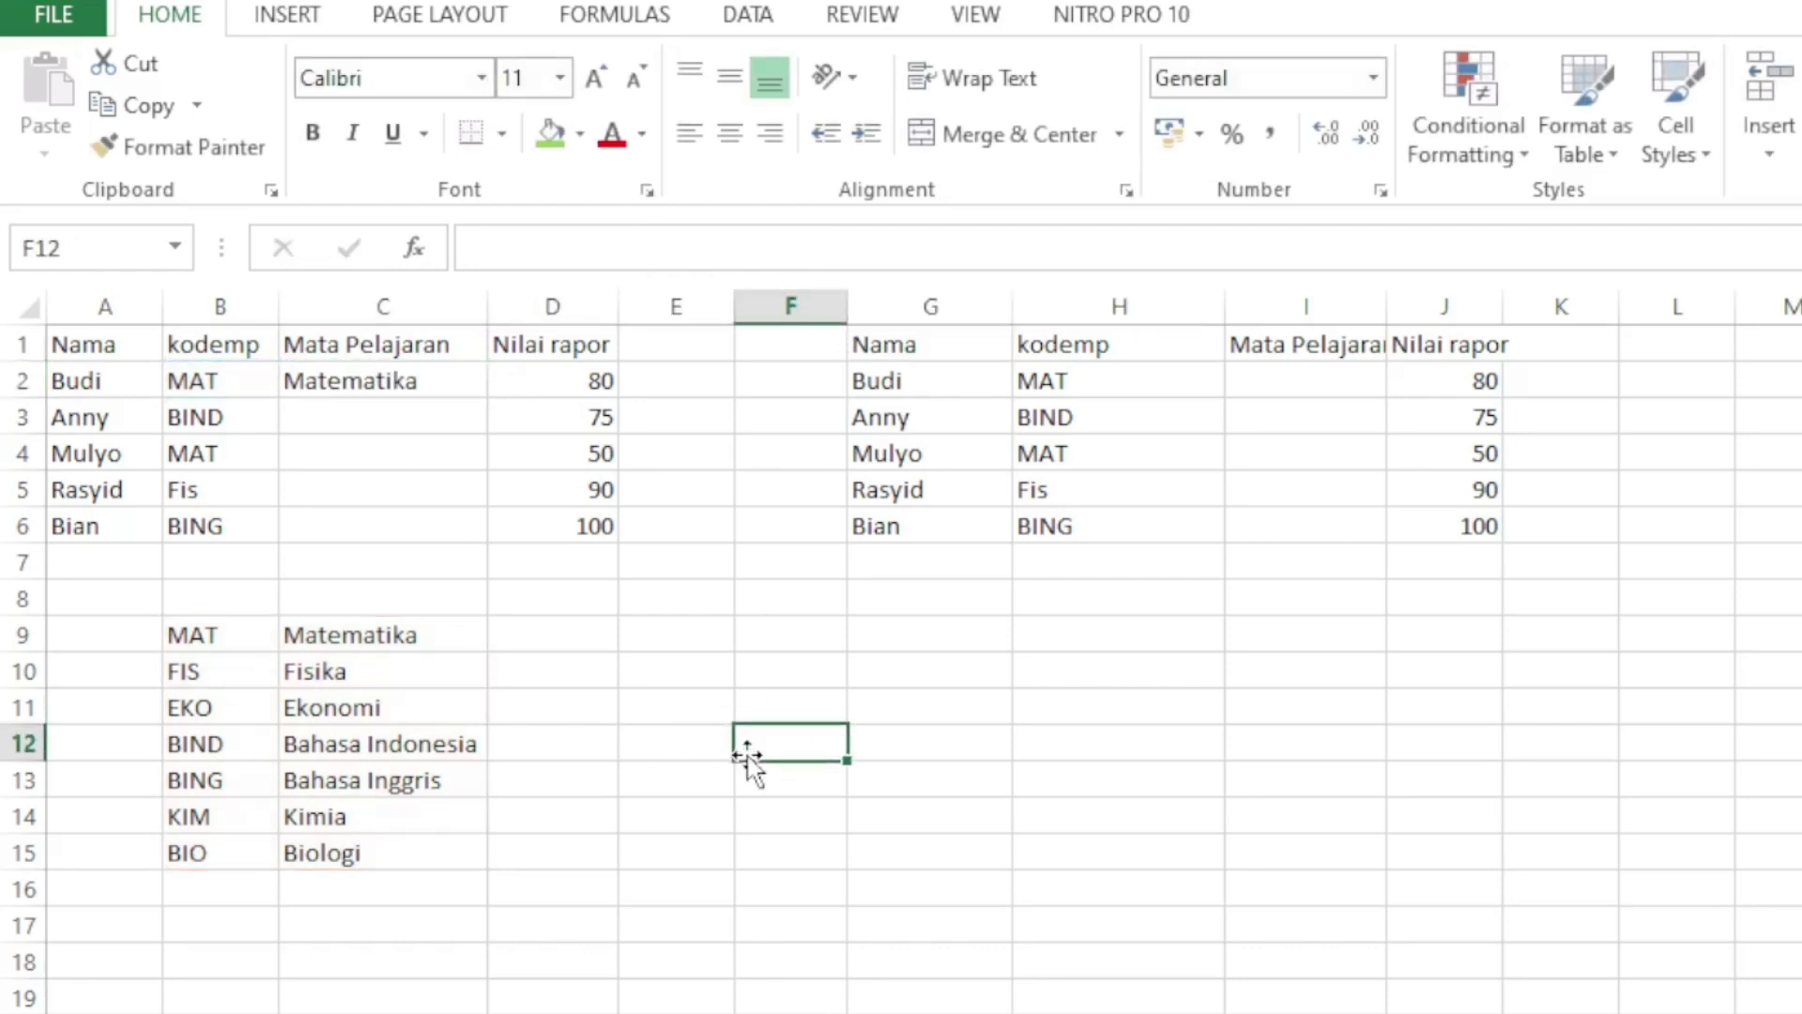
left_click(347, 379)
left_click_drag(493, 396, 471, 532)
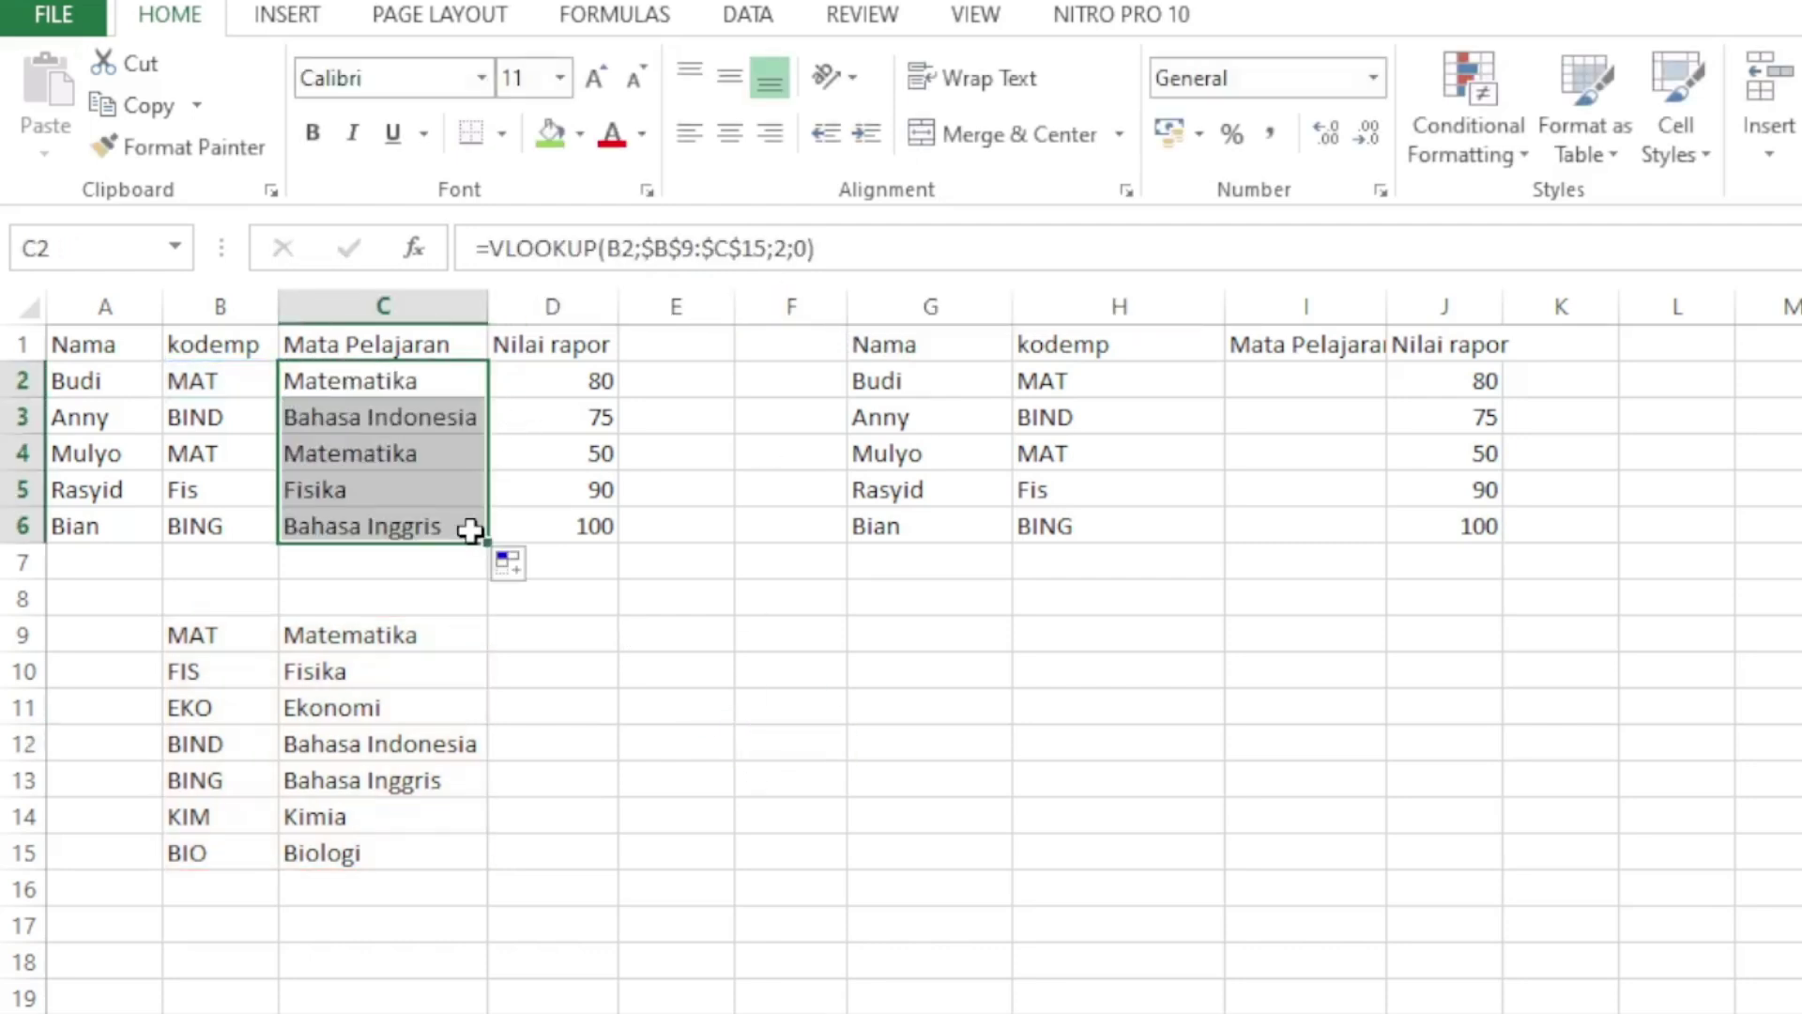
Check each code in B3:B6 against the subject name and formula beside it in column C.
left_click(206, 407)
left_click(382, 428)
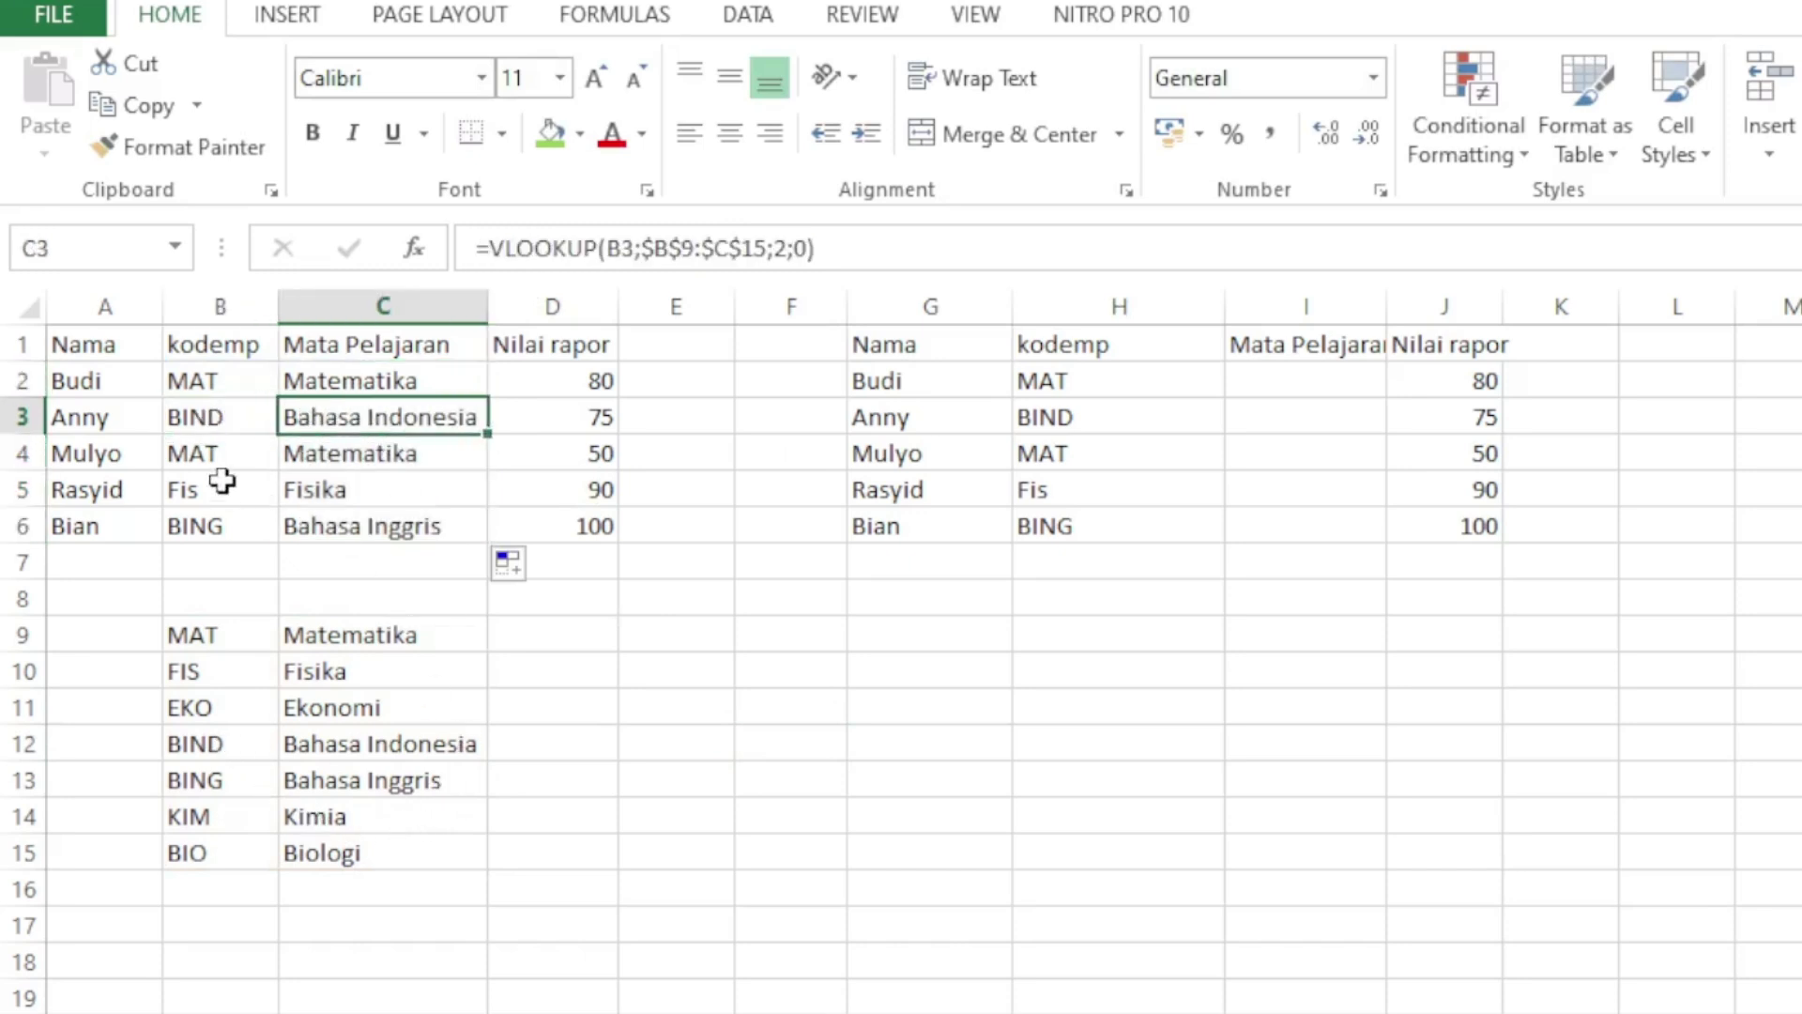
left_click(256, 454)
left_click(391, 455)
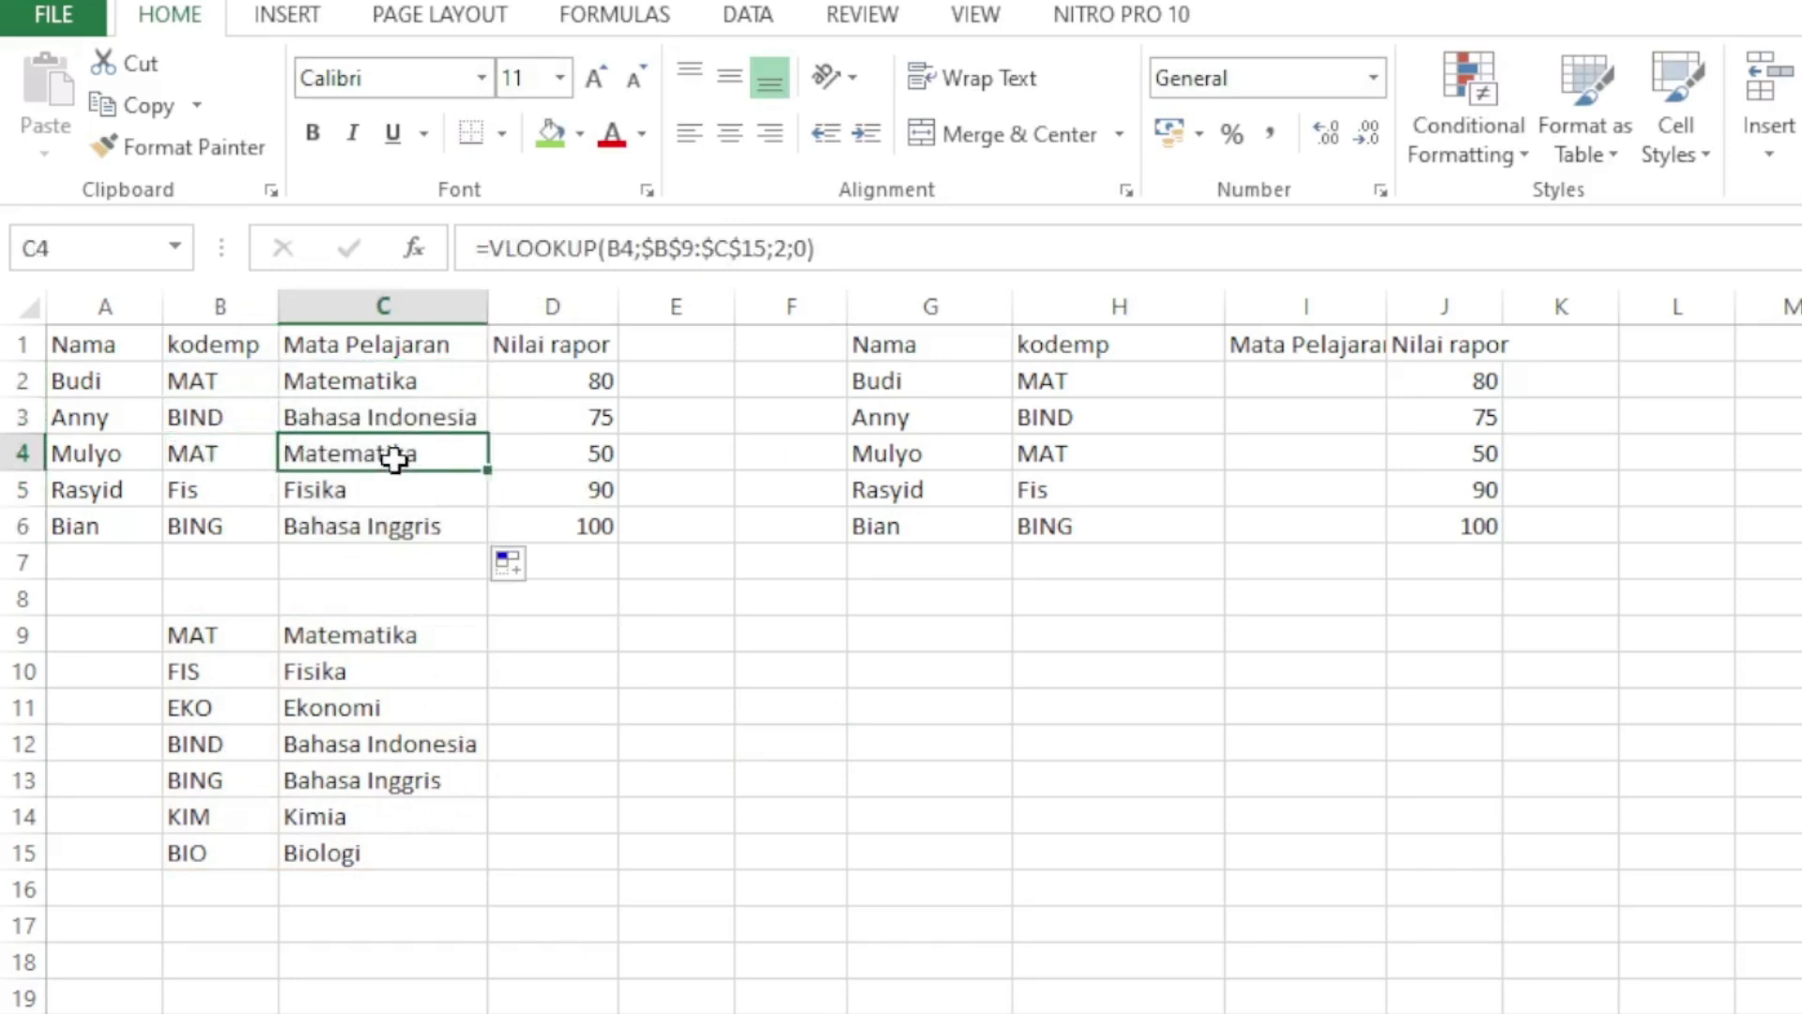
left_click(200, 499)
left_click(356, 492)
left_click(244, 528)
left_click(385, 531)
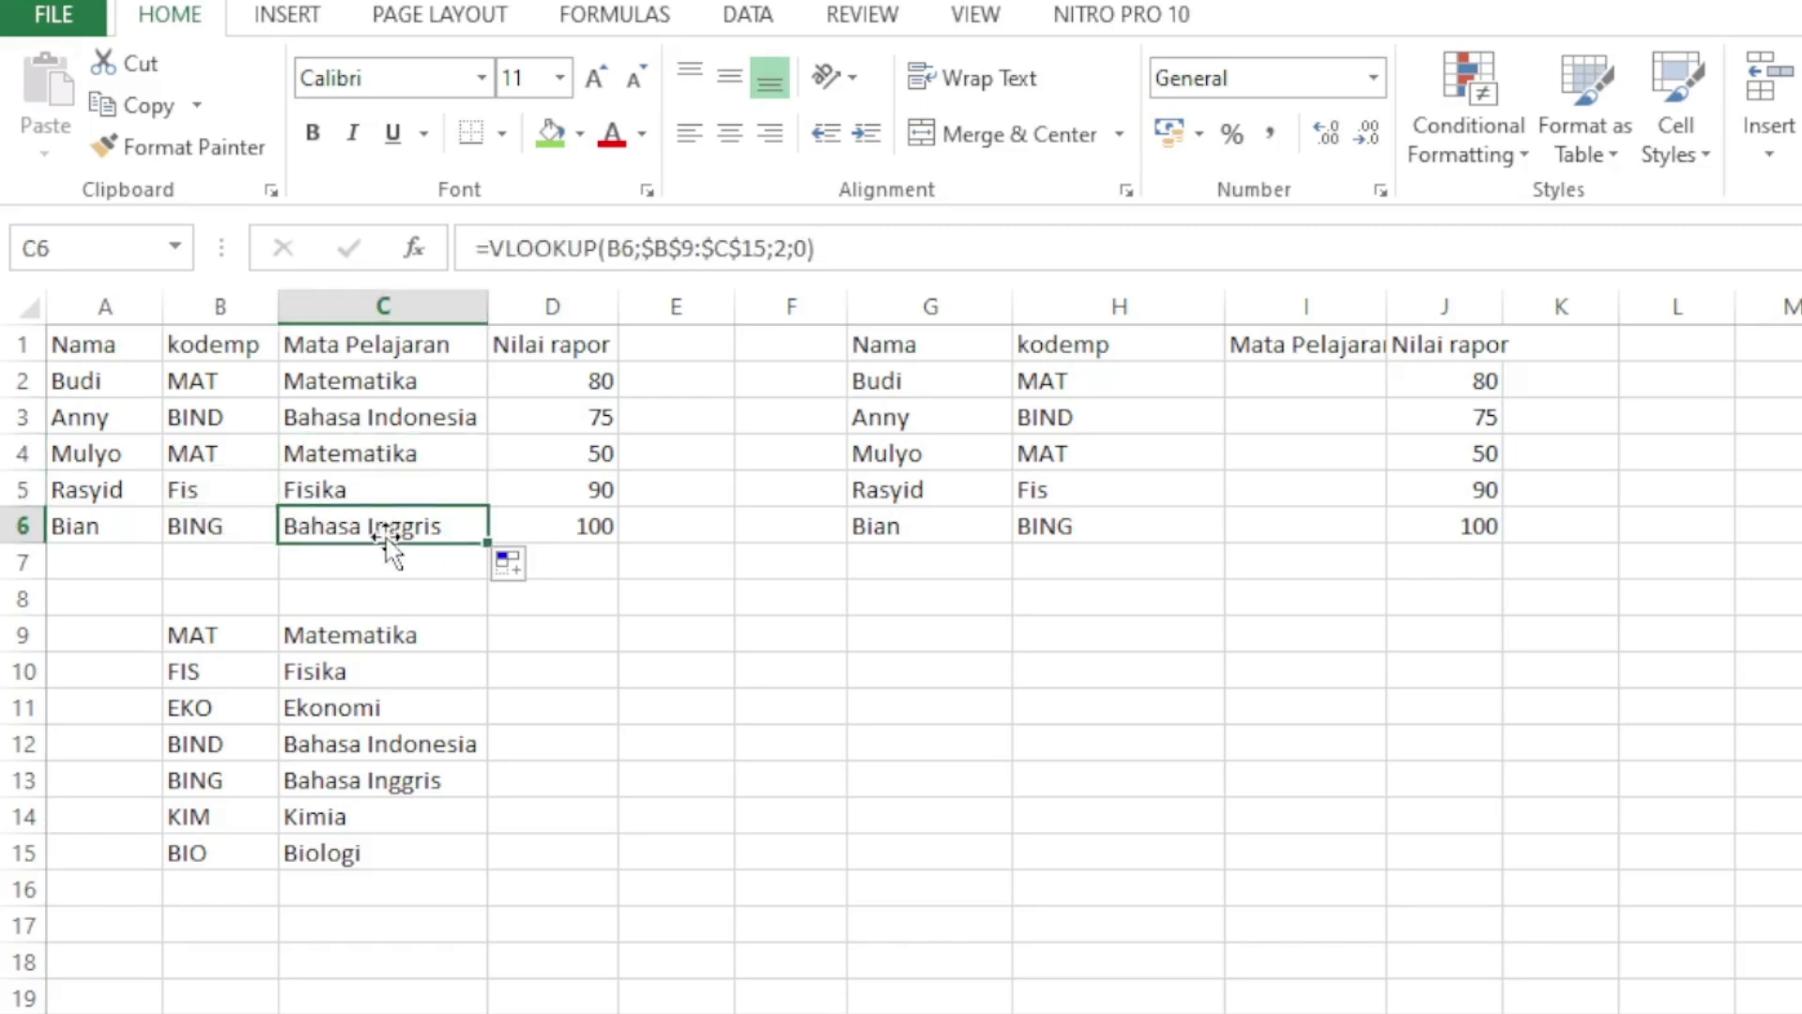
Compare the Nilai rapor scores in D2:D6 with the empty cells D9:D15 beside the lookup table.
left_click_drag(572, 375, 580, 535)
left_click_drag(526, 636, 556, 818)
left_click_drag(570, 369, 583, 526)
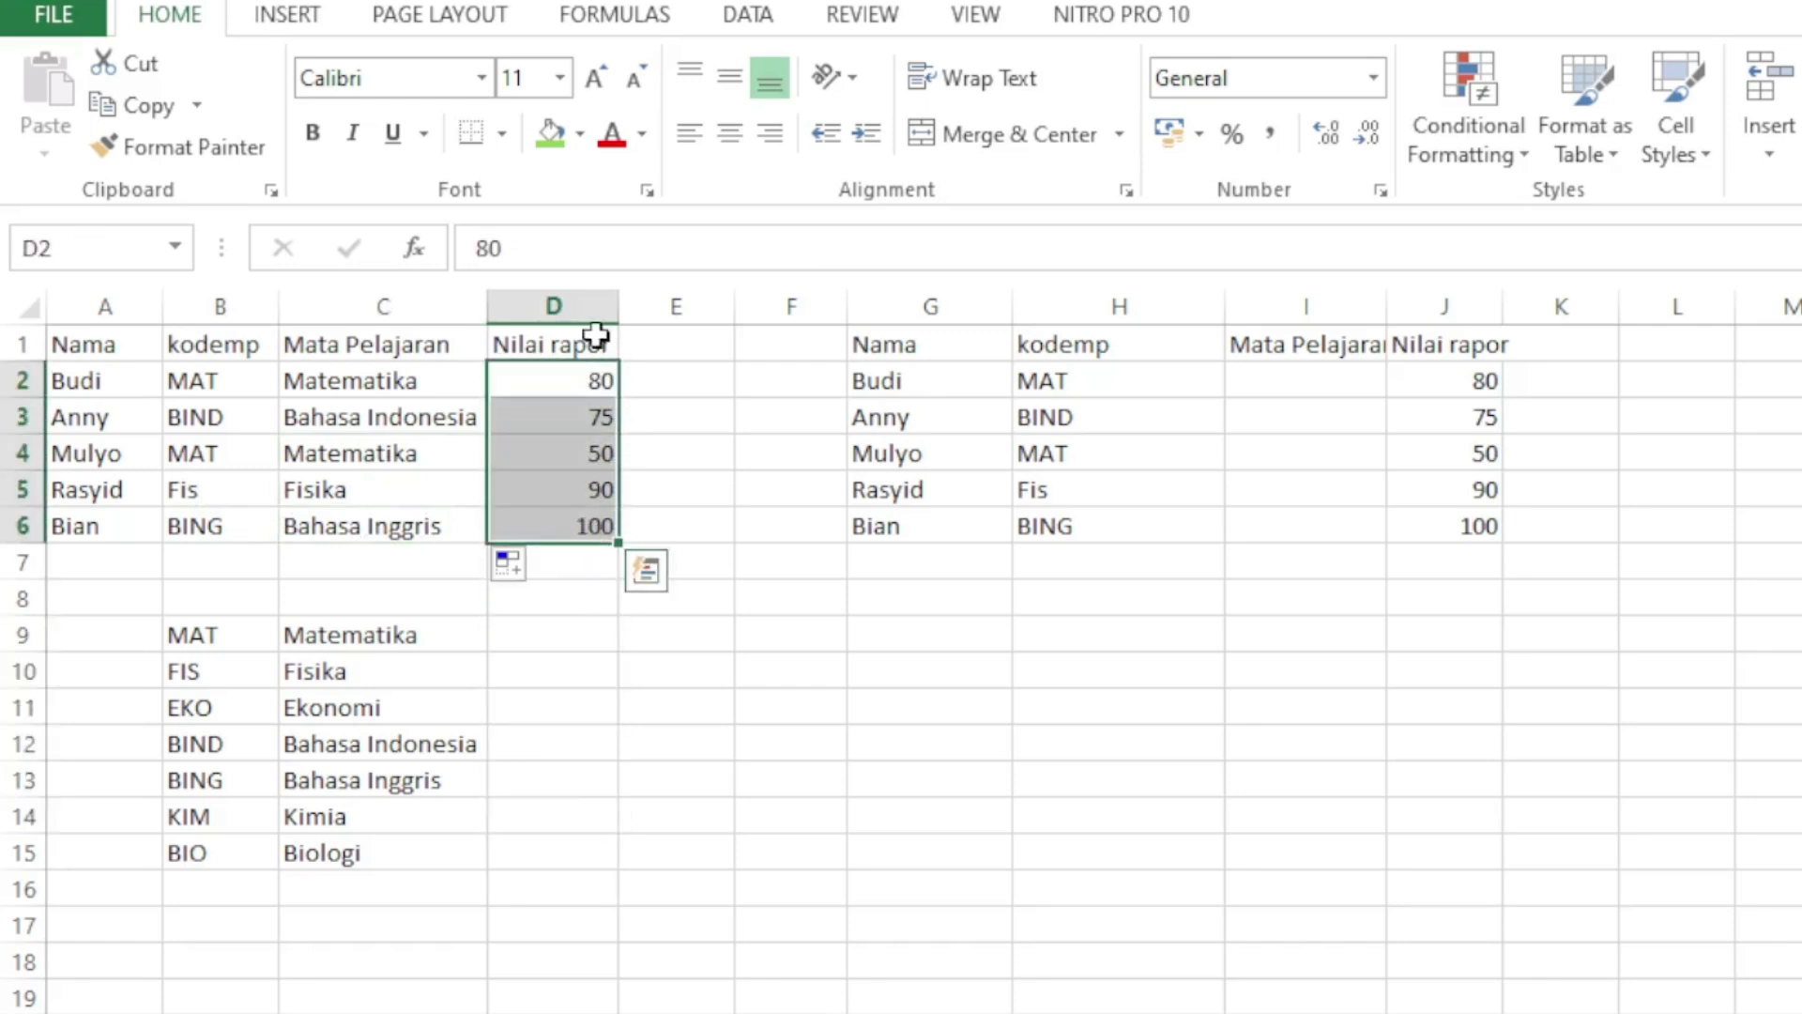
left_click_drag(512, 635, 519, 850)
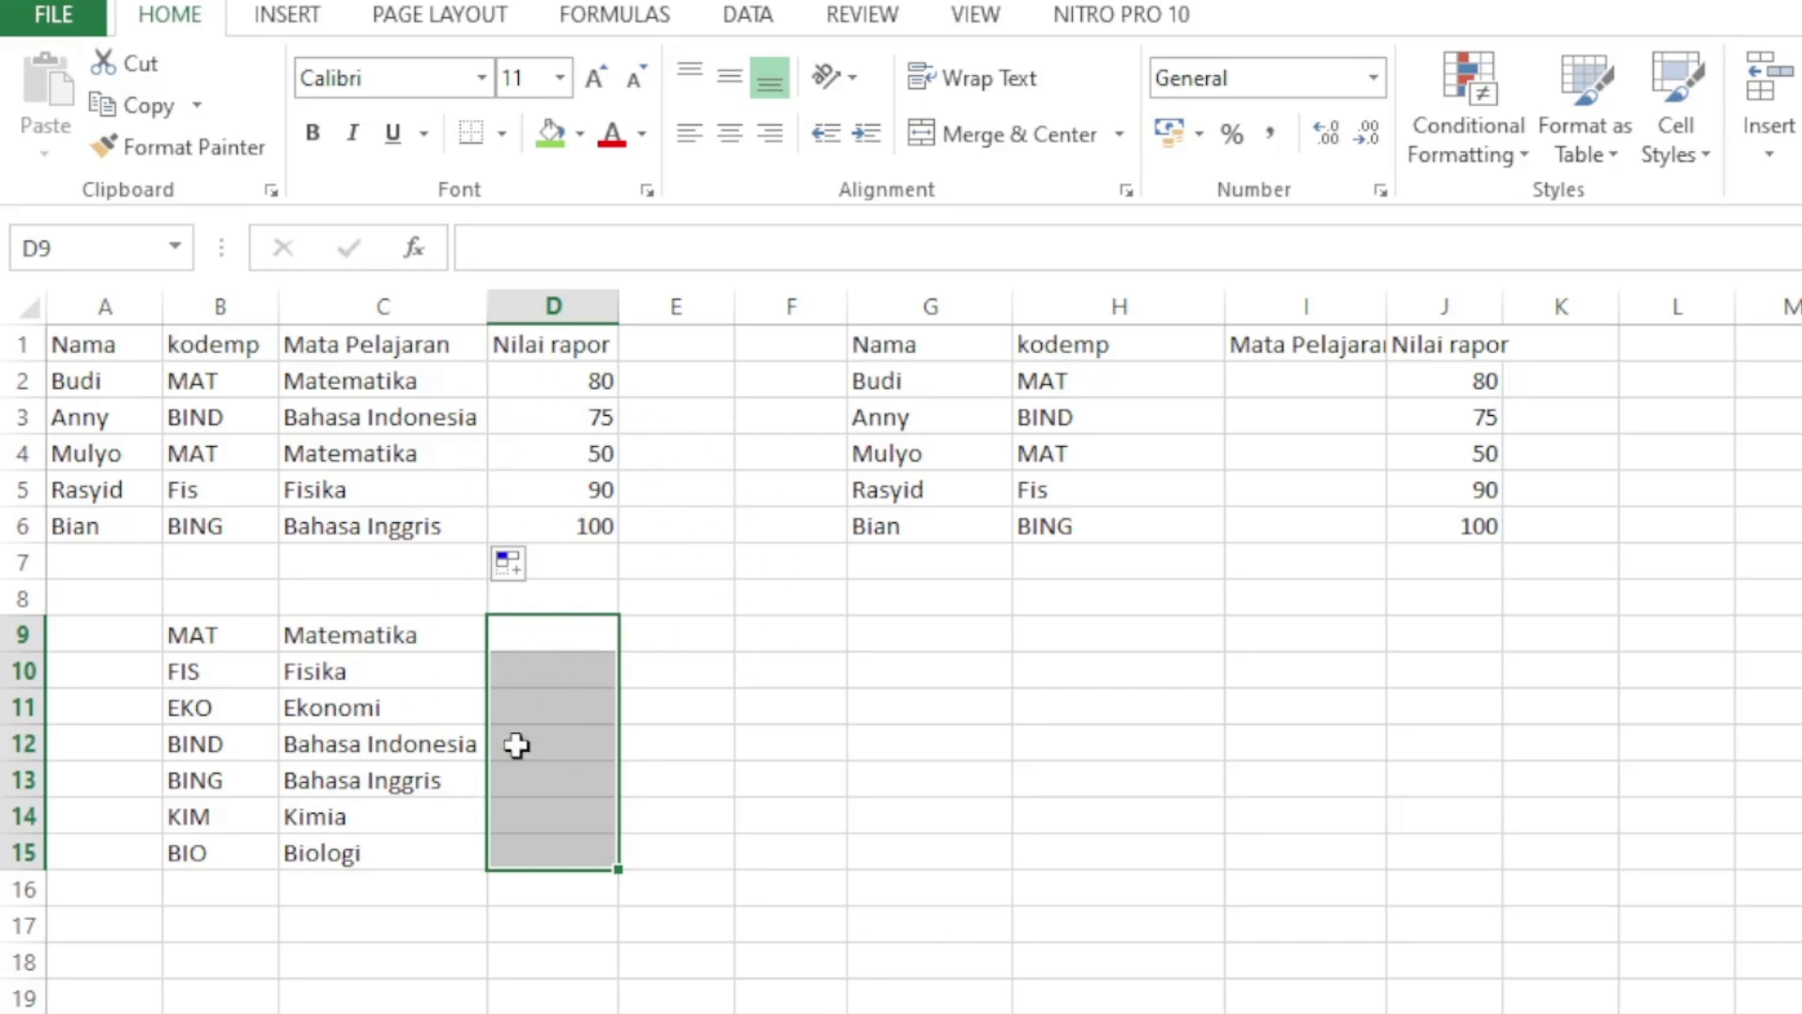
left_click(414, 706)
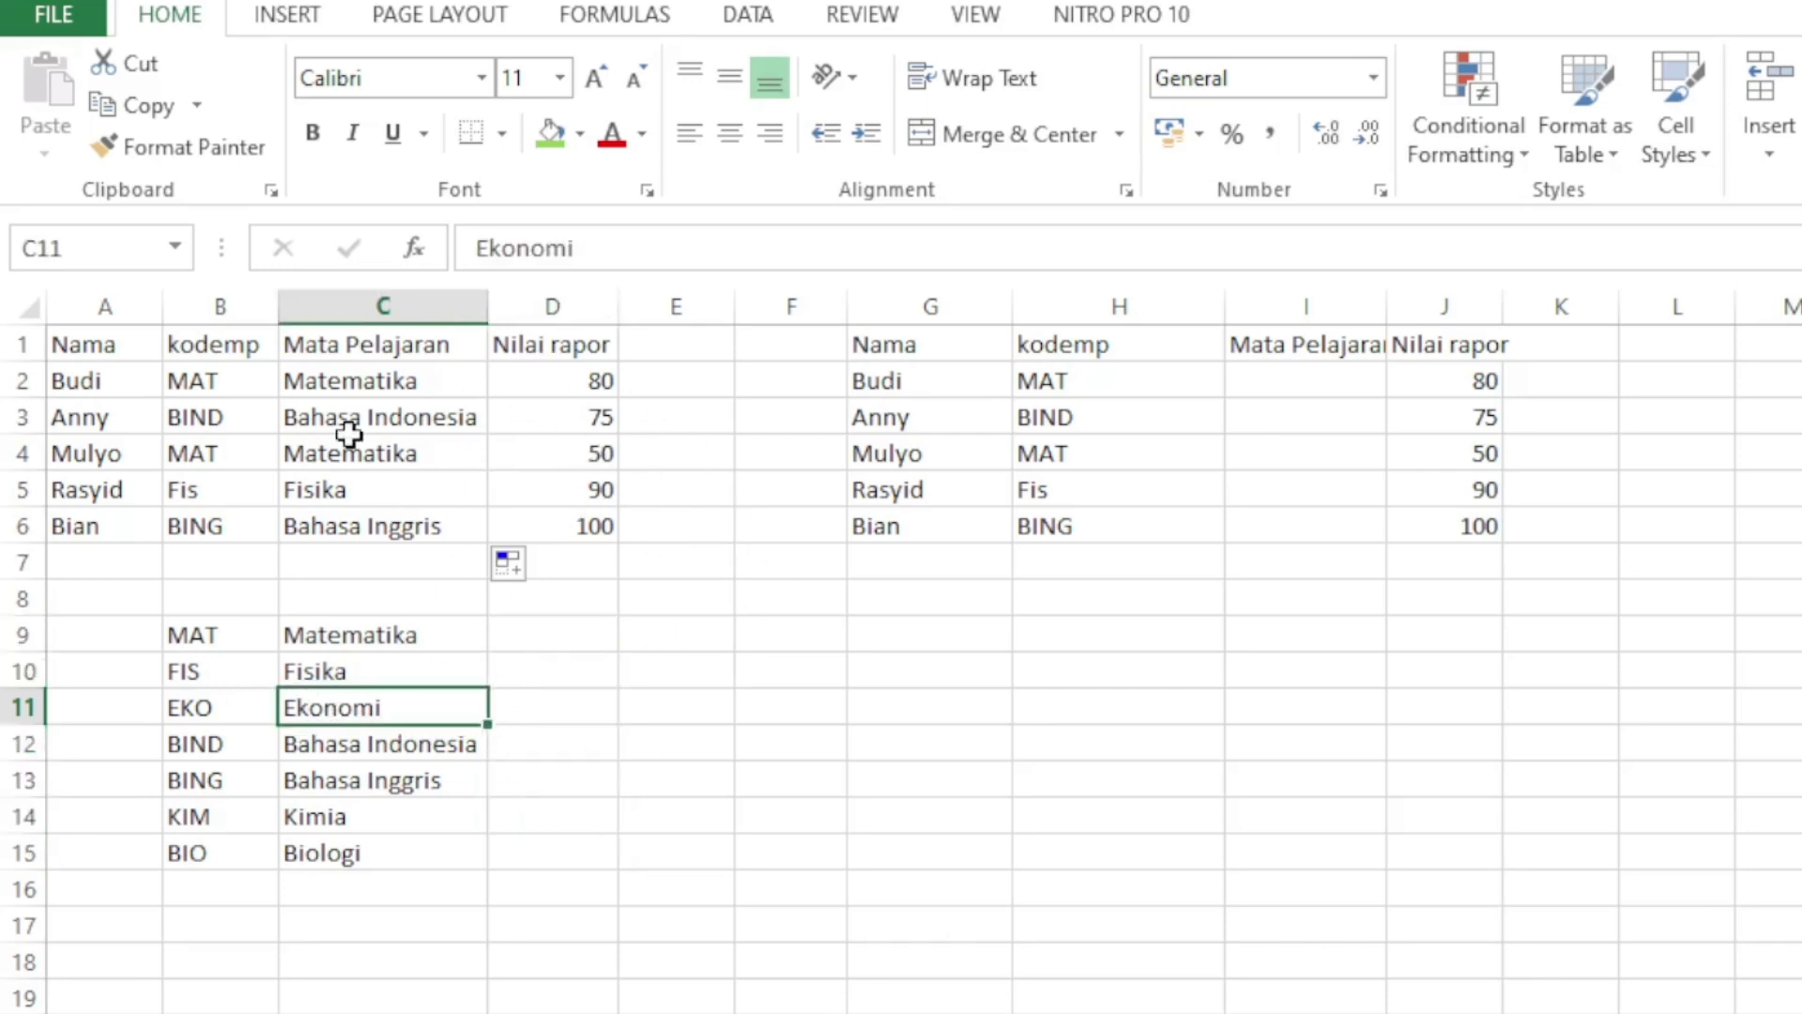
Examine how the first student's name, code and Nilai rapor in row 2 relate to the lookup table's columns.
left_click(92, 387)
left_click(596, 383)
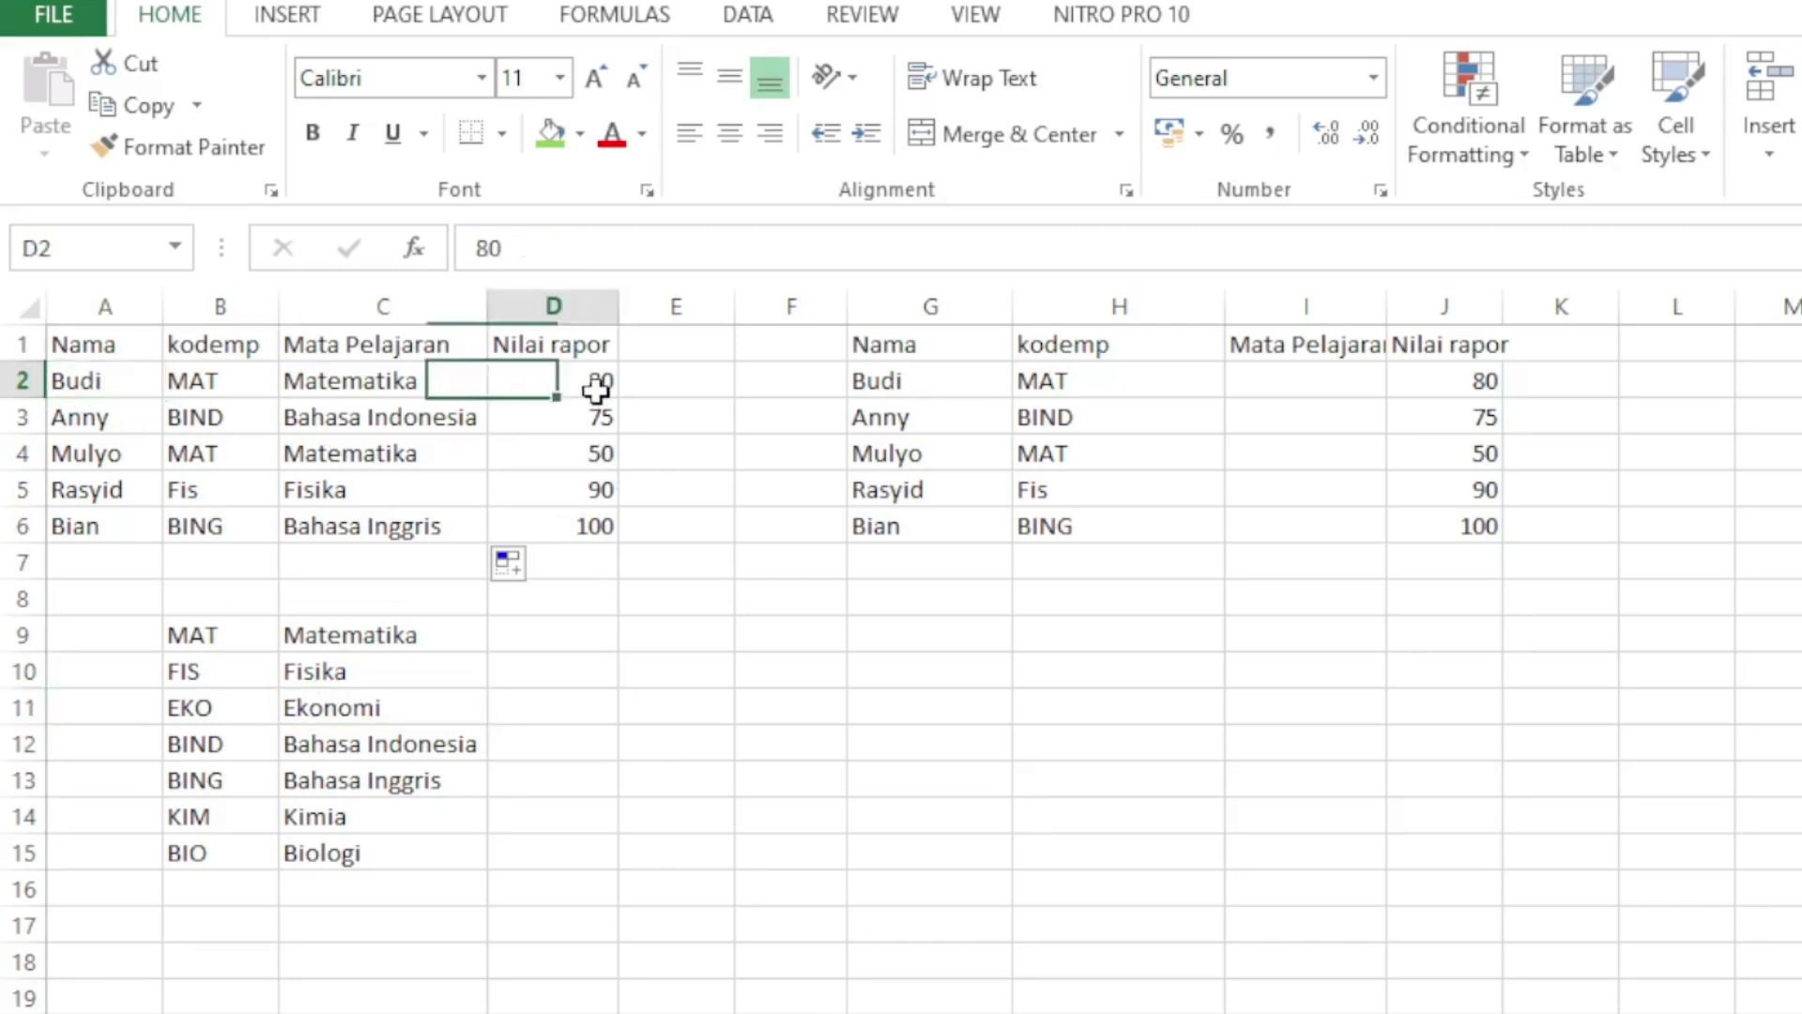
left_click(83, 380)
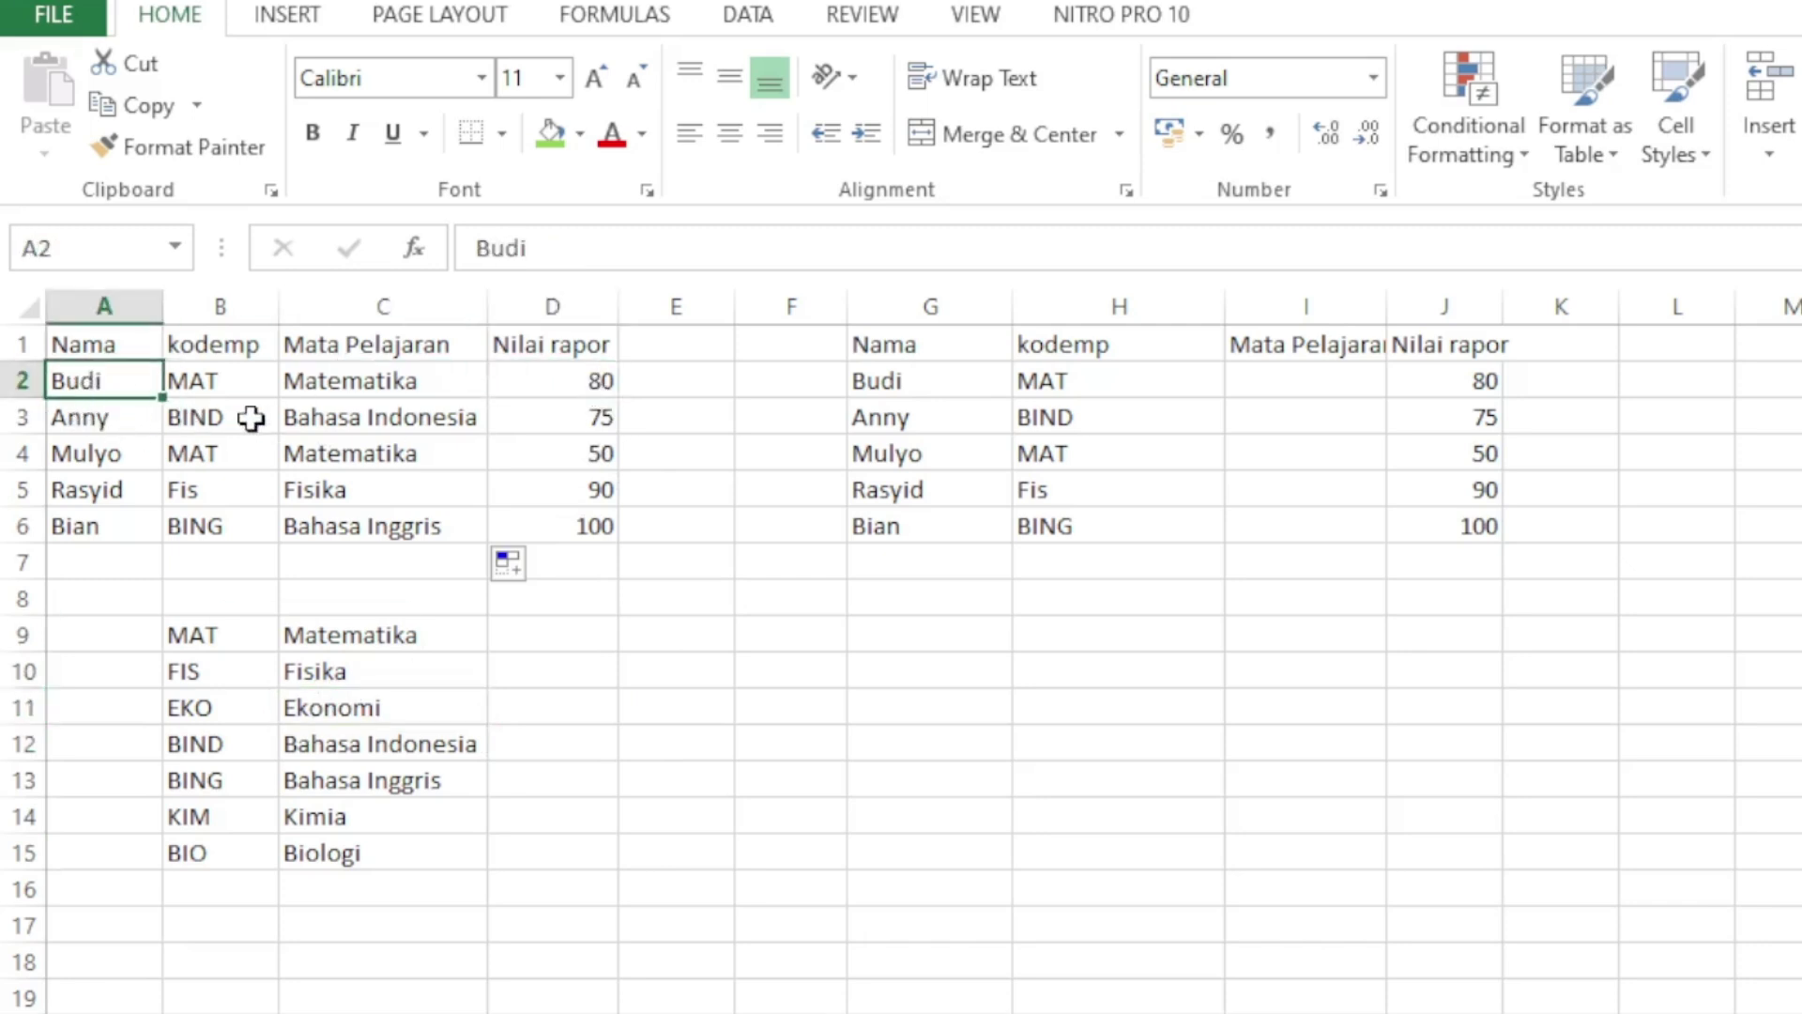
left_click(225, 386)
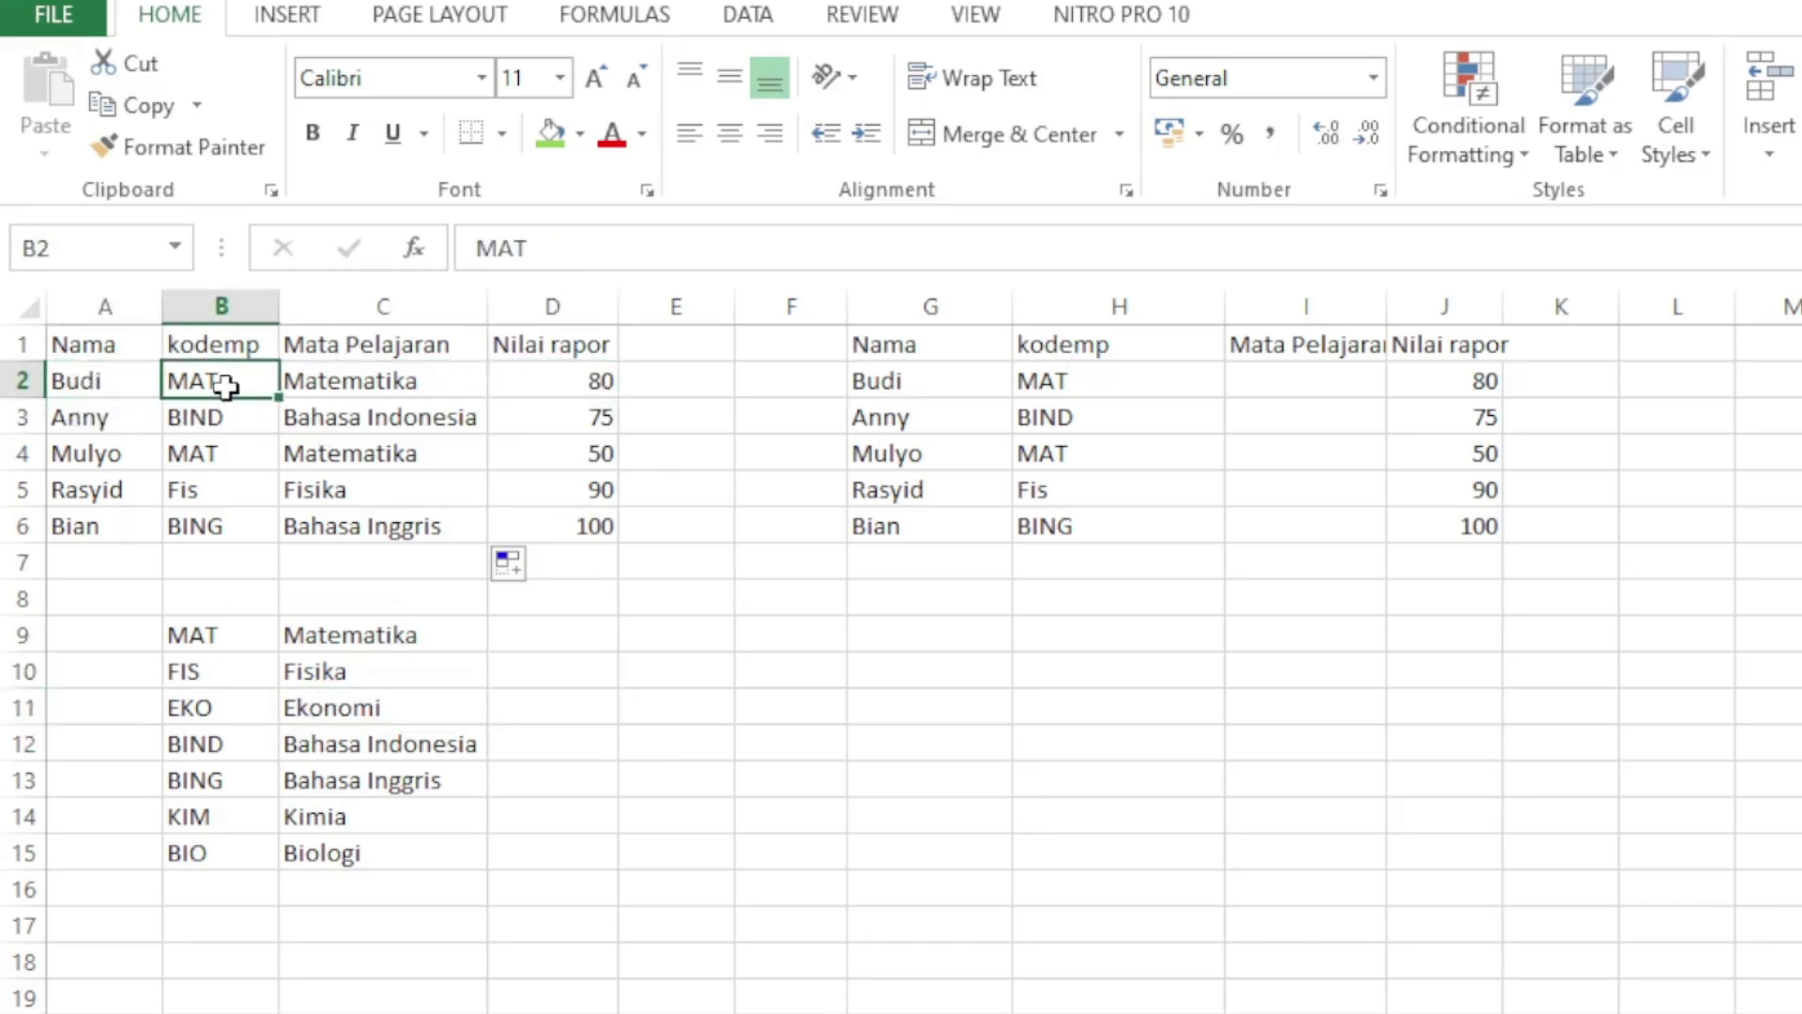
left_click(90, 392)
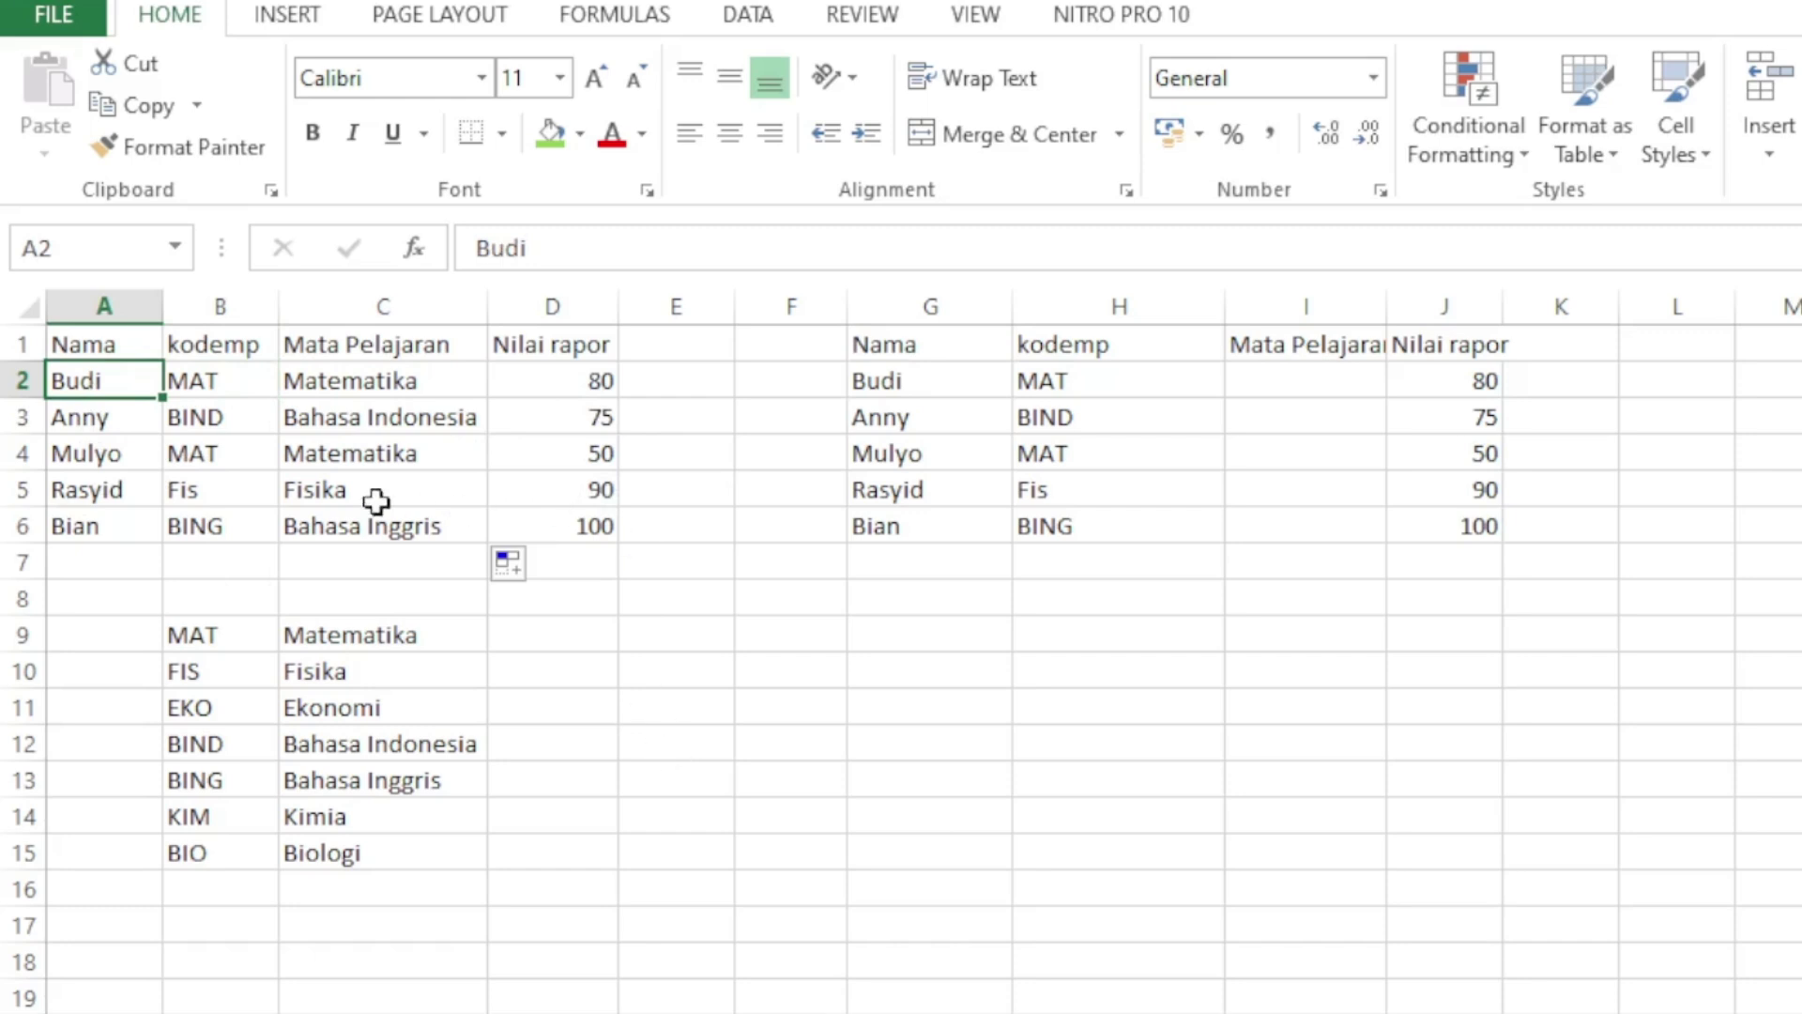
left_click(411, 490)
left_click(241, 384)
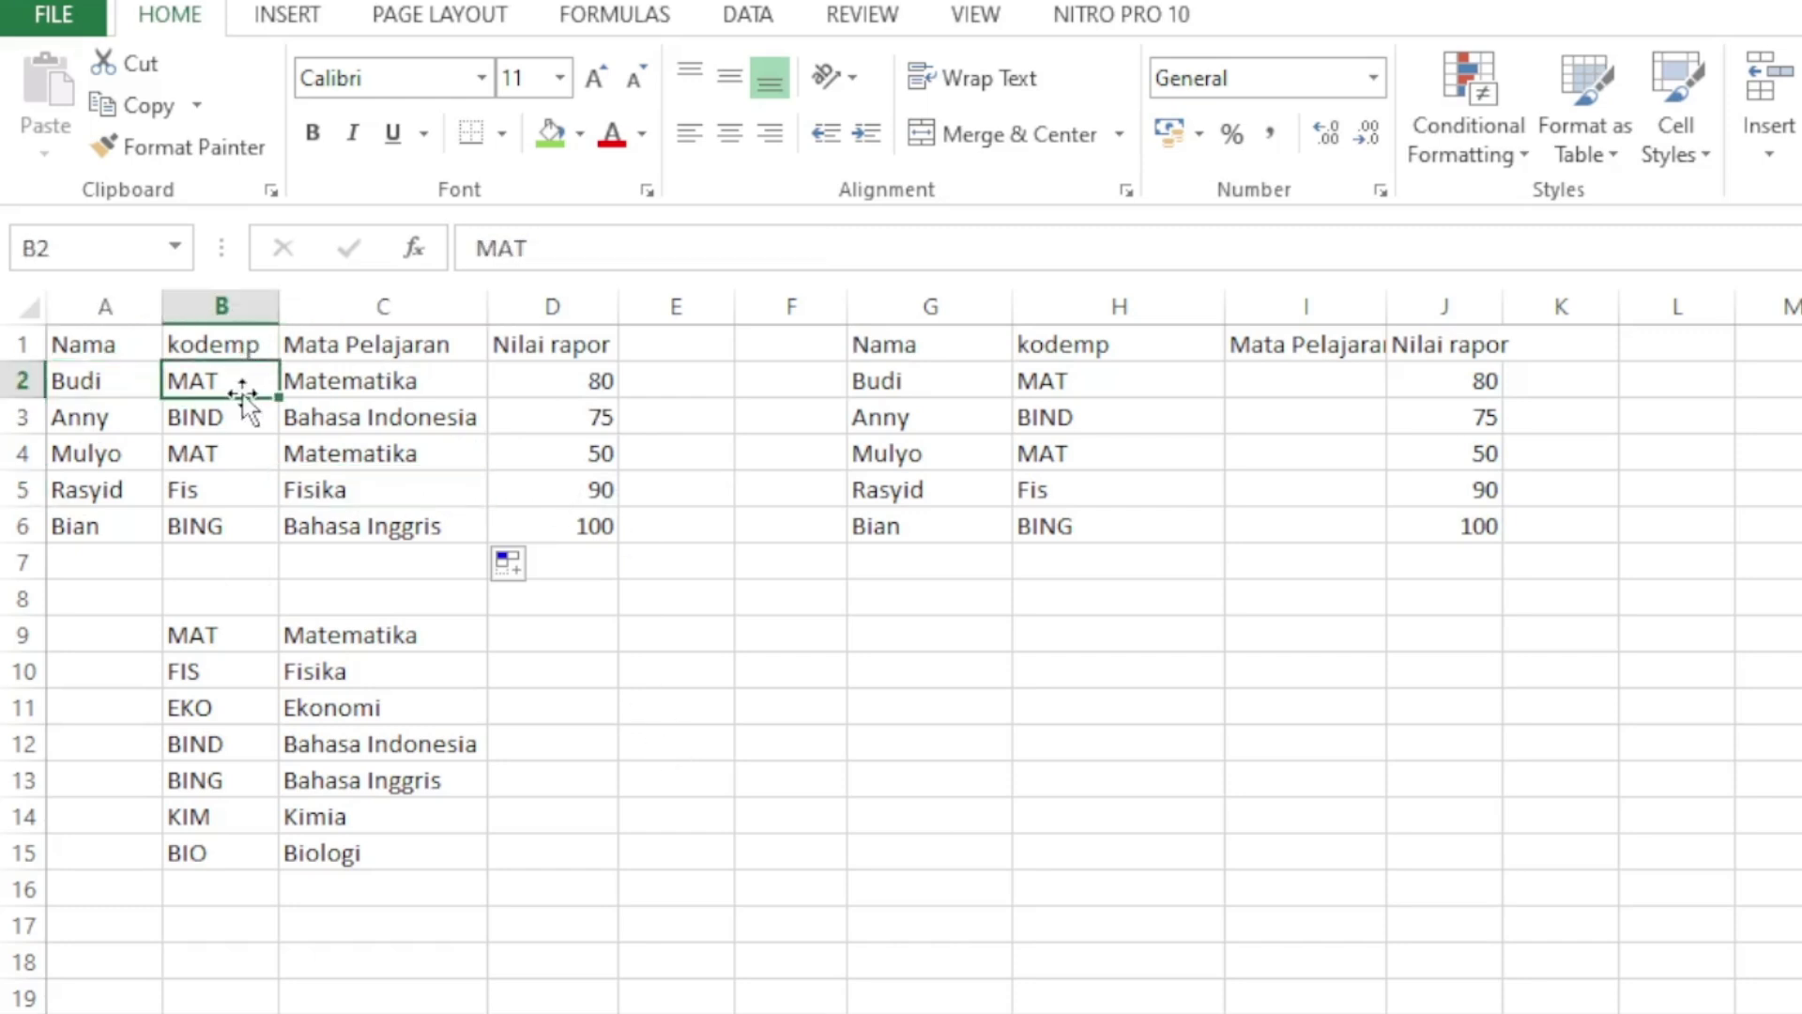
left_click(598, 379)
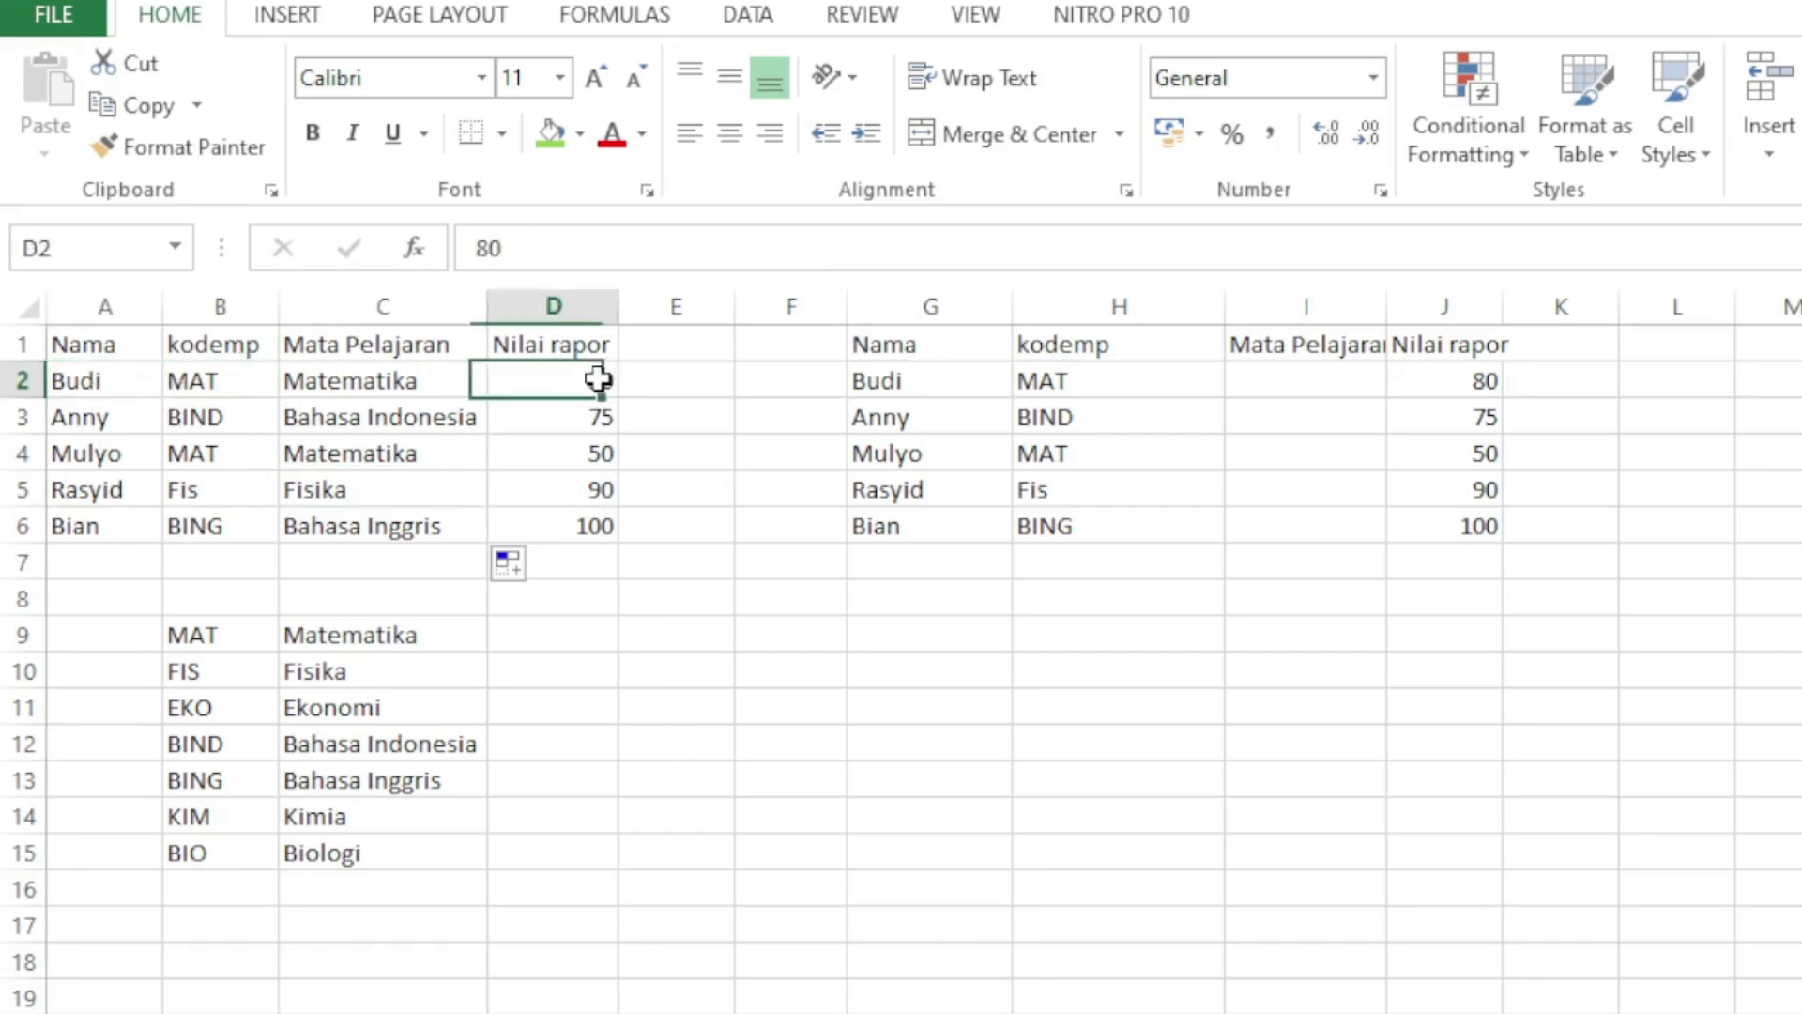
left_click(234, 382)
left_click(178, 414)
left_click_drag(530, 634, 549, 832)
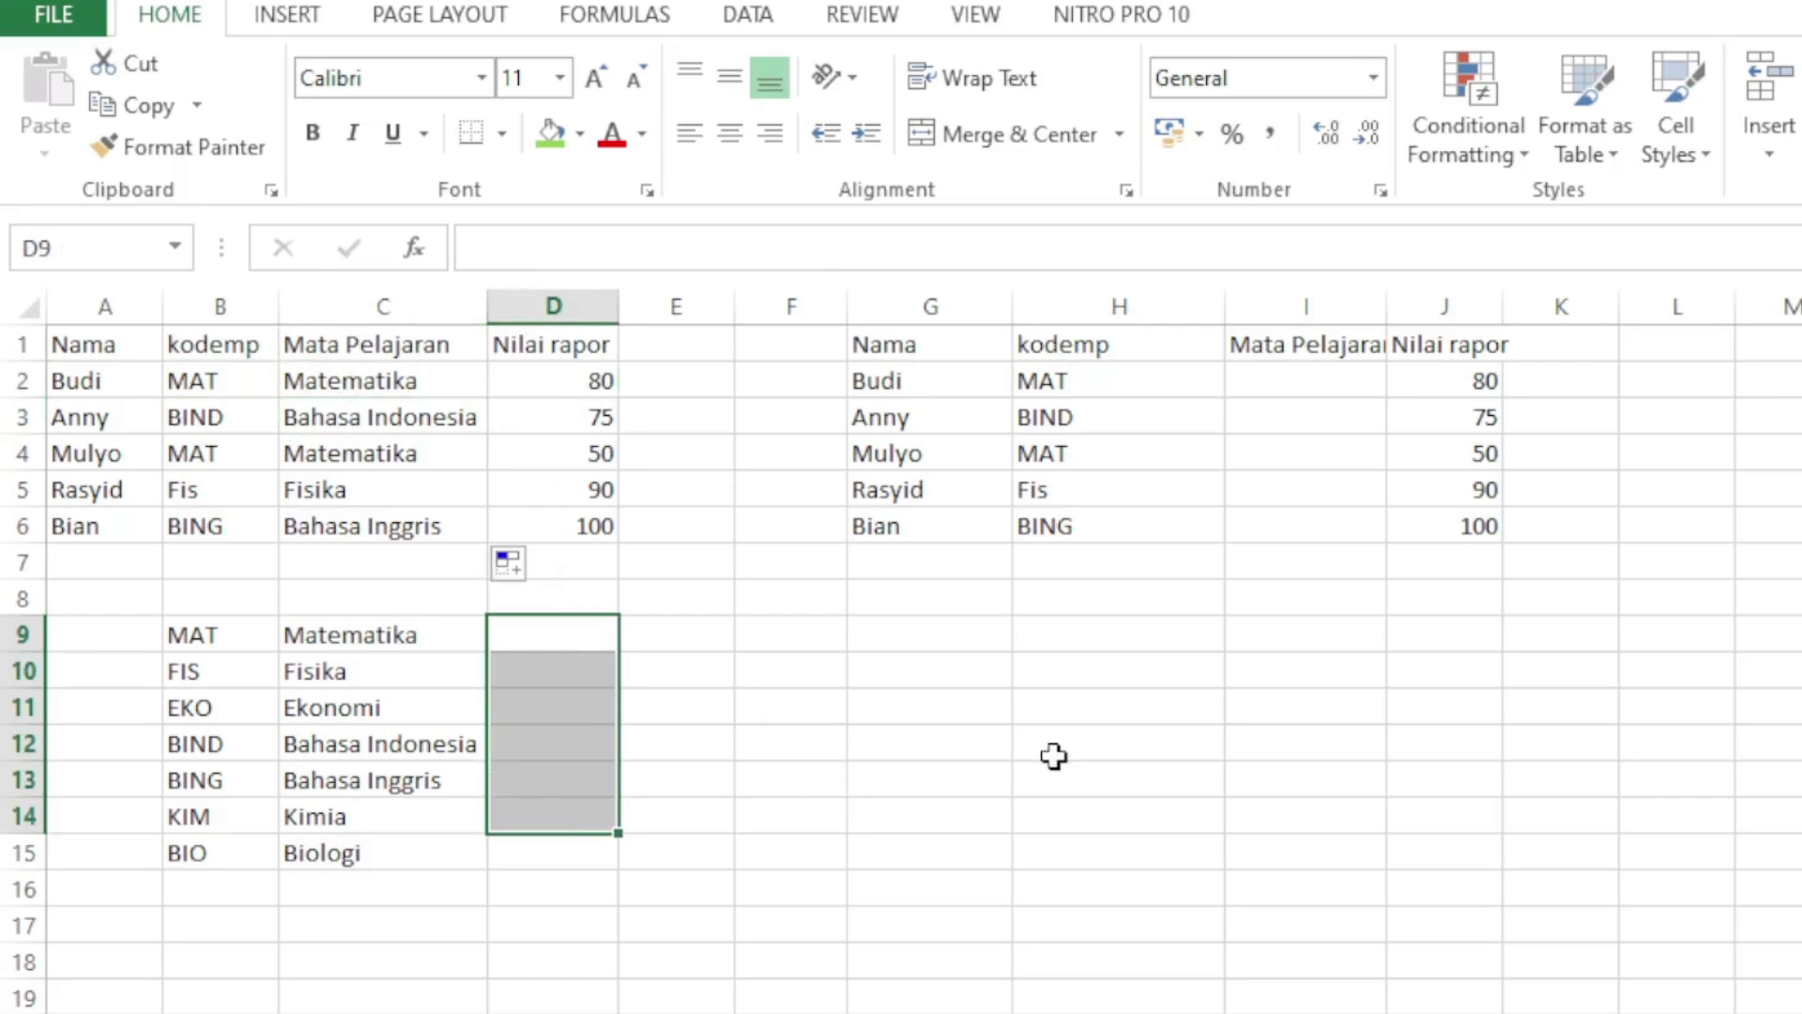
left_click(1089, 741)
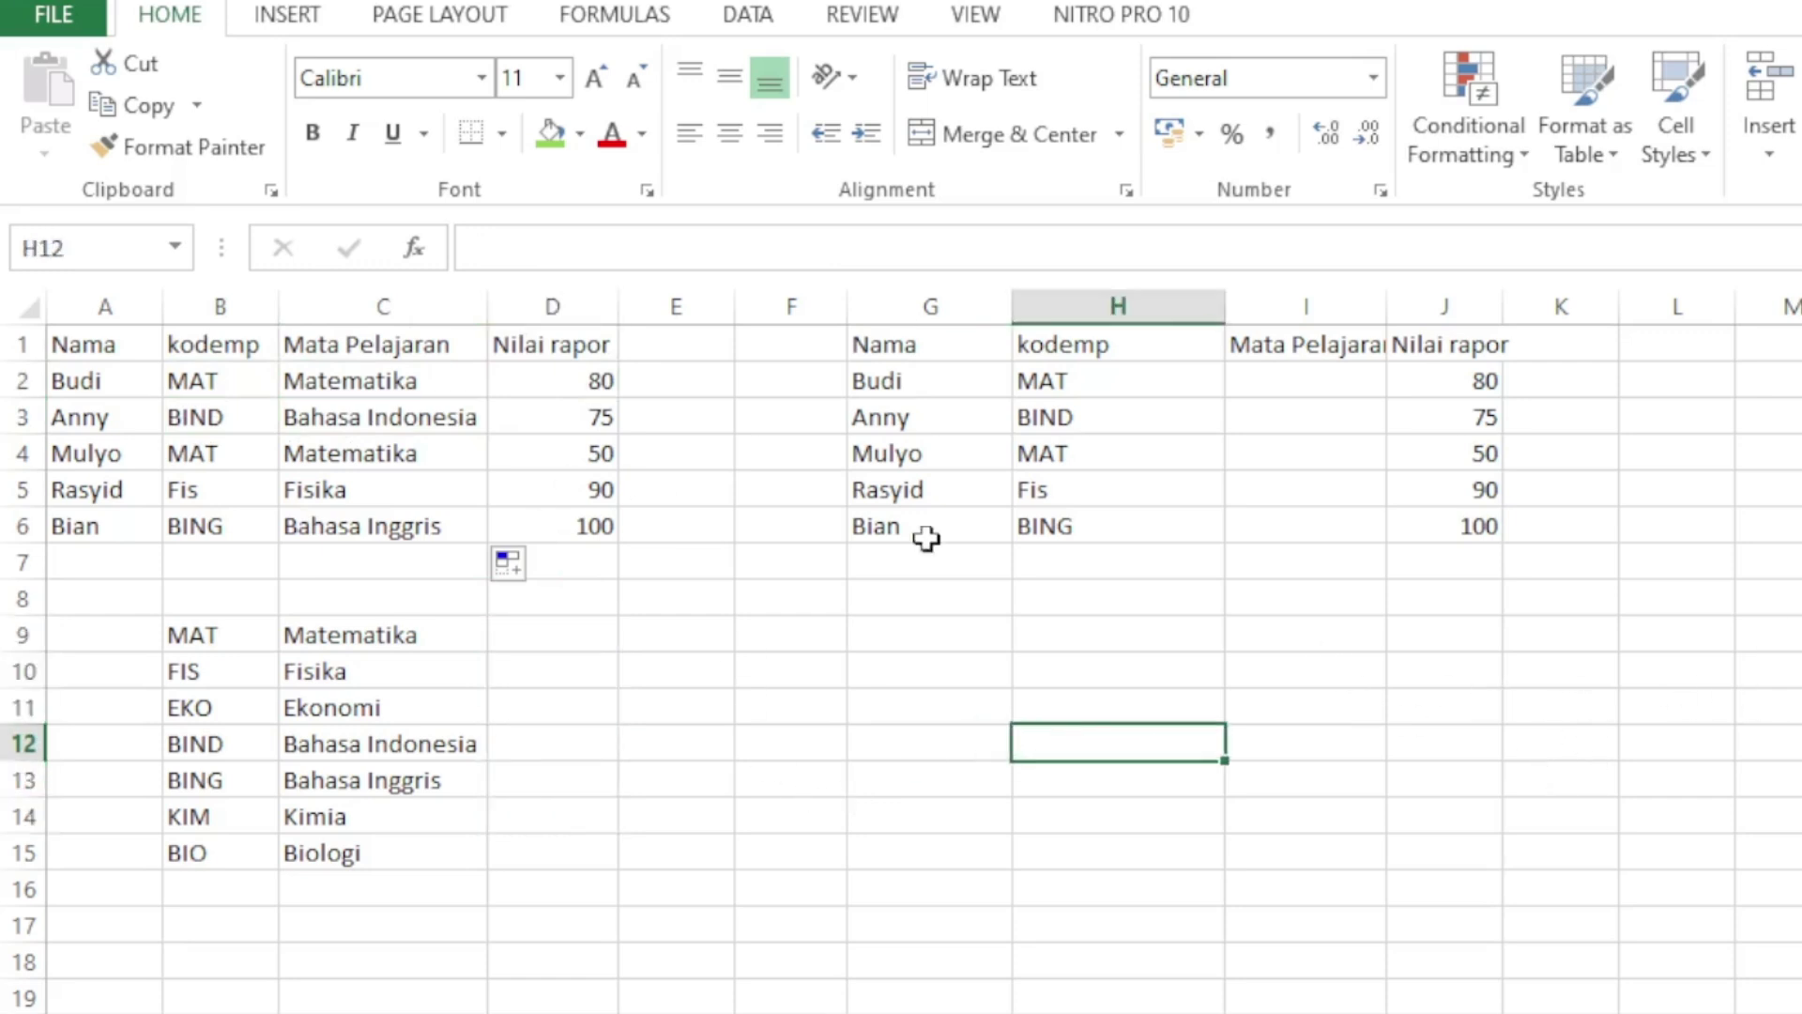
Copy the lookup table B9:C15 and paste it transposed starting at A17.
left_click_drag(205, 636, 351, 857)
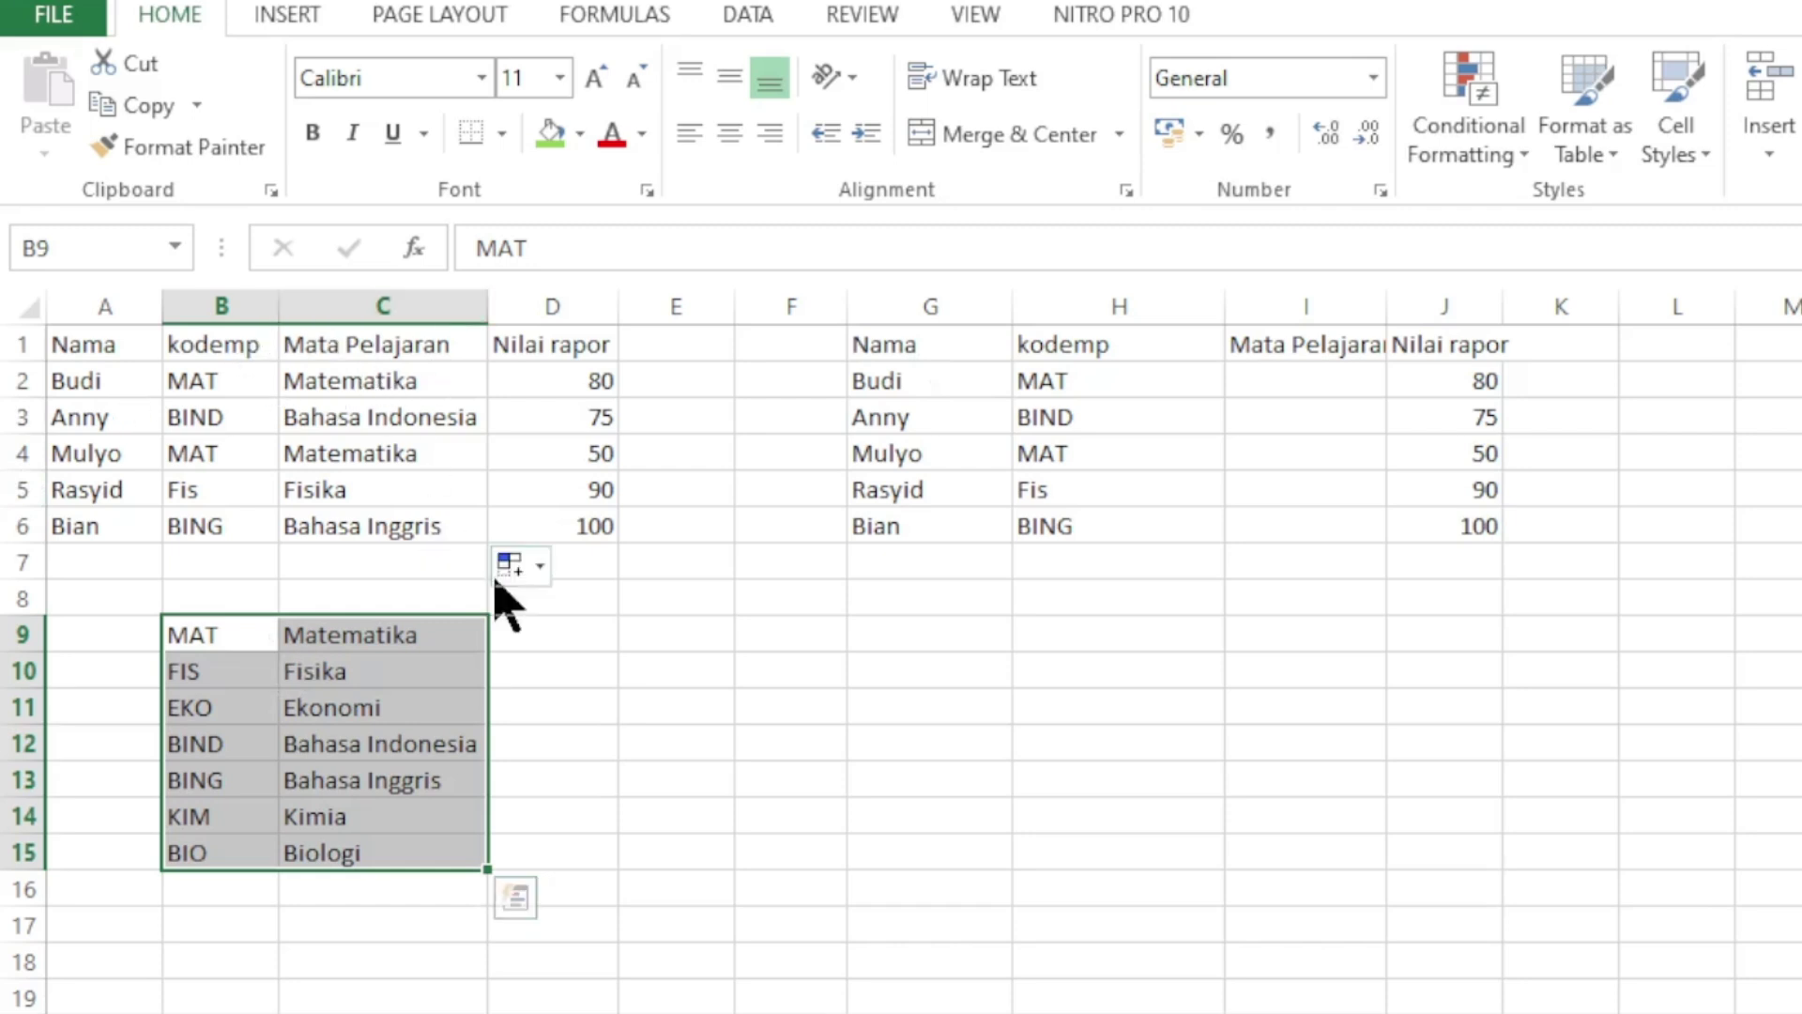
right_click(387, 704)
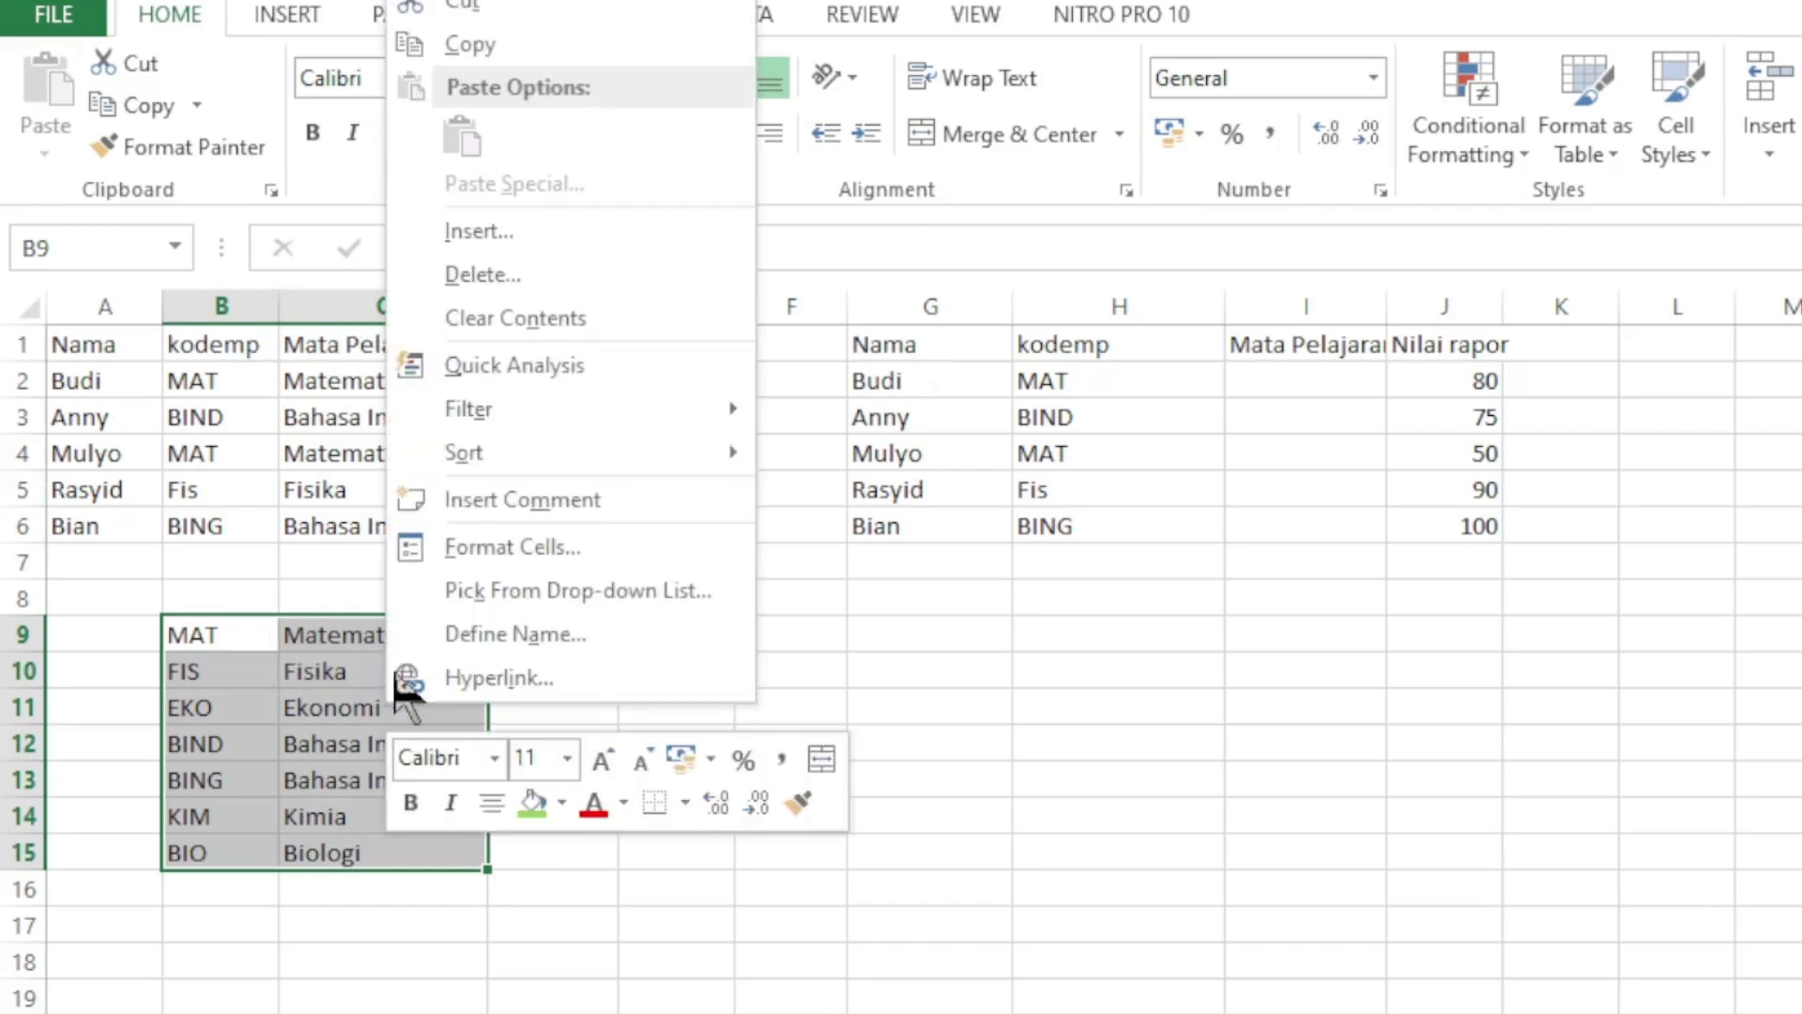
left_click(501, 45)
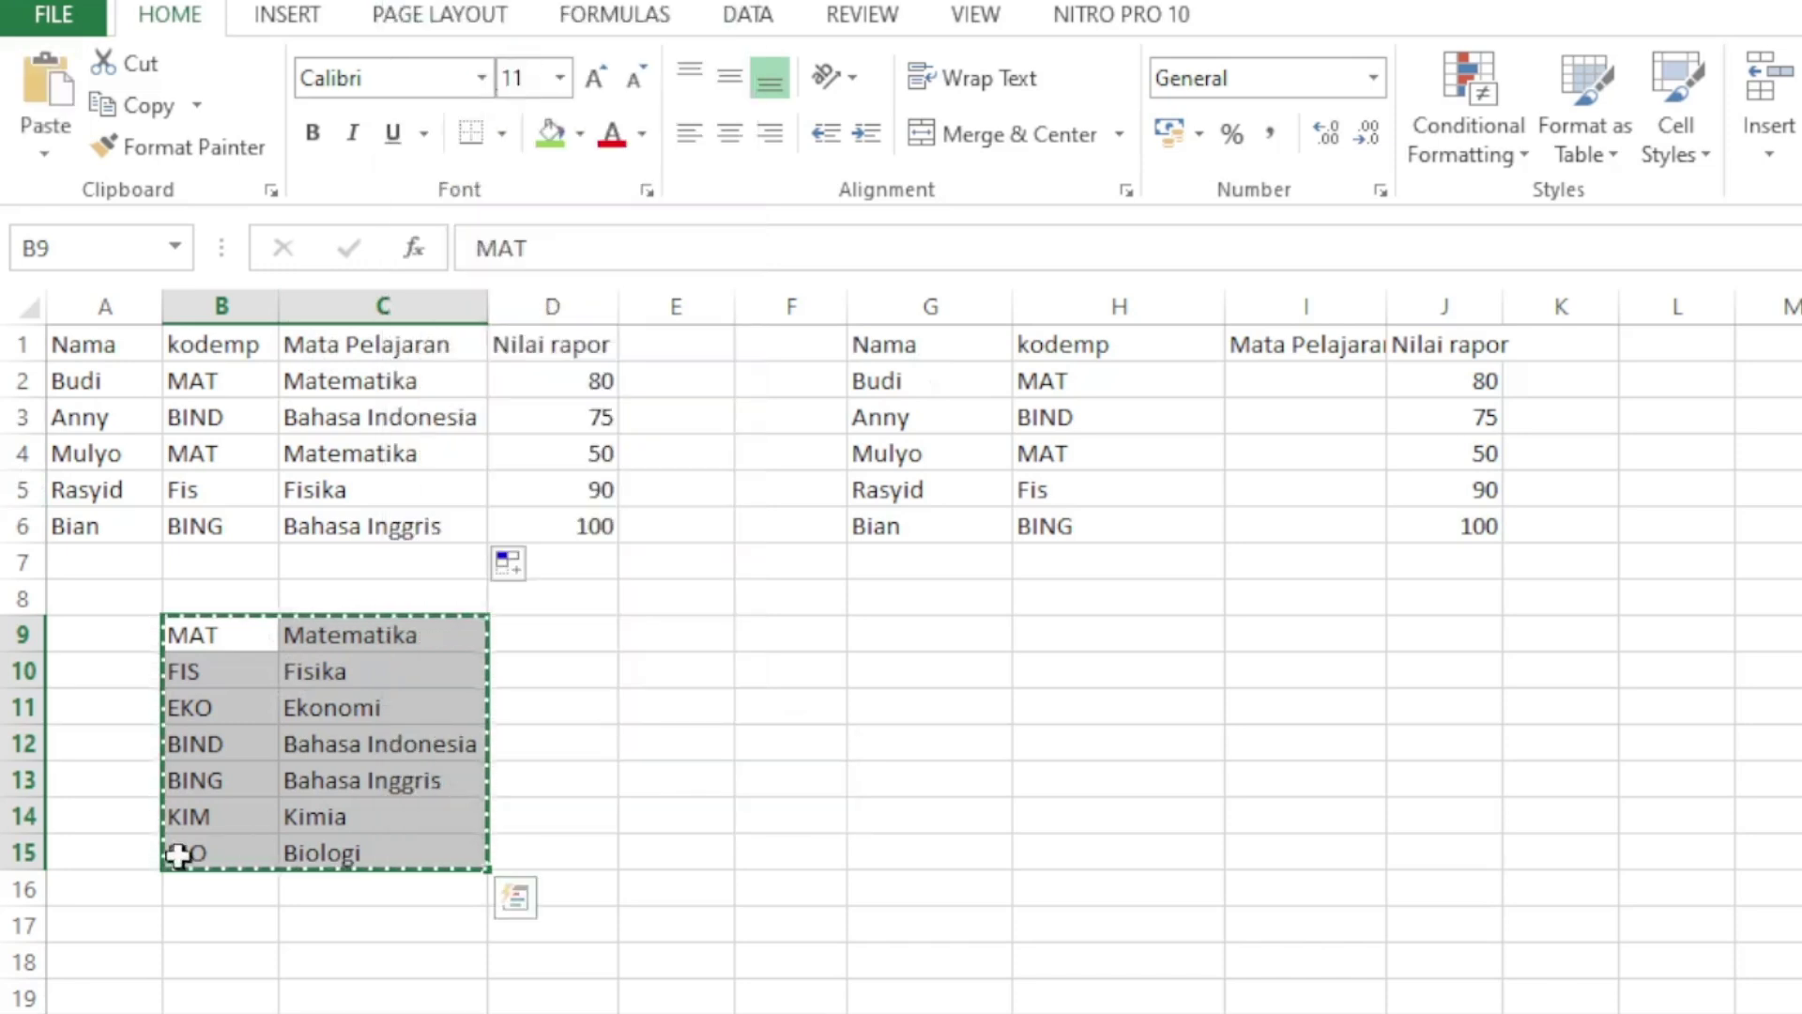
left_click(93, 930)
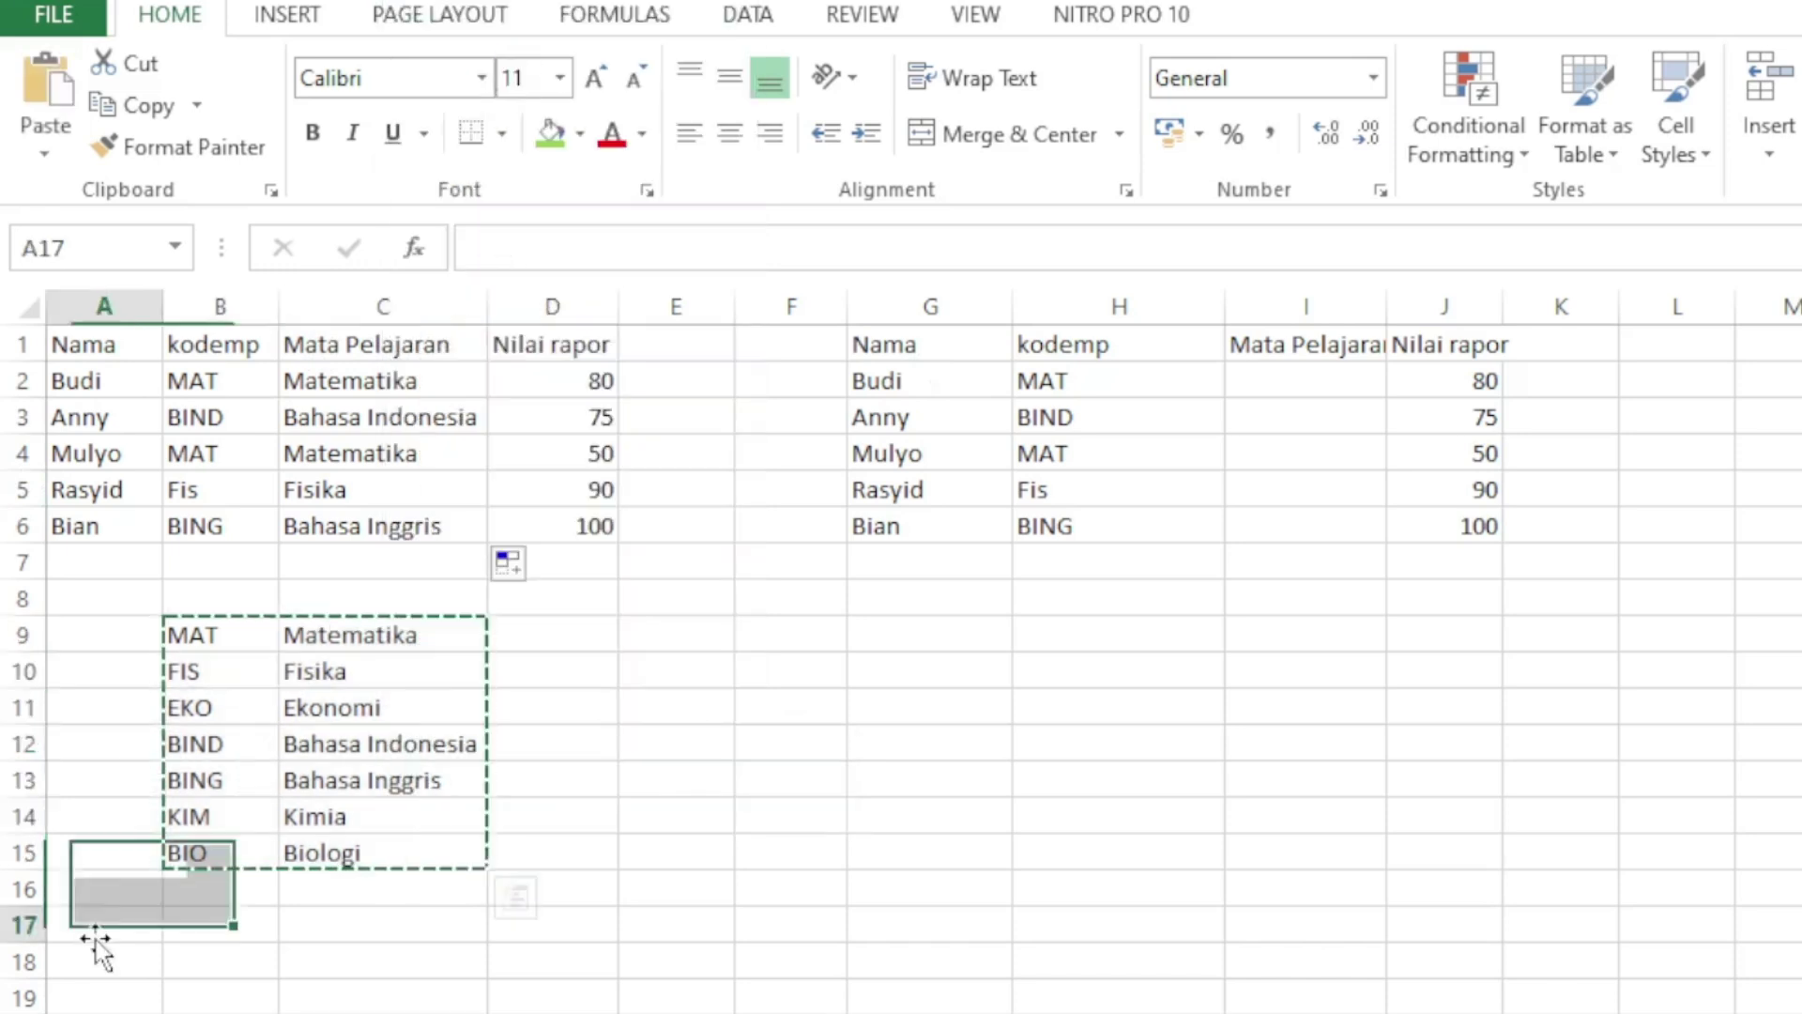
left_click(55, 158)
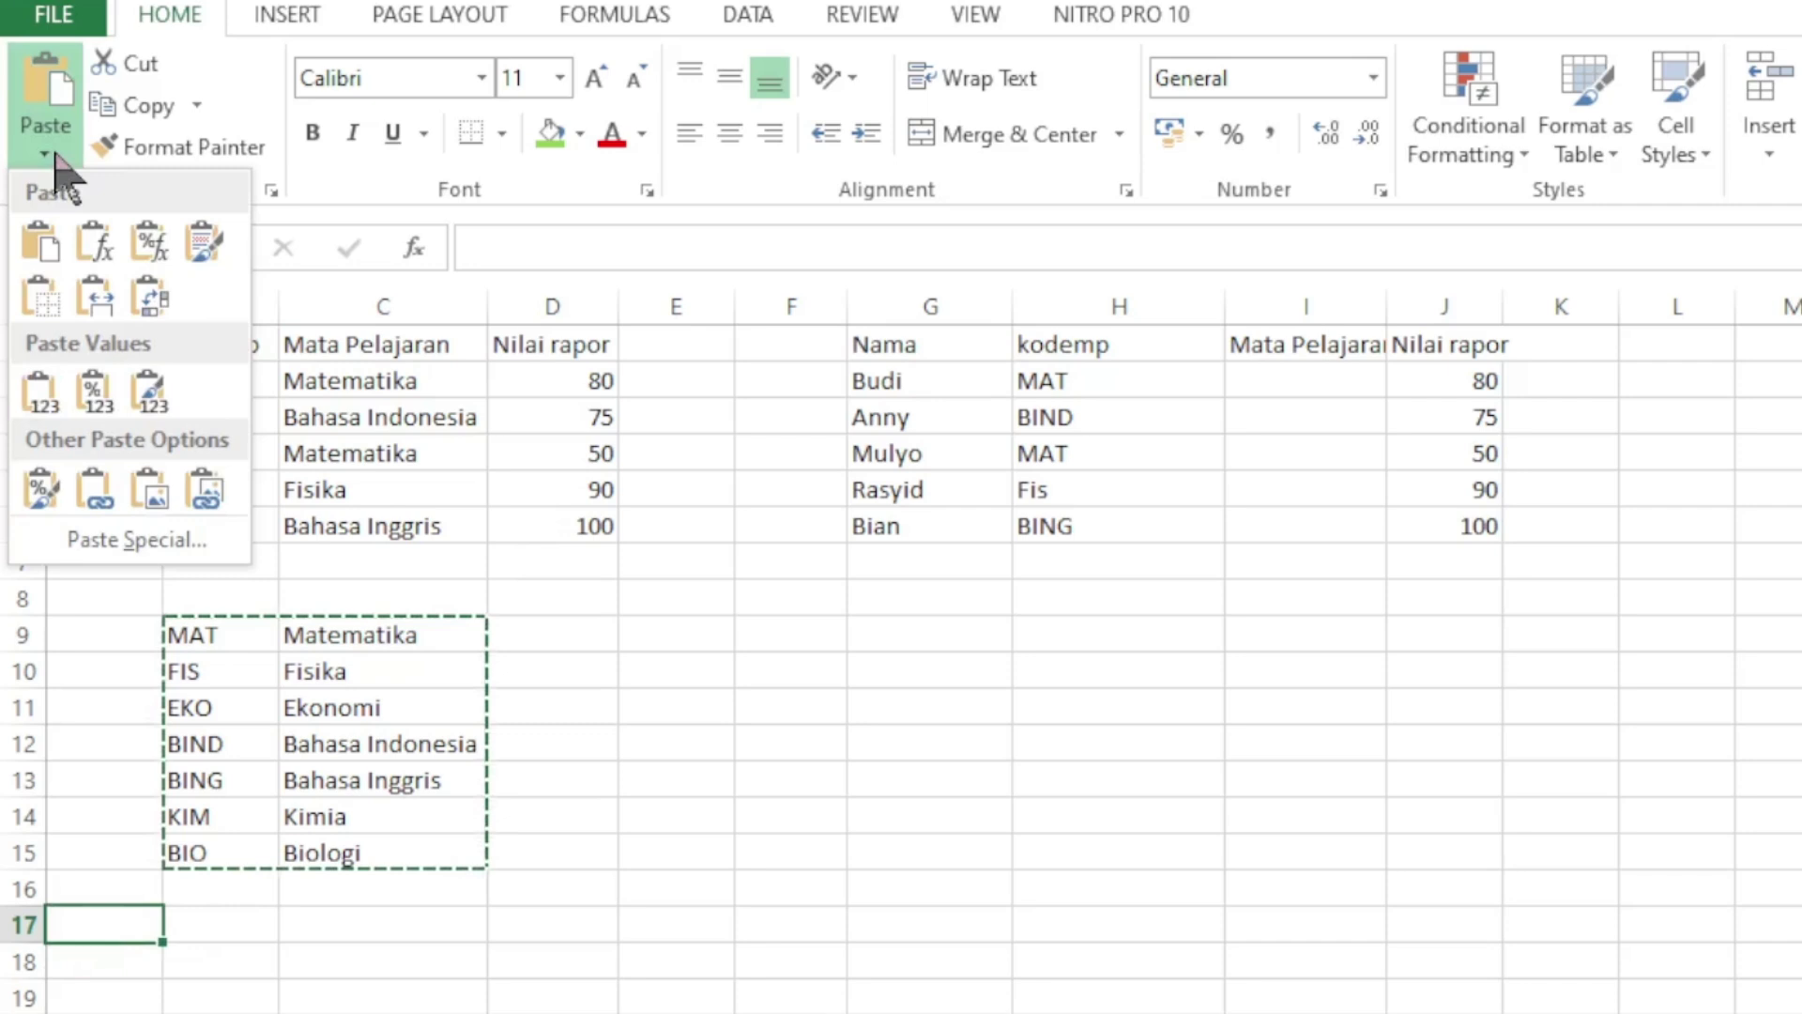
left_click(150, 541)
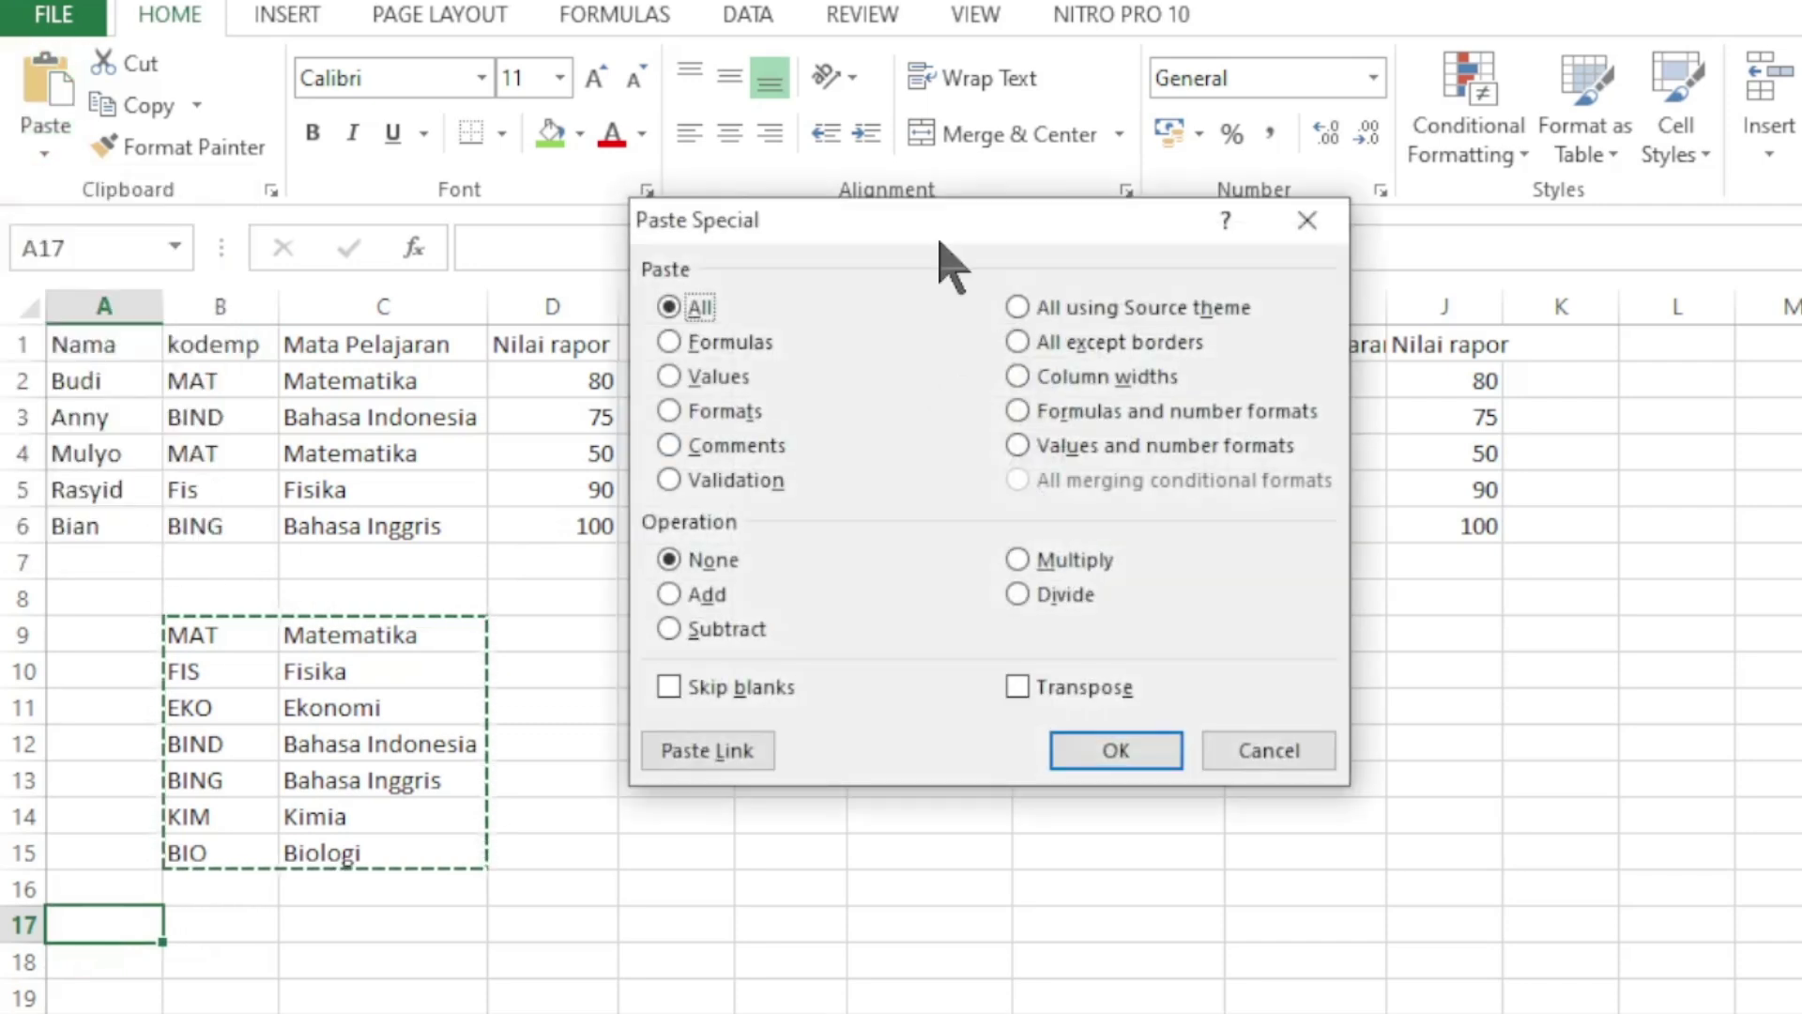
left_click(1022, 688)
left_click(1103, 750)
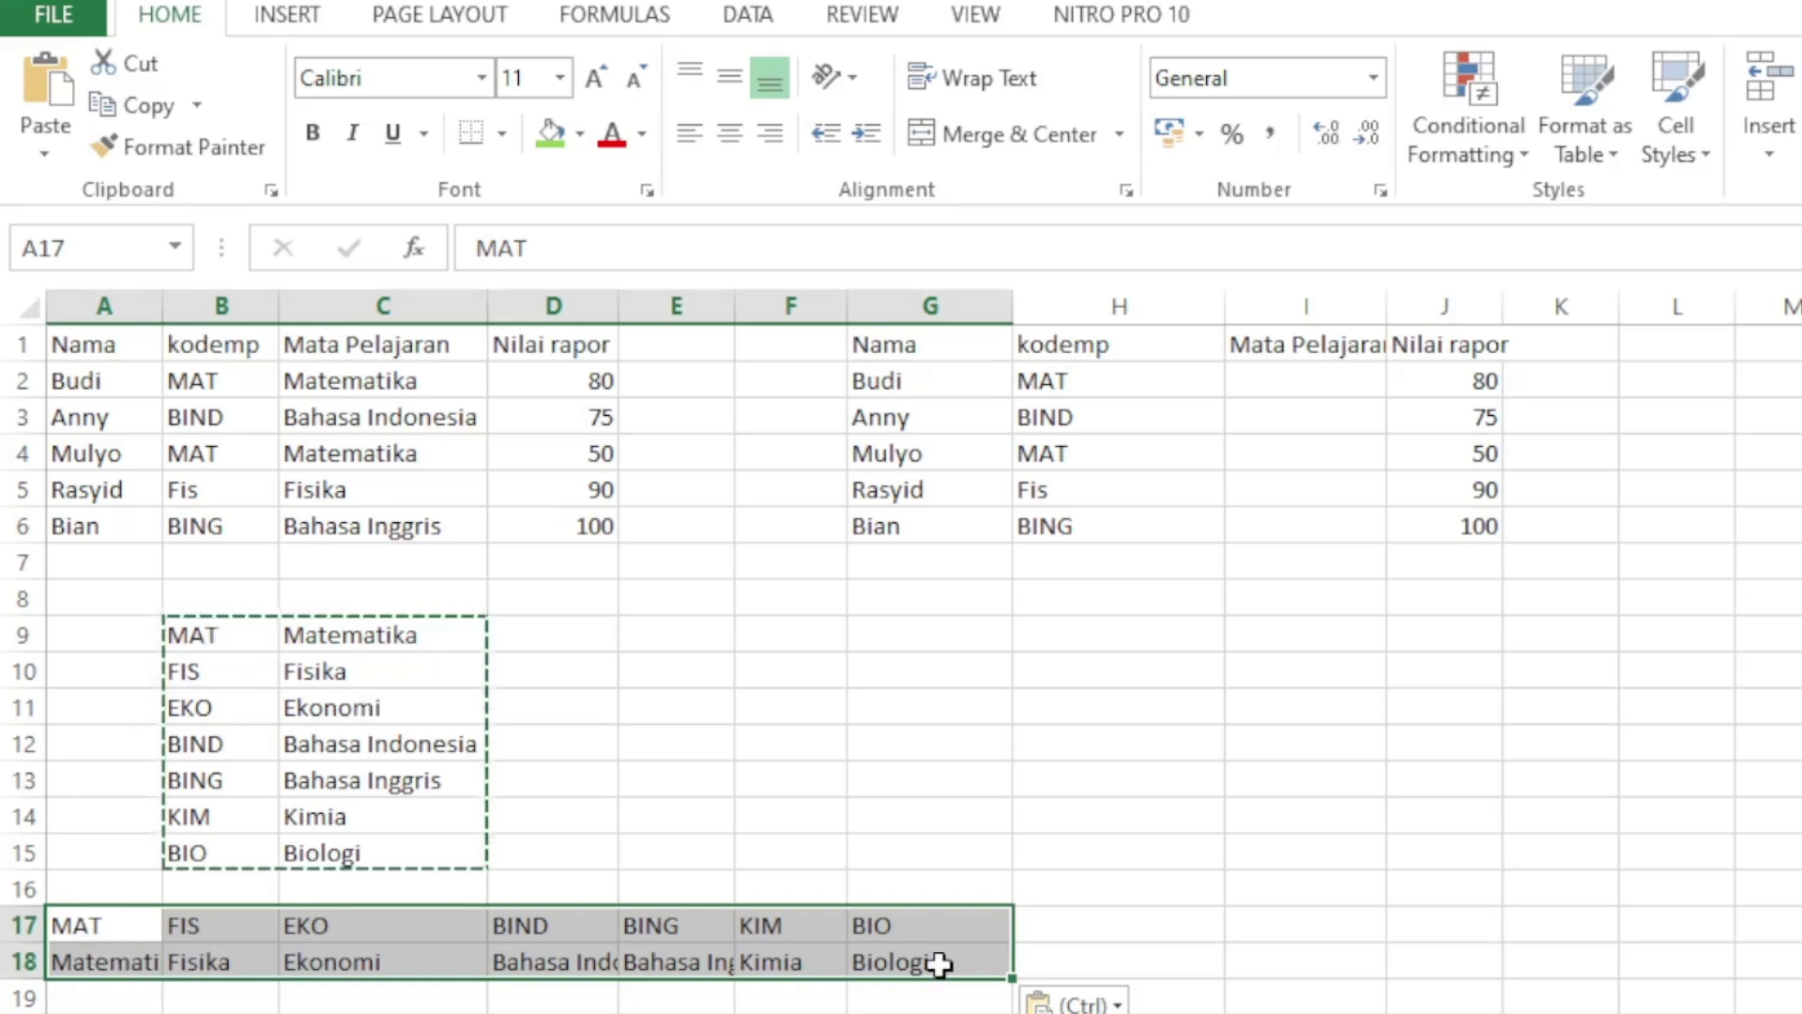
left_click(1236, 991)
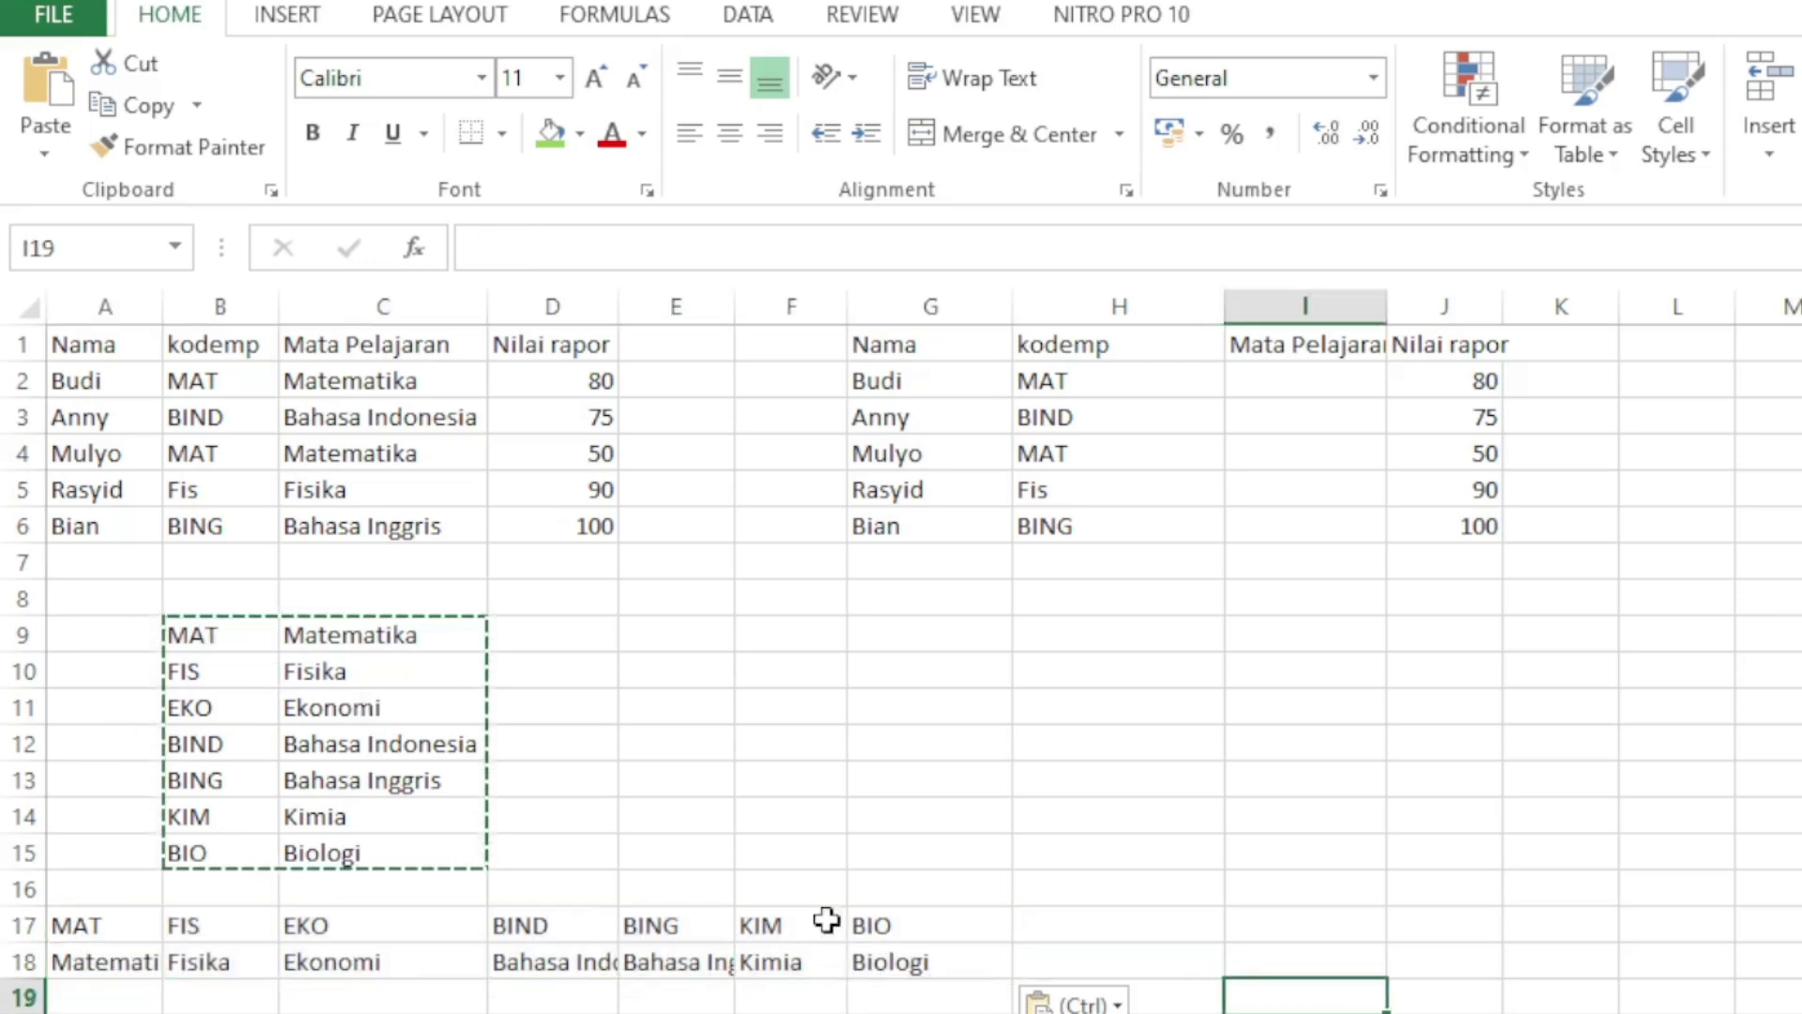
Check the code and subject pairs in the first three columns of the transposed table, rows 17 and 18.
left_click(72, 922)
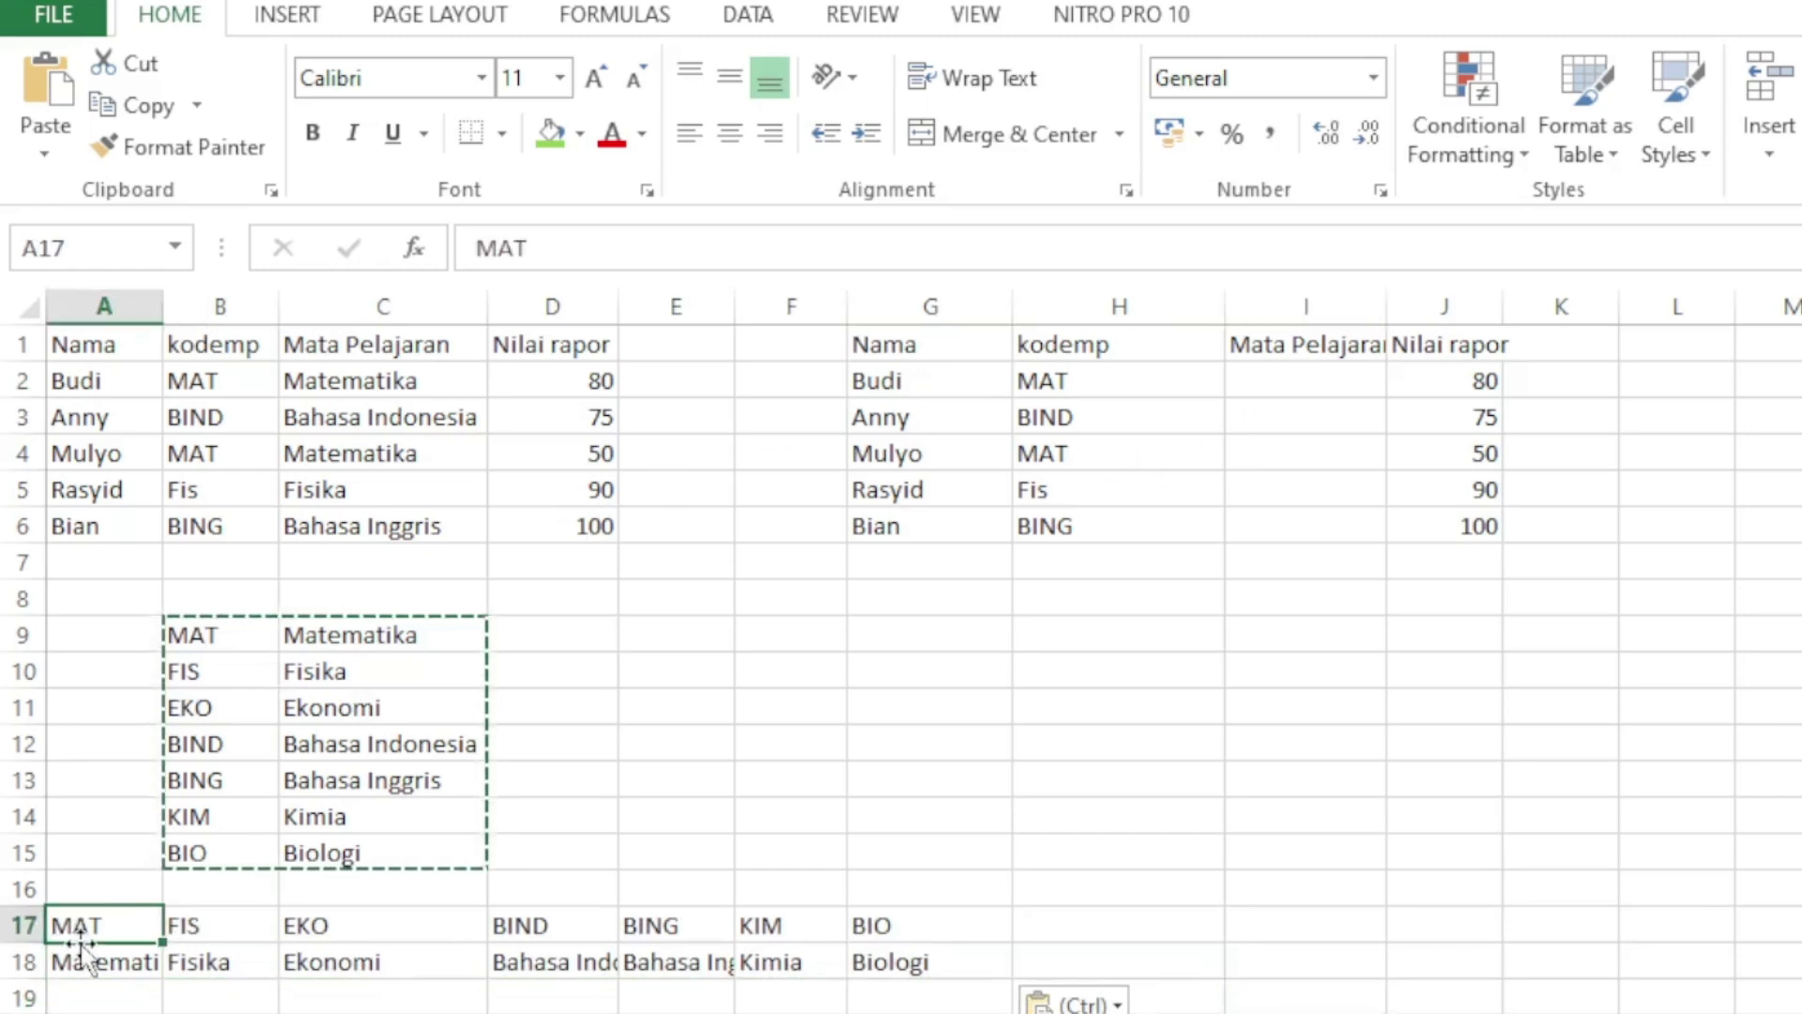
left_click(91, 965)
left_click(209, 933)
left_click(229, 965)
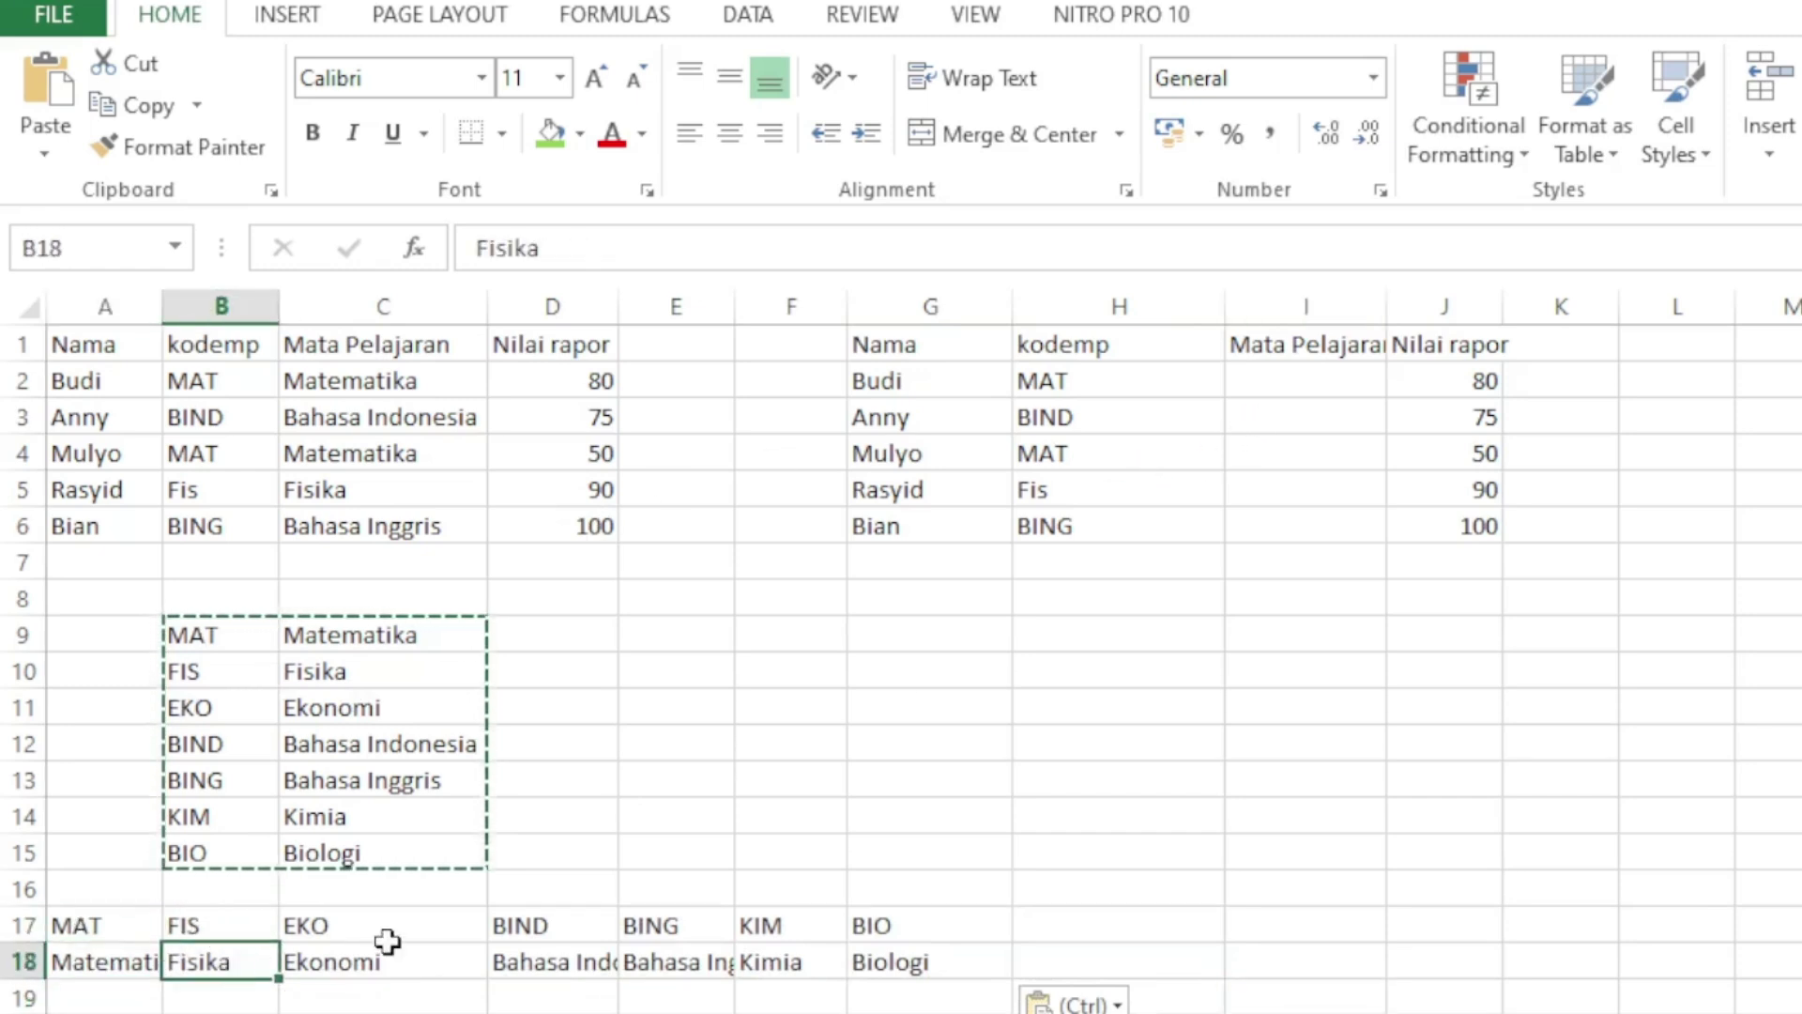
left_click(386, 937)
left_click(382, 977)
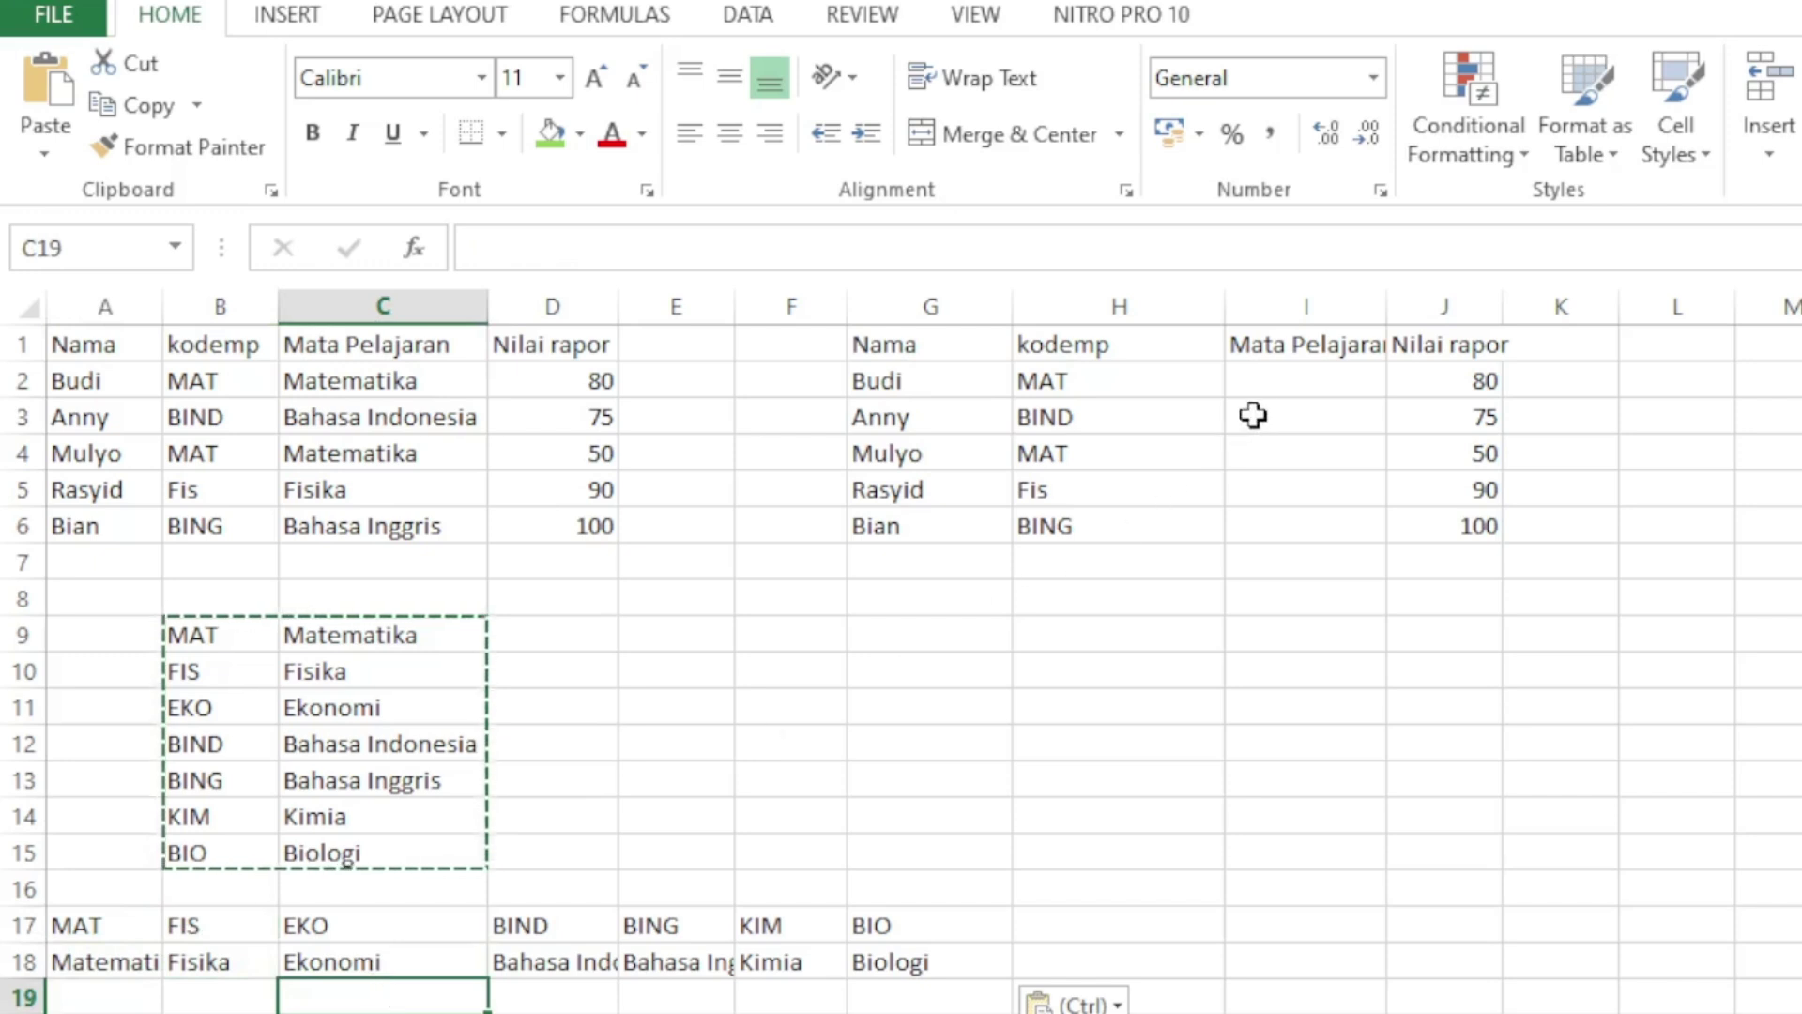
Start an HLOOKUP formula in I2 with the subject code in H2 as the lookup value.
left_click(1276, 397)
left_click(1067, 383)
left_click(1279, 376)
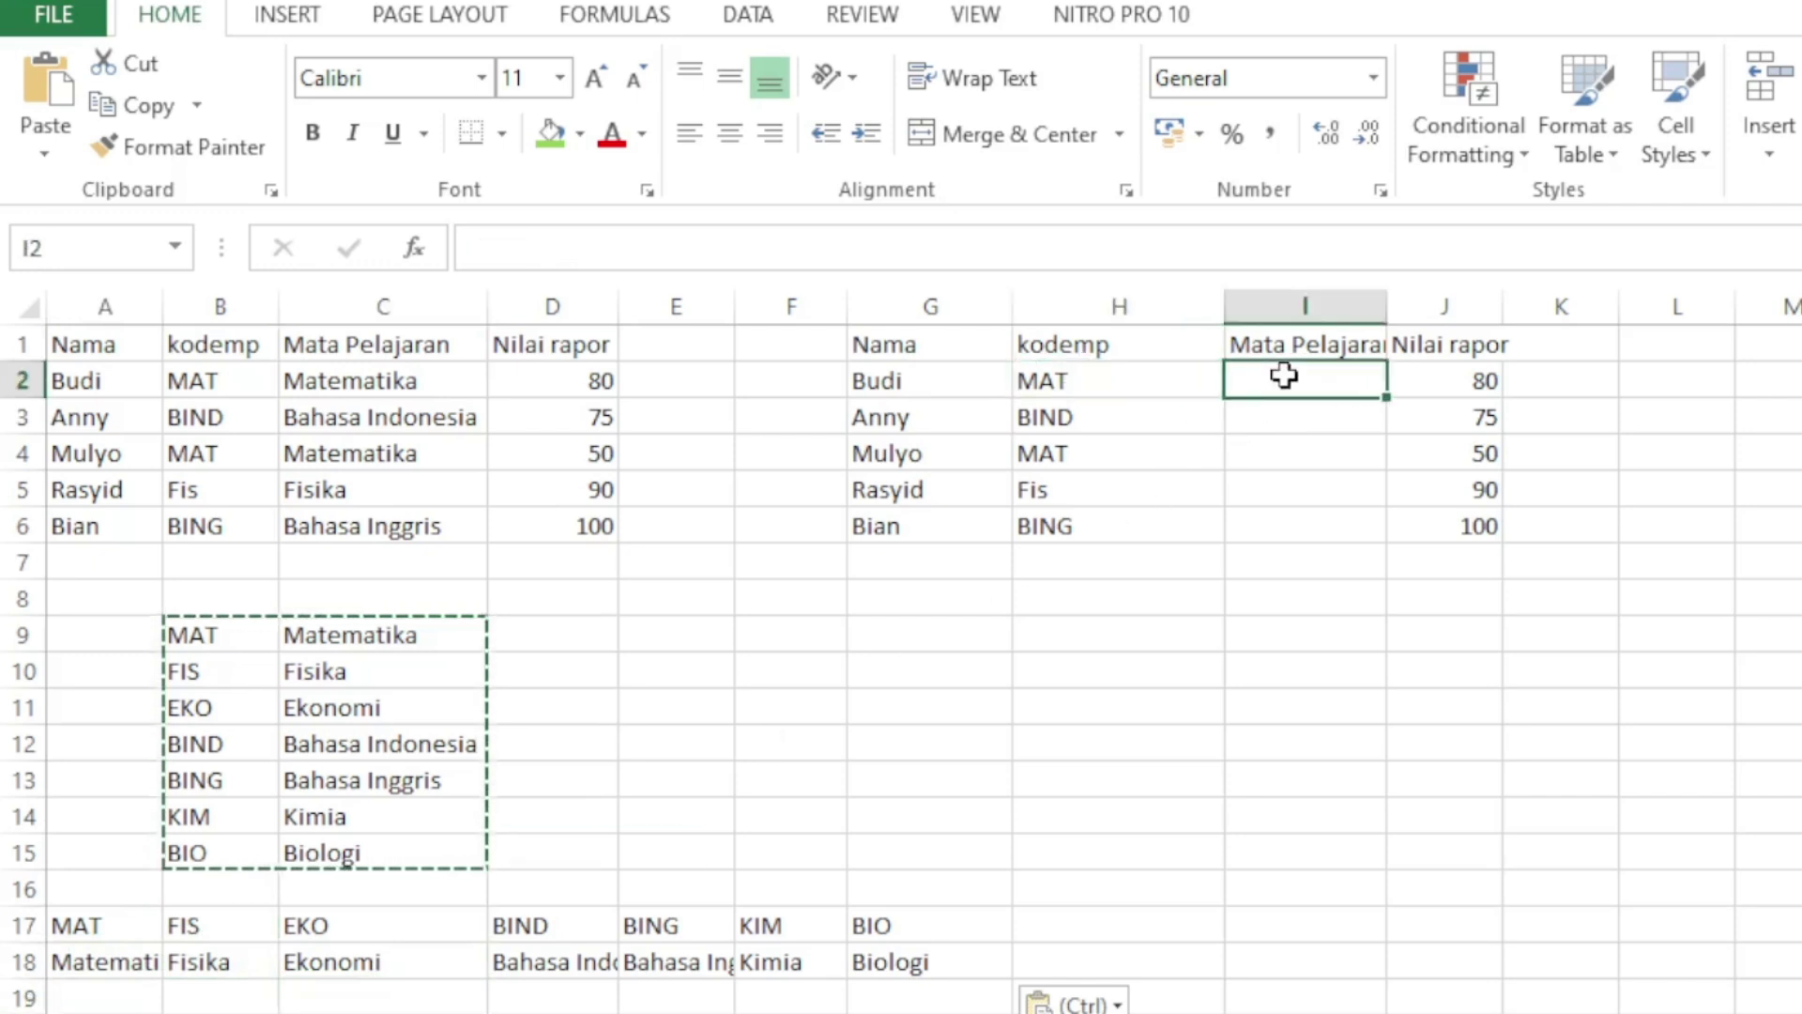
left_click(1082, 420)
left_click(1267, 419)
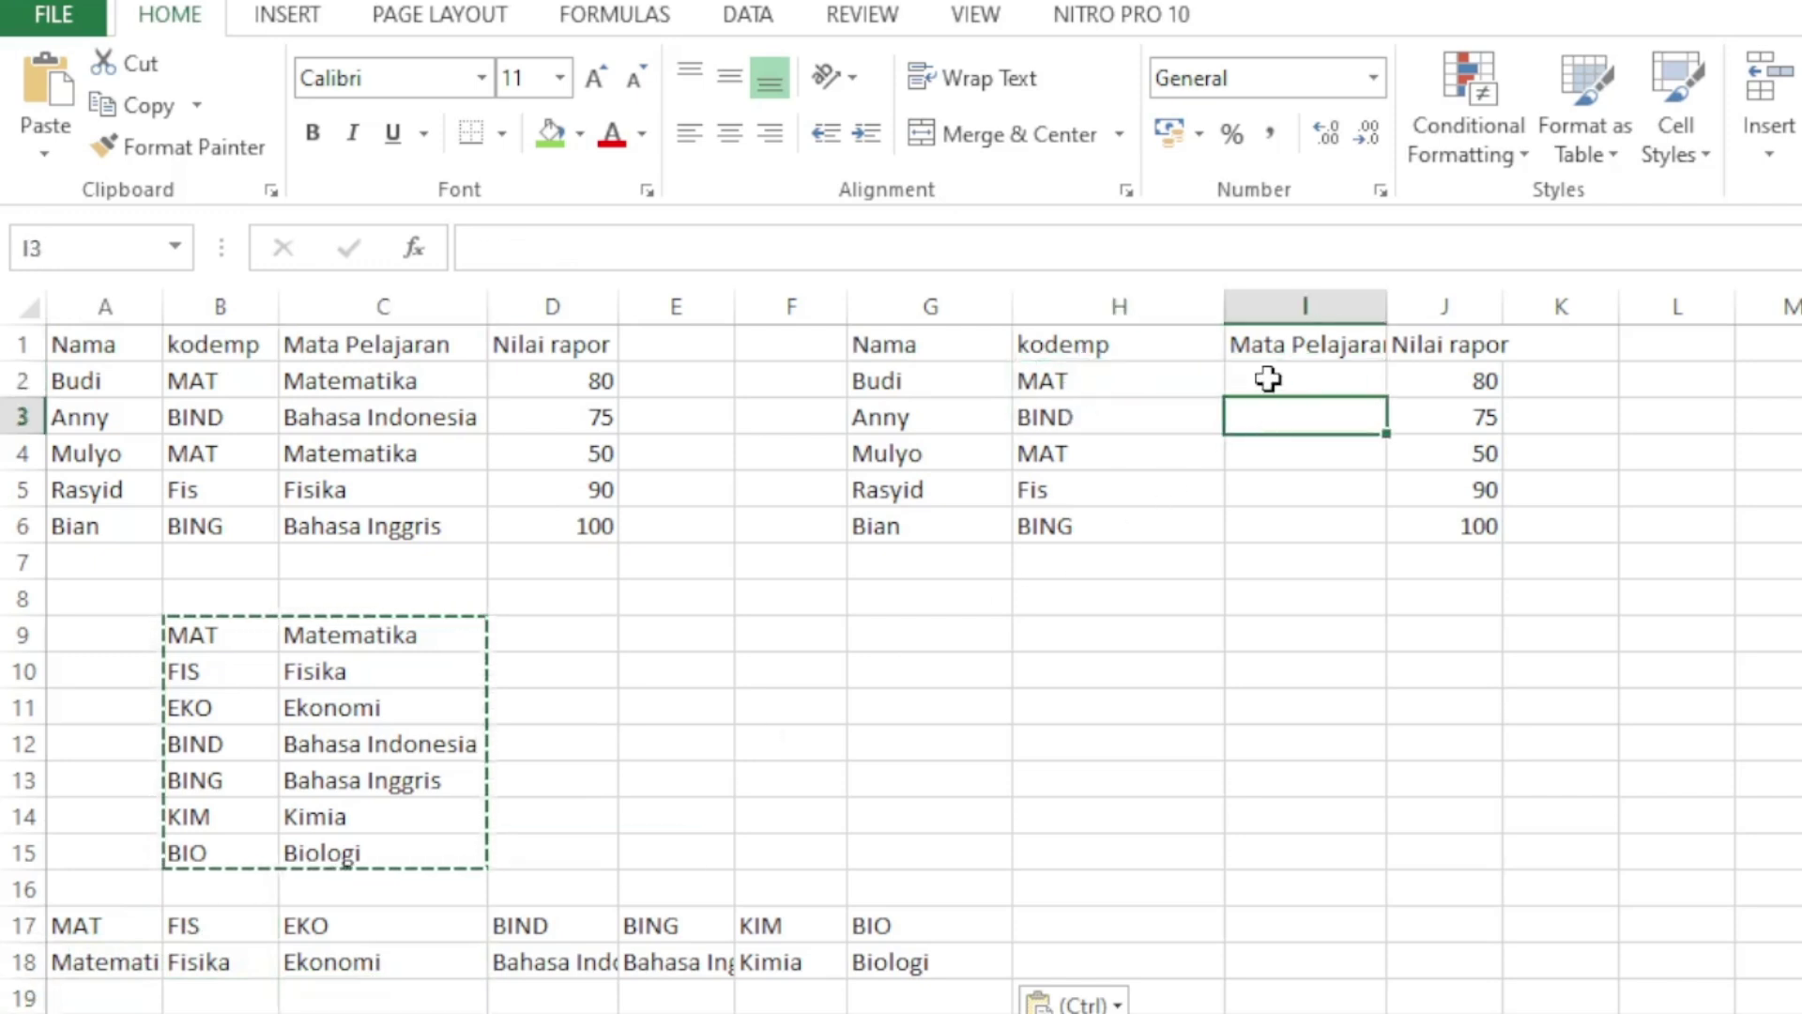
left_click(1268, 378)
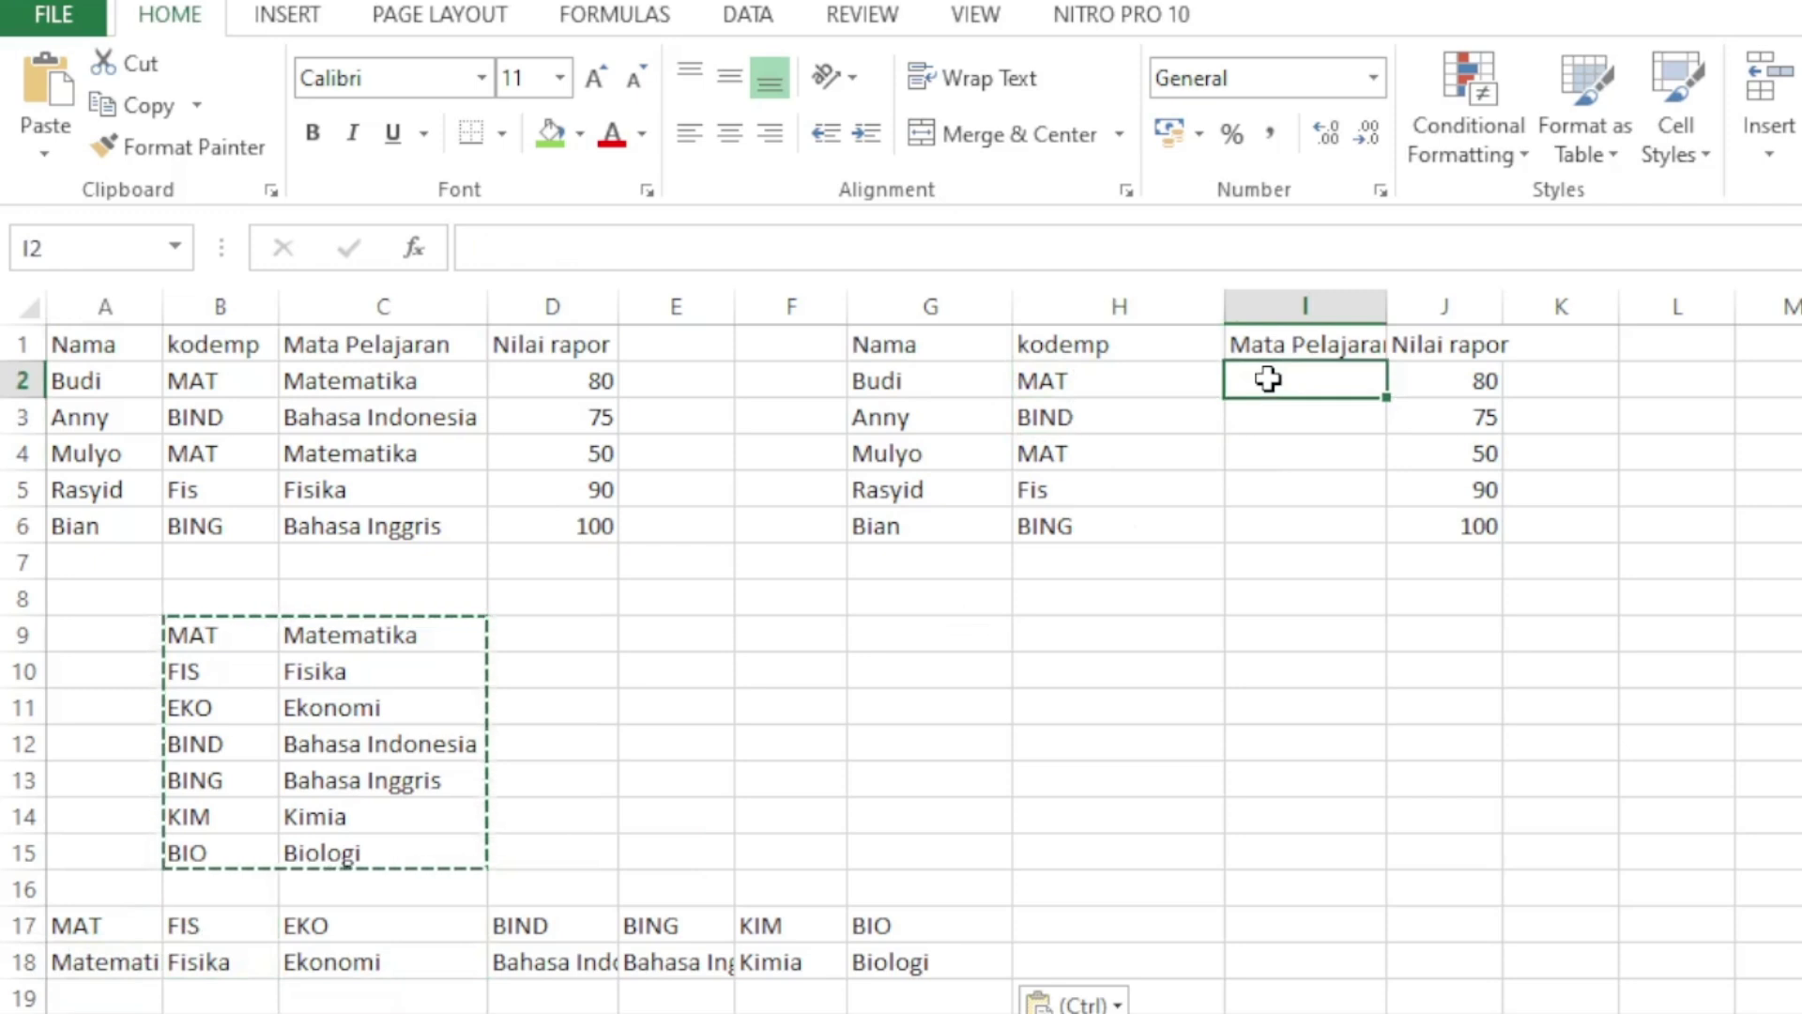
type("=")
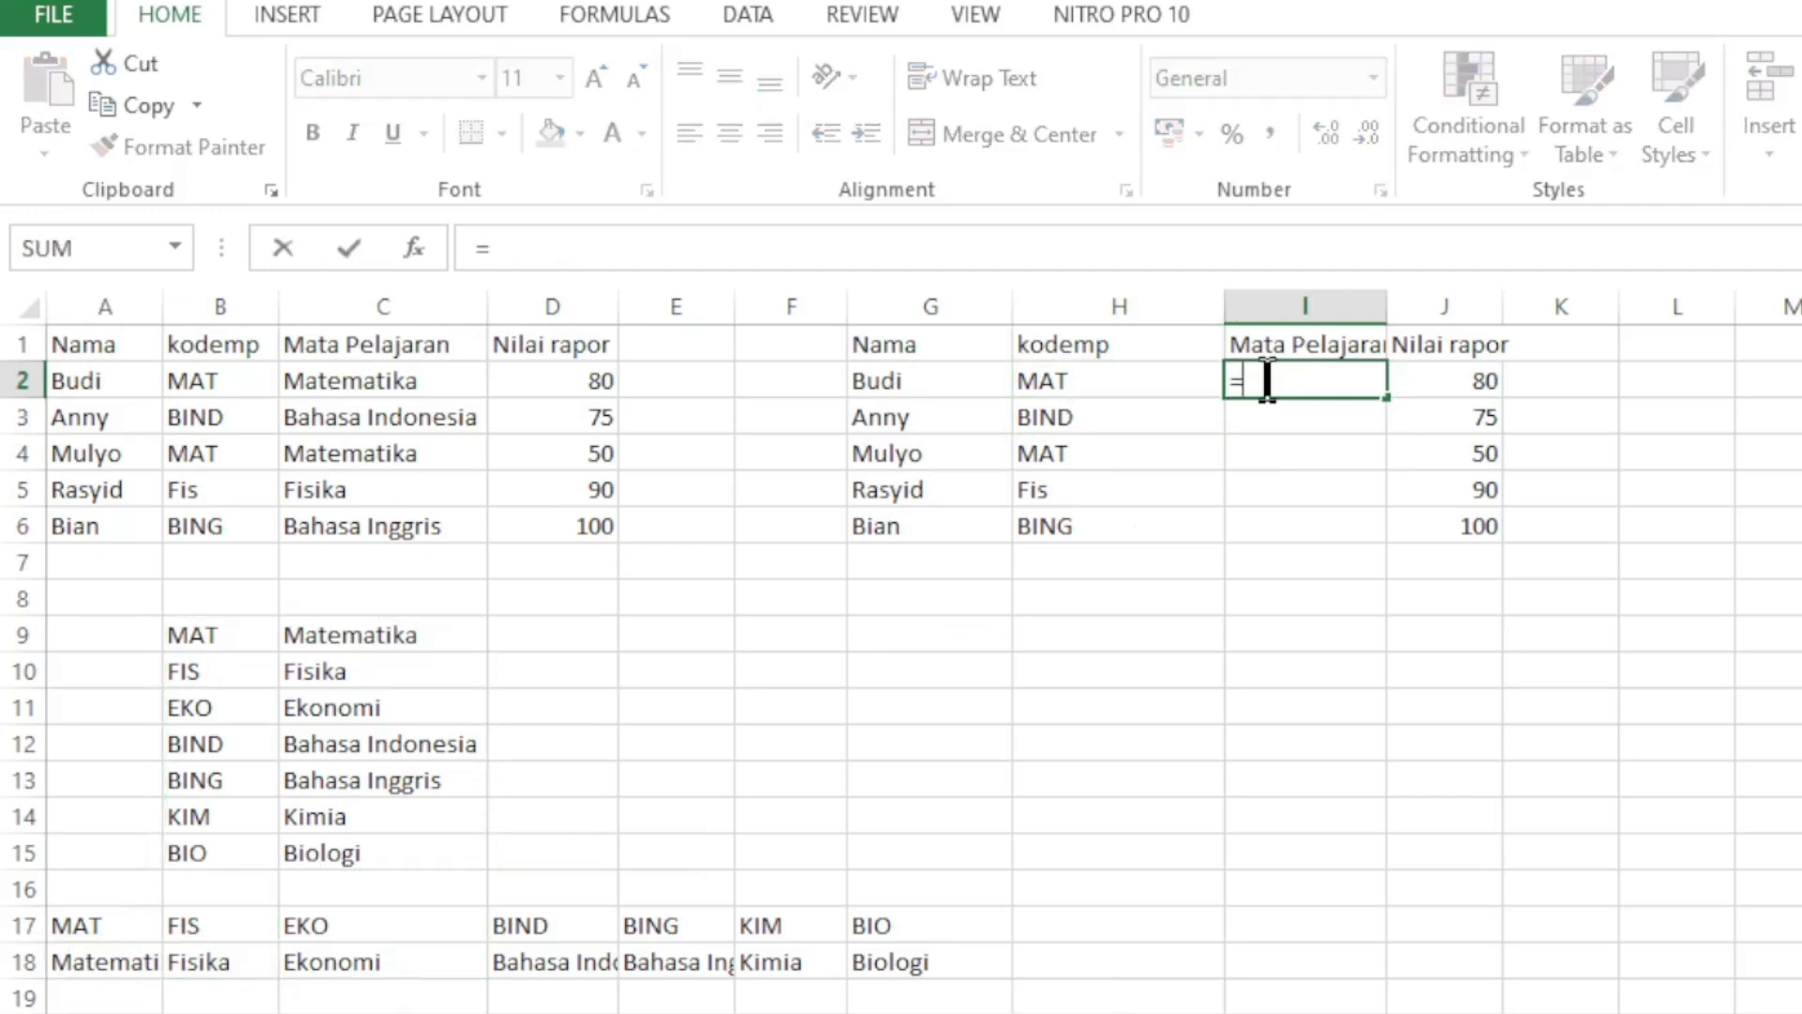
type("h")
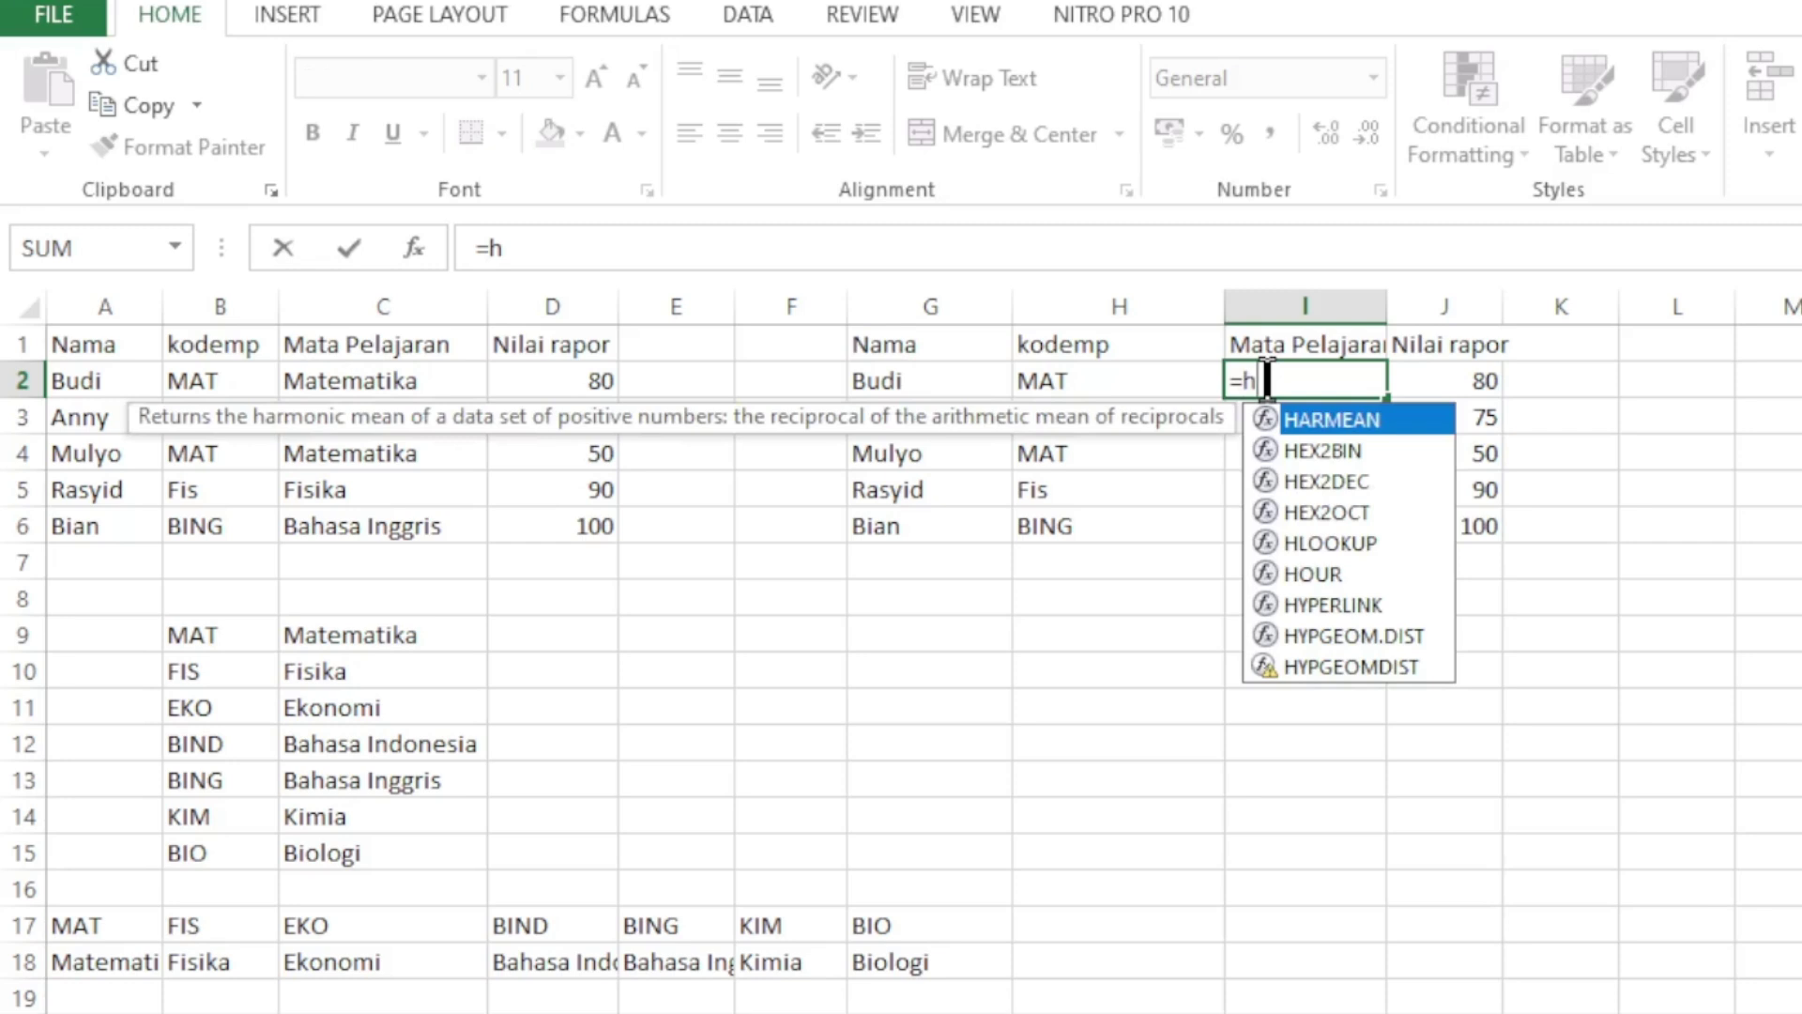
type("l")
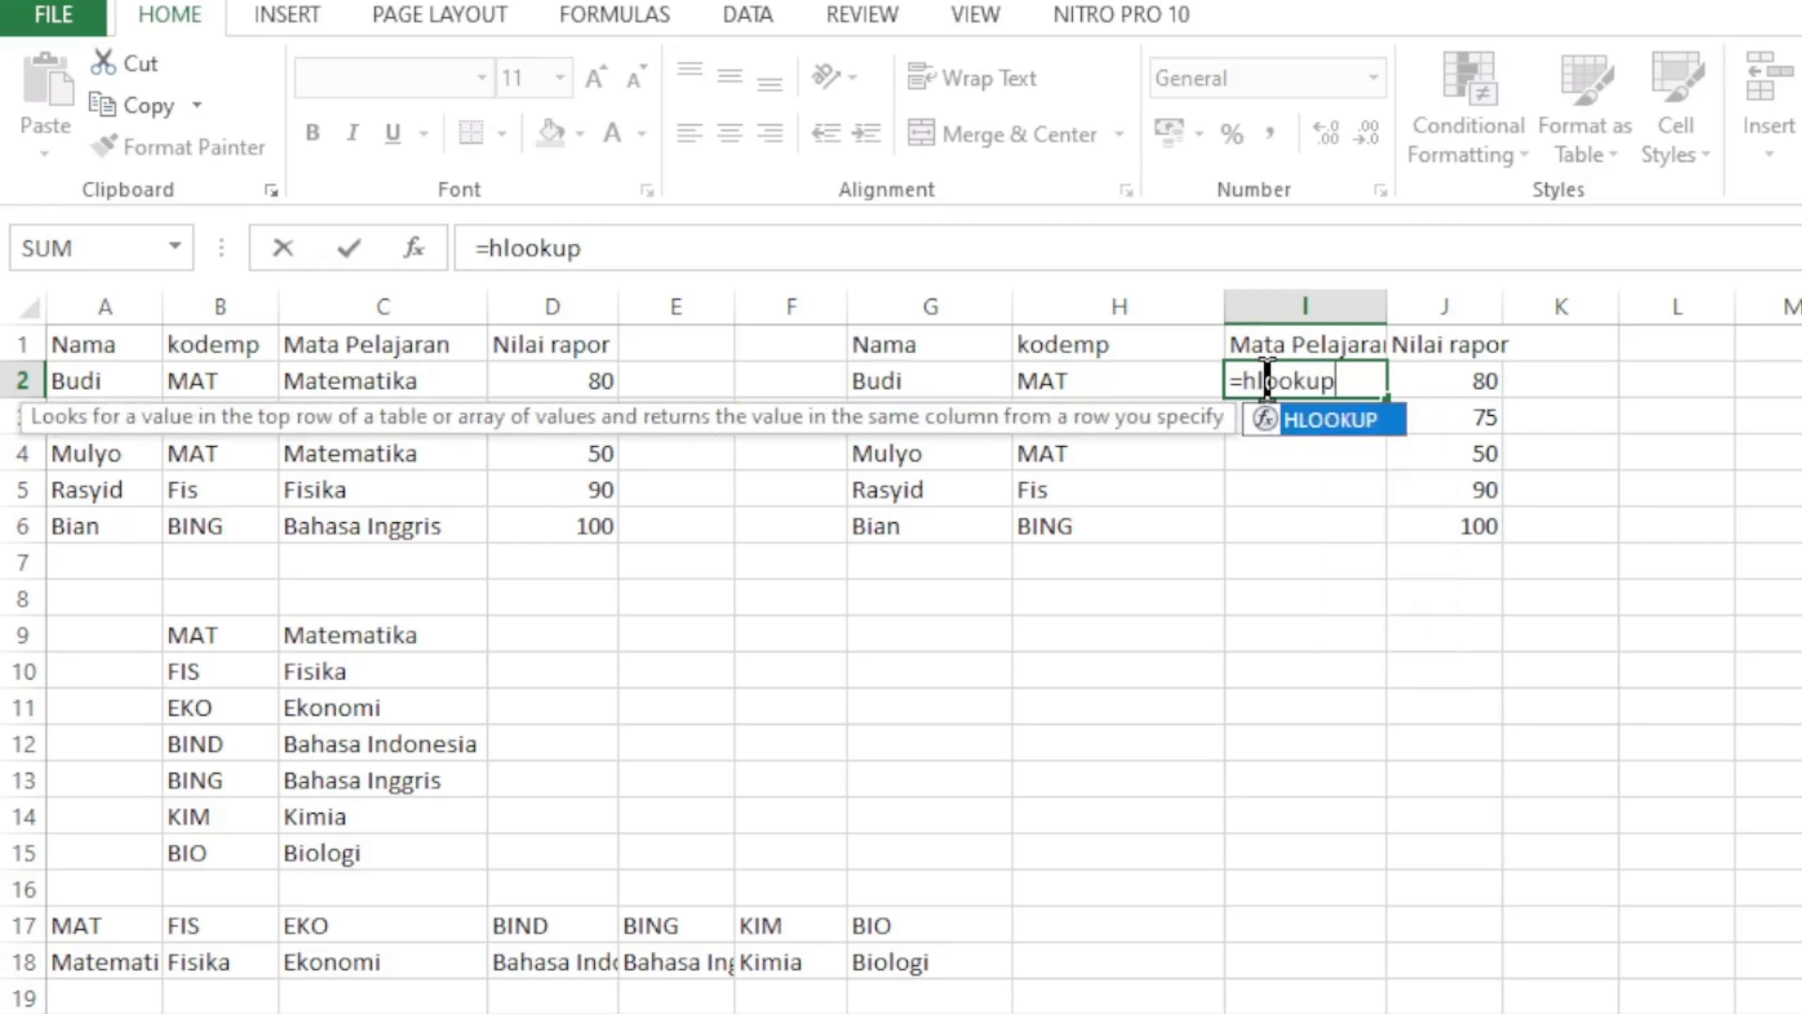
type("ookup(")
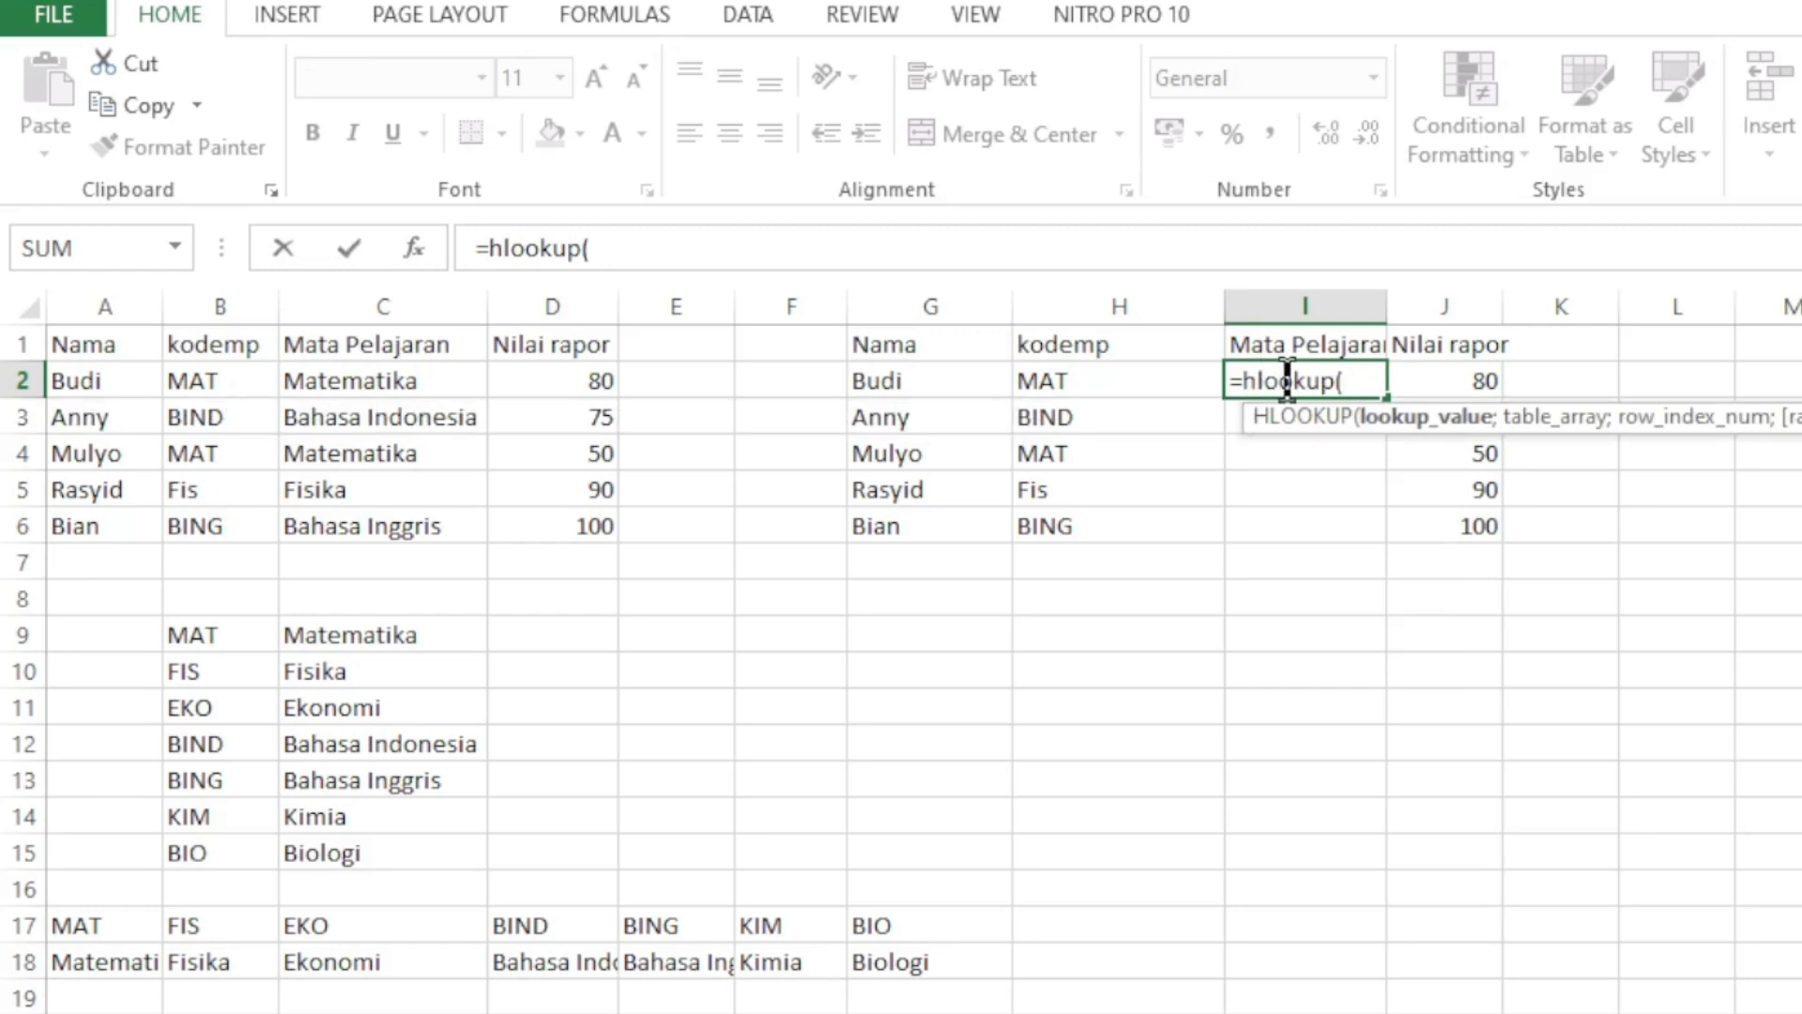
left_click(1096, 381)
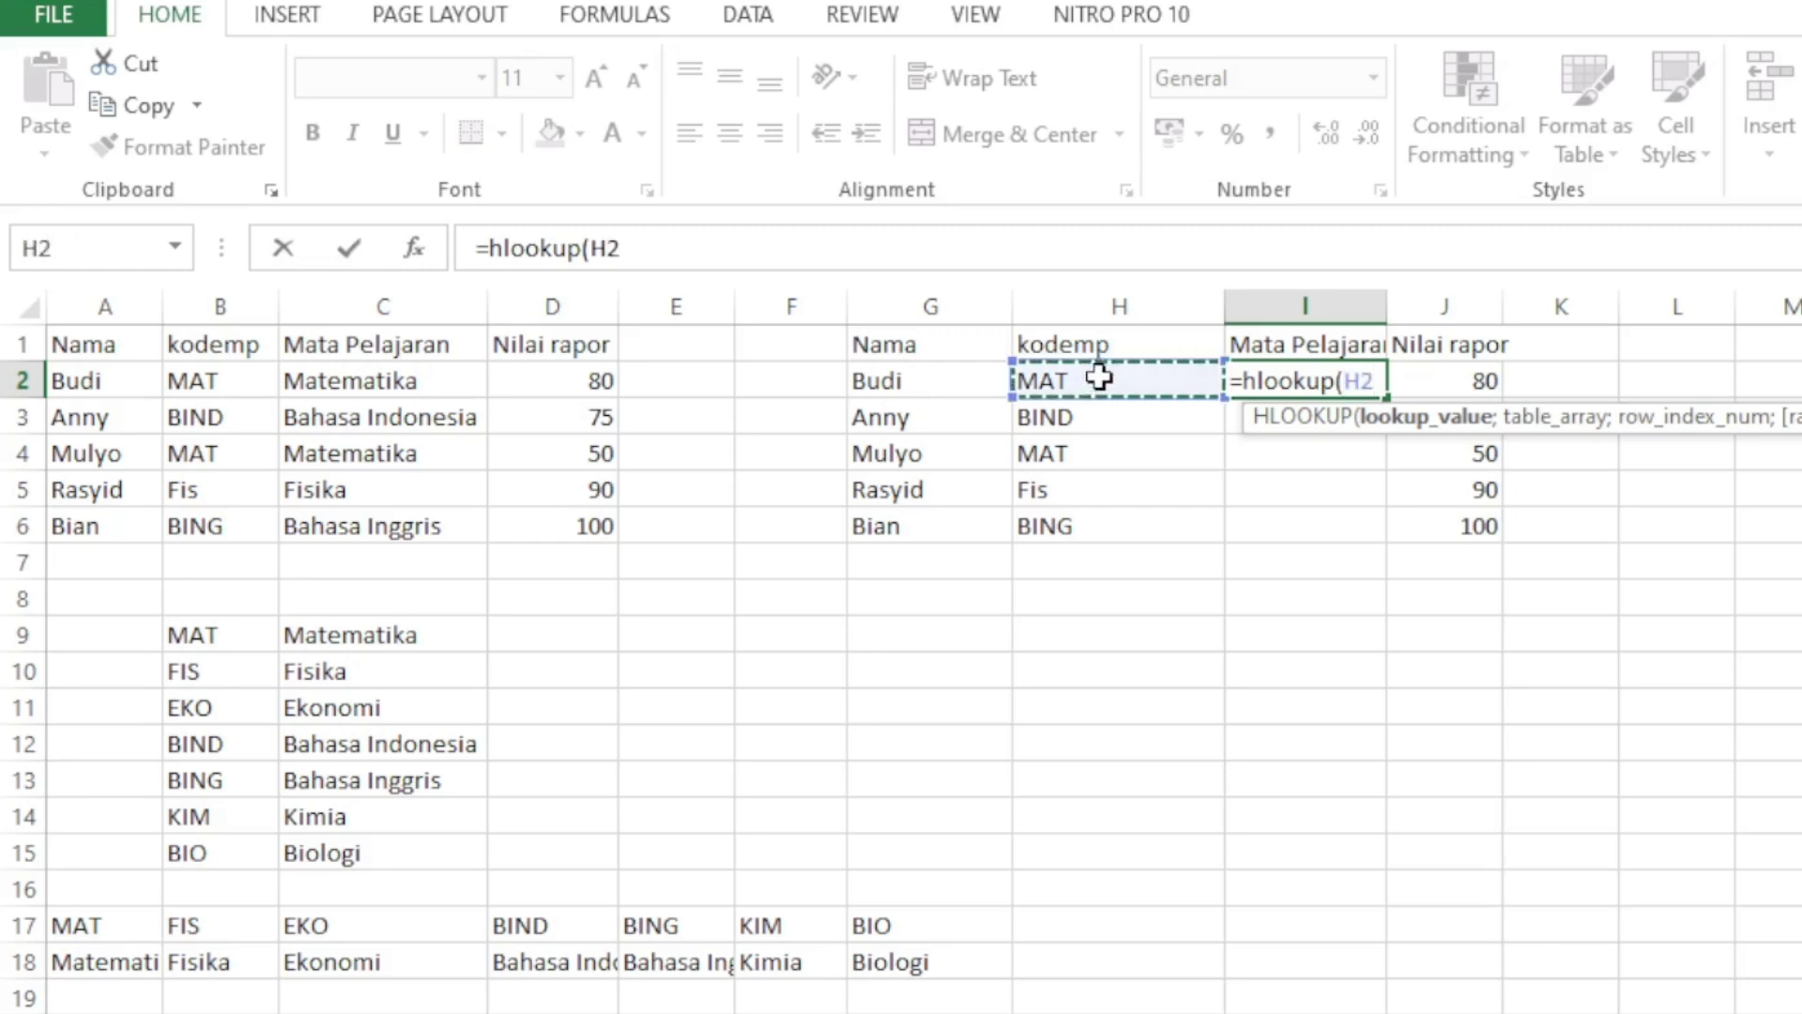
type(";")
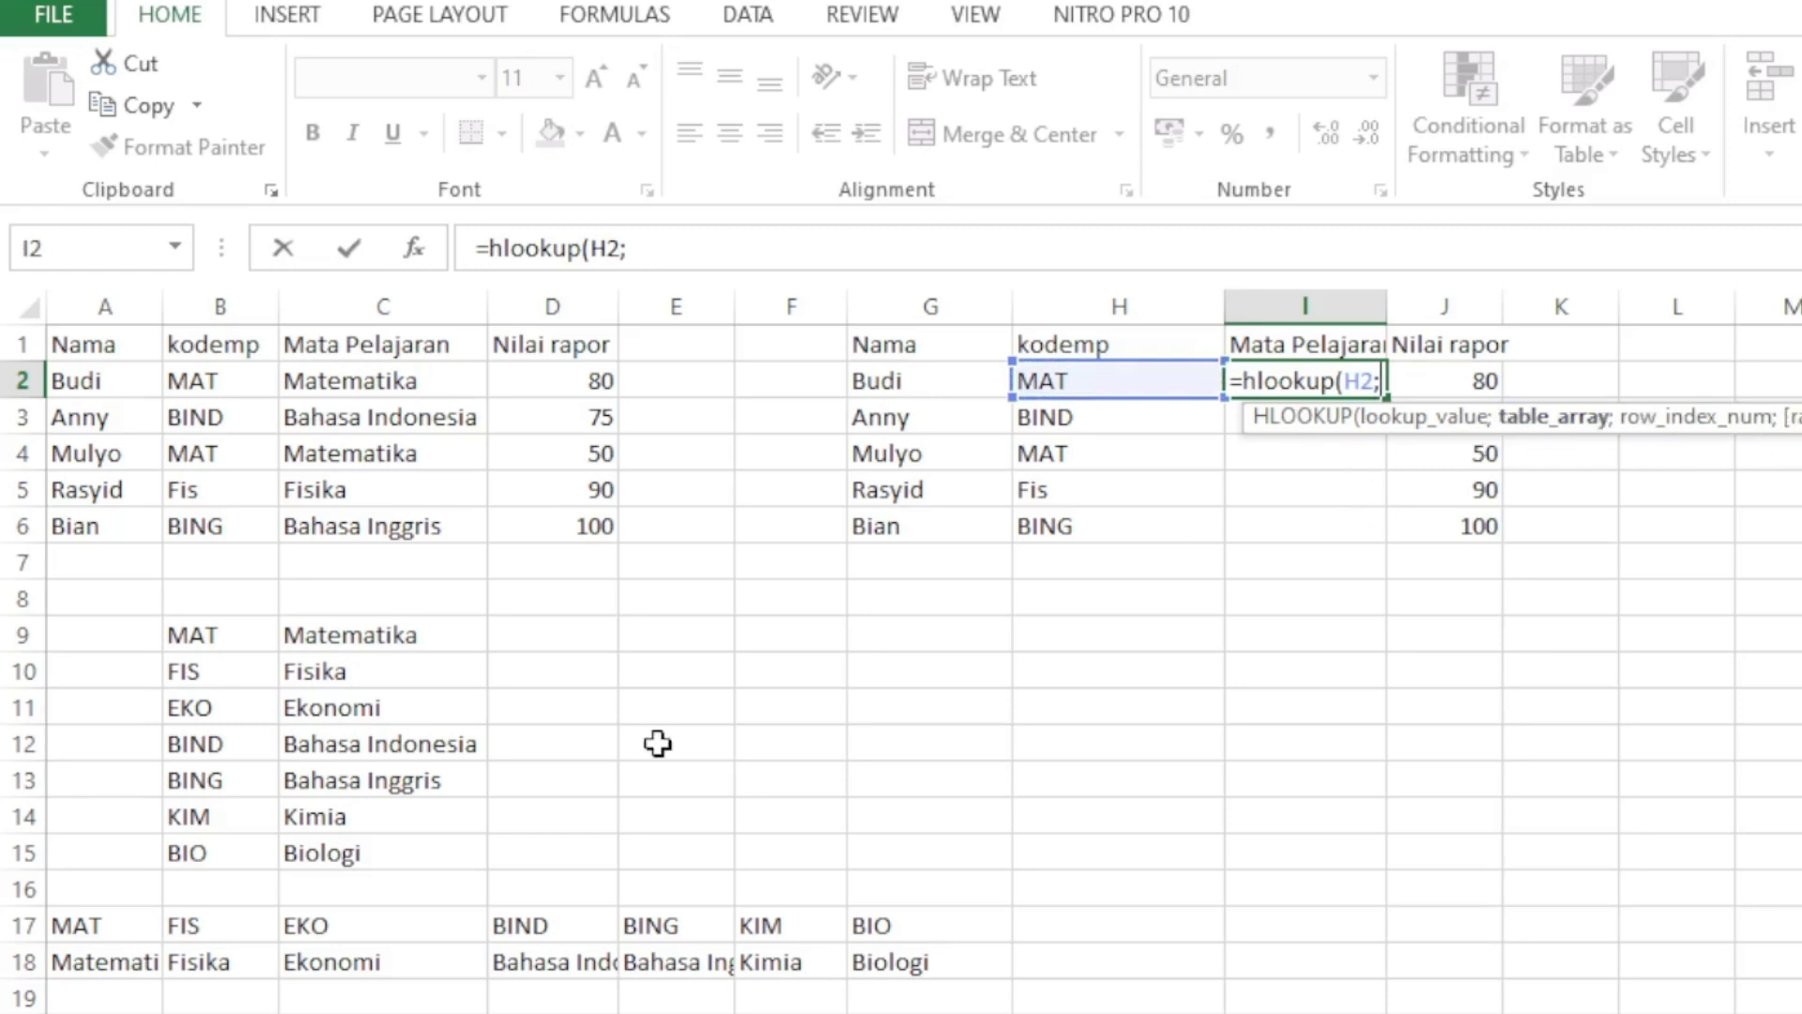
Set the HLOOKUP table array to the transposed table A17:G18 and make it absolute as $A$17:$G$18.
left_click_drag(85, 925, 950, 974)
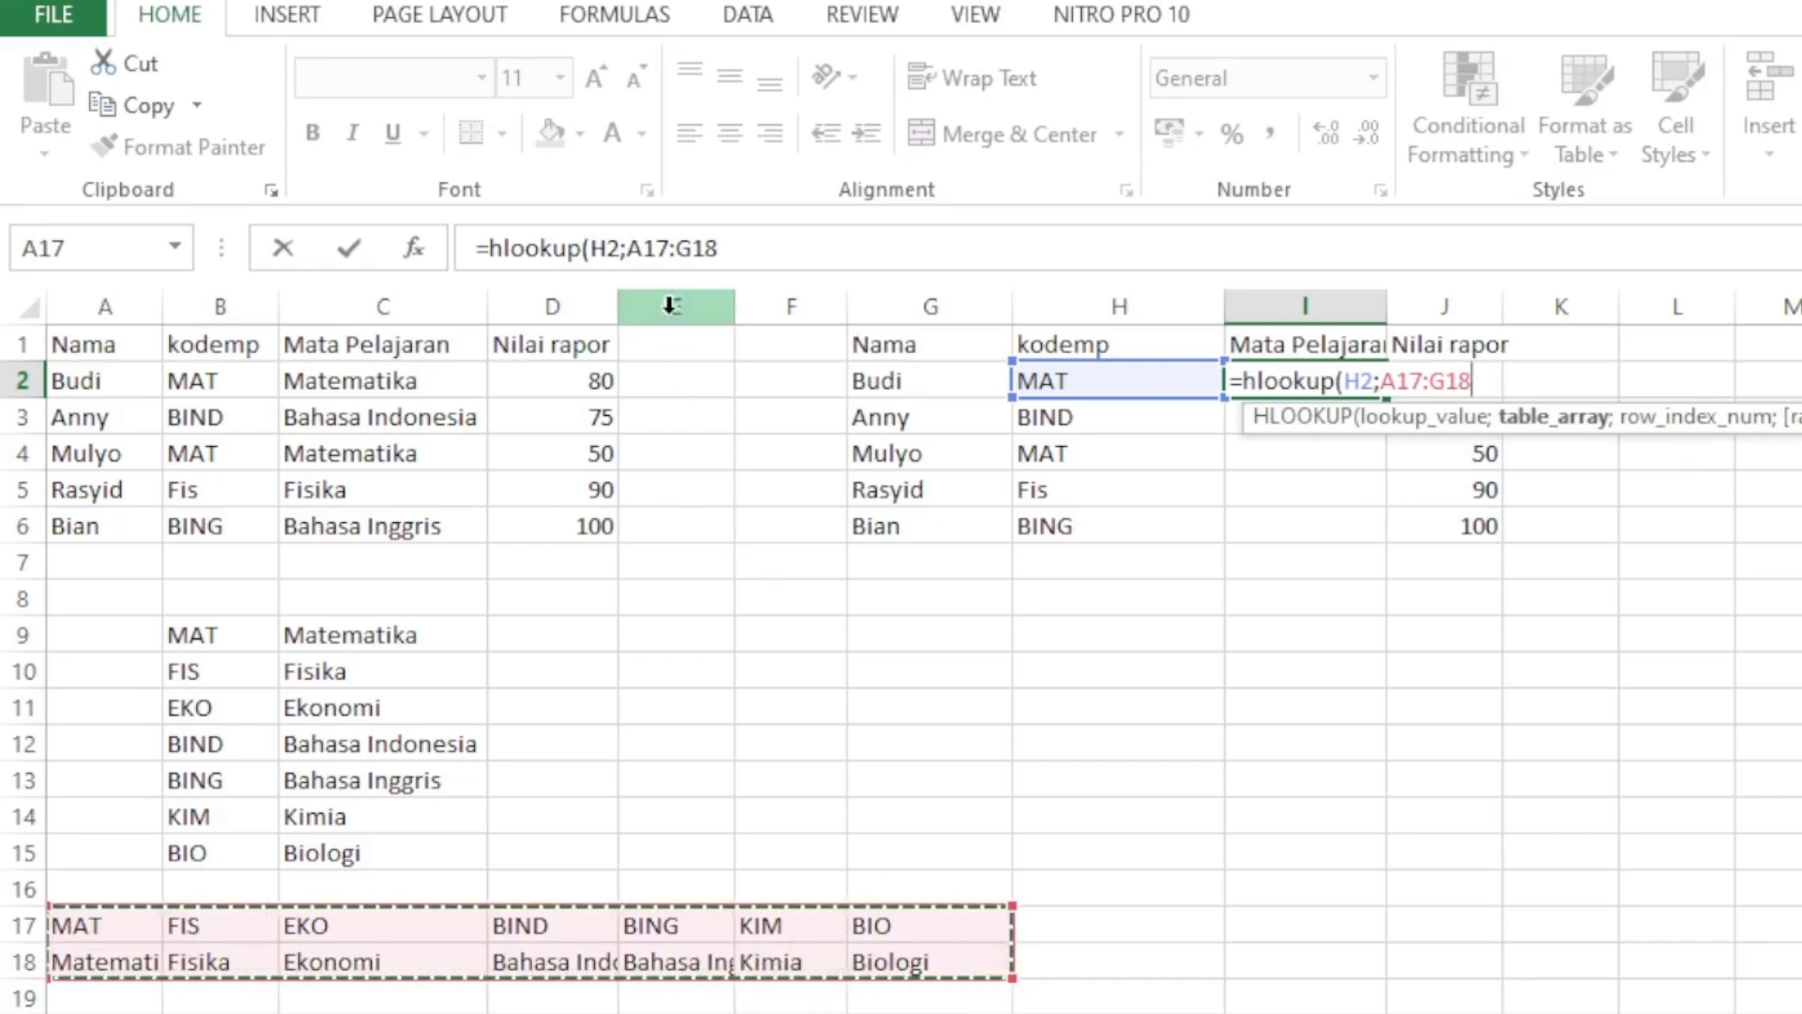
left_click(630, 249)
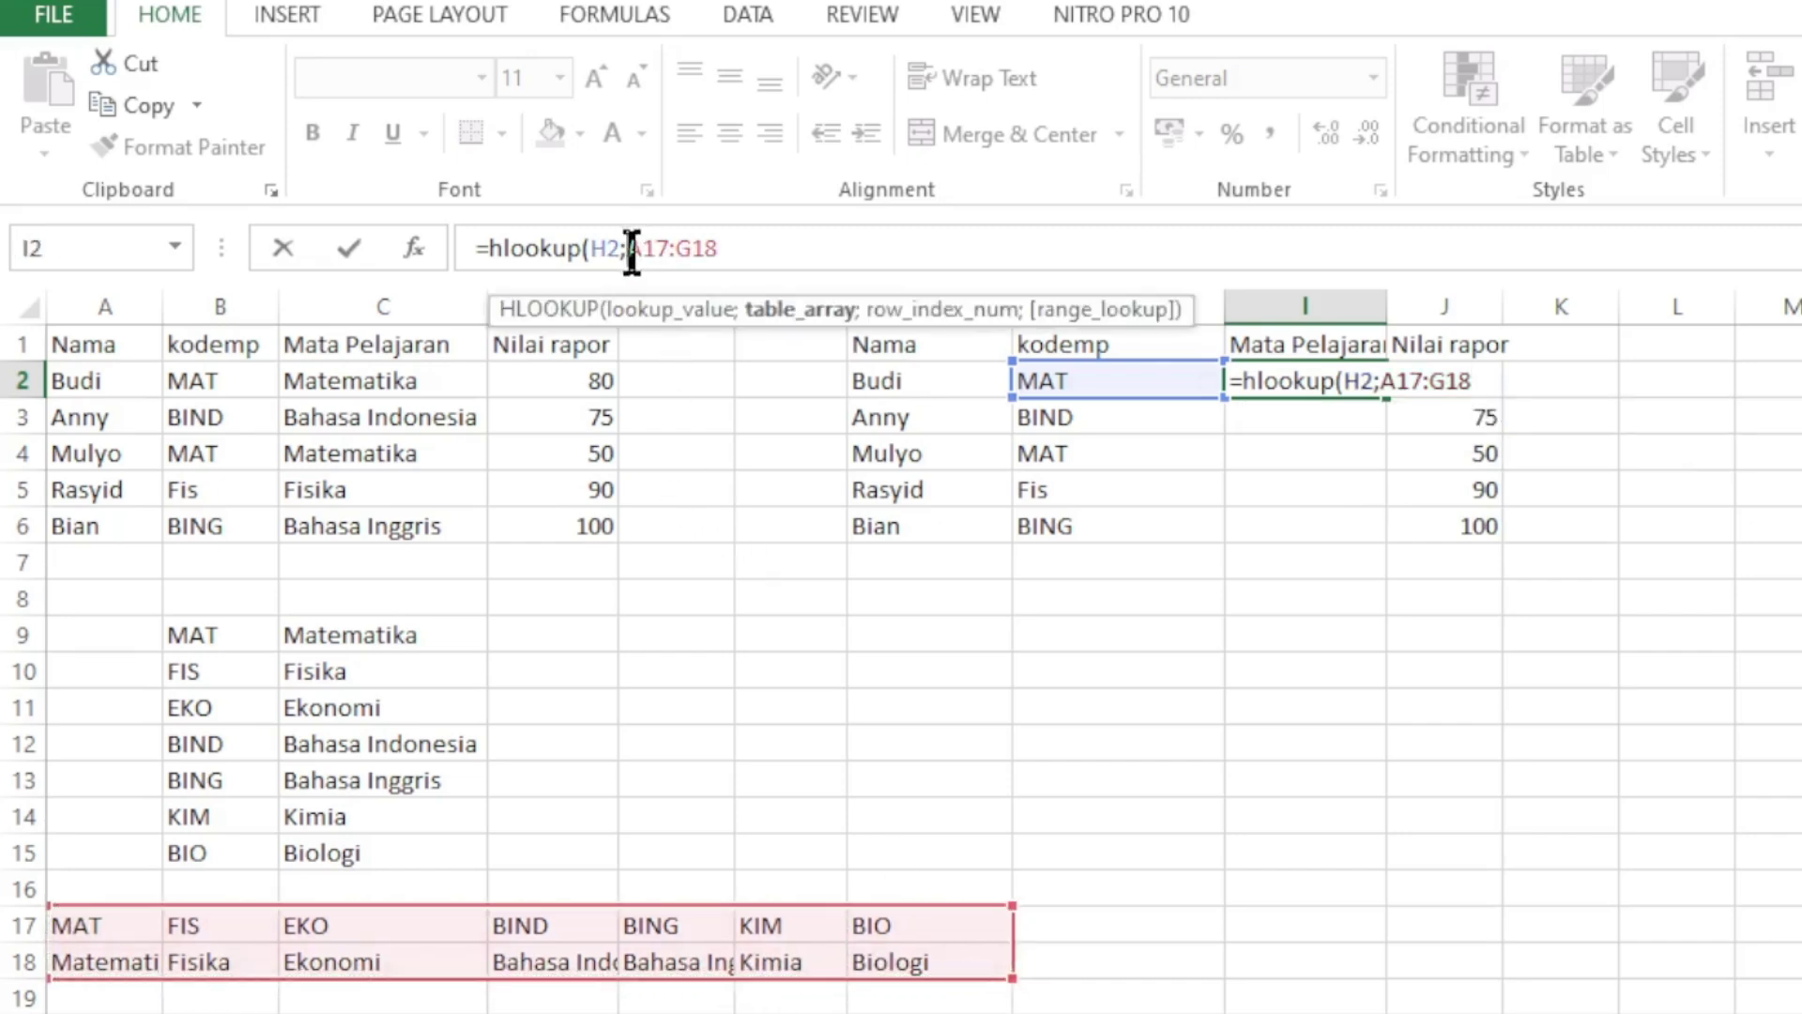
type("$A")
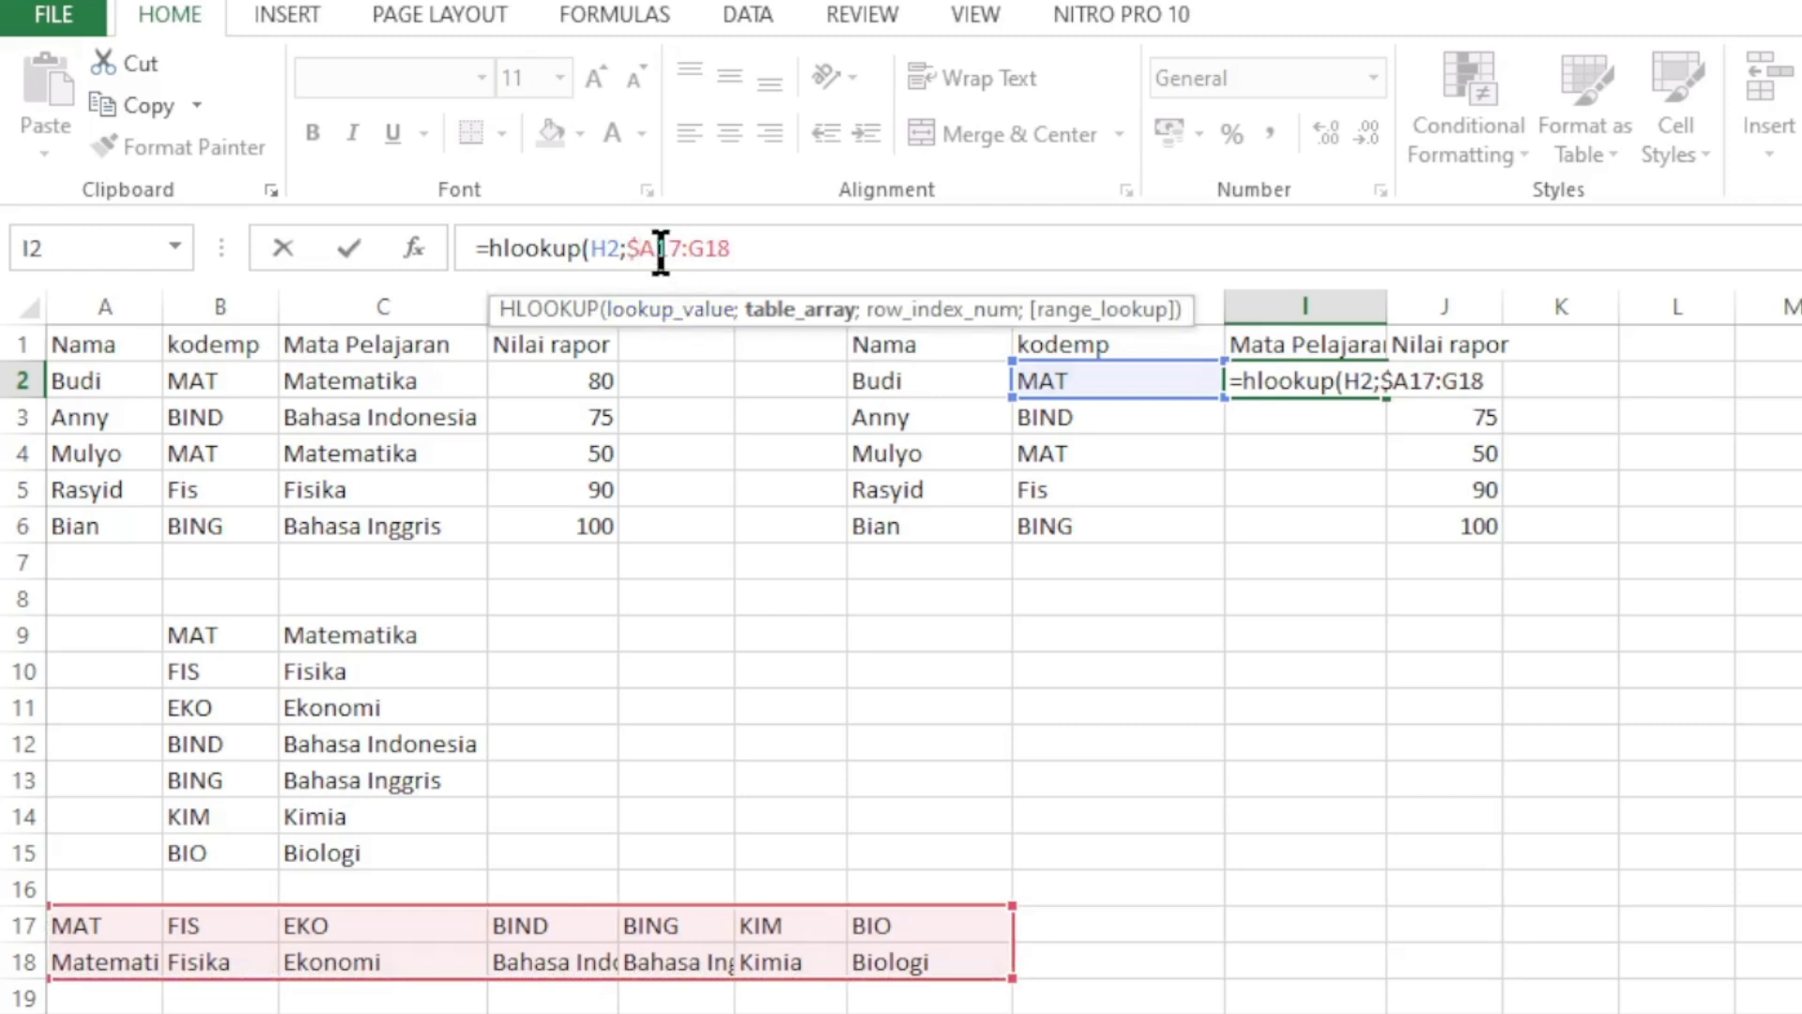
type("$")
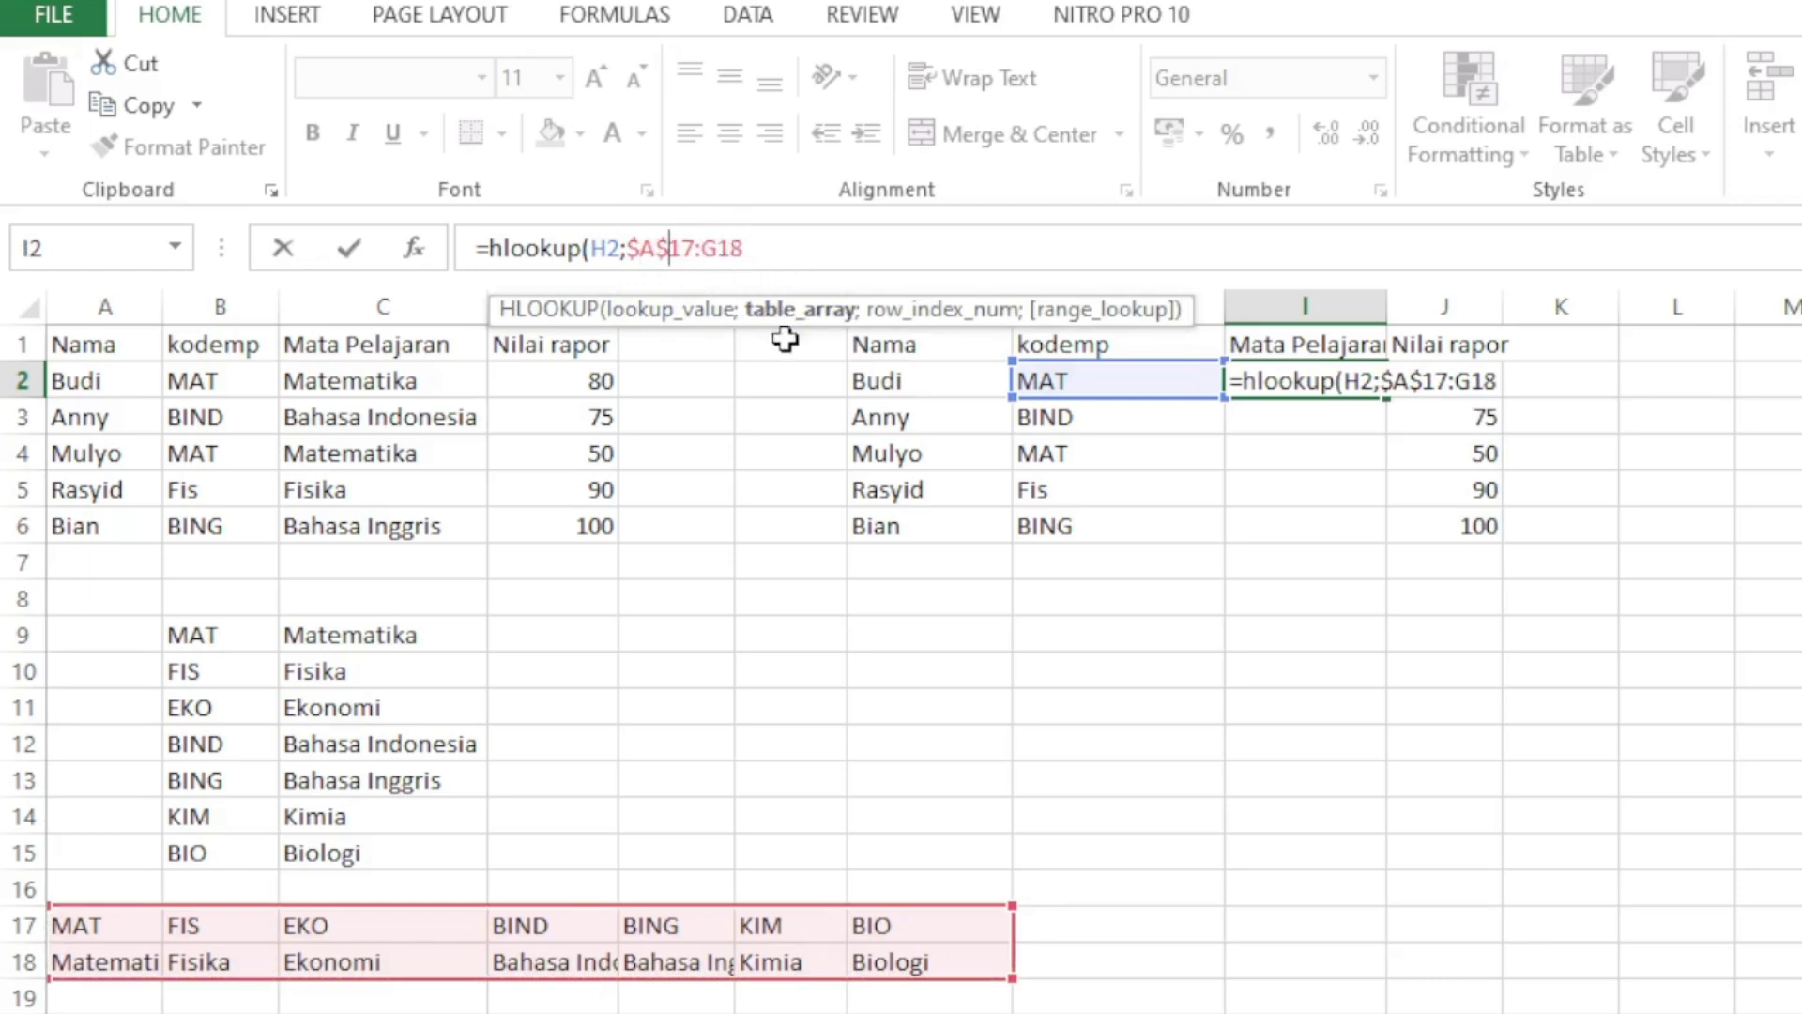
left_click(704, 250)
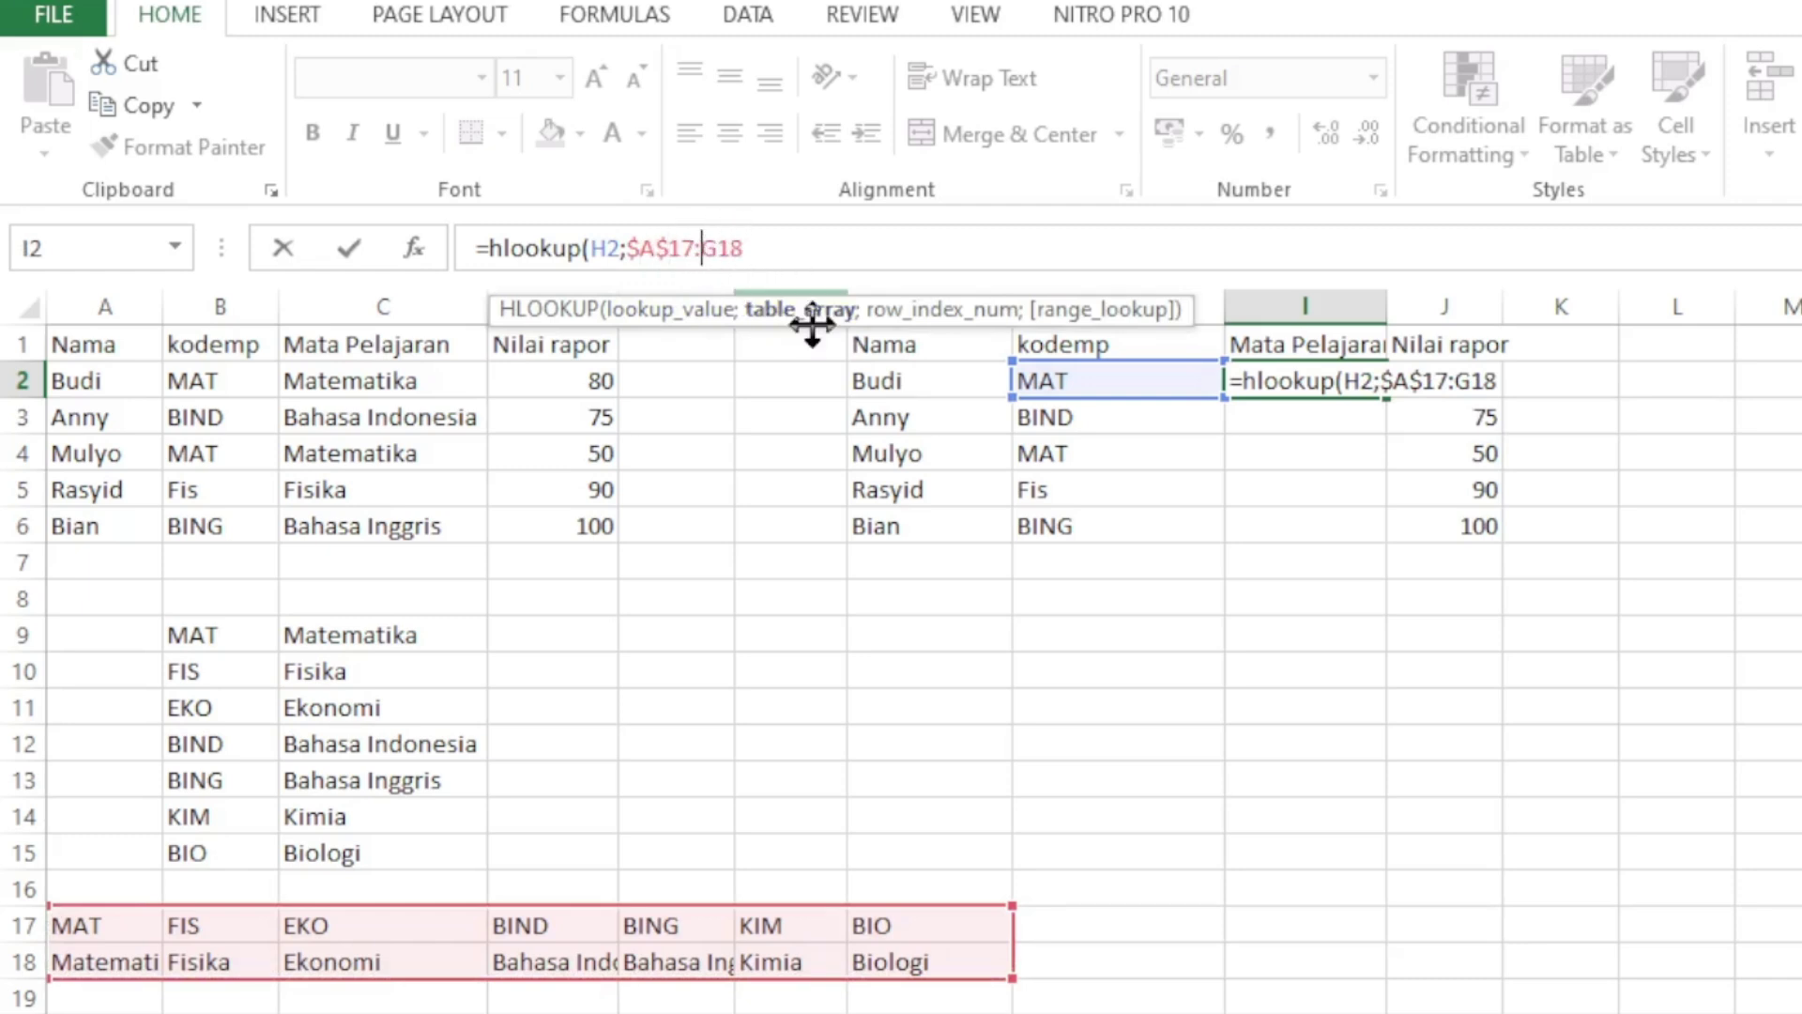
type("$")
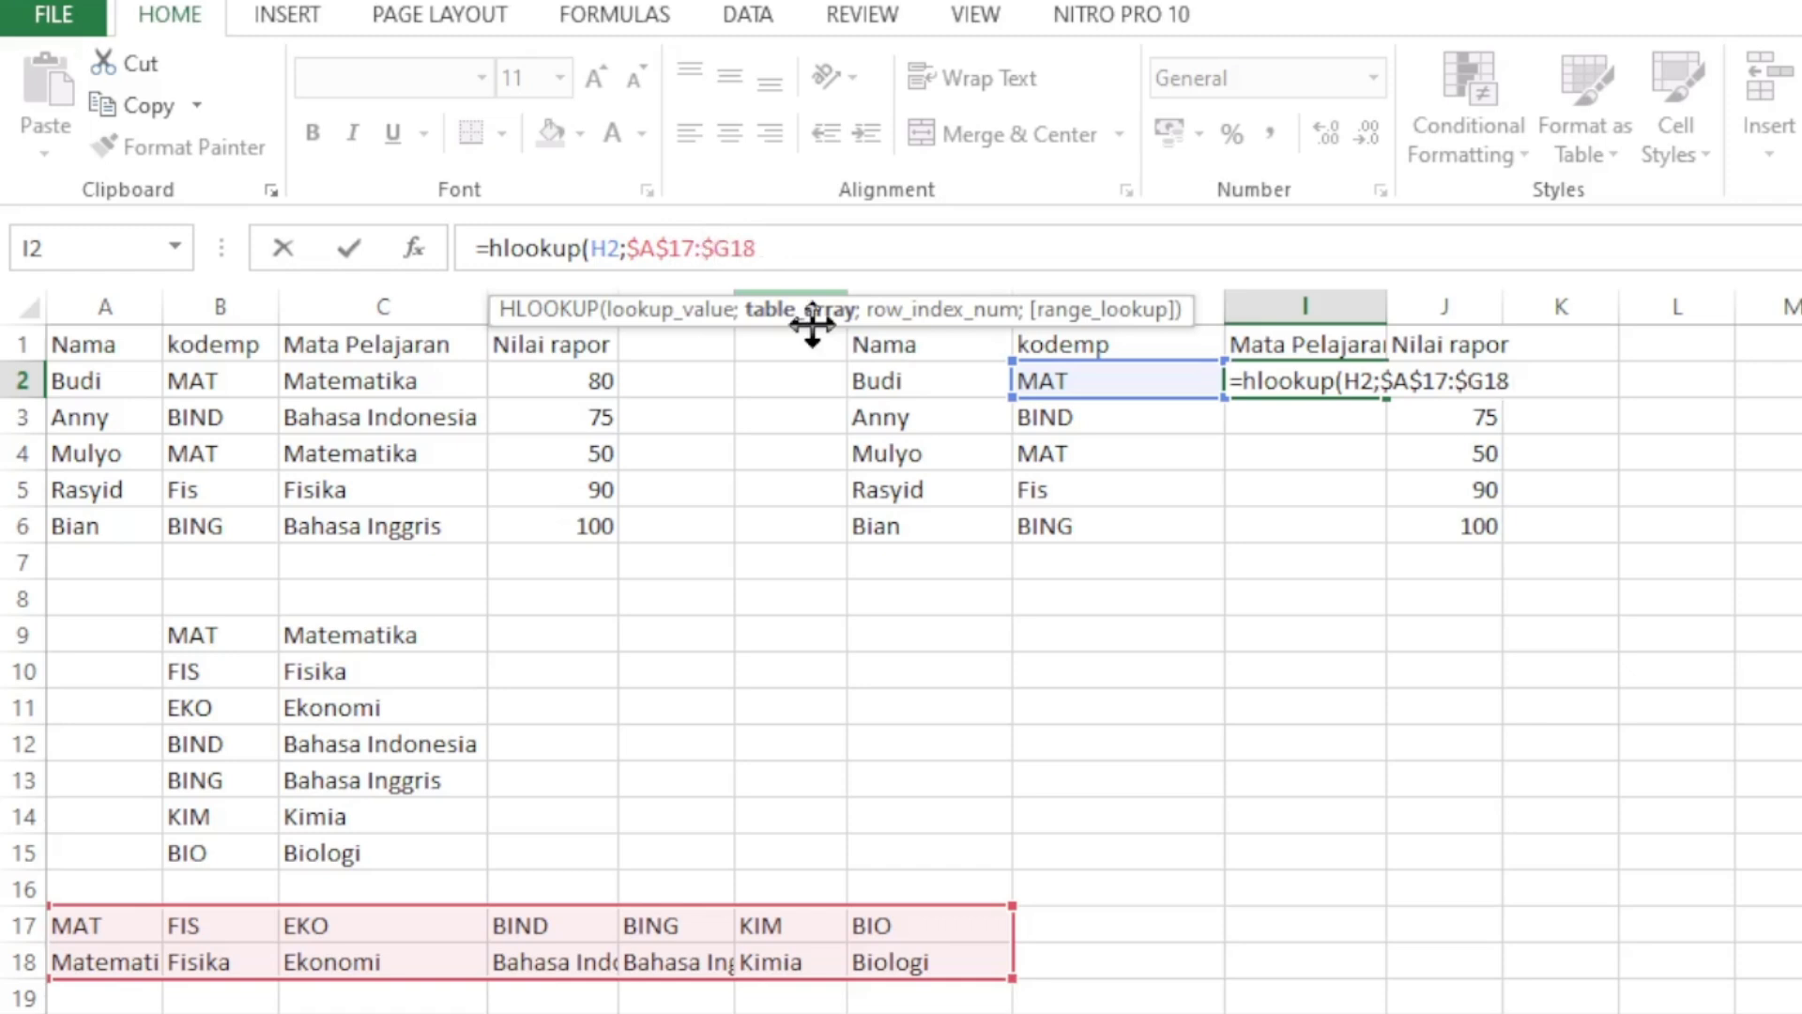
left_click(733, 249)
type("$")
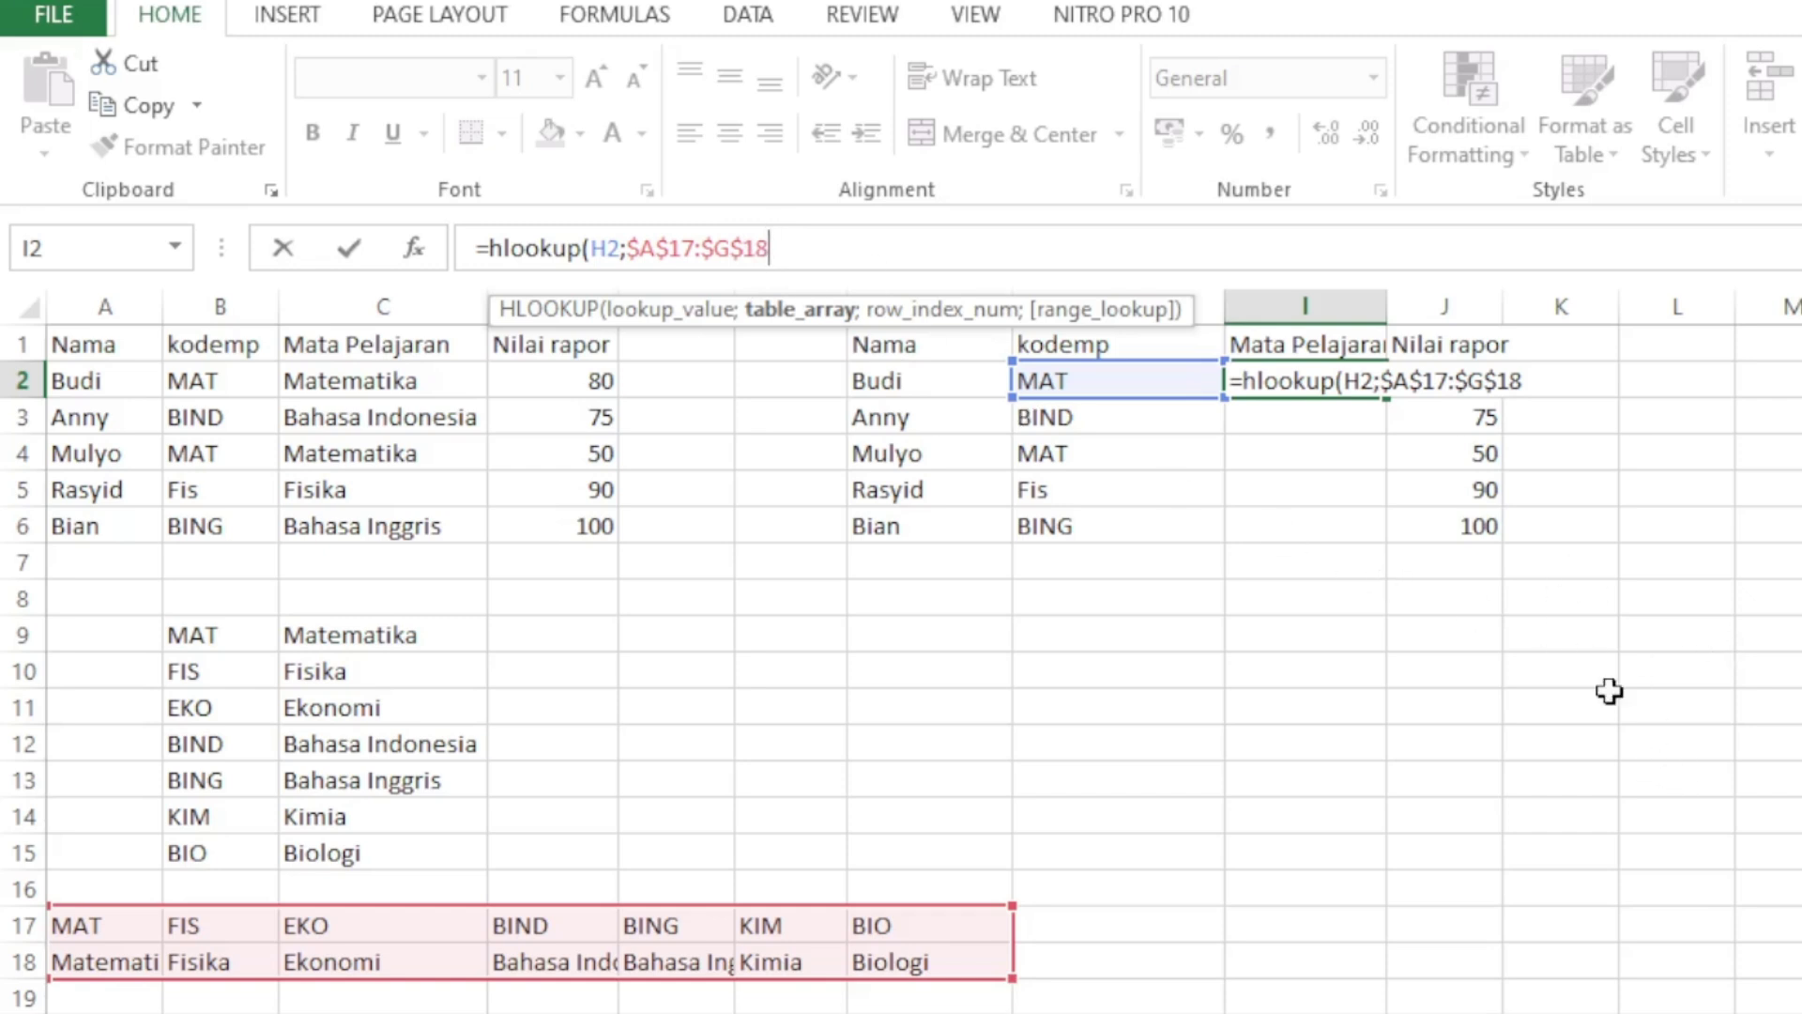
Complete the HLOOKUP formula with row index 2 and range lookup 0, and enter it in I2.
type(";2")
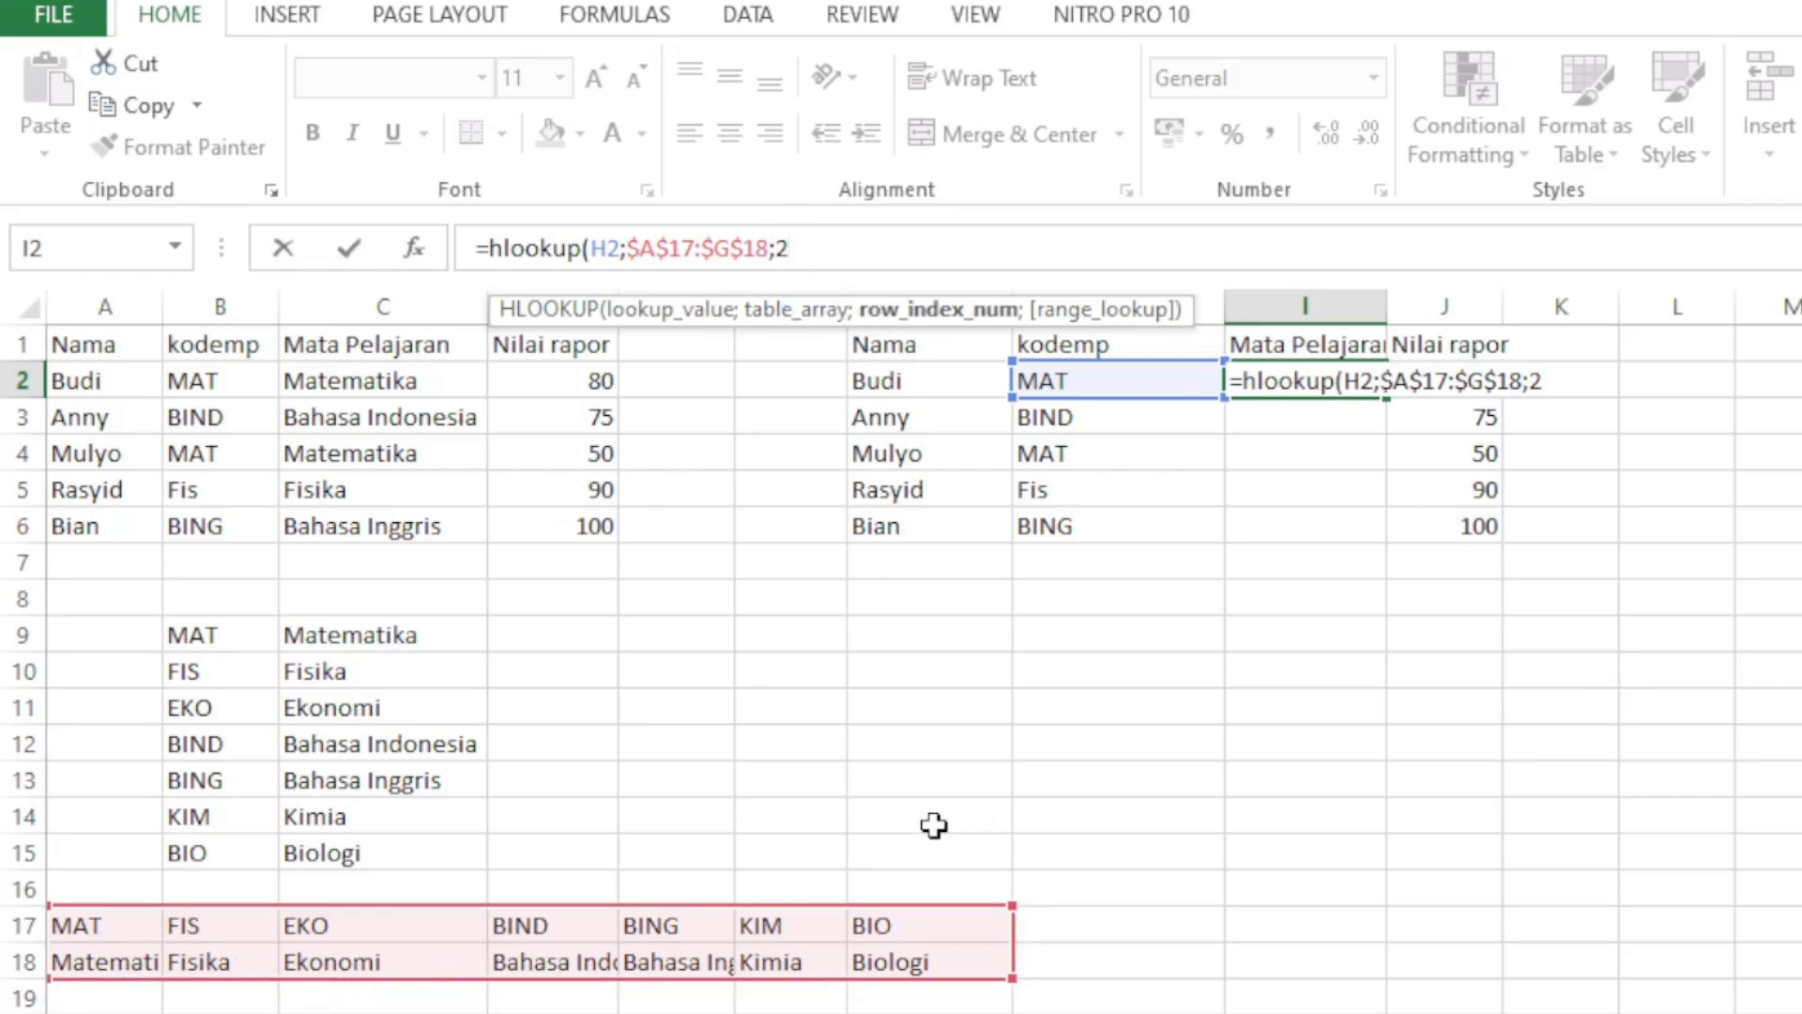
type(";")
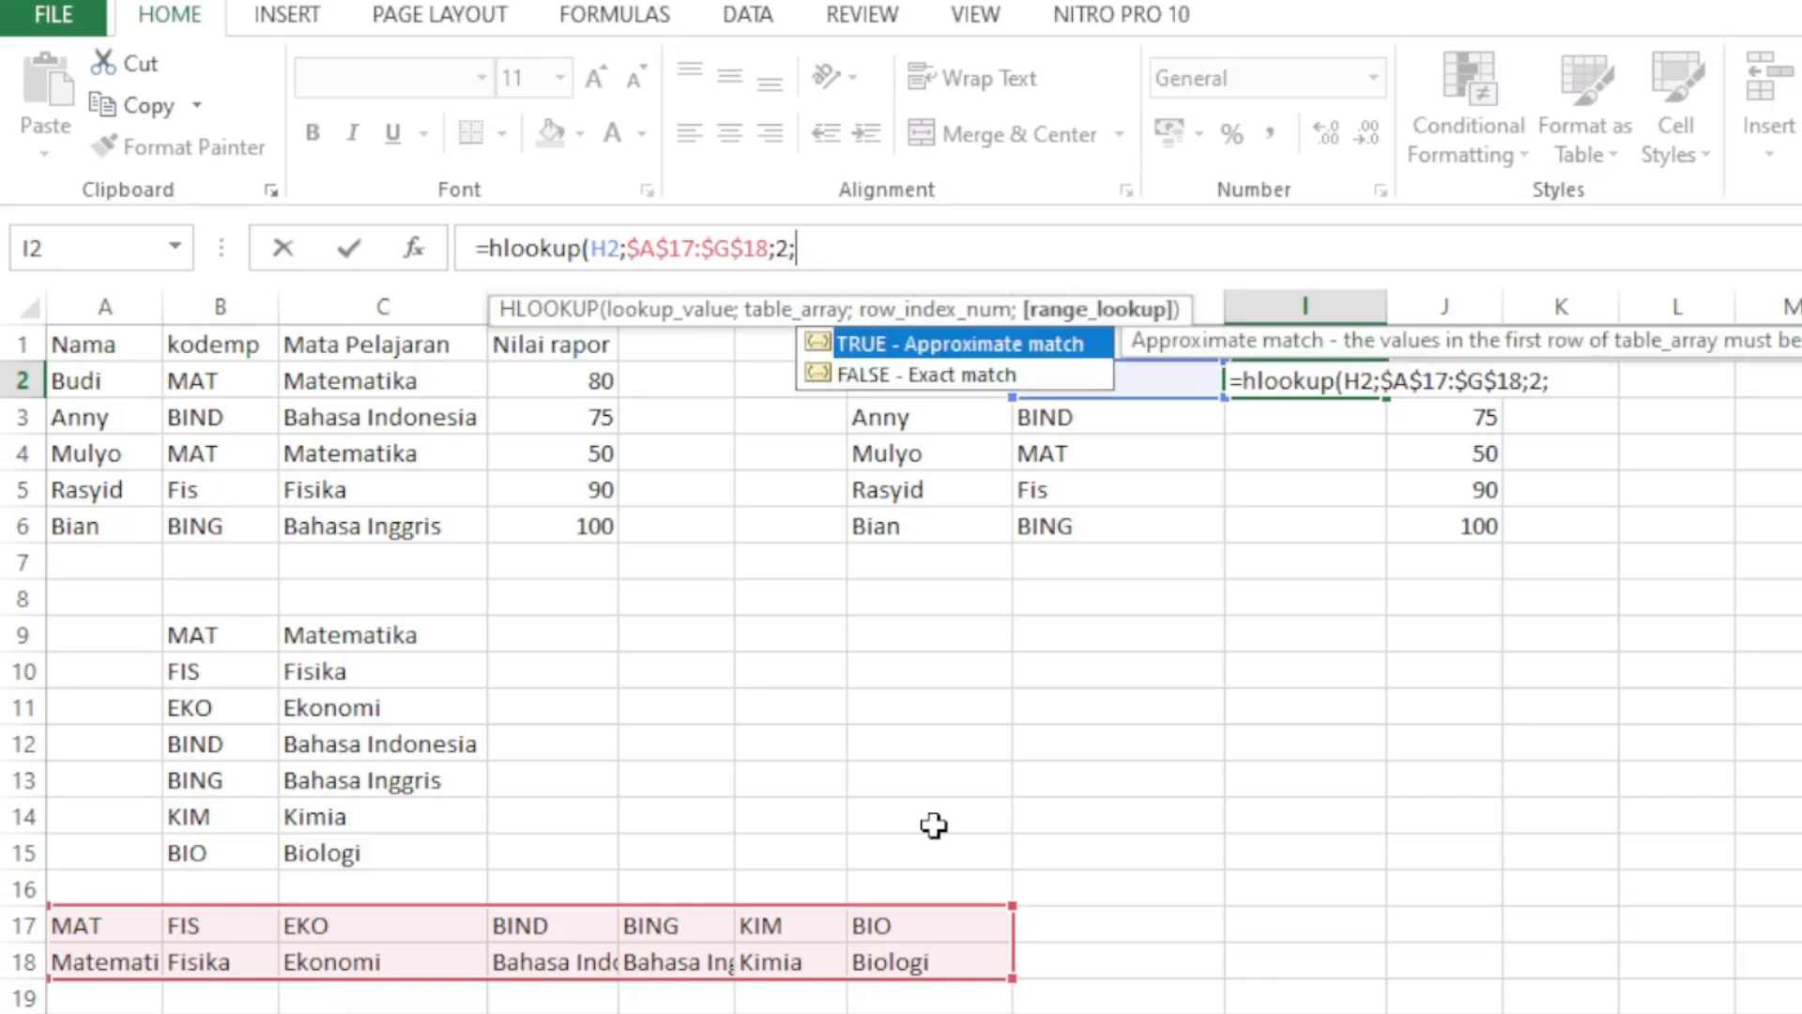
type("0)")
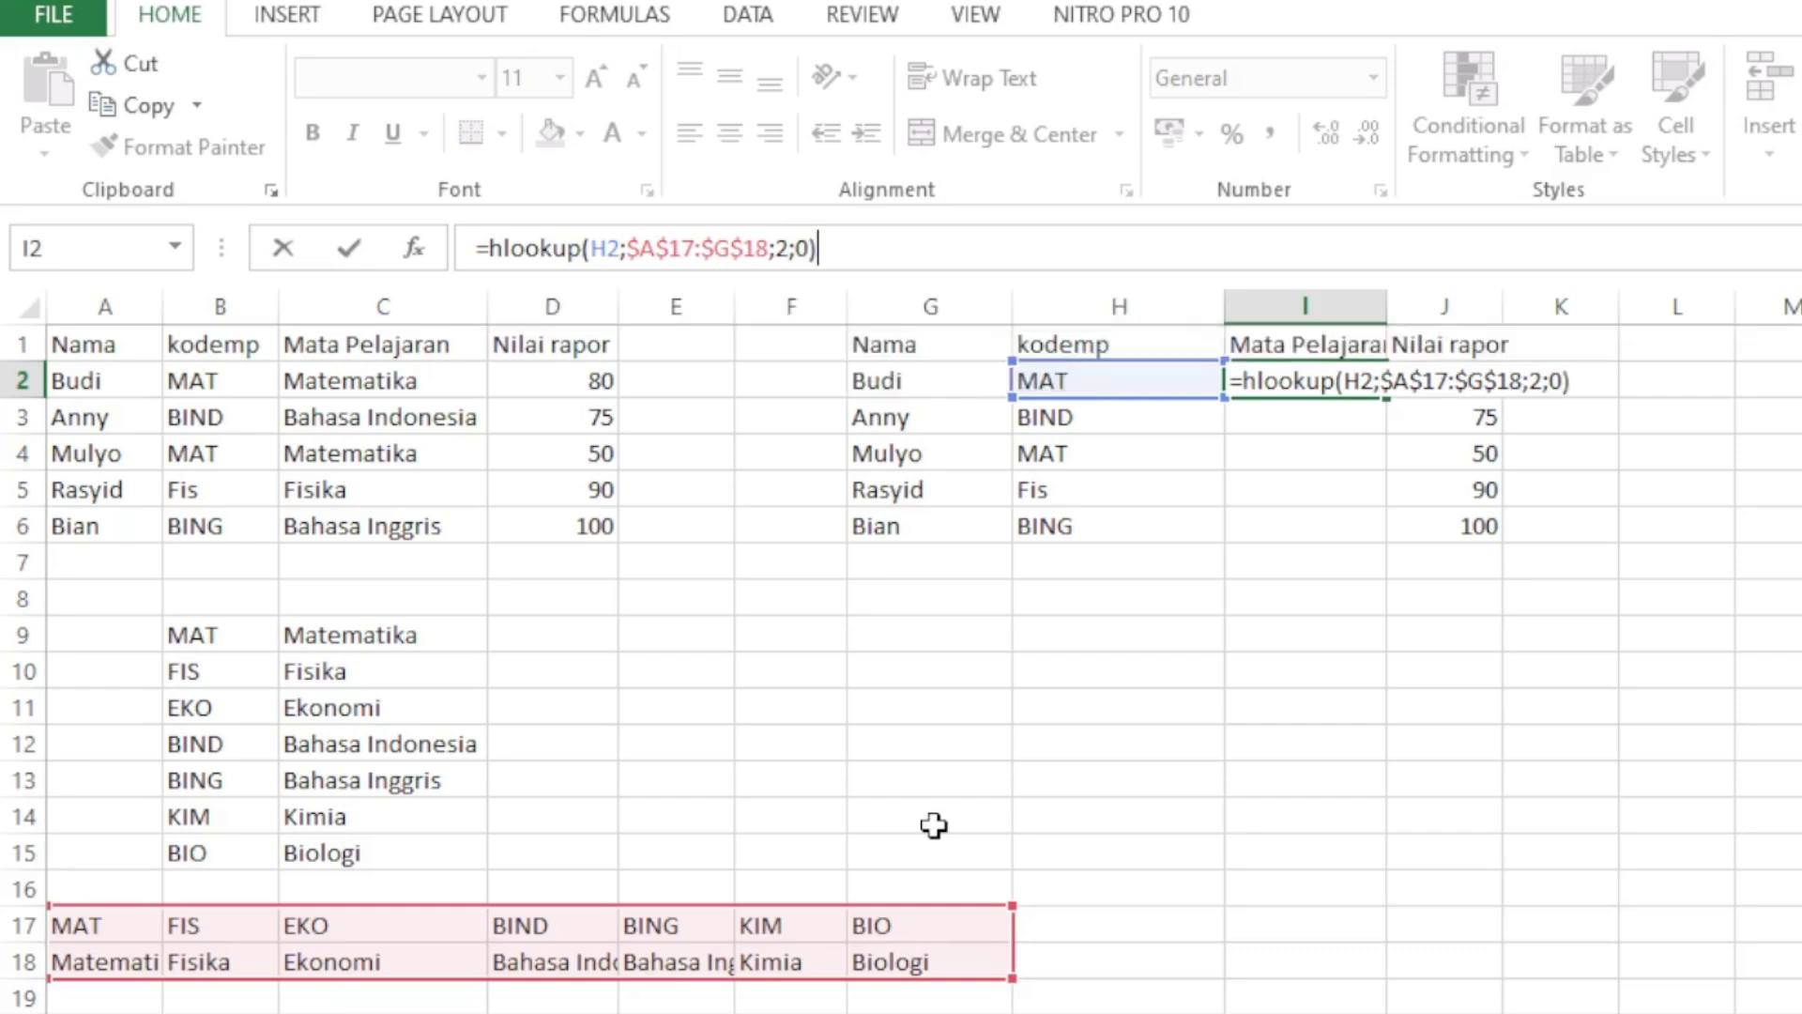
key("Return")
Check the code, subject and score cells in row 2 against the code and empty subject cell in row 3.
left_click(1077, 375)
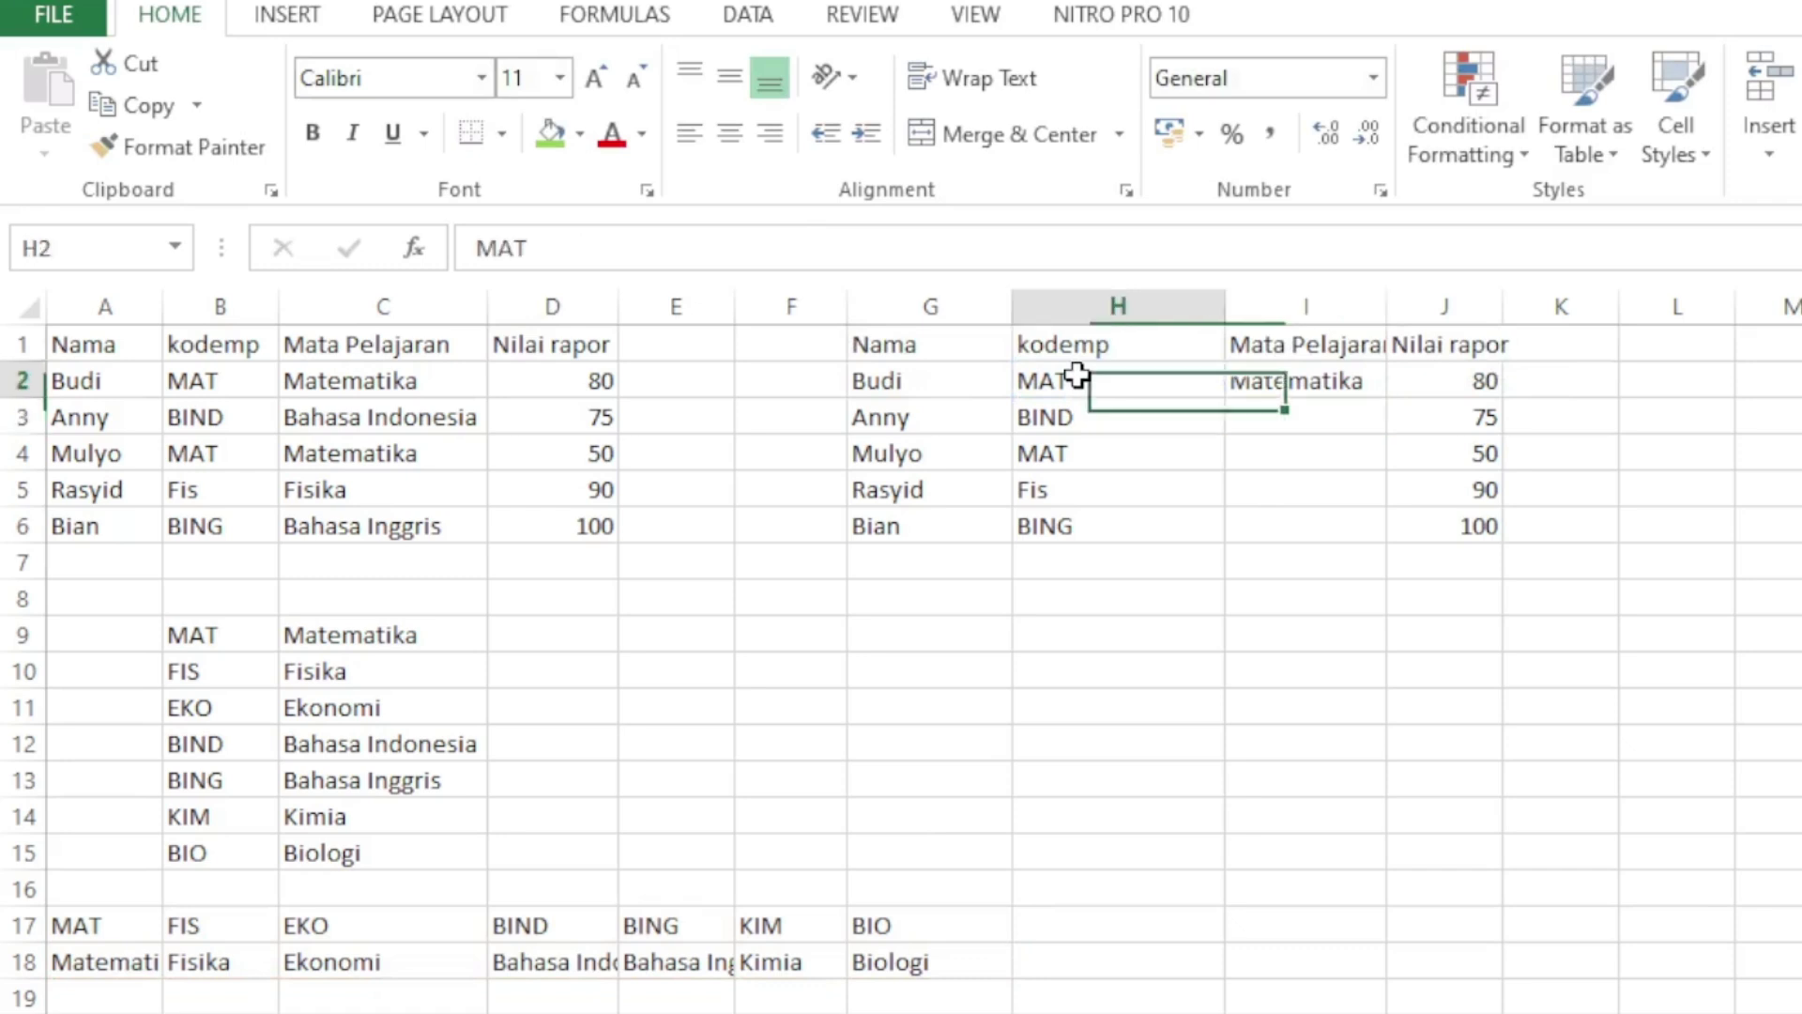
left_click(1247, 376)
left_click(1004, 383)
left_click(1038, 378)
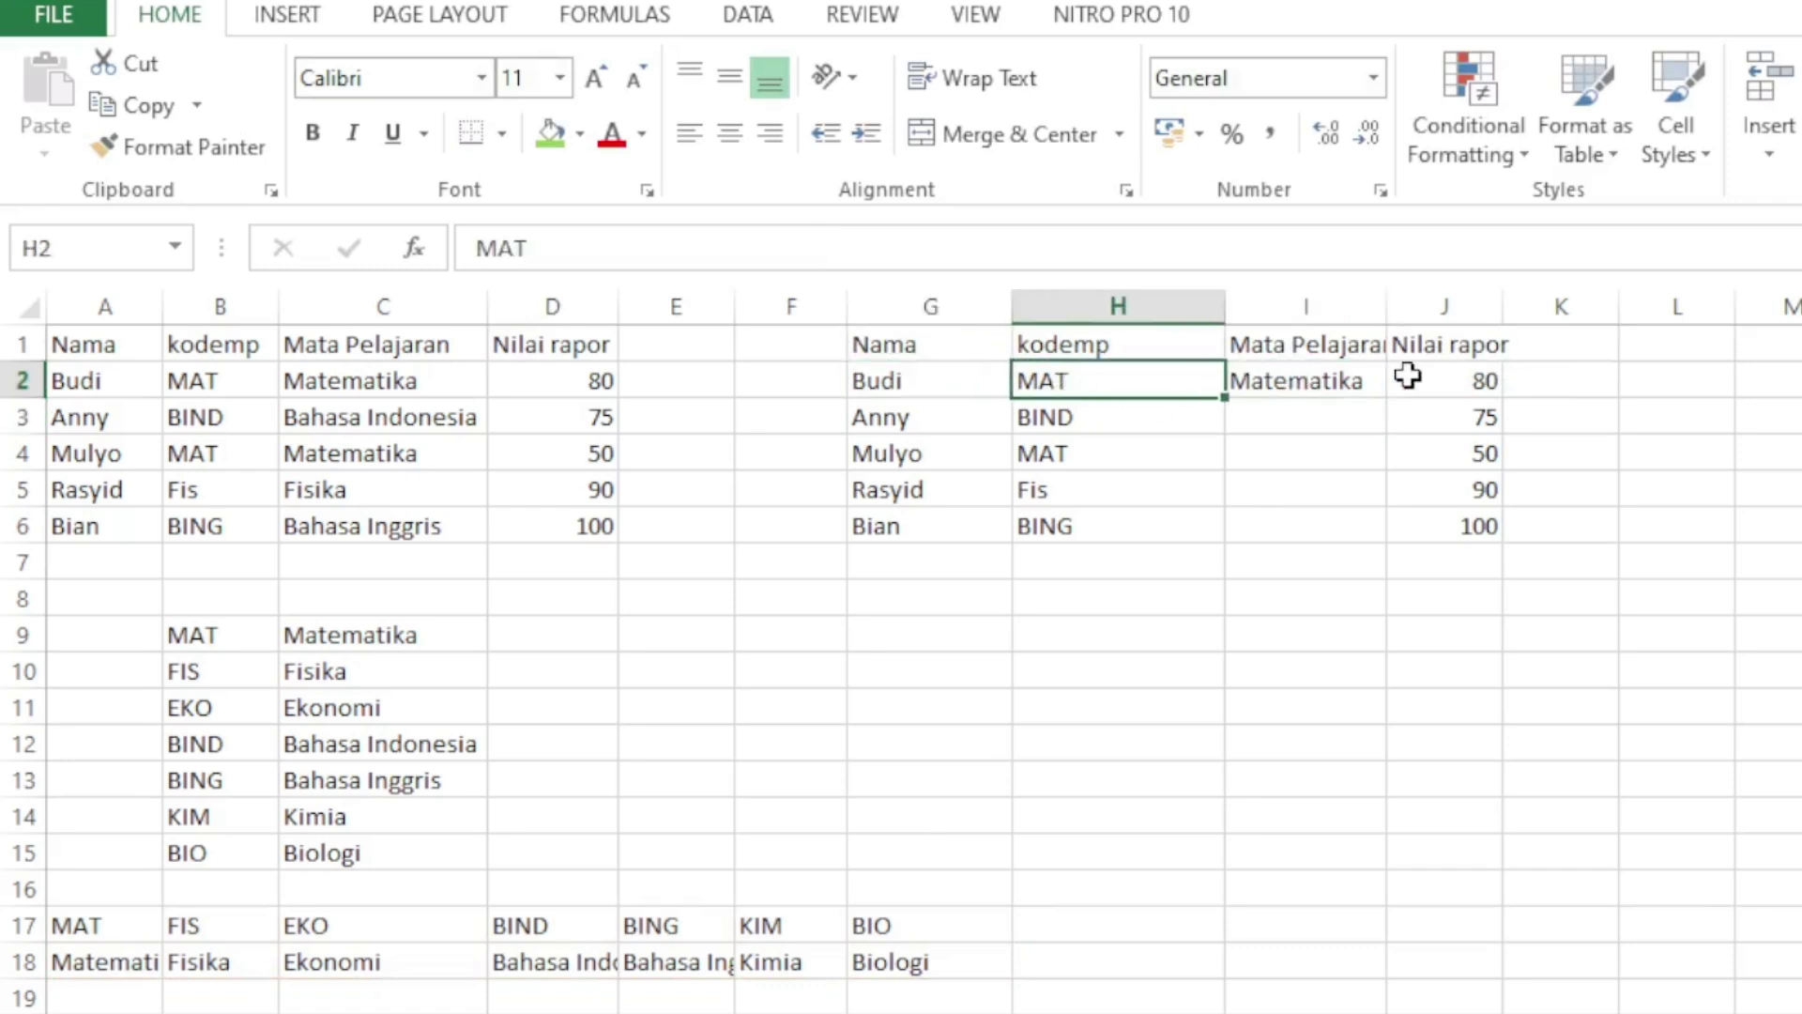
left_click(1458, 377)
left_click(973, 414)
left_click(1068, 427)
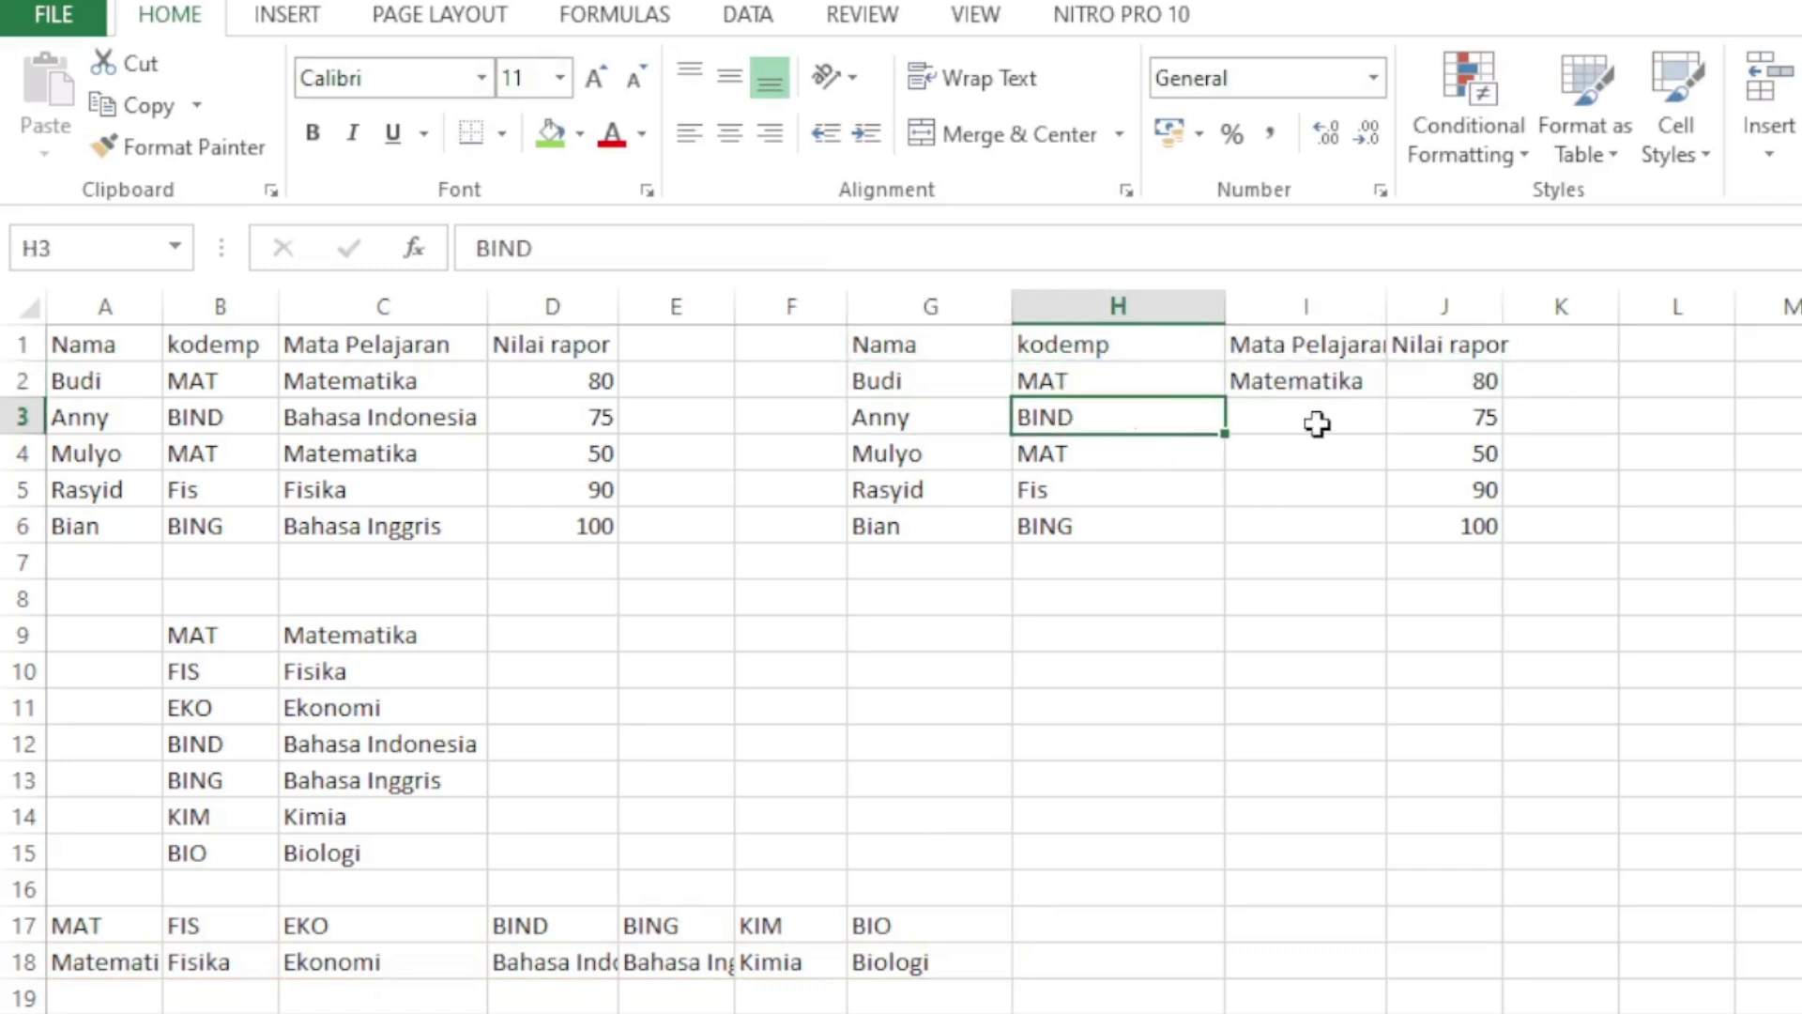
left_click(1294, 416)
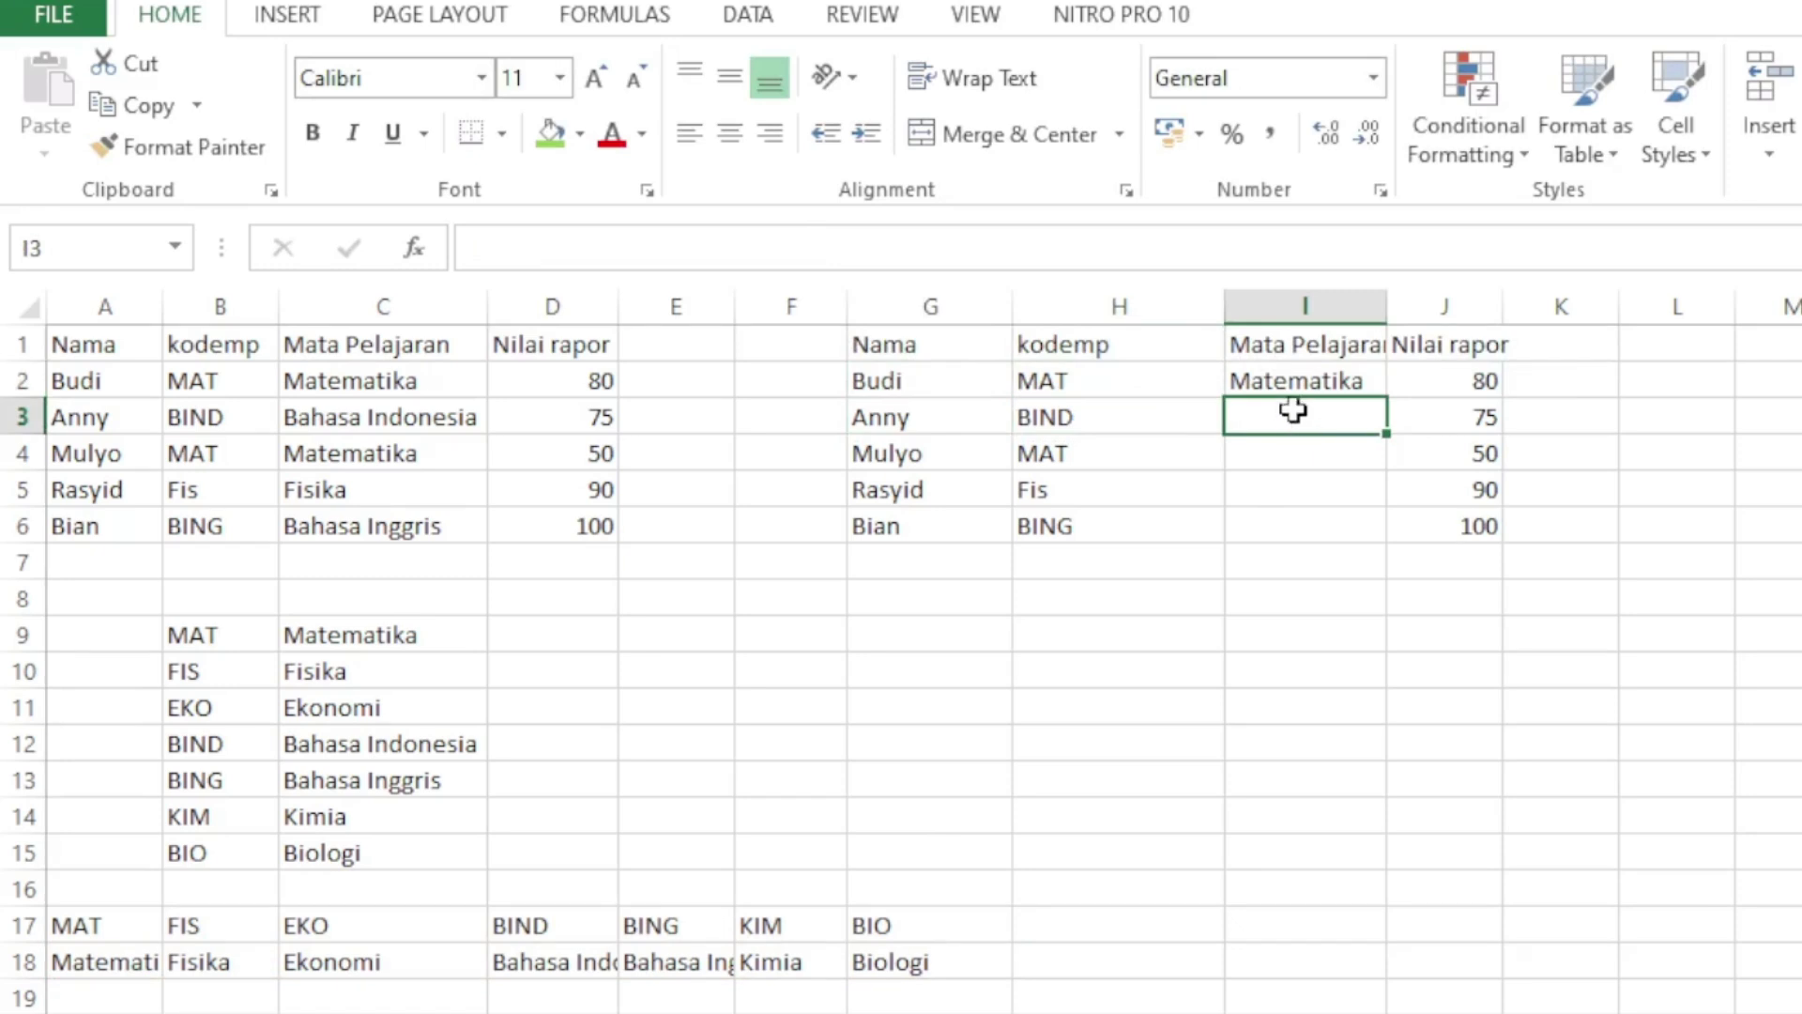
Fill the HLOOKUP formula from I2 down through I6.
left_click(1308, 382)
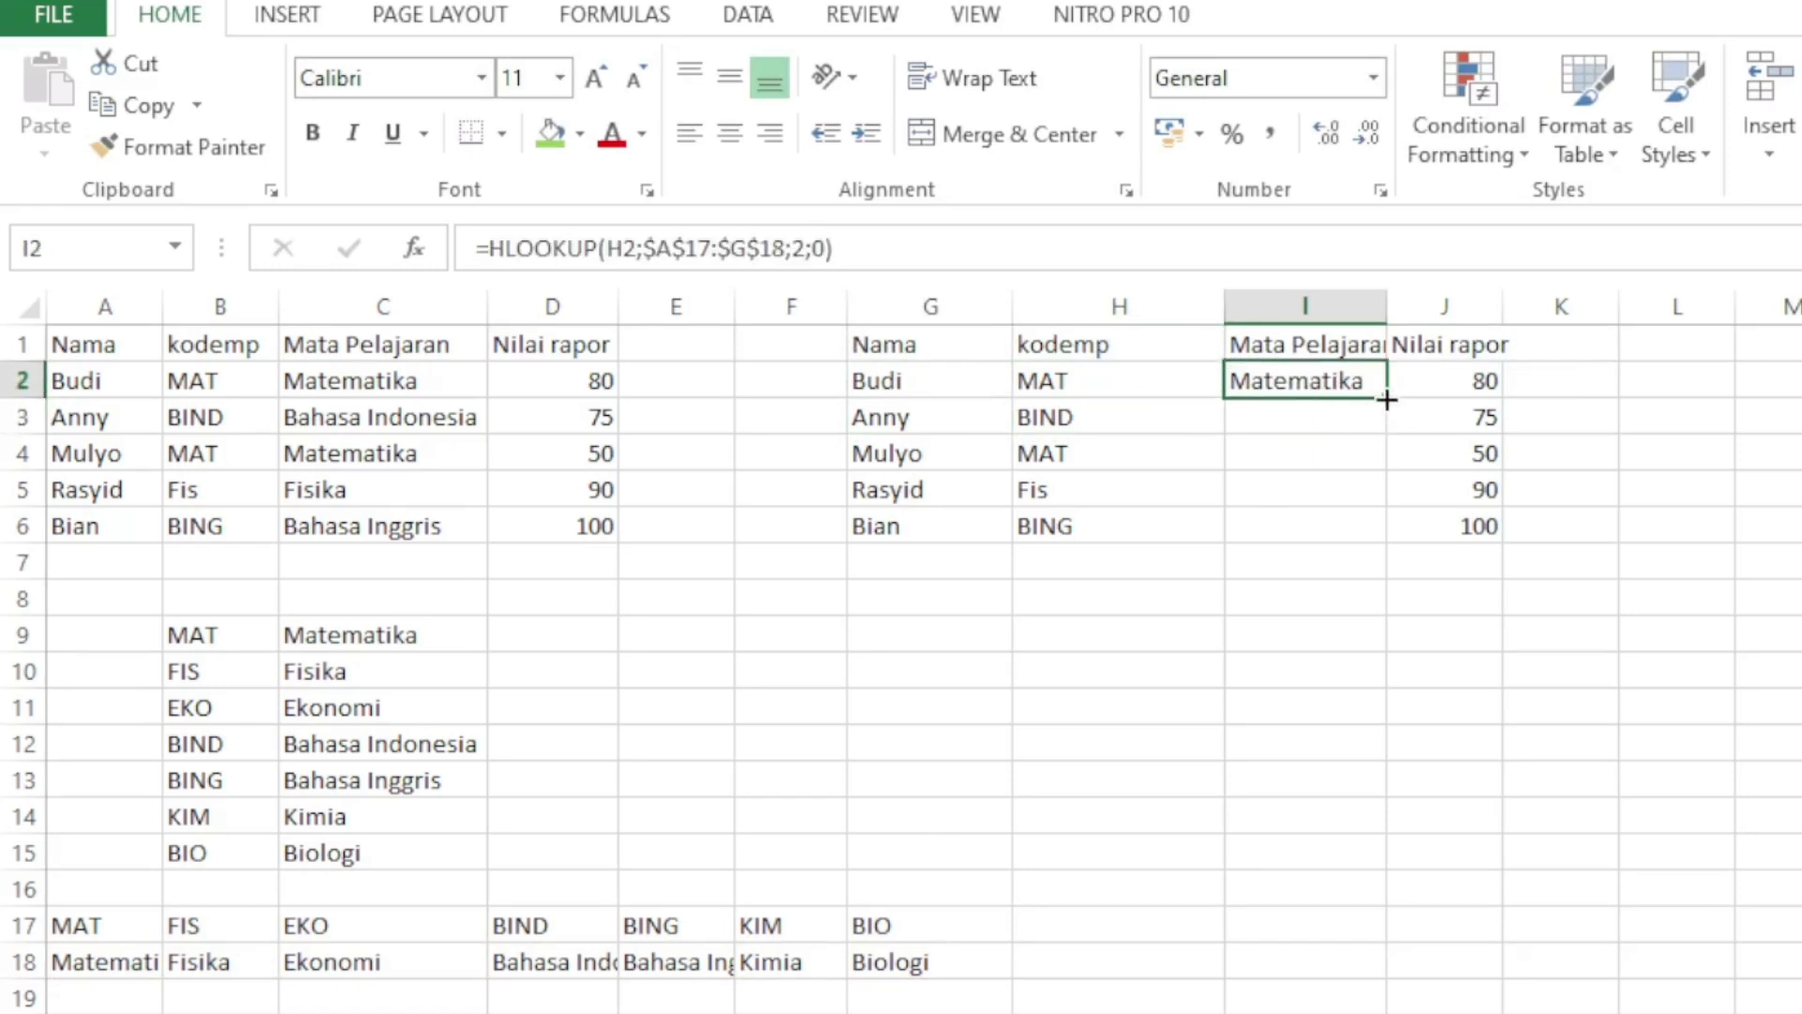
left_click_drag(1384, 398, 1376, 535)
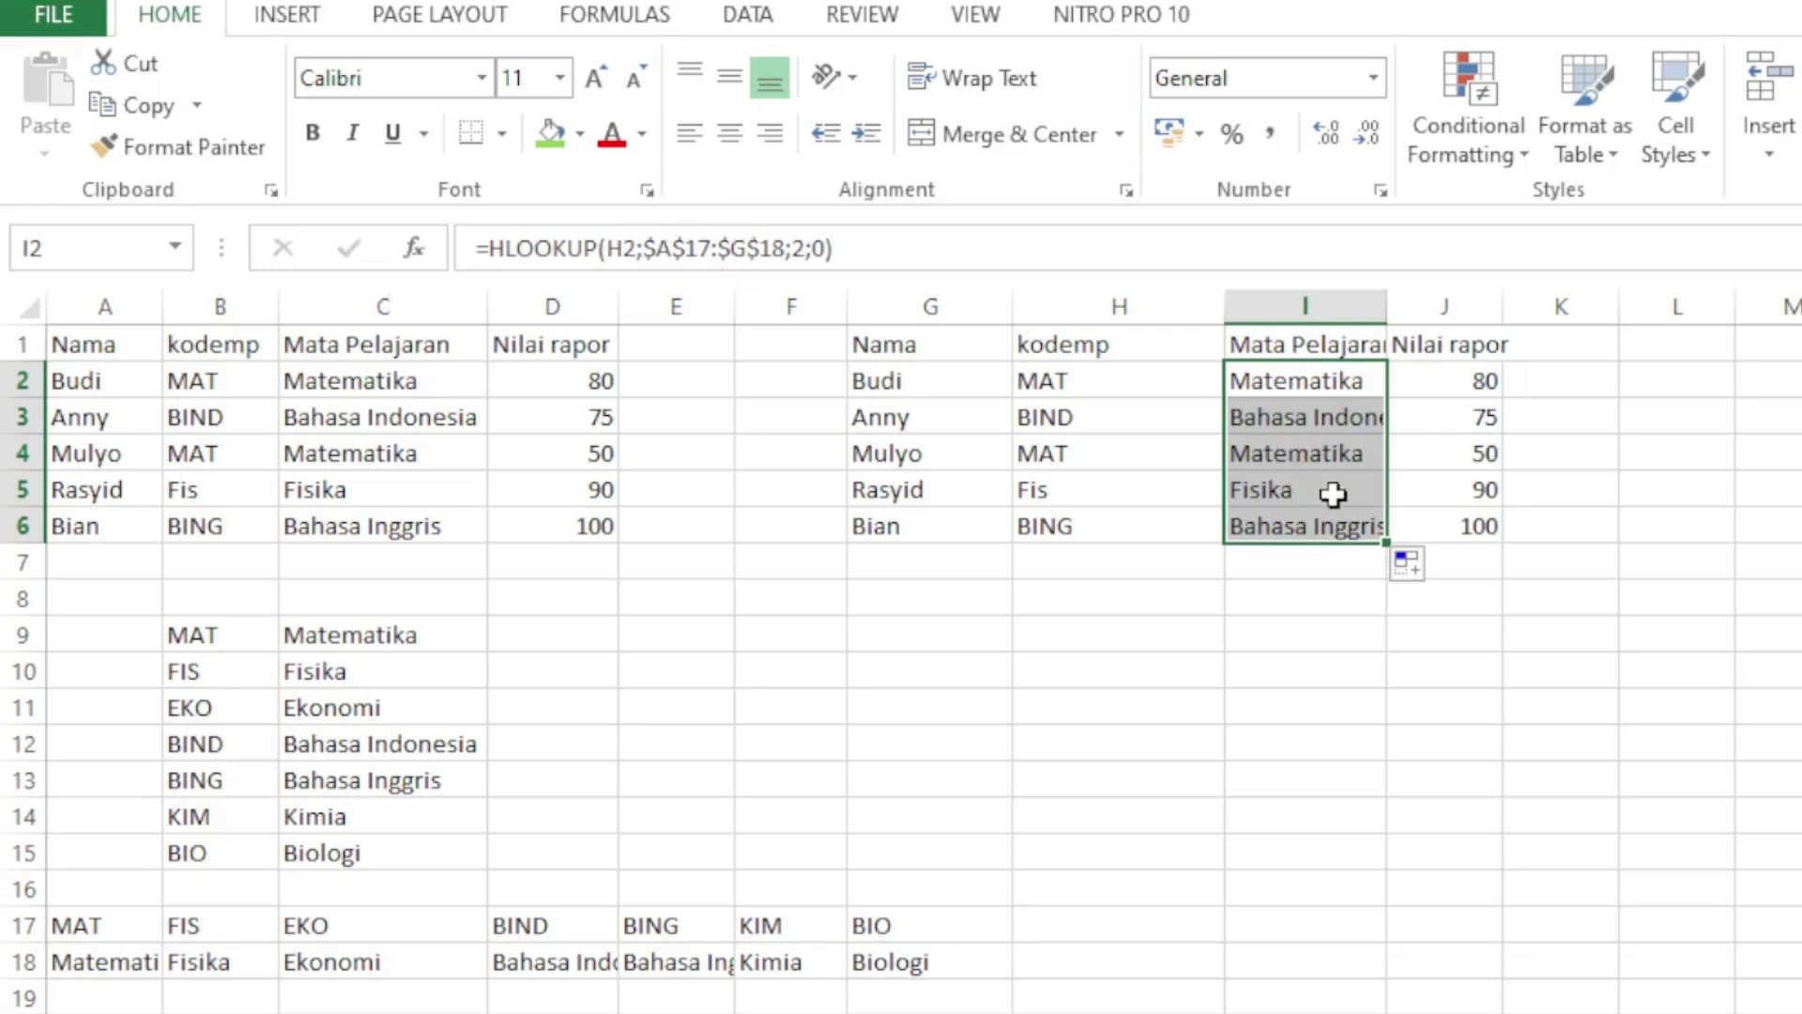
left_click(1366, 660)
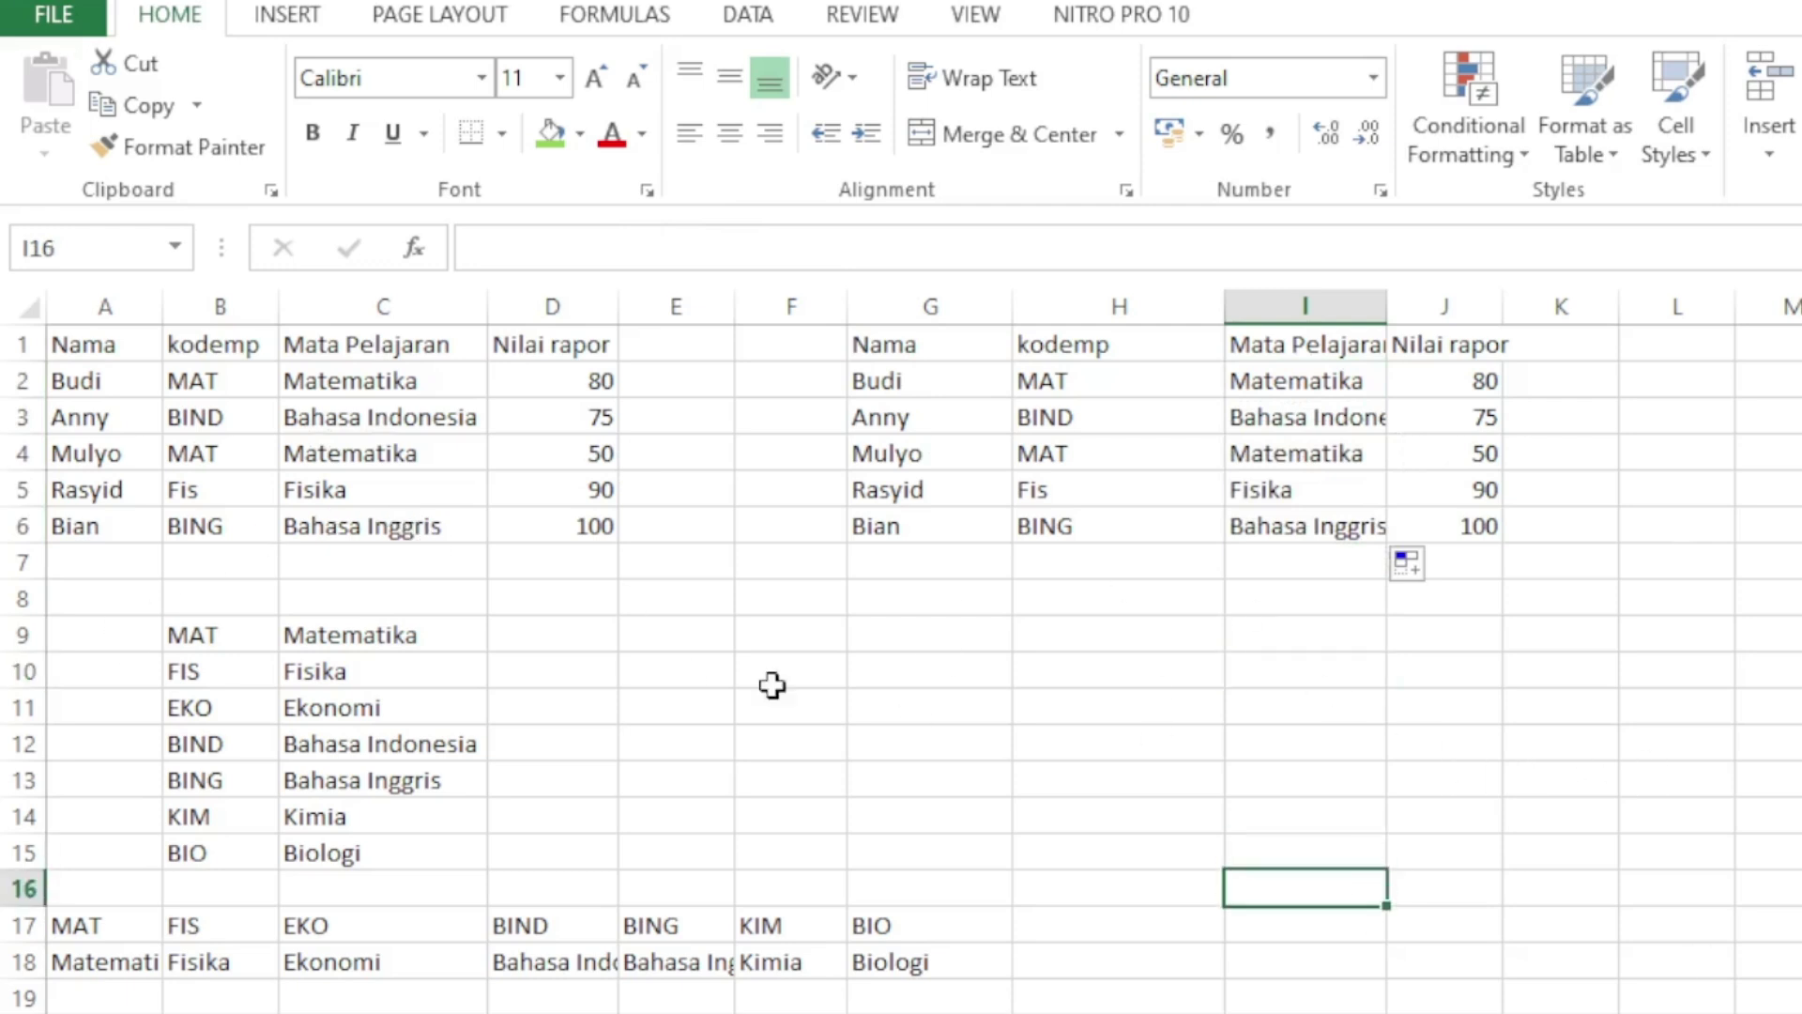
Compare the VLOOKUP in C2 and its vertical table with the HLOOKUP in I2 and its horizontal table, and switch to the lookup comparison slide.
left_click(414, 419)
left_click_drag(424, 368, 429, 563)
left_click_drag(193, 635, 419, 877)
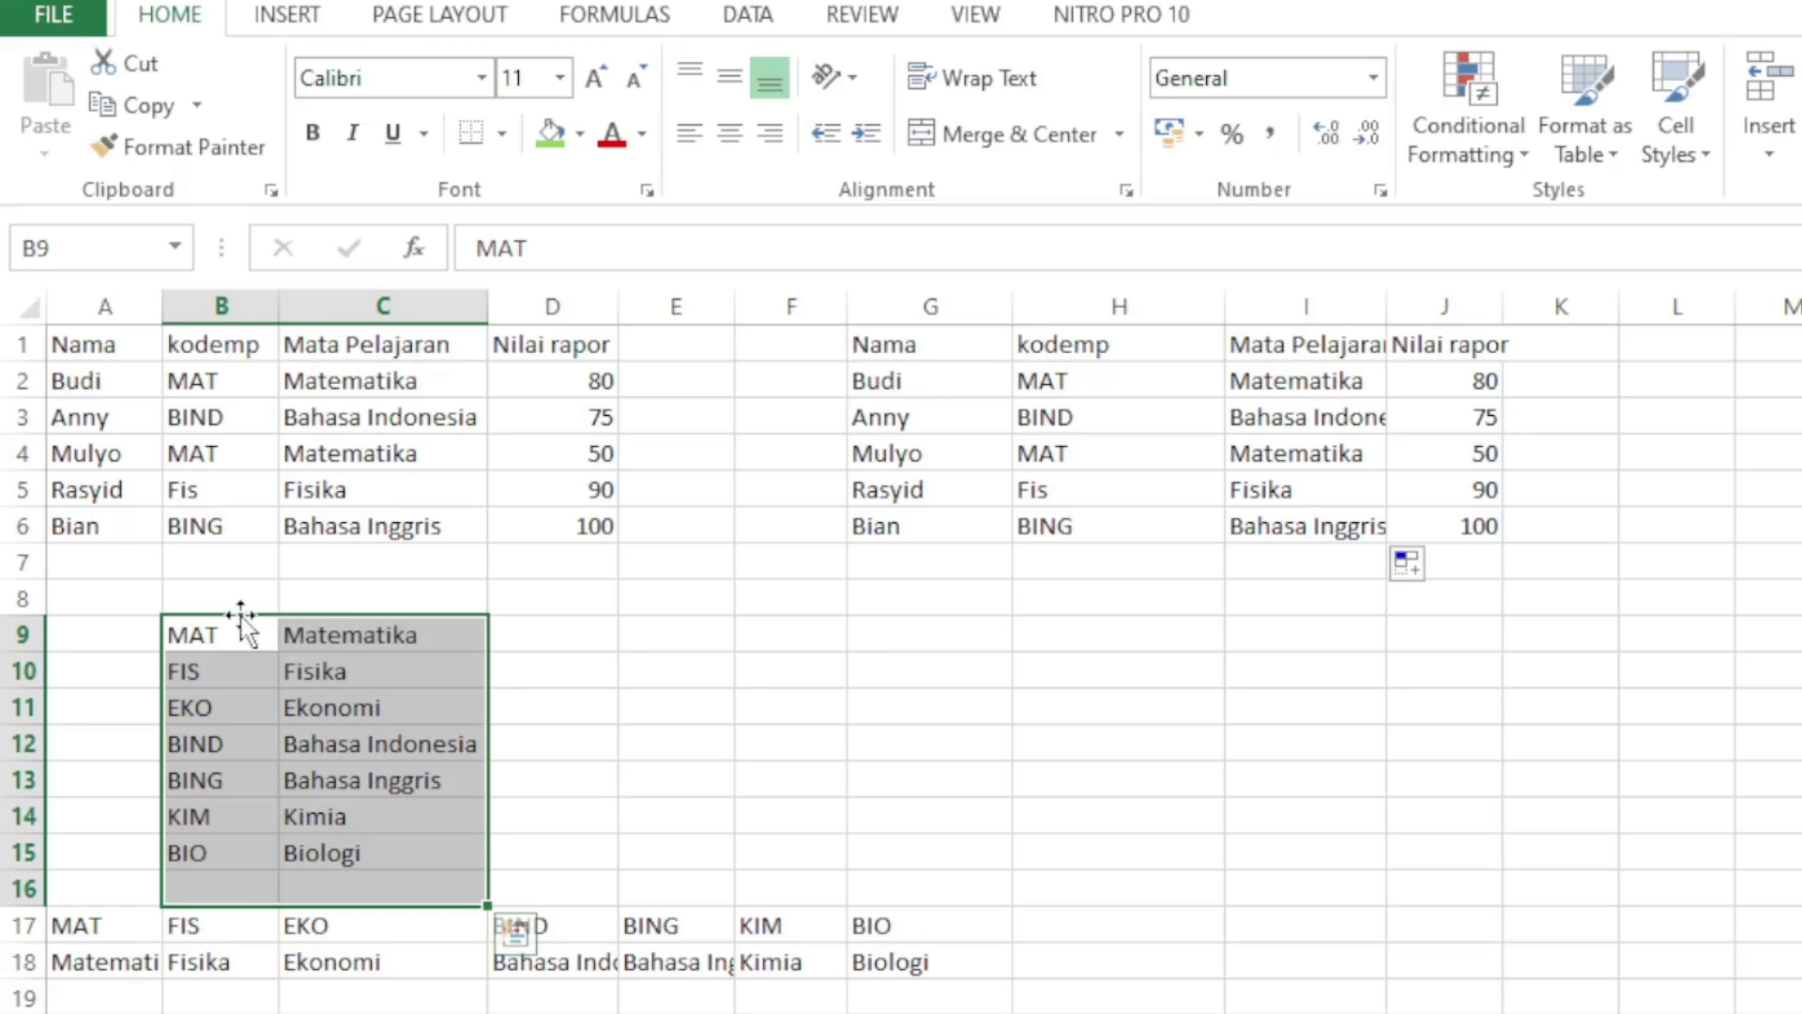
left_click_drag(246, 632, 398, 887)
left_click(341, 387)
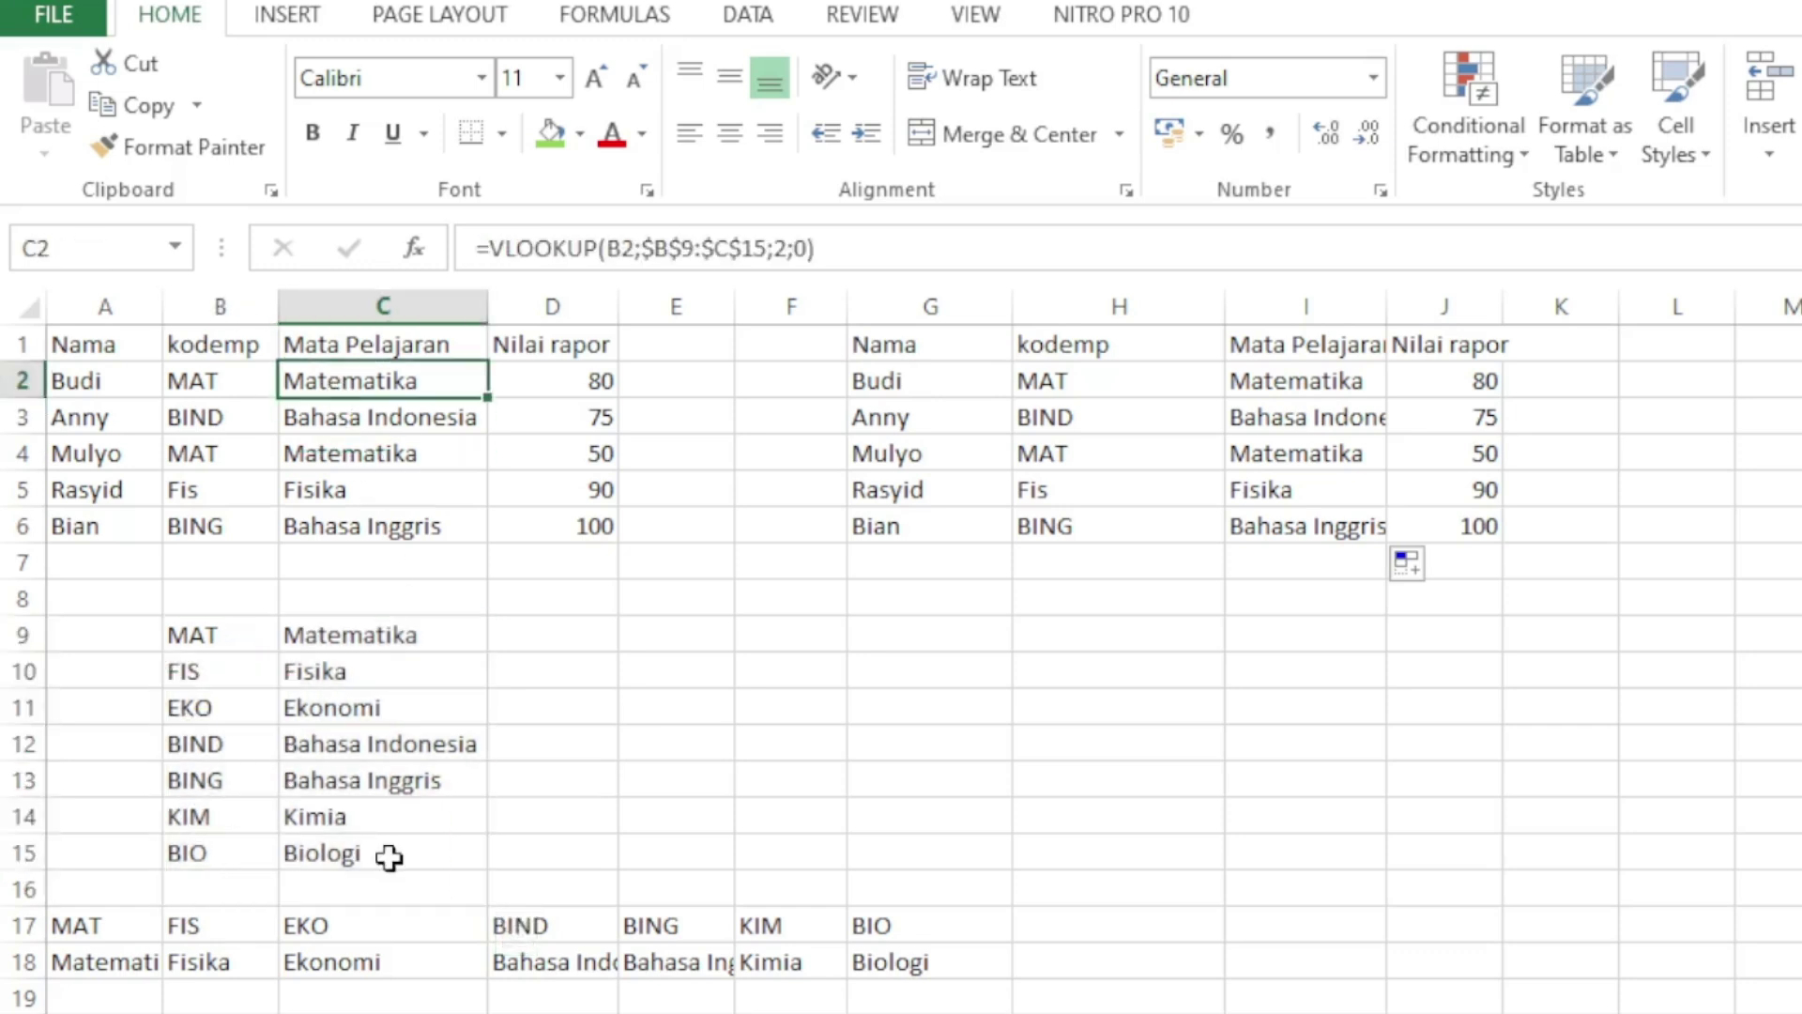
left_click_drag(108, 926, 862, 967)
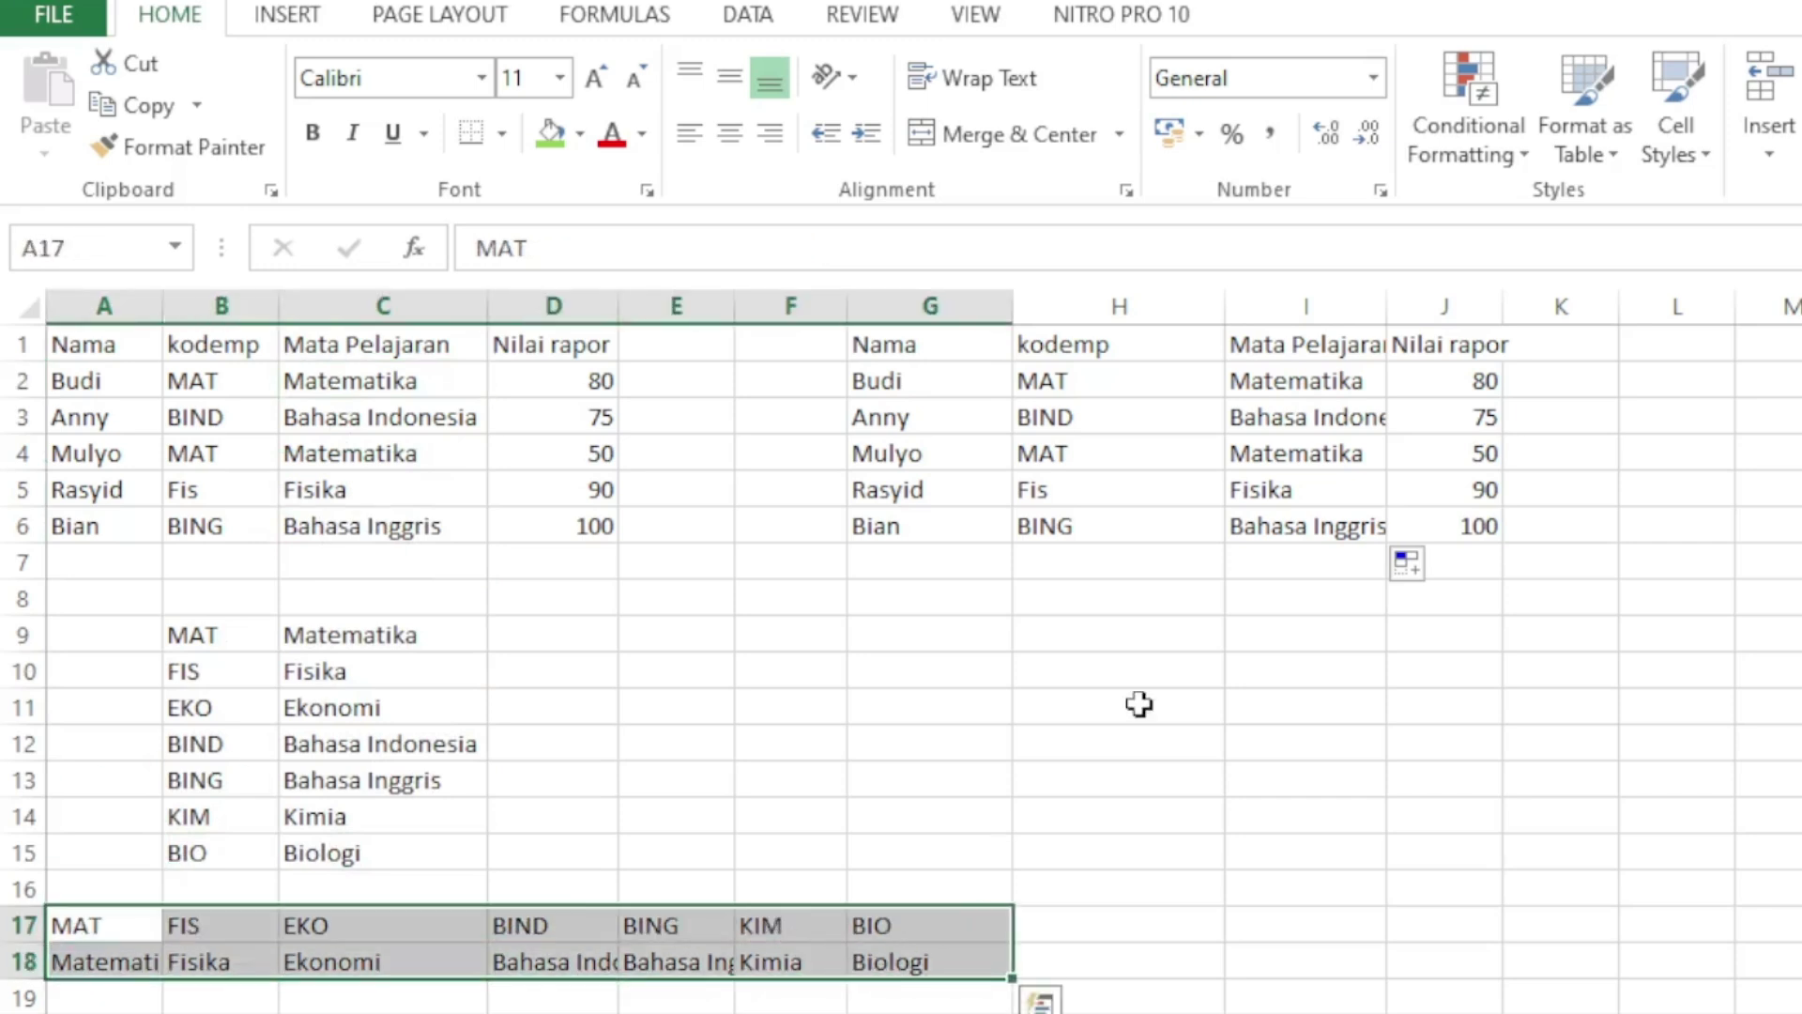
left_click(1260, 380)
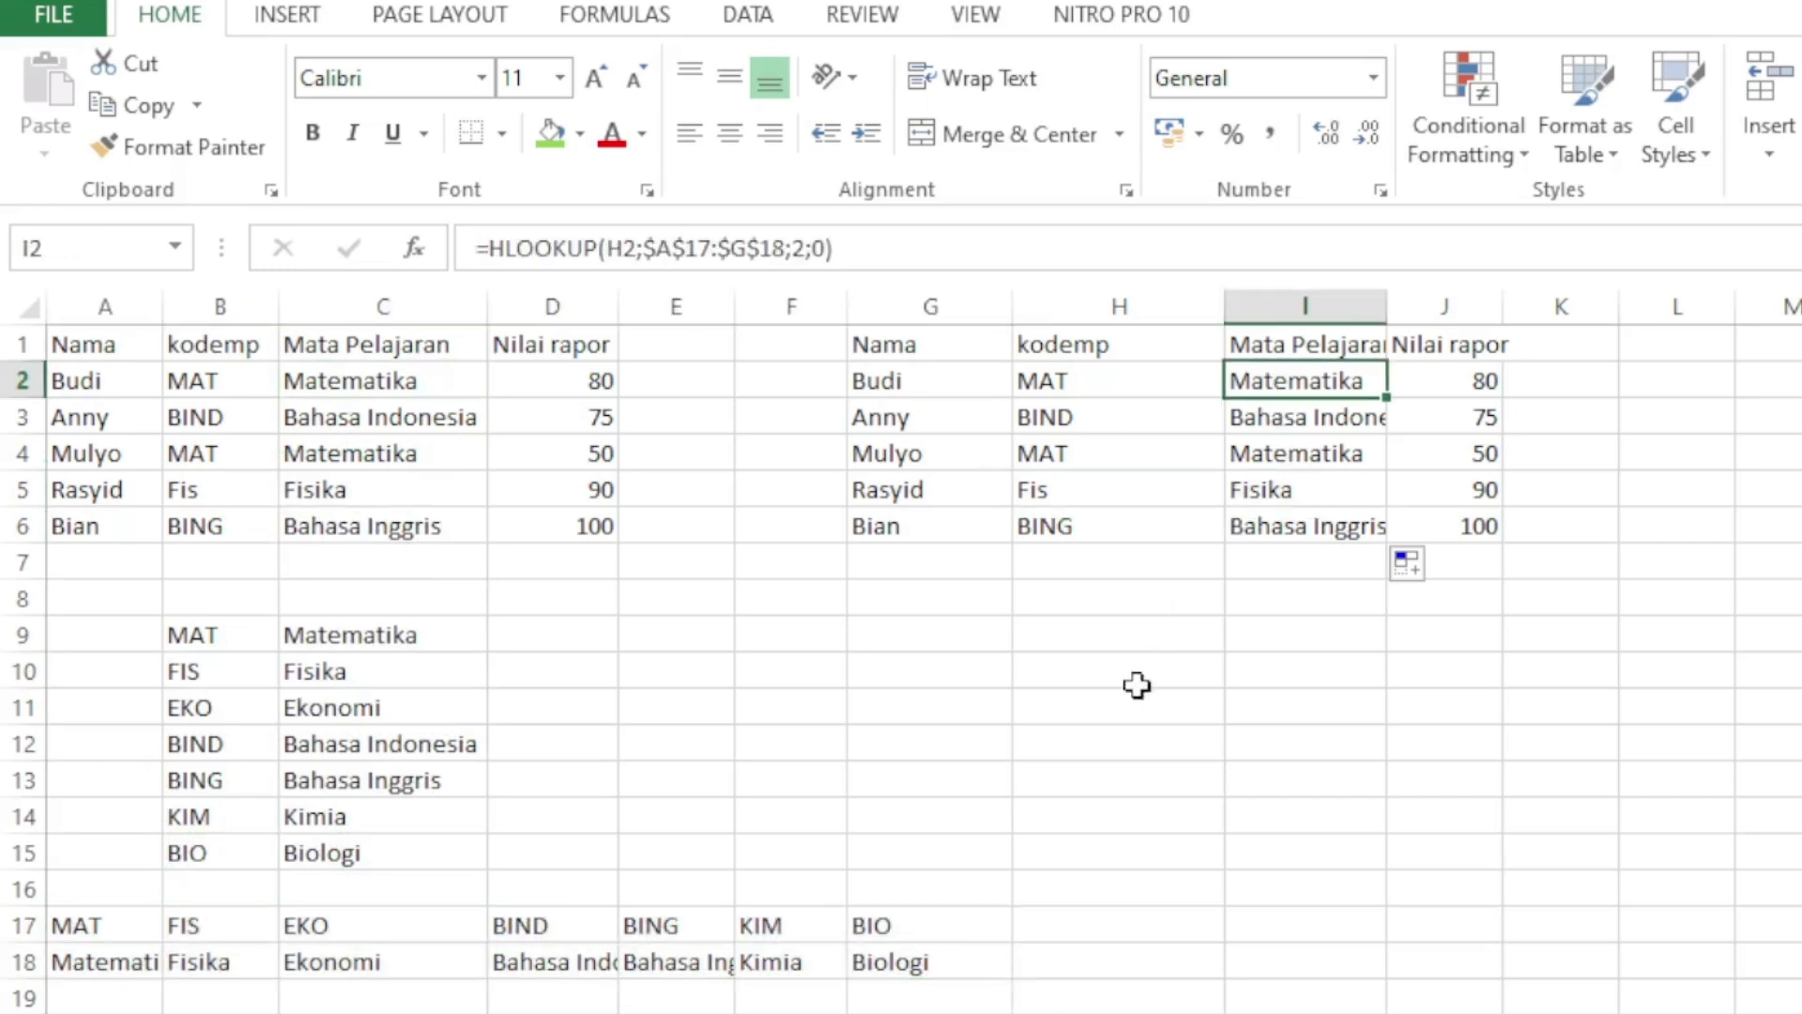
key("alt+Tab")
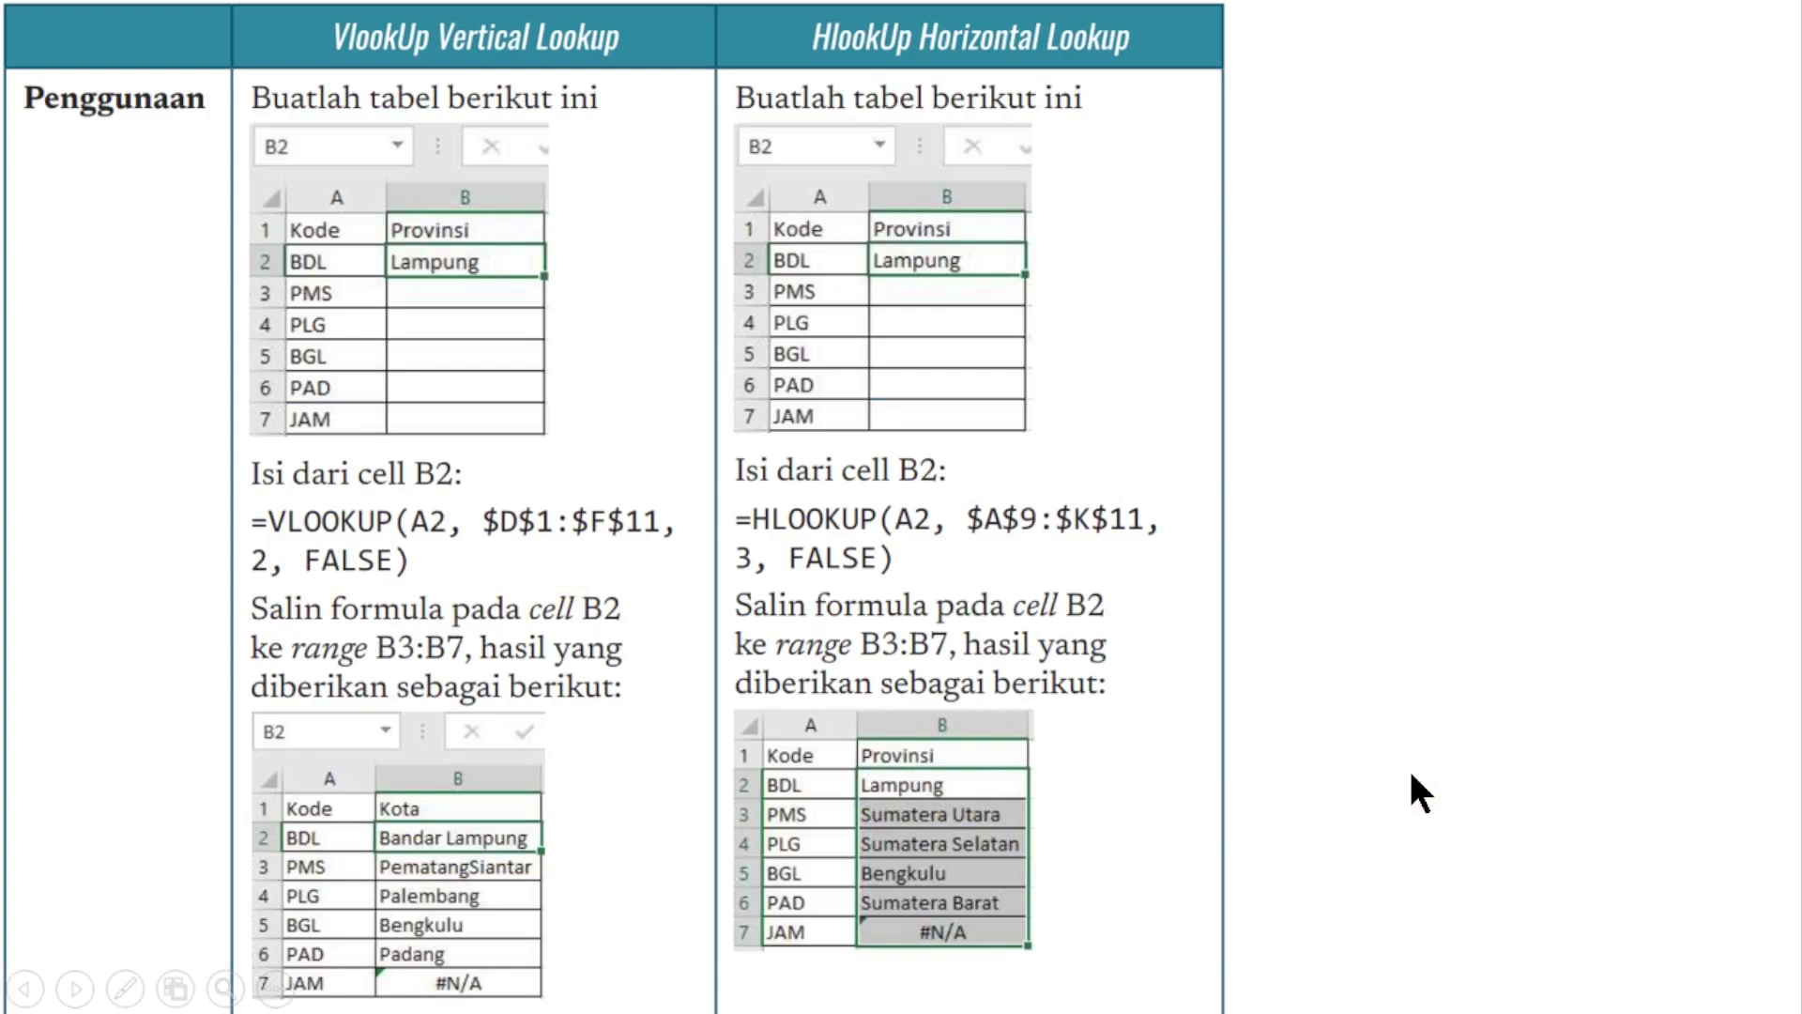